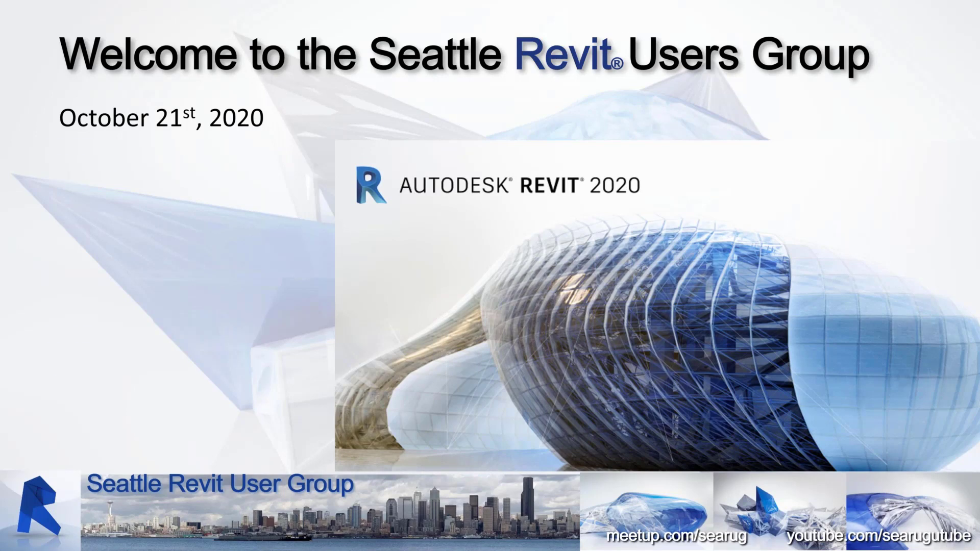
- Advance the slide show to the 'Todays Agenda' slide with the 12:00–1:00 Fabrication in Revit session
key(Right)
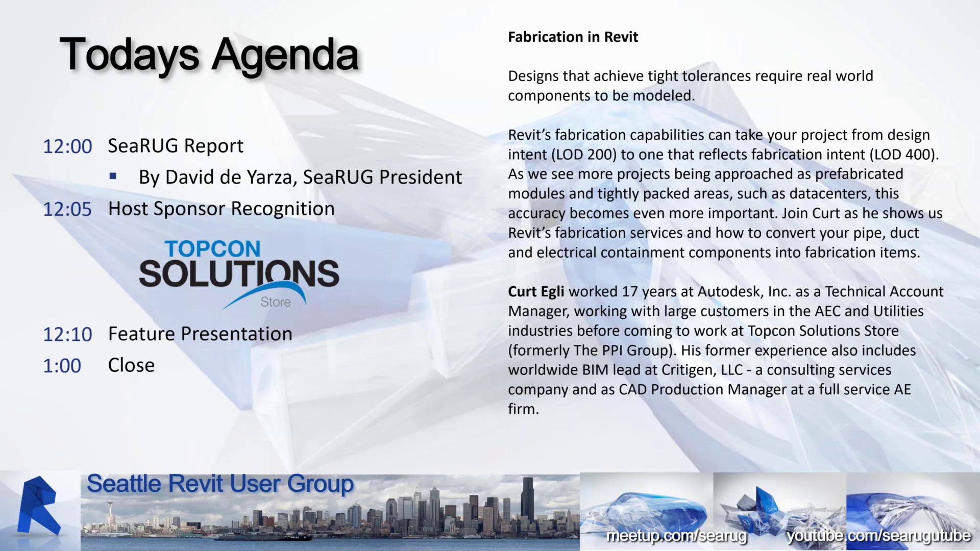
- Move on to the 'SeaRUG Sponsors for 2020' slide listing vendor, industry and associate partners
key(Right)
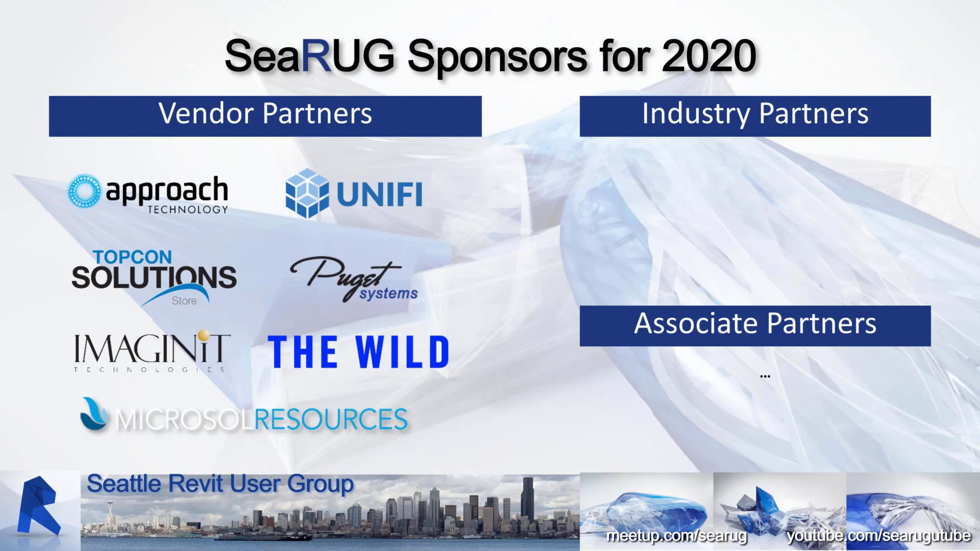
- Advance past the board members slide to the Employment slide for the Sellen VDC Integrator position
key(Right)
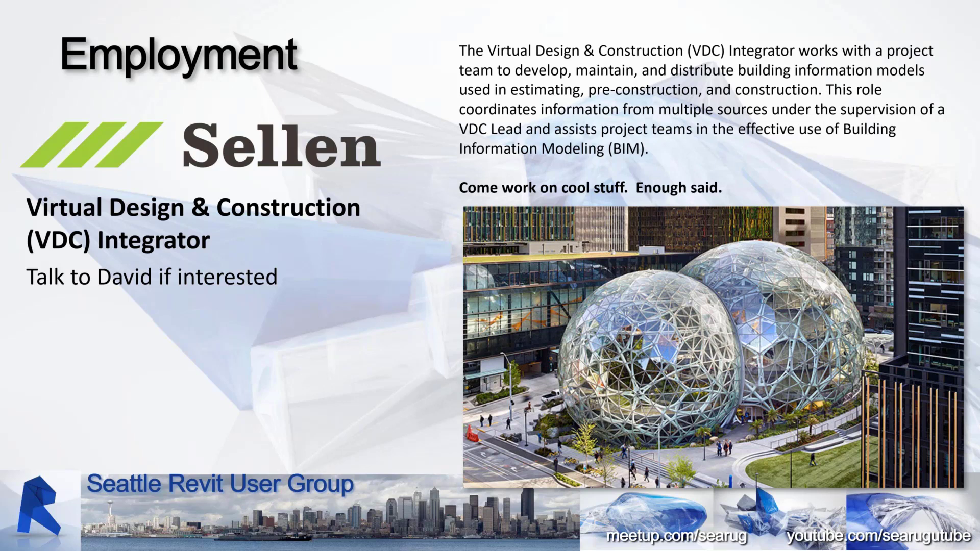
- Move past the host sponsor slide to the Presenter slide of the 'Fabrication solution with Revit' deck
key(Right)
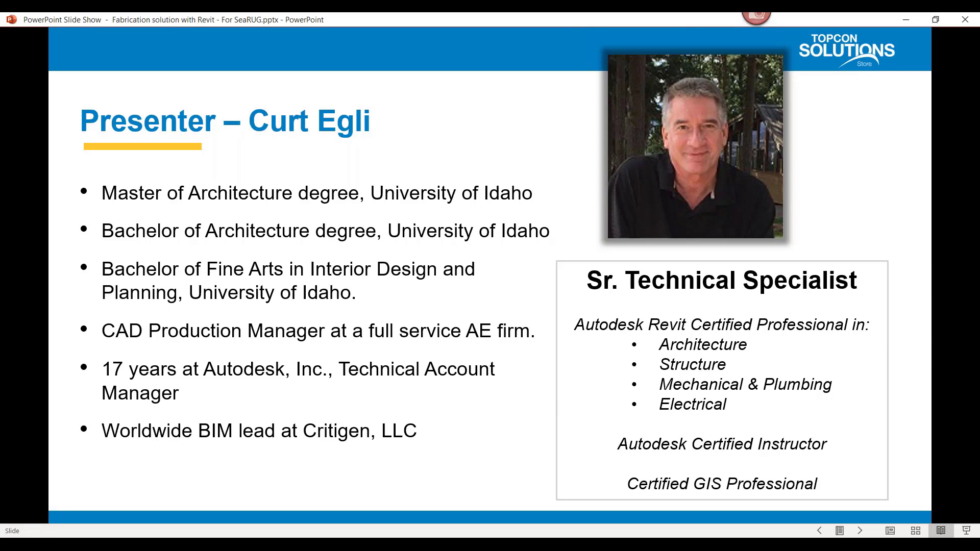
- Advance to slide 3 of 12, 'Topcon Solutions', describing its Autodesk and Bluebeam partnerships
click(528, 374)
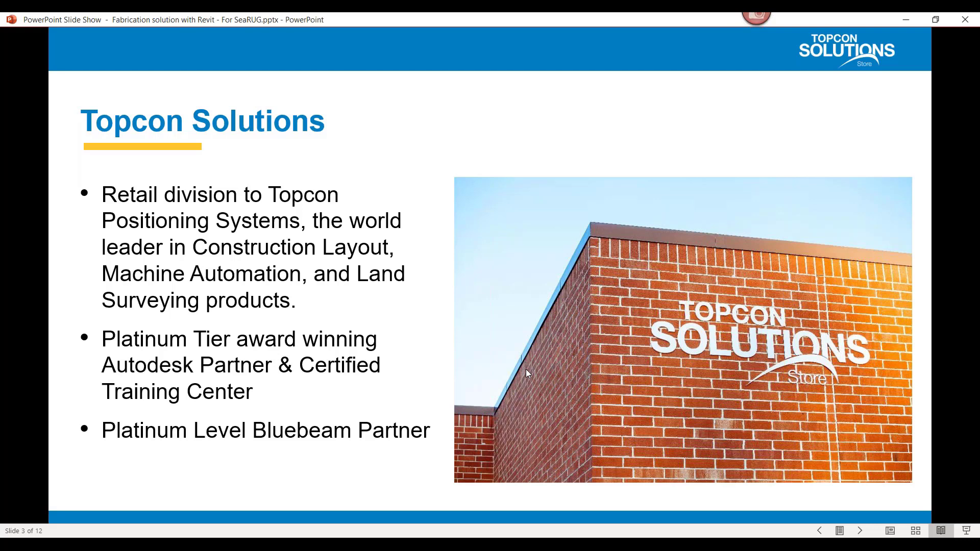
- Advance to slide 5 of 12, highlighting the 1/8 inch general tolerance standard
key(Right)
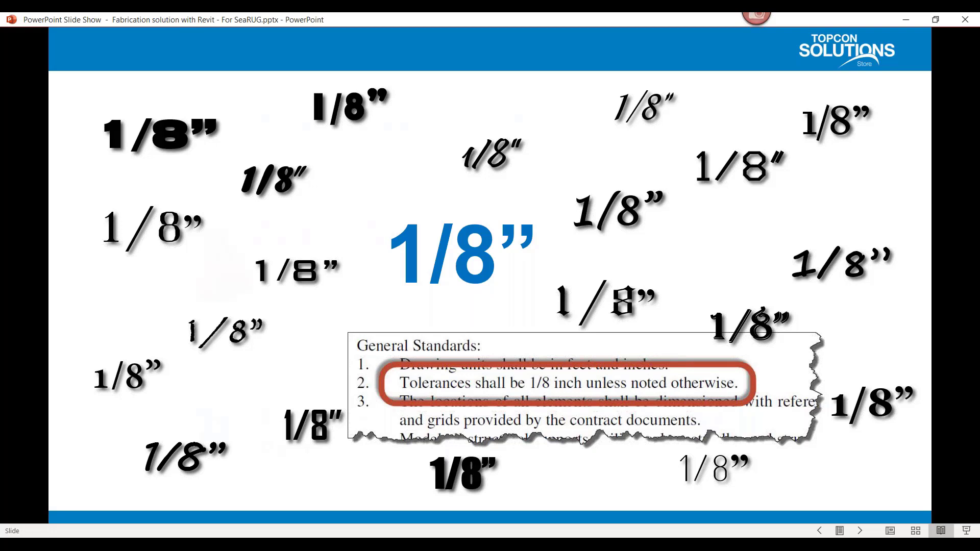
- Advance to slide 6 of 12, 'AutoCAD and Revit-based solutions', showing both product logos
key(Right)
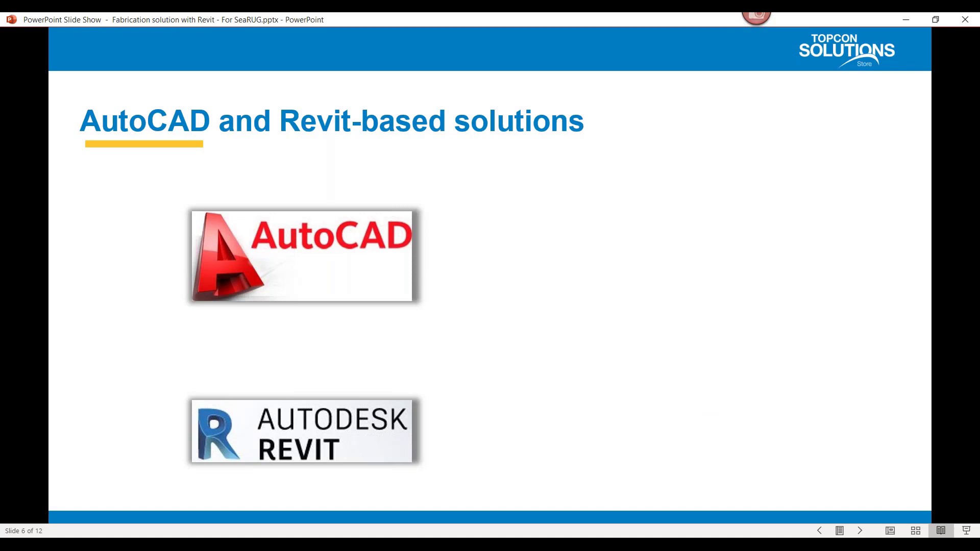
- Reveal the Plant 3D, Fabrication CADMEP, Autodesk Fabrication and Shared Service Database items, then switch to Revit
key(Right)
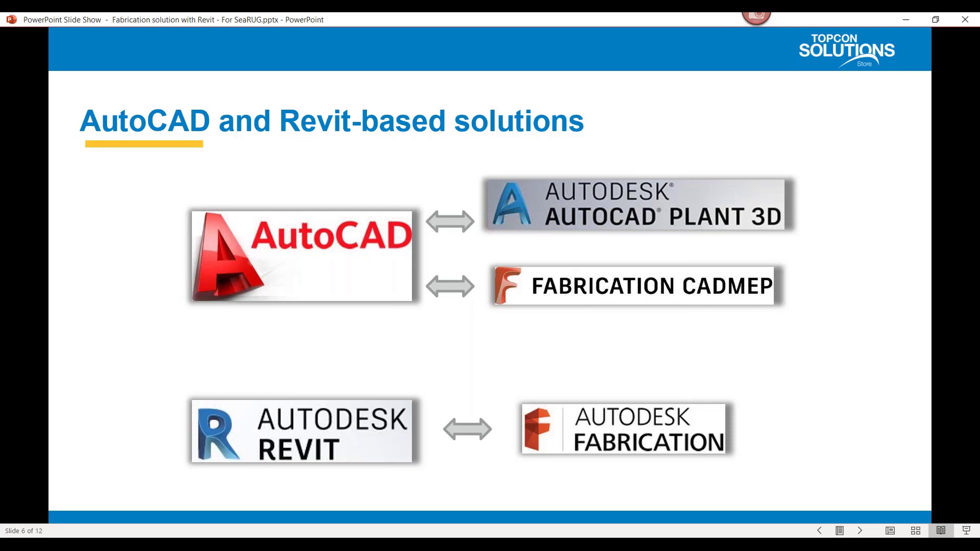
key(Right)
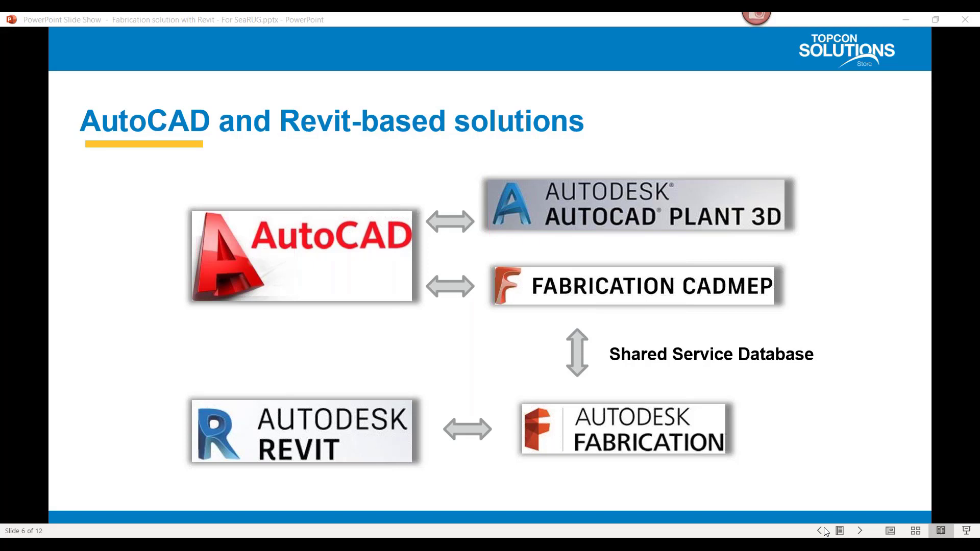
key(alt+Tab)
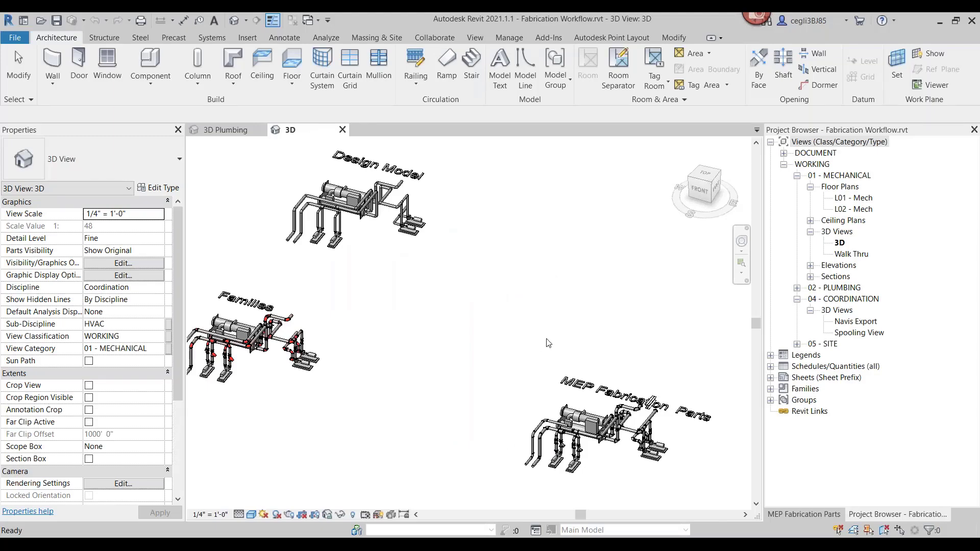
scroll(548, 343, down, 2)
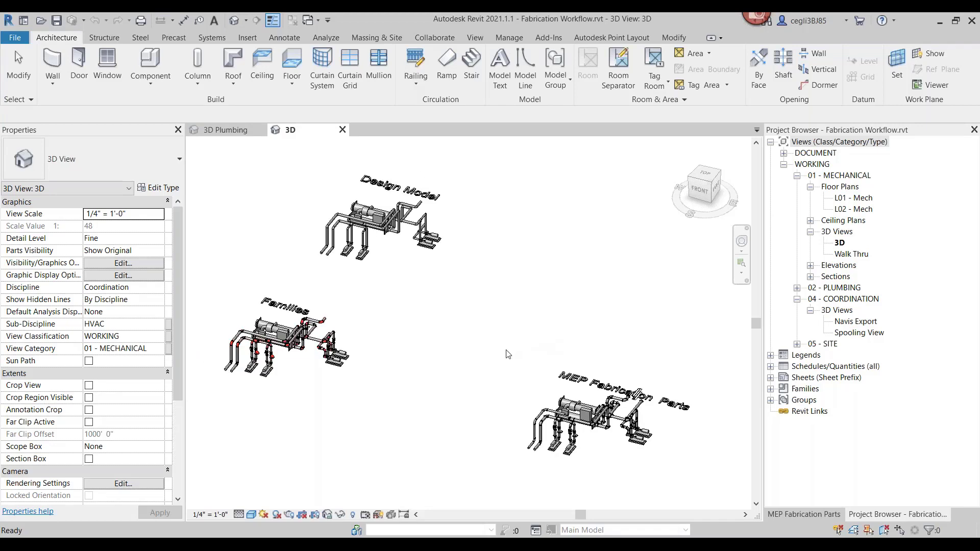
key(Escape)
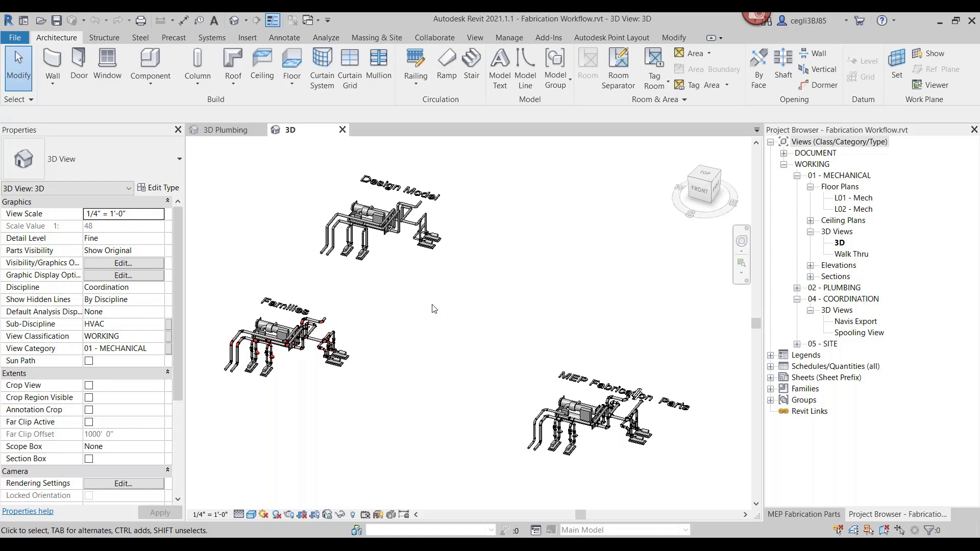
mouse_move(302, 250)
mouse_down()
mouse_move(334, 279)
mouse_move(477, 250)
mouse_move(408, 185)
mouse_move(339, 203)
mouse_move(315, 234)
mouse_move(326, 253)
mouse_up()
drag(458, 201, 489, 200)
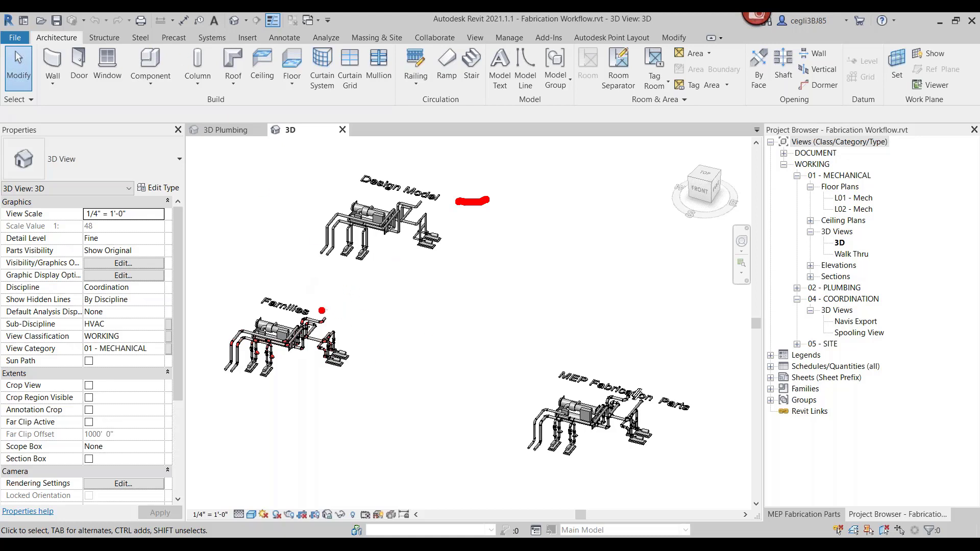
drag(320, 310, 376, 298)
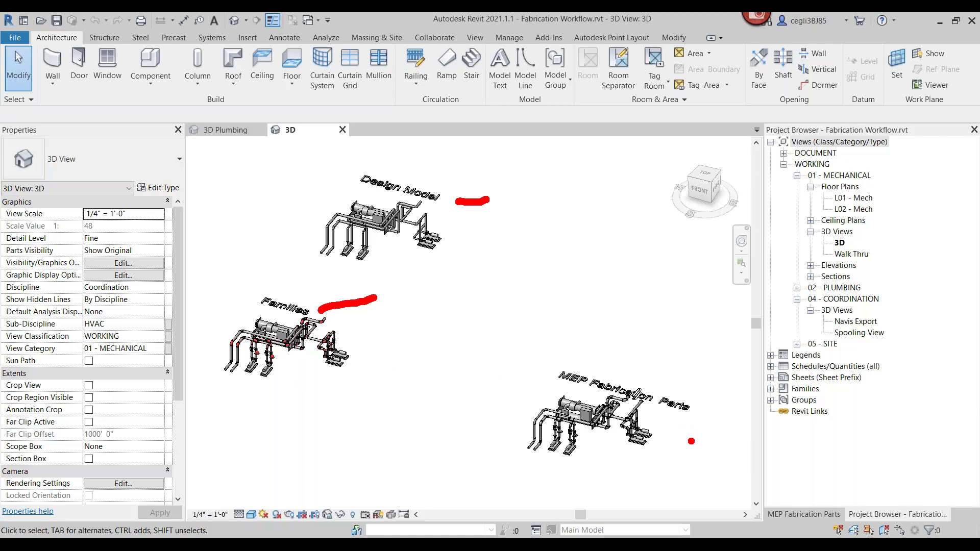
mouse_move(691, 441)
mouse_down()
mouse_move(714, 418)
mouse_move(697, 380)
mouse_move(610, 335)
mouse_move(543, 350)
mouse_move(488, 415)
mouse_move(490, 446)
mouse_move(580, 469)
mouse_move(664, 473)
mouse_move(730, 439)
mouse_up()
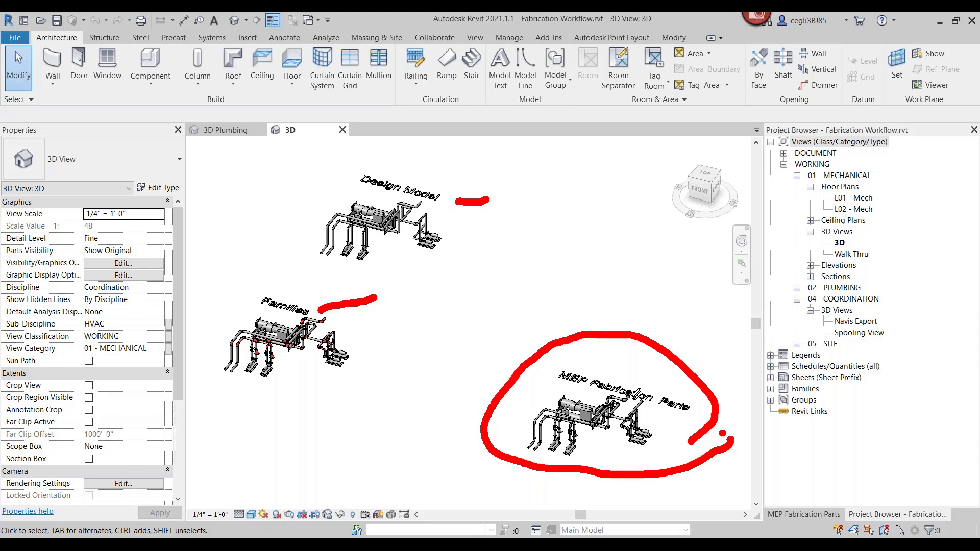
key(Escape)
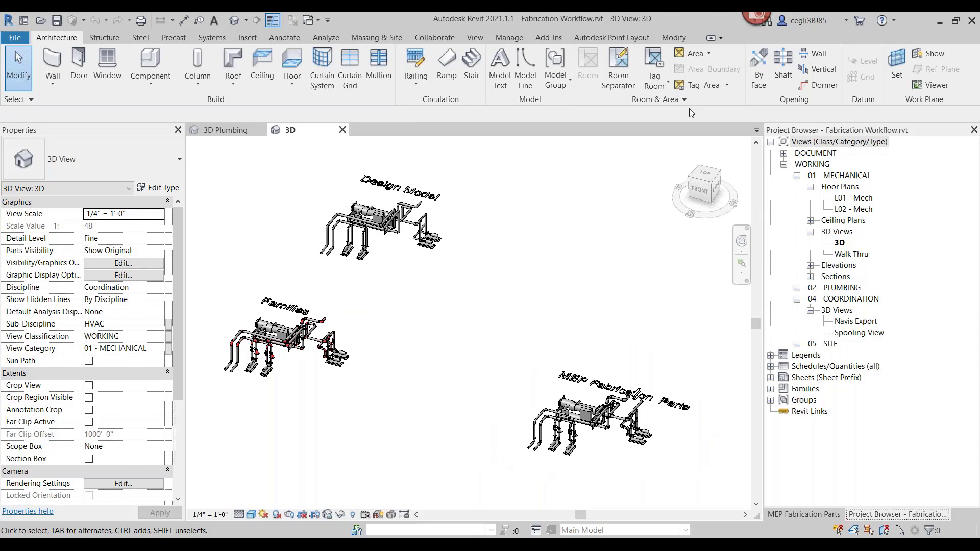
- Open the L01 - Mech floor plan, zoom to the Design Model pipework, and select the upper horizontal pipe
click(843, 198)
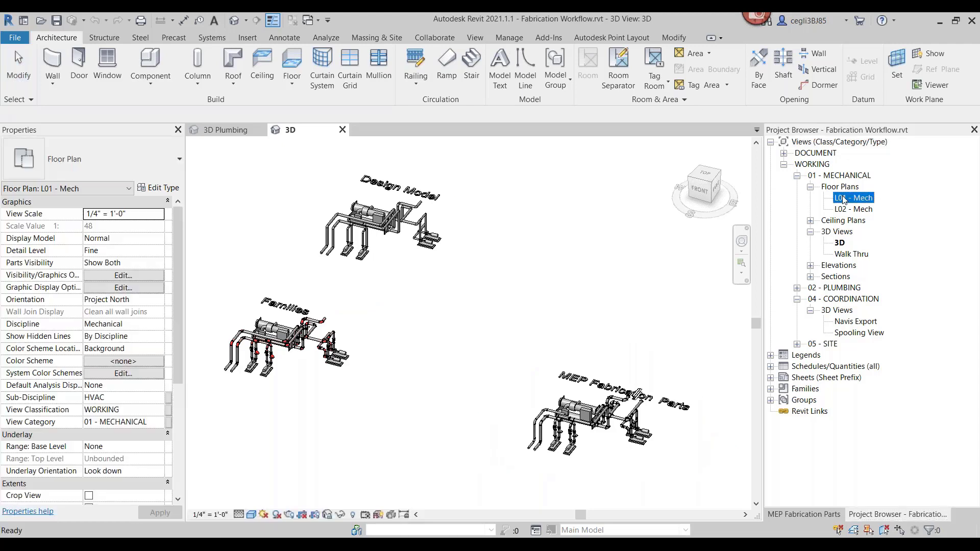
double_click(844, 198)
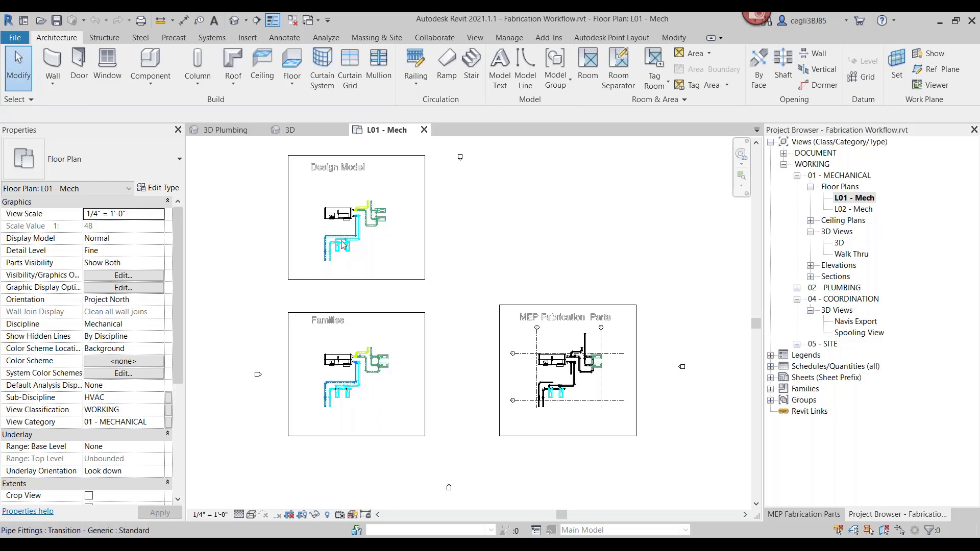
scroll(342, 245, up, 5)
middle_drag(307, 327, 321, 449)
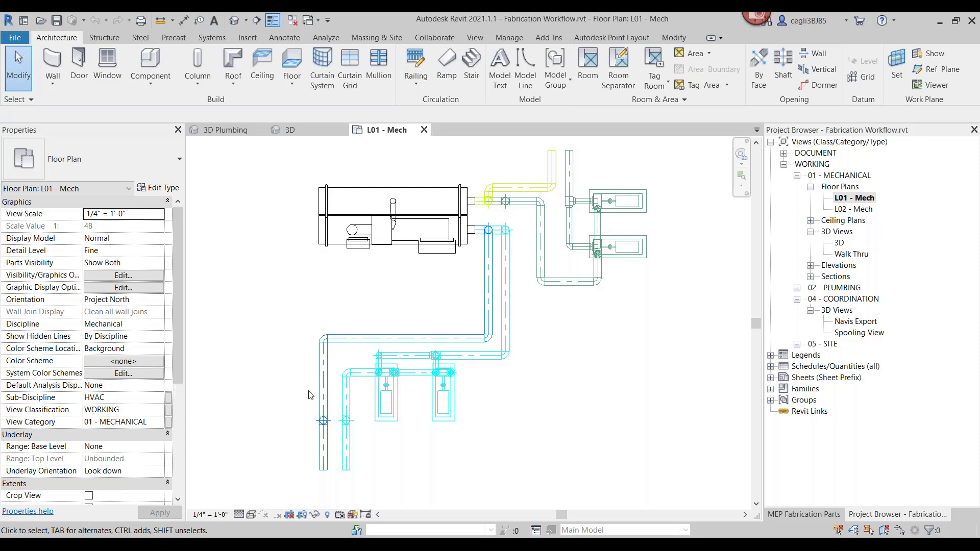
scroll(308, 397, up, 2)
middle_drag(314, 390, 309, 343)
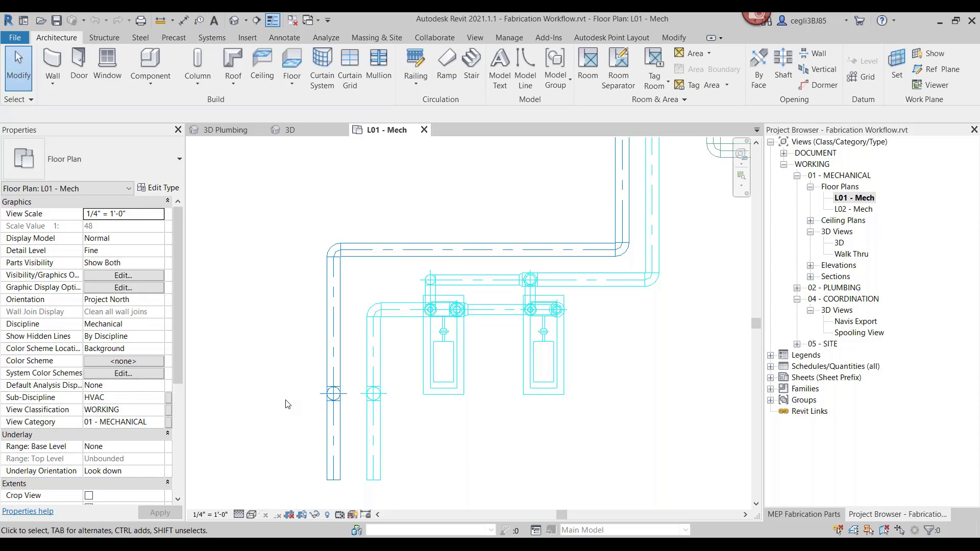
click(406, 244)
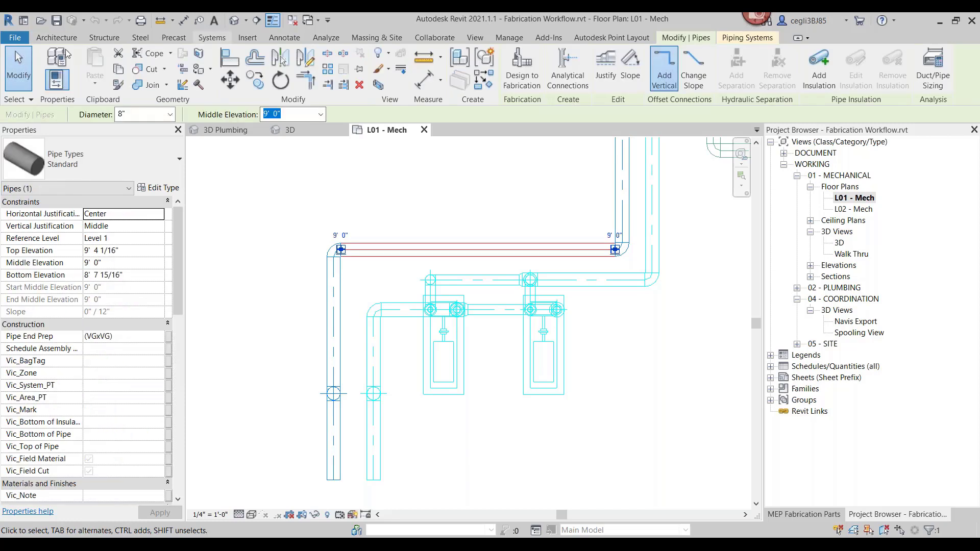
- Move the upper horizontal pipe upward and shift the left vertical pipe to the left
click(212, 37)
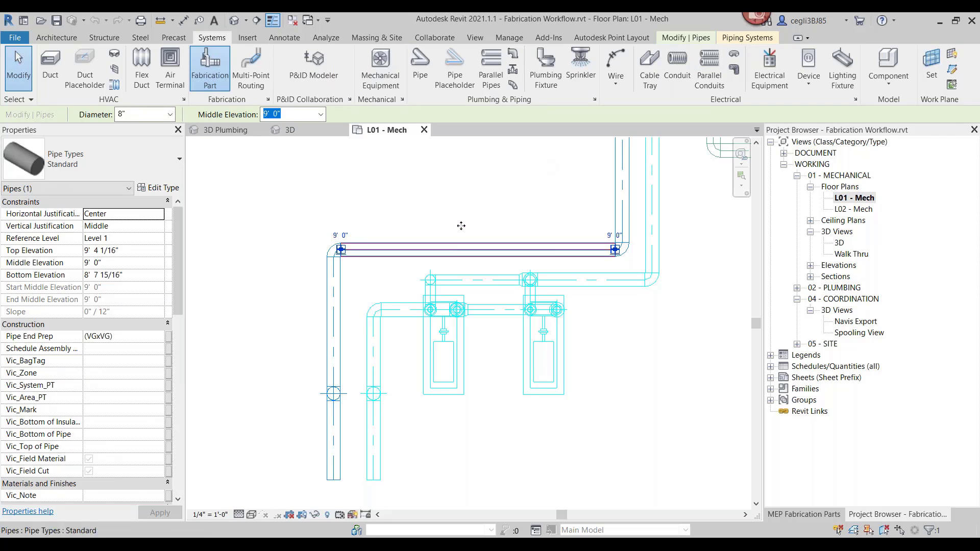
mouse_move(460, 225)
mouse_down()
mouse_move(462, 179)
mouse_move(450, 216)
mouse_up()
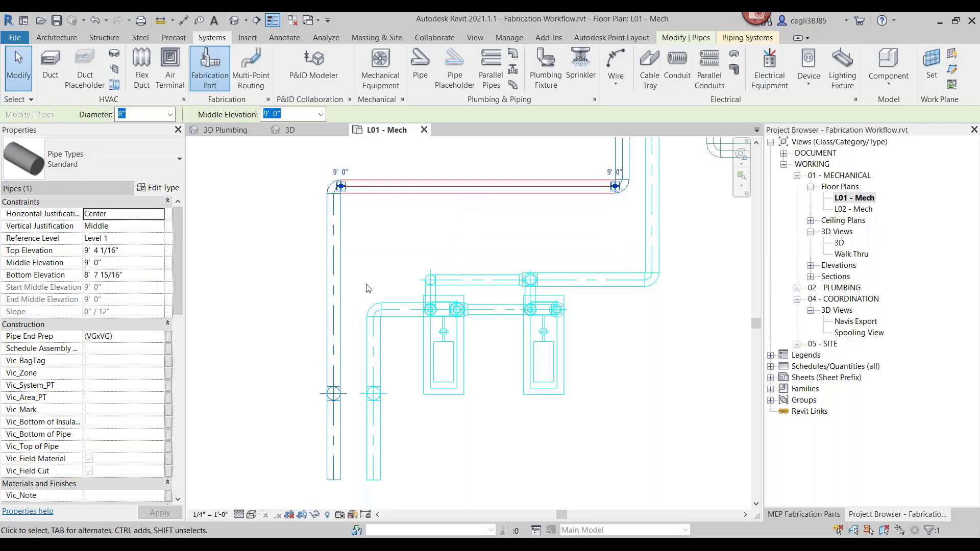
click(339, 298)
drag(339, 299, 306, 301)
- Lengthen the short bottom vertical pipe downward and nudge the upper vertical pipe slightly right
scroll(306, 301, down, 2)
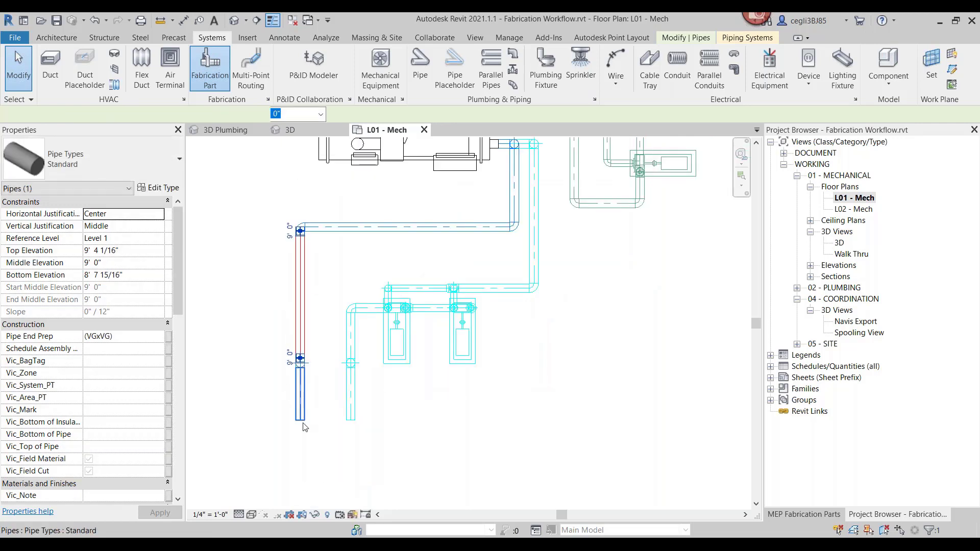
click(303, 424)
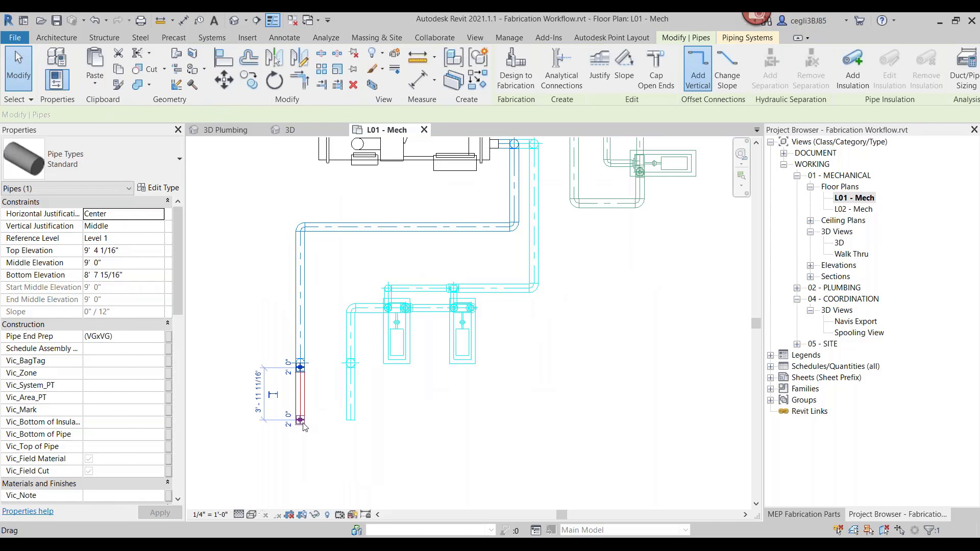
drag(303, 424, 301, 468)
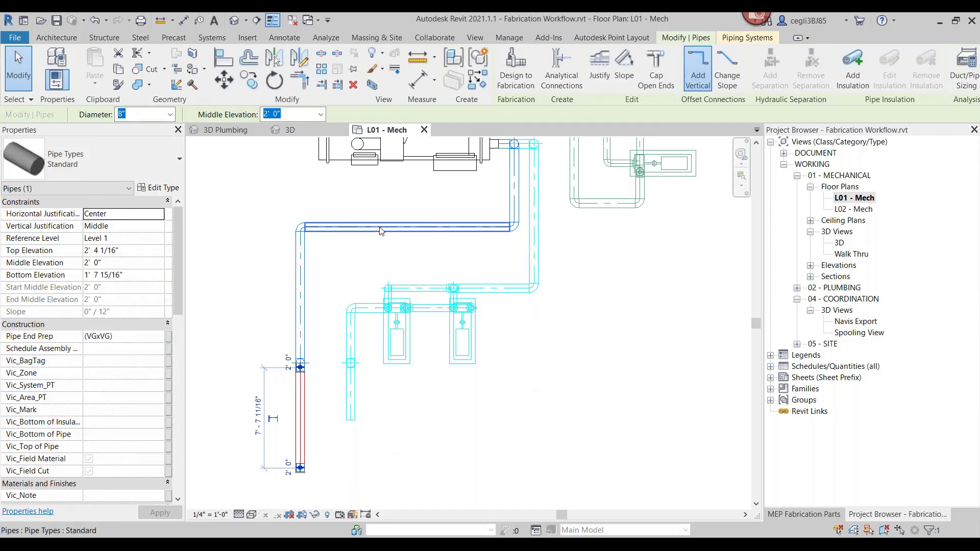
click(300, 275)
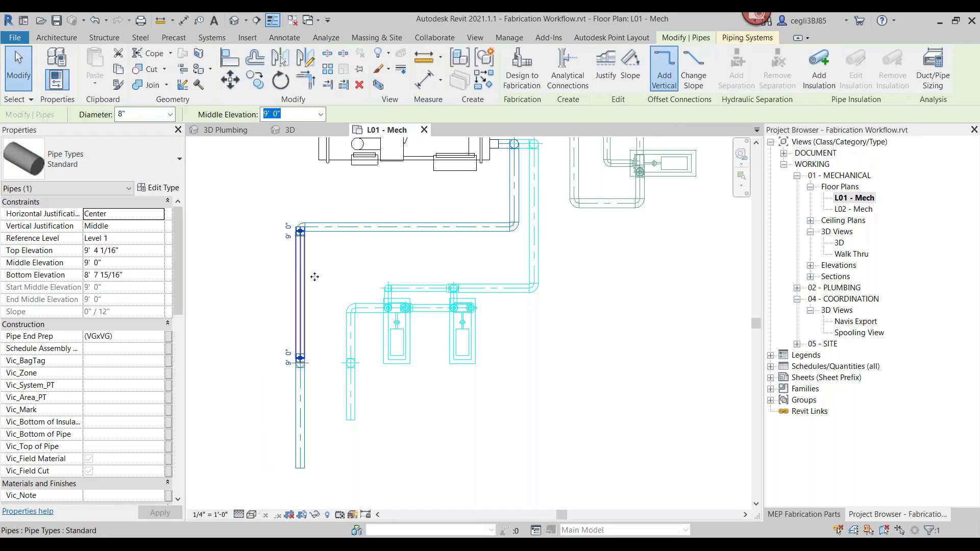
drag(314, 277, 334, 275)
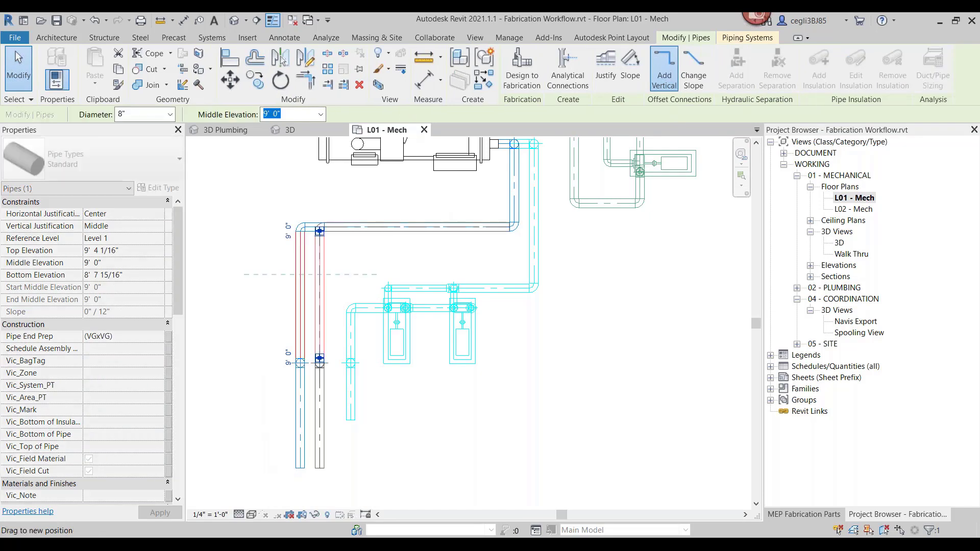
key(Escape)
- Shift the vertical fabrication pipe beside grid line B to the left
key(z)
key(f)
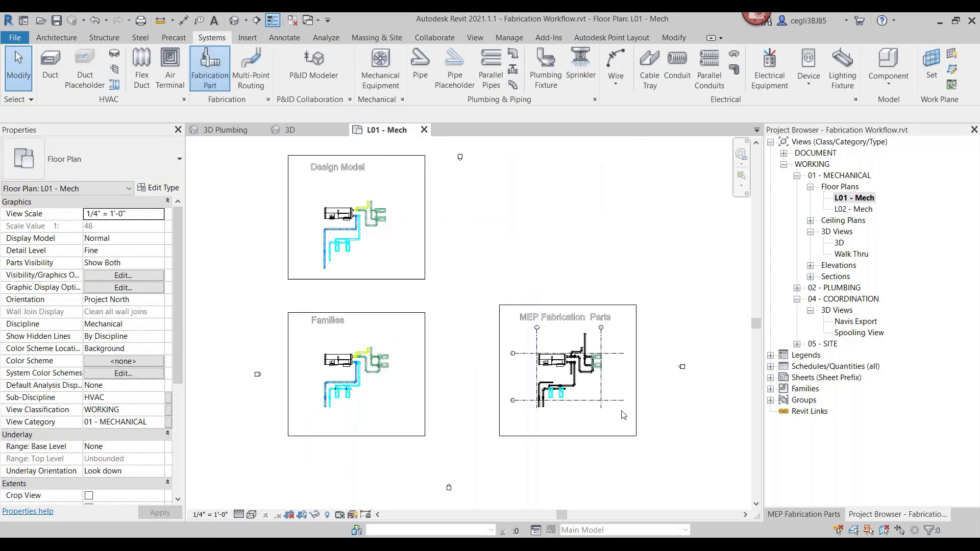
scroll(575, 353, up, 3)
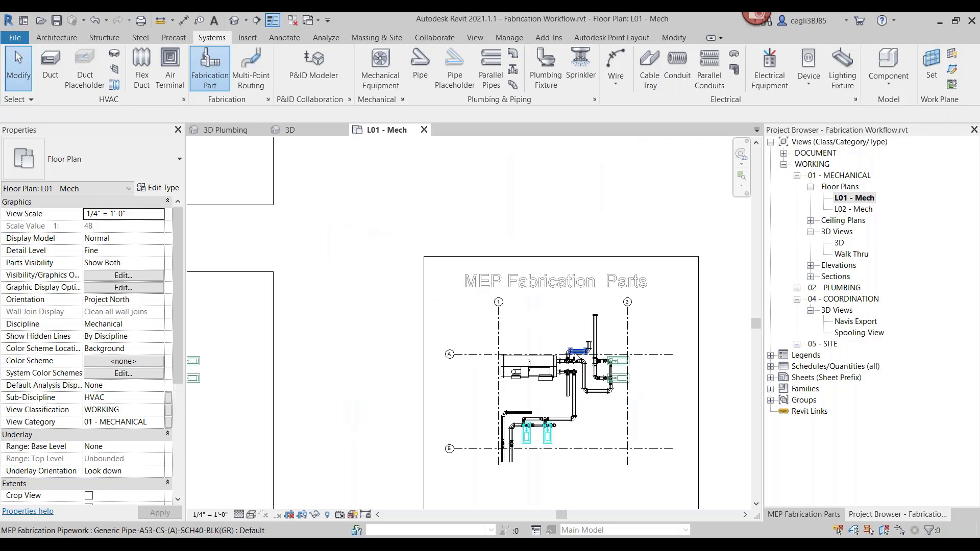
scroll(578, 380, up, 3)
middle_drag(568, 402, 540, 252)
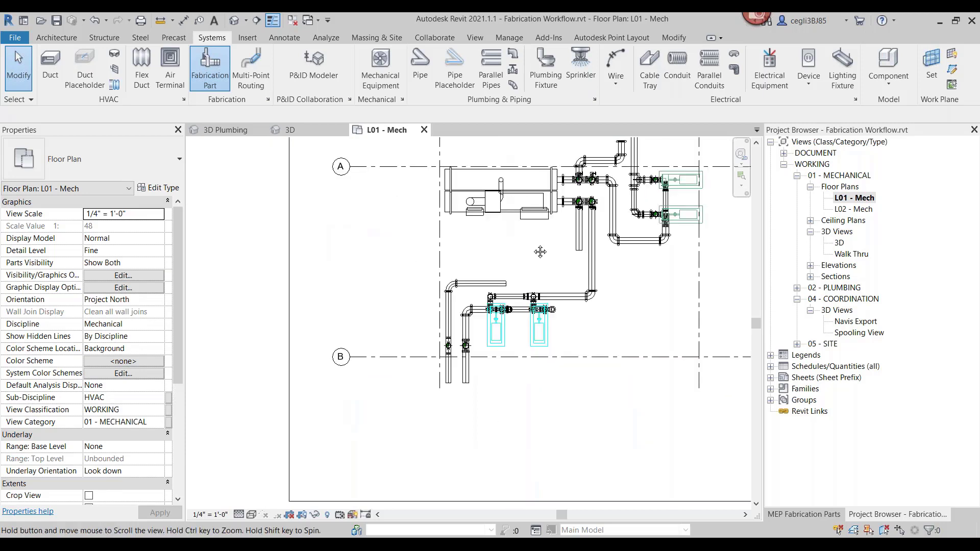
scroll(438, 328, up, 3)
click(466, 302)
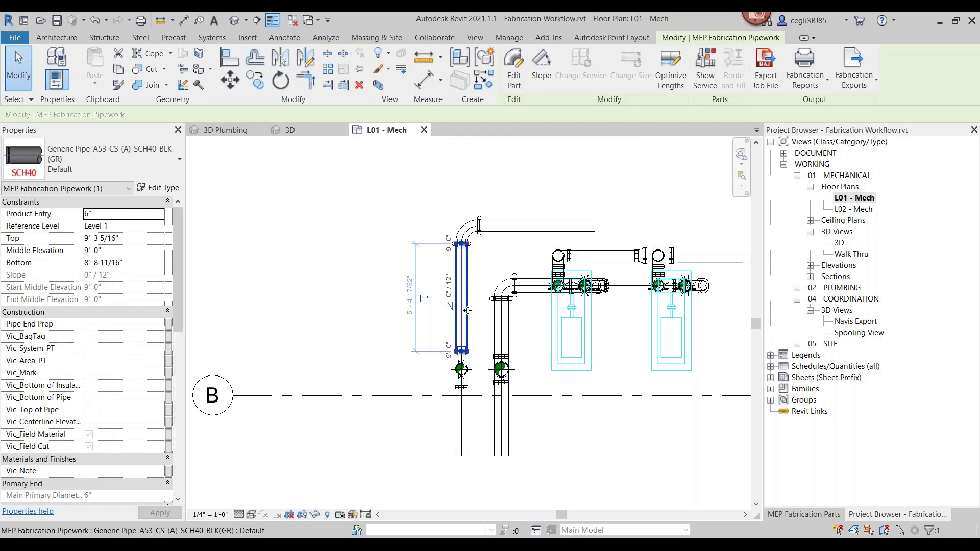
drag(467, 310, 422, 310)
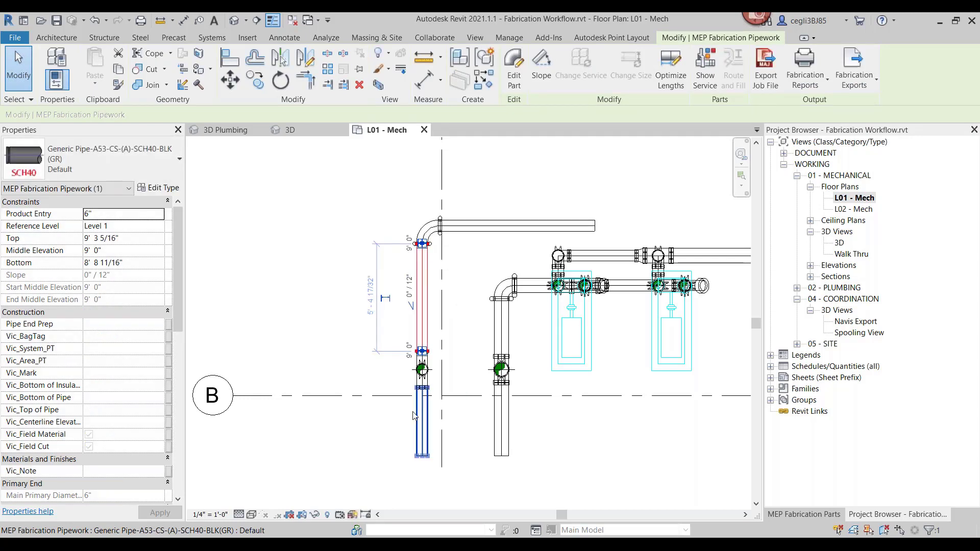
- Drag the lower fabrication pipe segment downward to extend it
scroll(387, 437, up, 1)
middle_drag(388, 437, 363, 331)
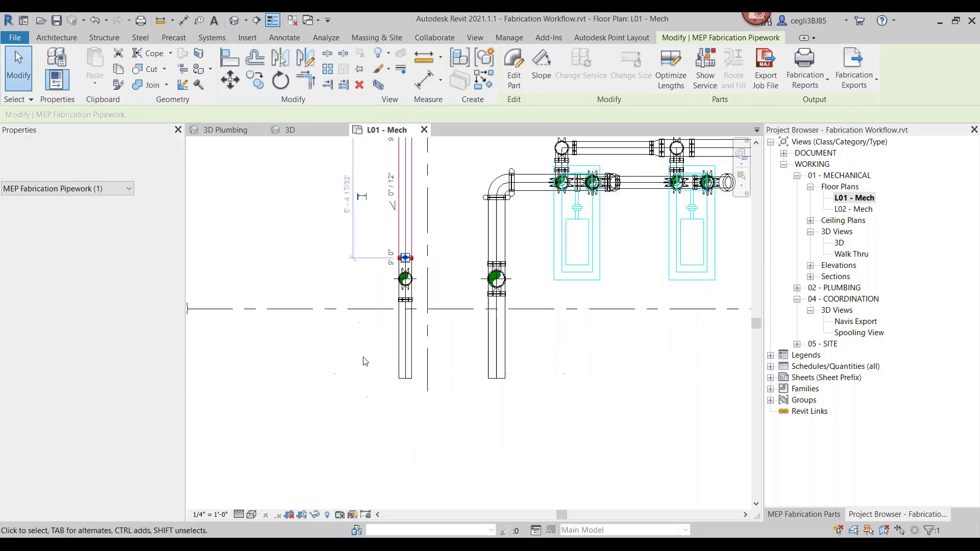
drag(407, 358, 407, 450)
- Move the vertical fabrication pipe run back to the right
key(Escape)
scroll(463, 412, down, 2)
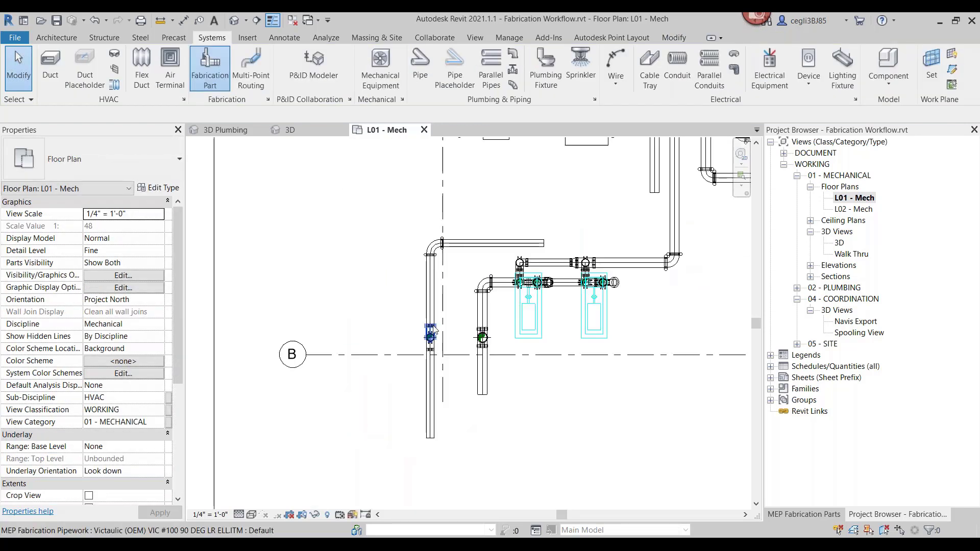
click(429, 292)
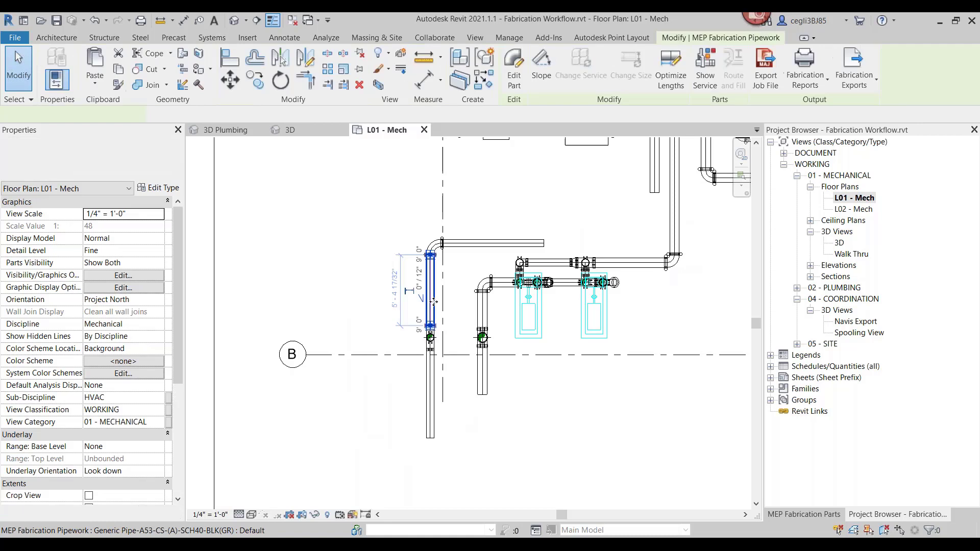
drag(433, 302, 453, 302)
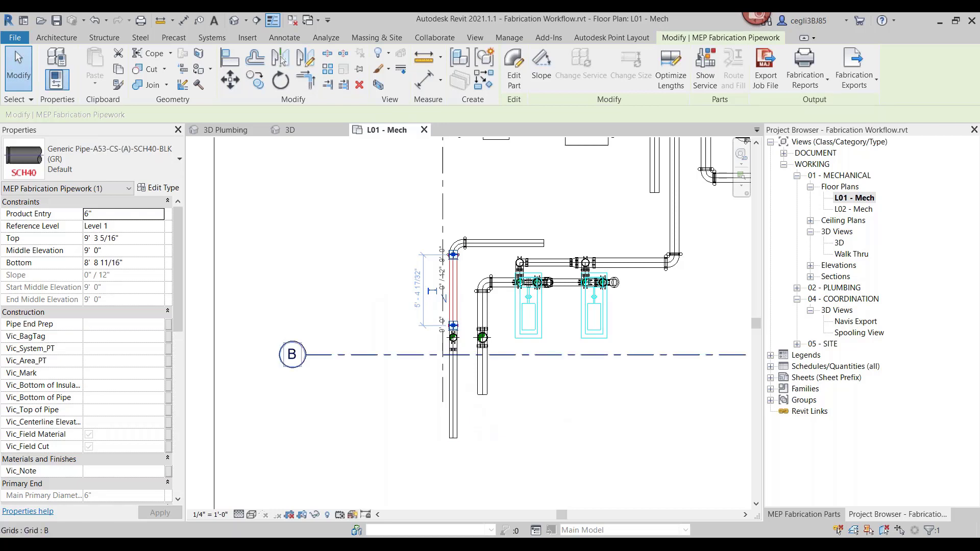
- Use Create Similar to place a matching fabrication pipe left of the run
scroll(434, 291, up, 1)
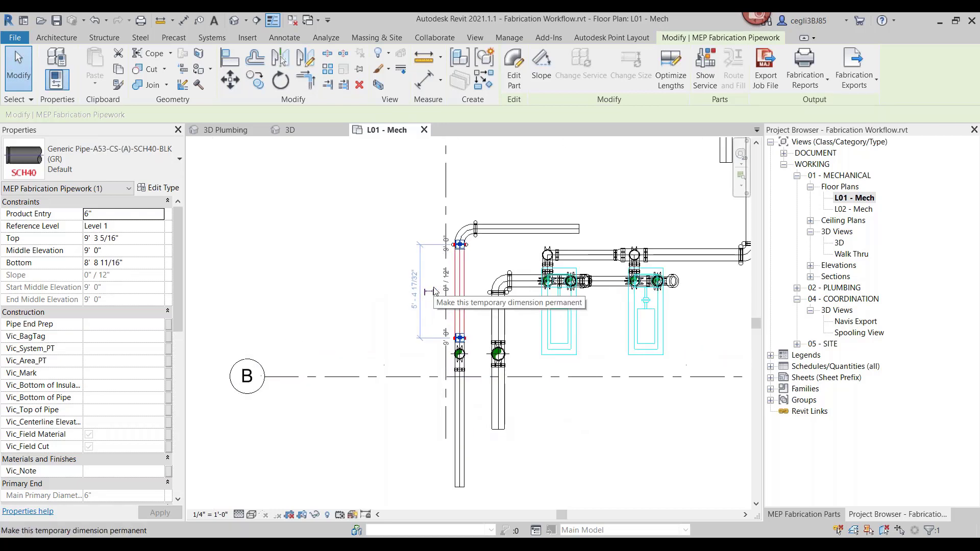
right_click(453, 288)
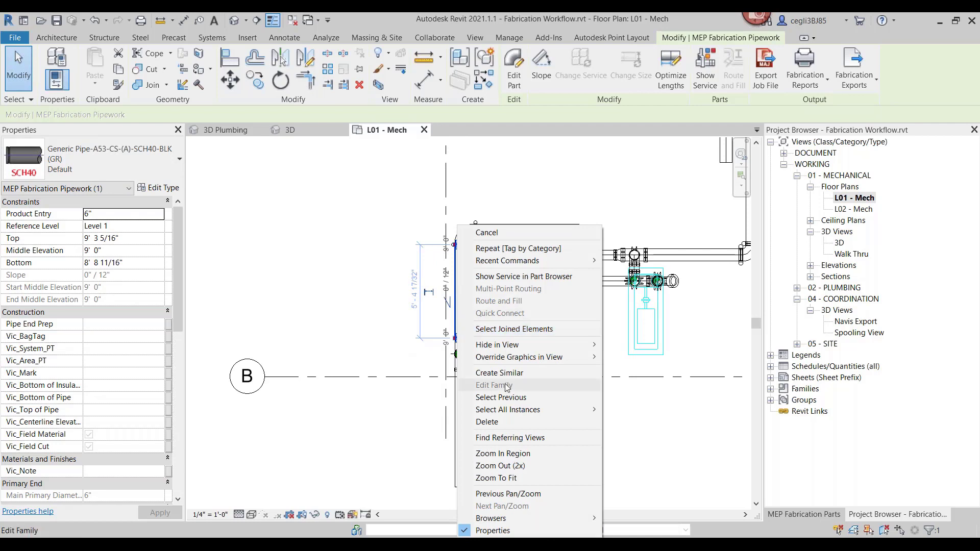
click(493, 373)
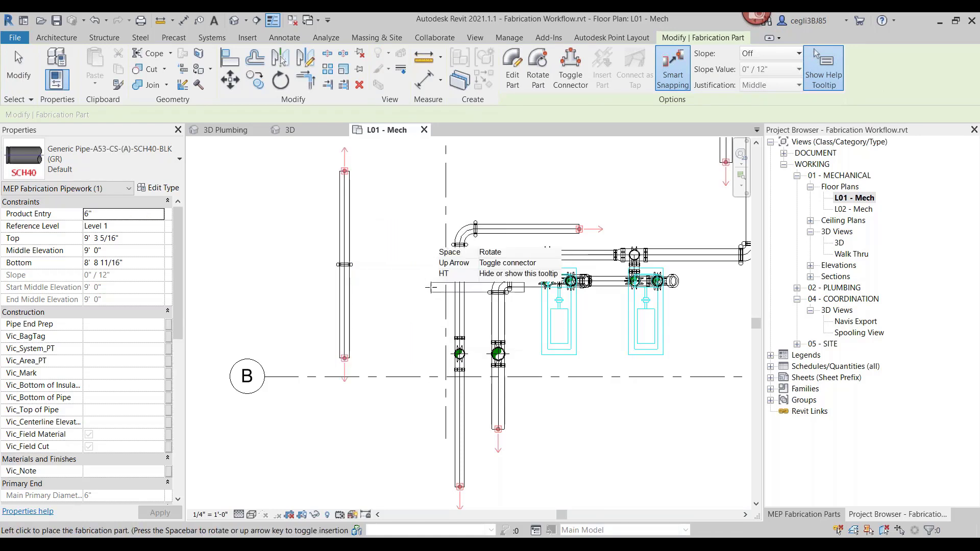
click(437, 360)
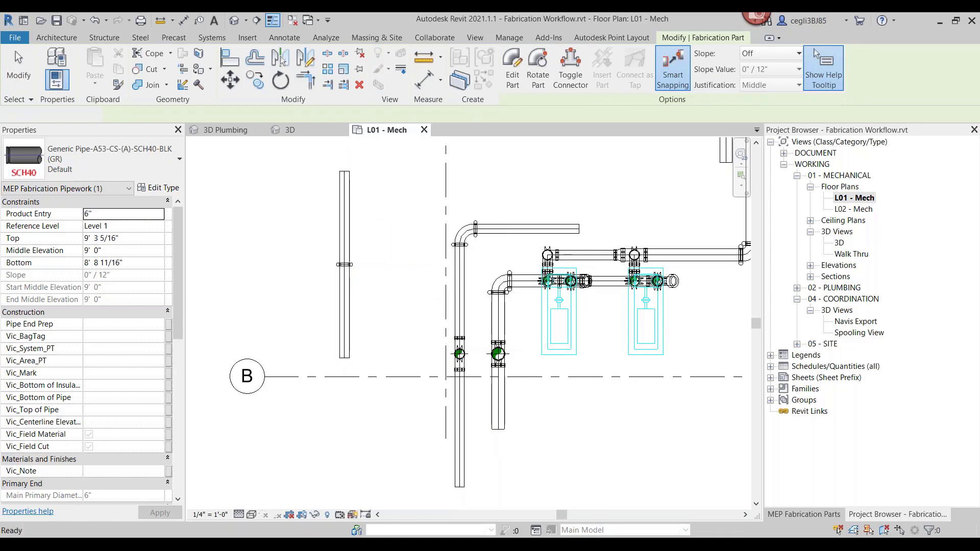
key(Escape)
key(Escape)
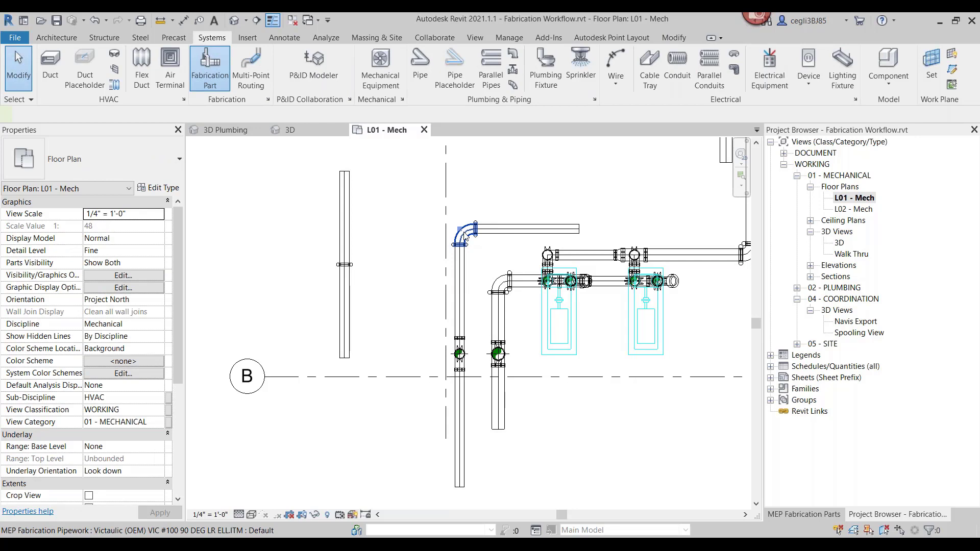
- Create a matching 90° elbow on top of the pipe, then switch to the 3D view
right_click(464, 236)
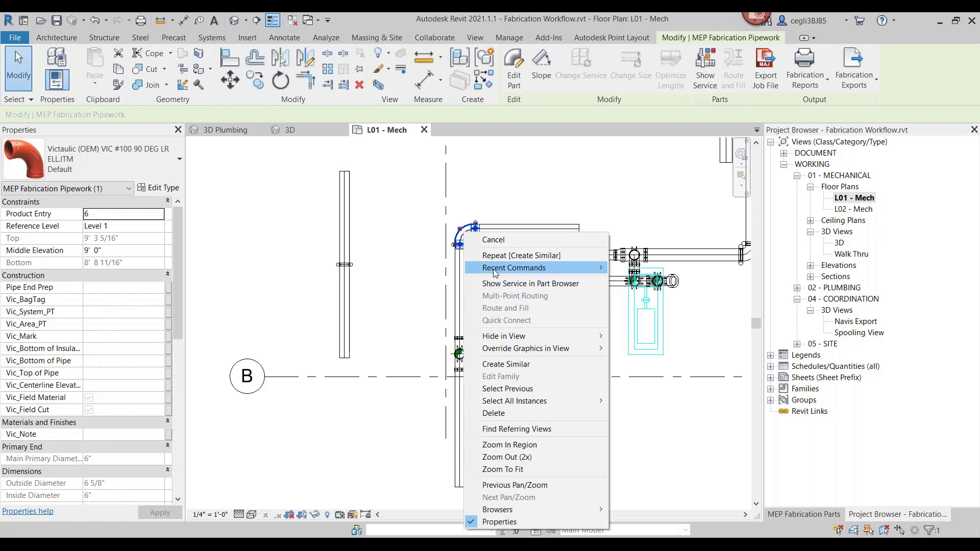
click(500, 364)
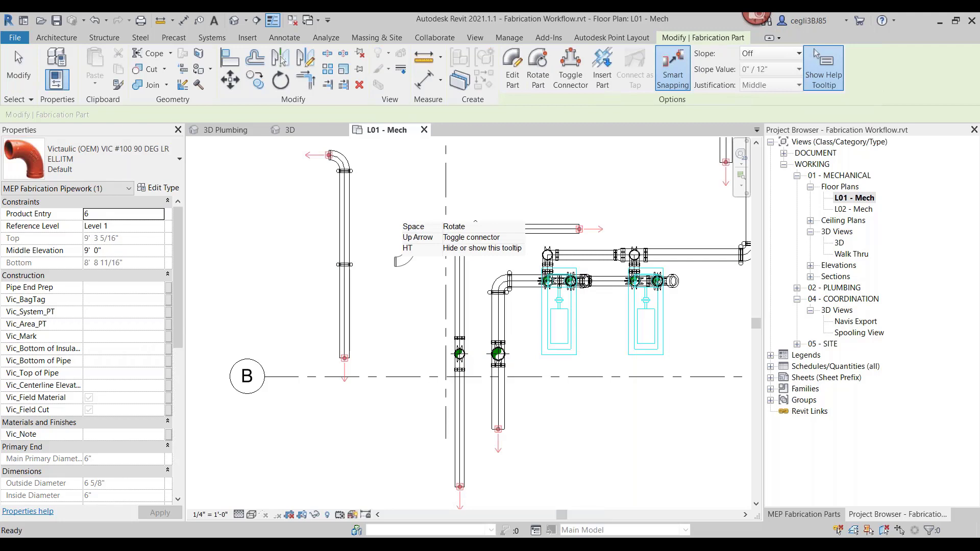
key(Escape)
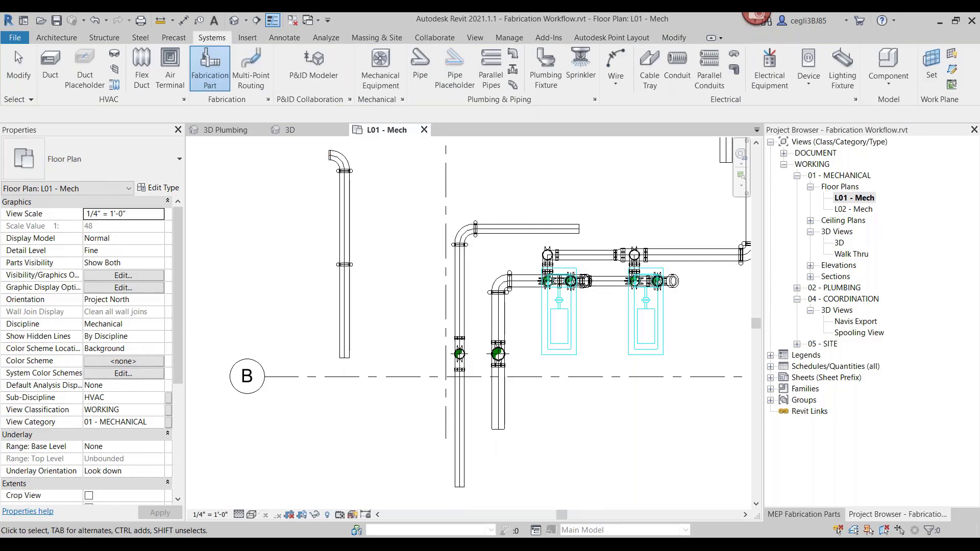
key(ctrl+Tab)
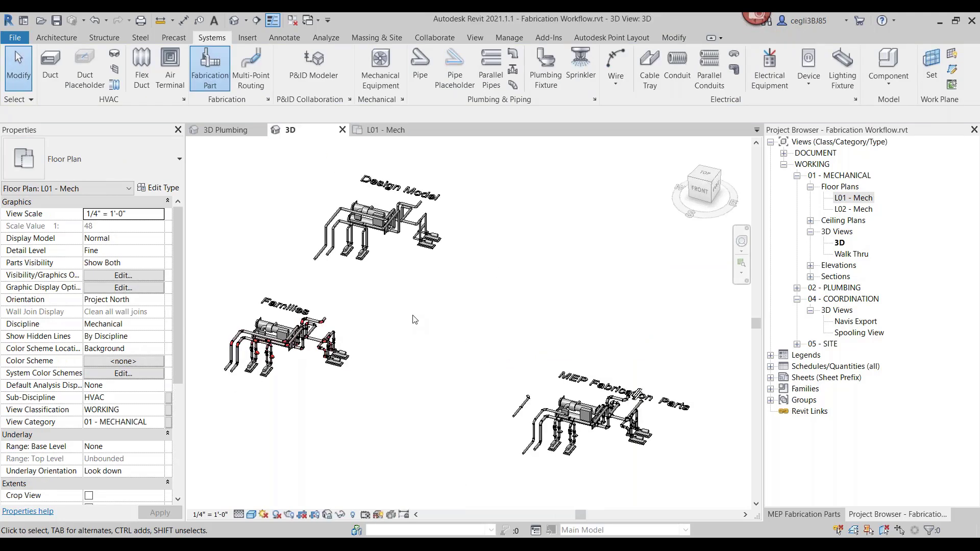
- Rotate the upper Victaulic 90° elbow in 45° steps until it points straight up
scroll(413, 306, up, 3)
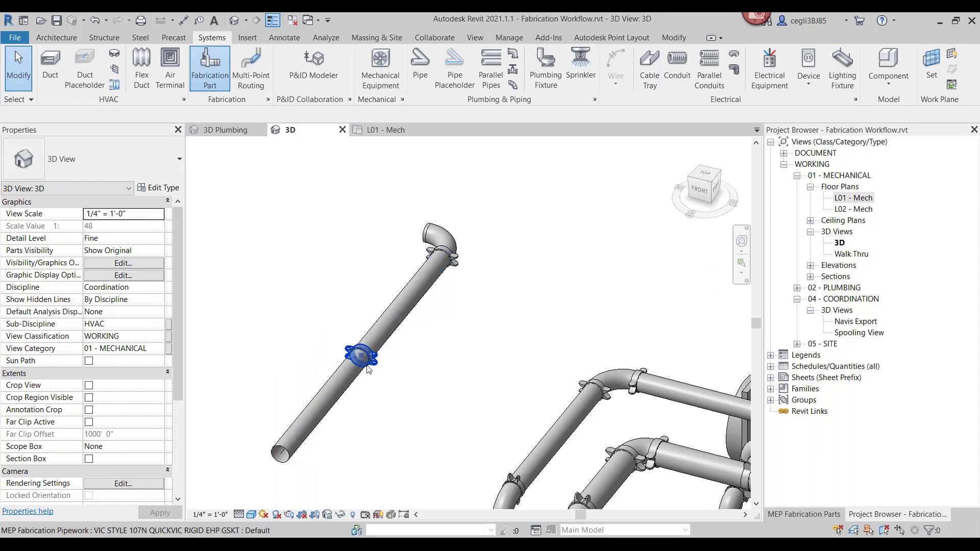
scroll(365, 370, up, 2)
scroll(365, 371, up, 1)
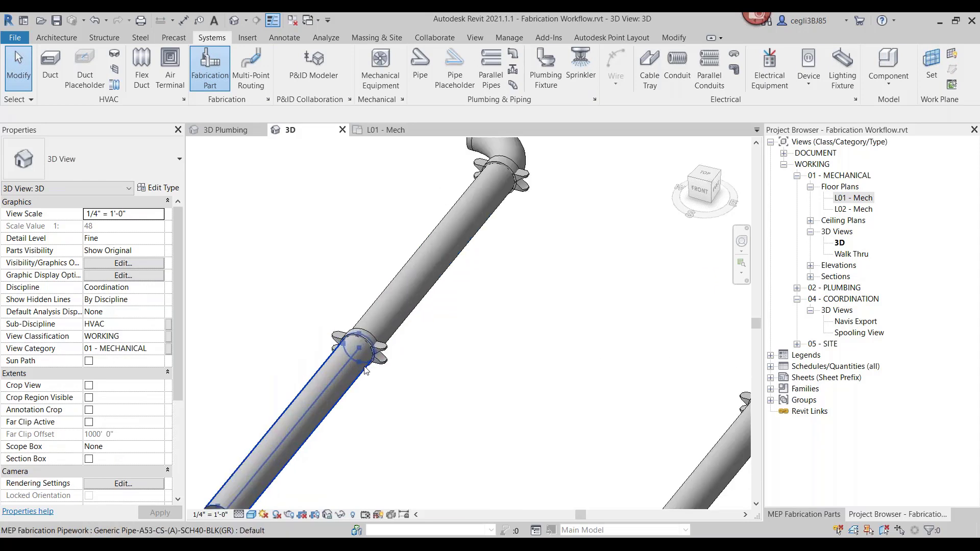
scroll(365, 371, down, 4)
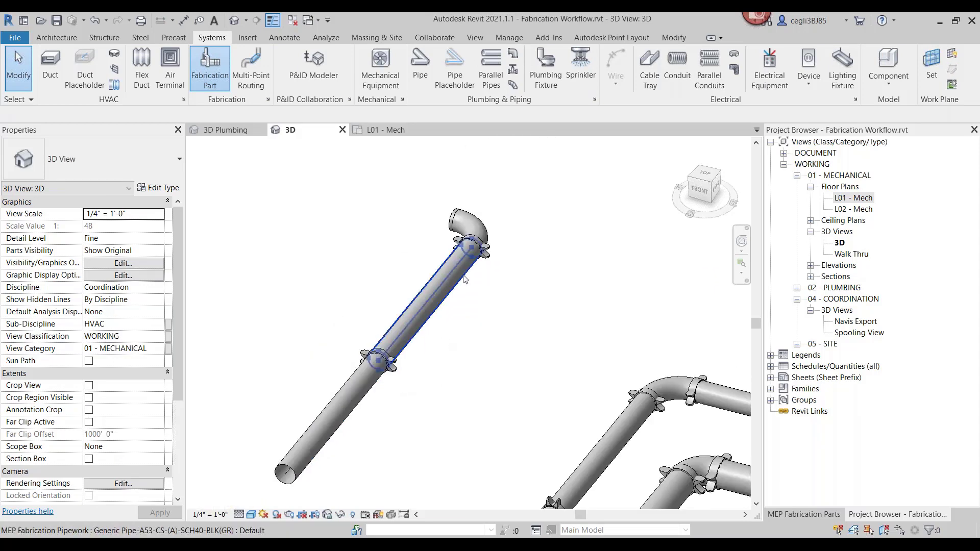
click(467, 224)
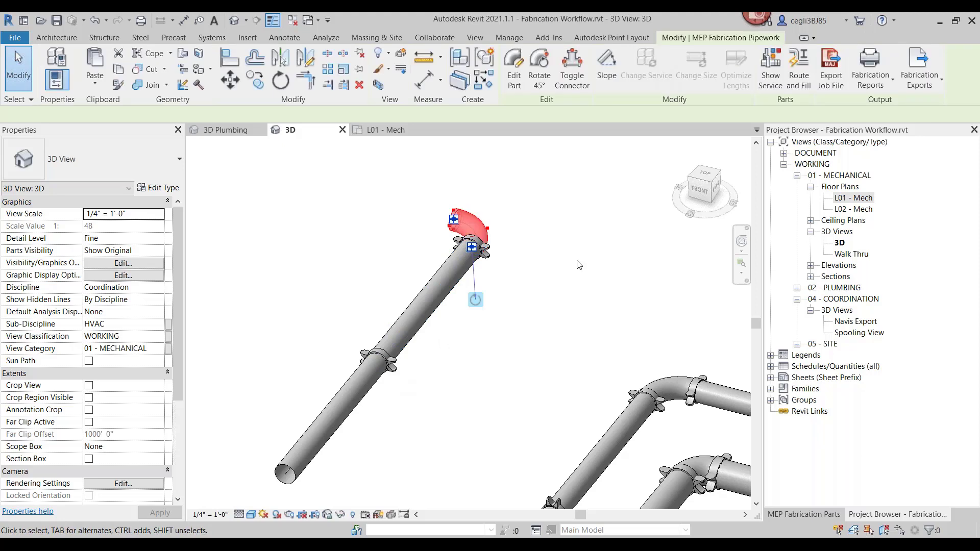
click(475, 321)
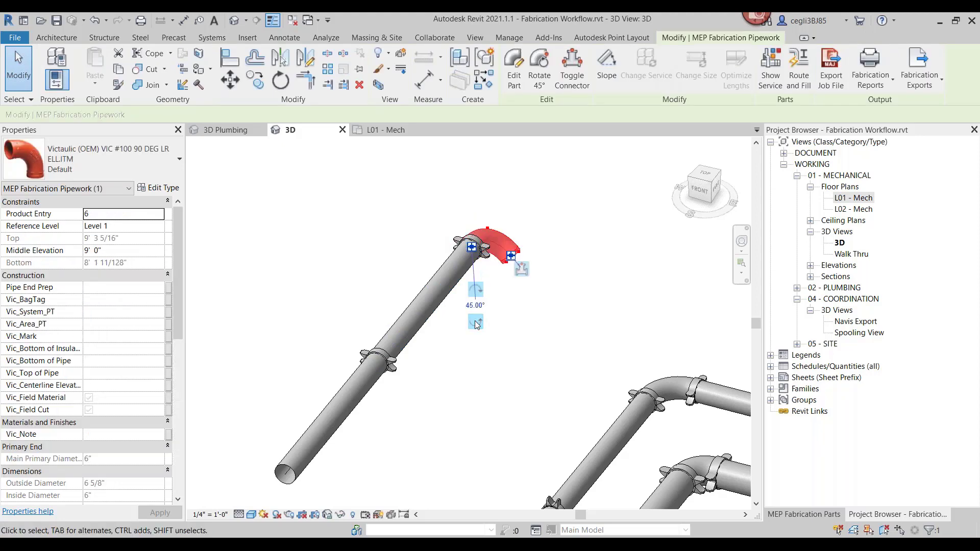
click(475, 322)
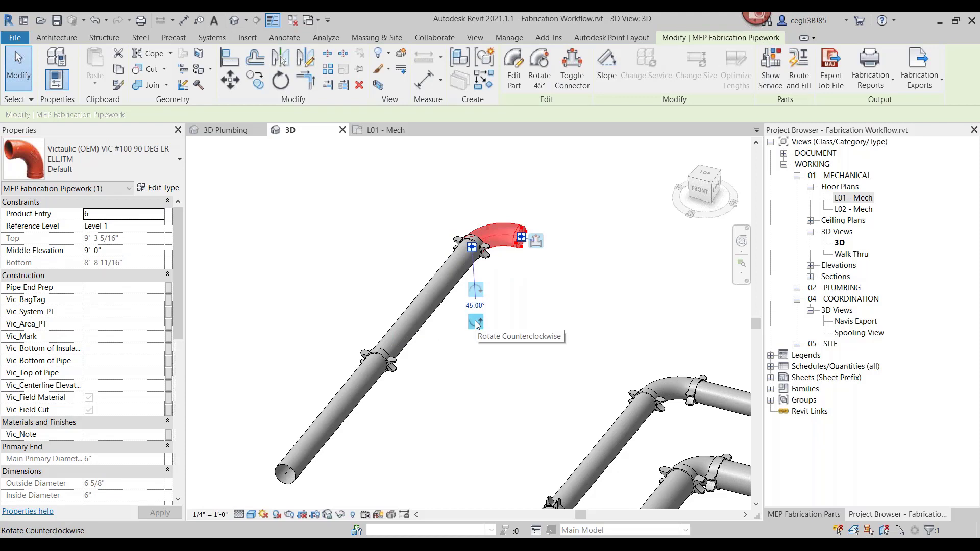
click(474, 321)
click(475, 322)
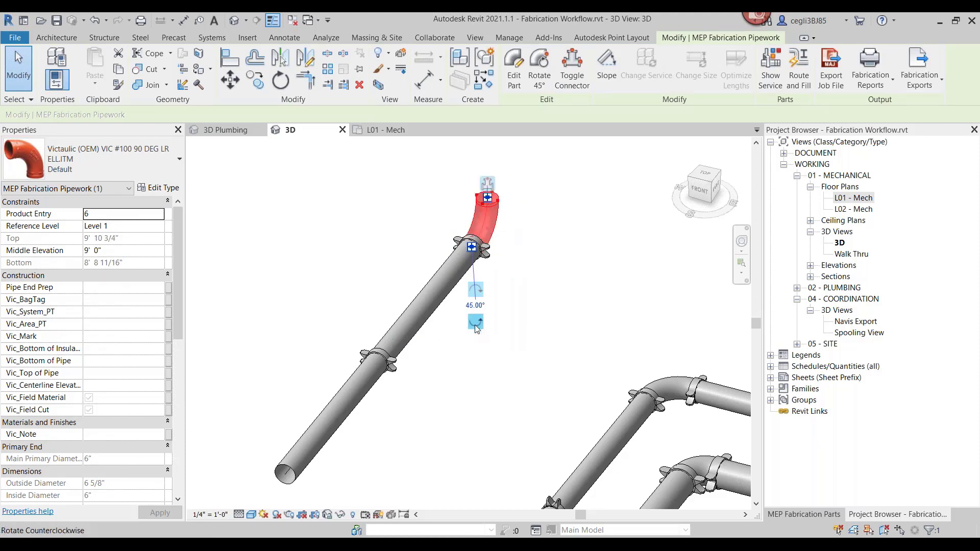
click(512, 345)
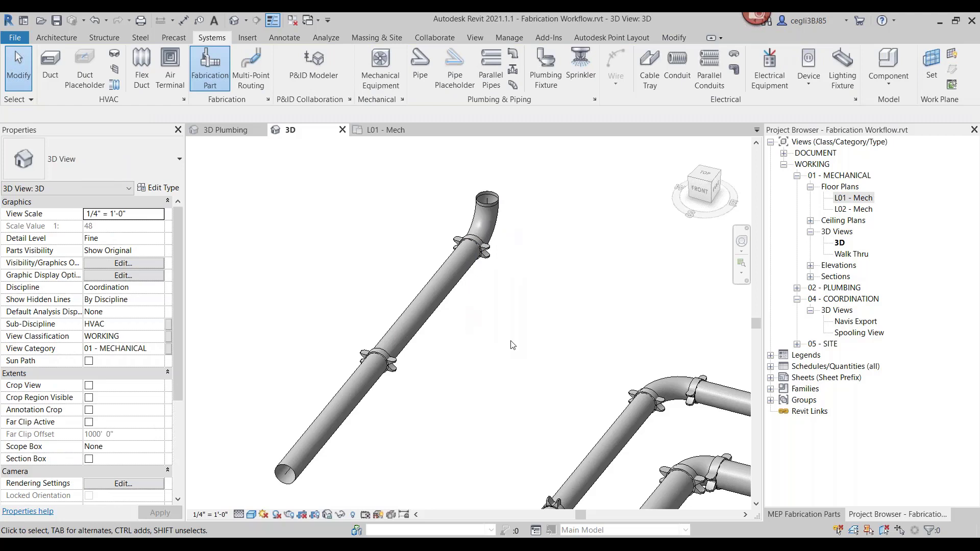
- Start Create Similar on the fabrication pipe, then cancel it and clear the selection
scroll(379, 352, down, 3)
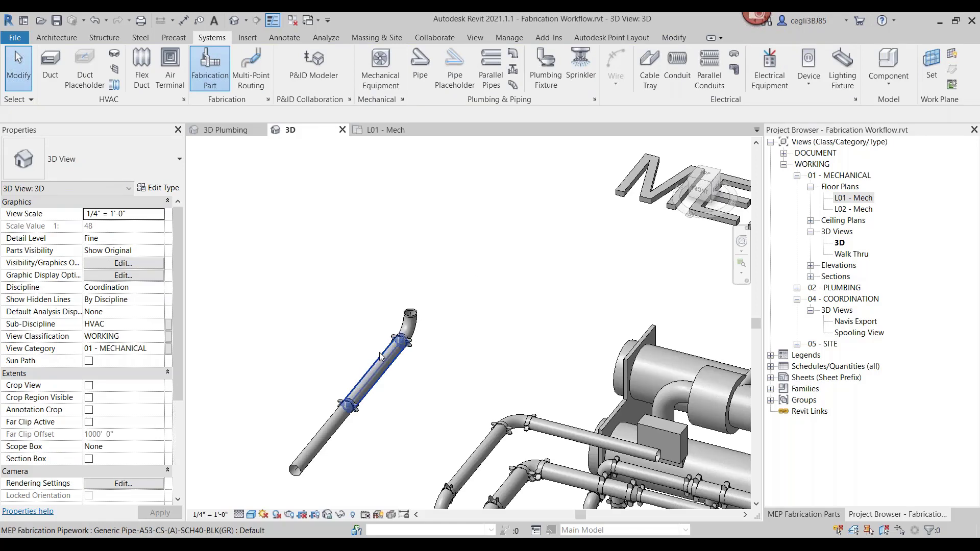
right_click(387, 356)
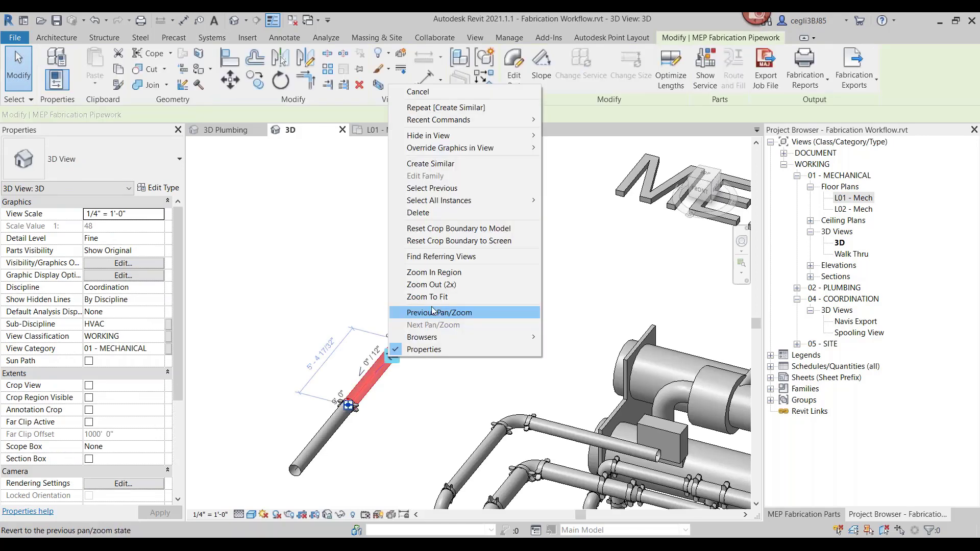
click(430, 164)
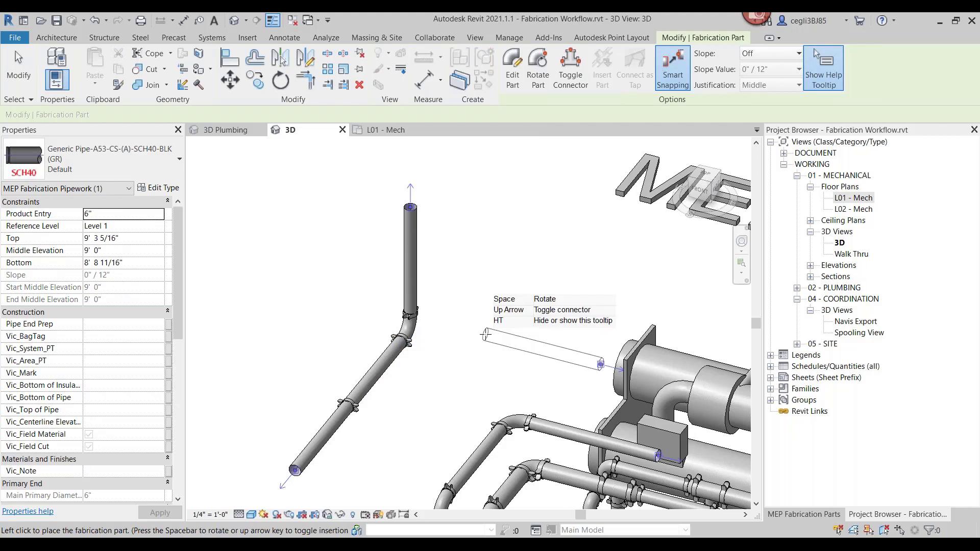
key(Escape)
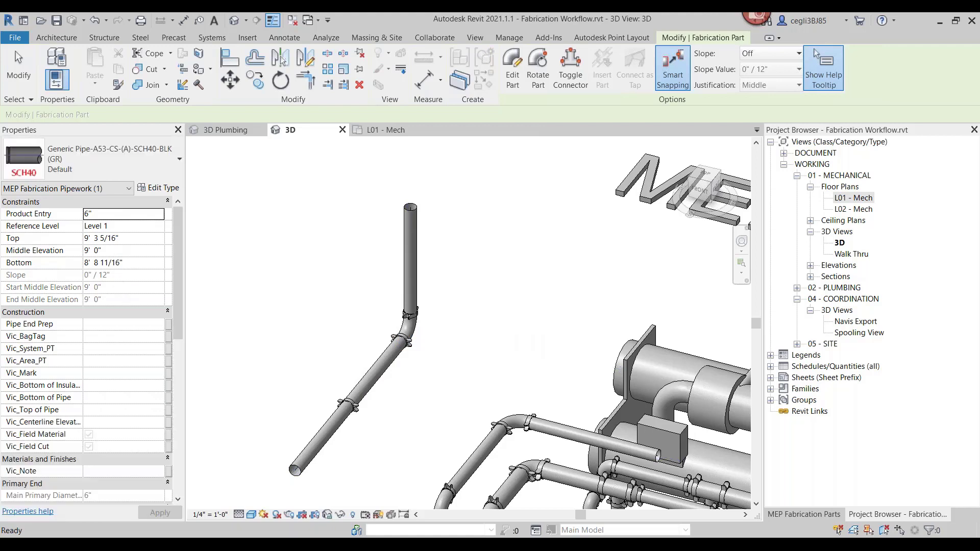
key(Escape)
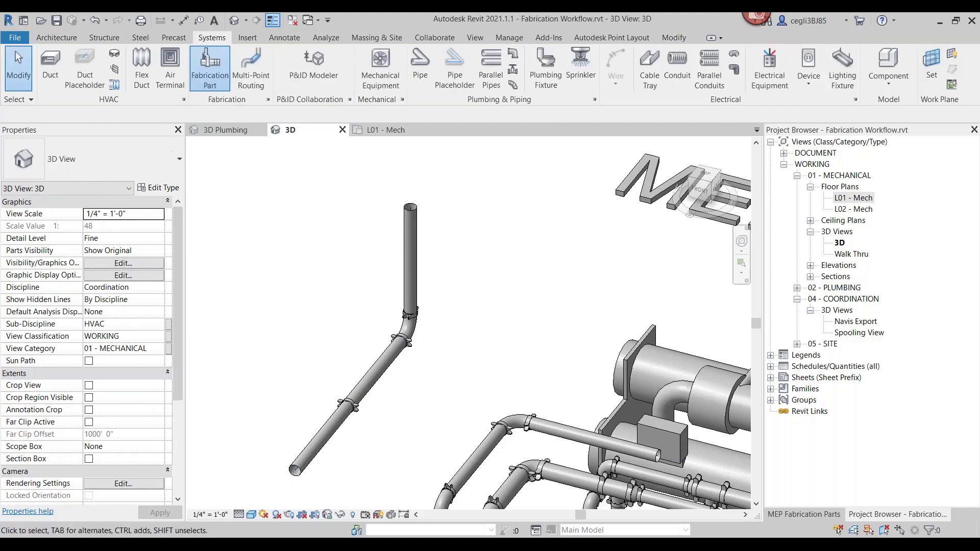
- Zoom extents with ZE so all three models fill the 3D view
scroll(398, 338, down, 2)
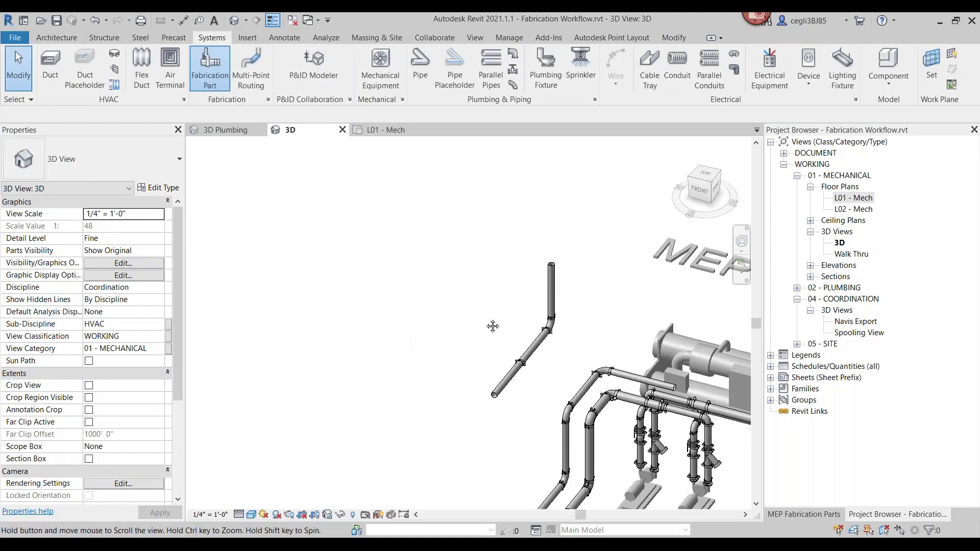
key(z)
key(e)
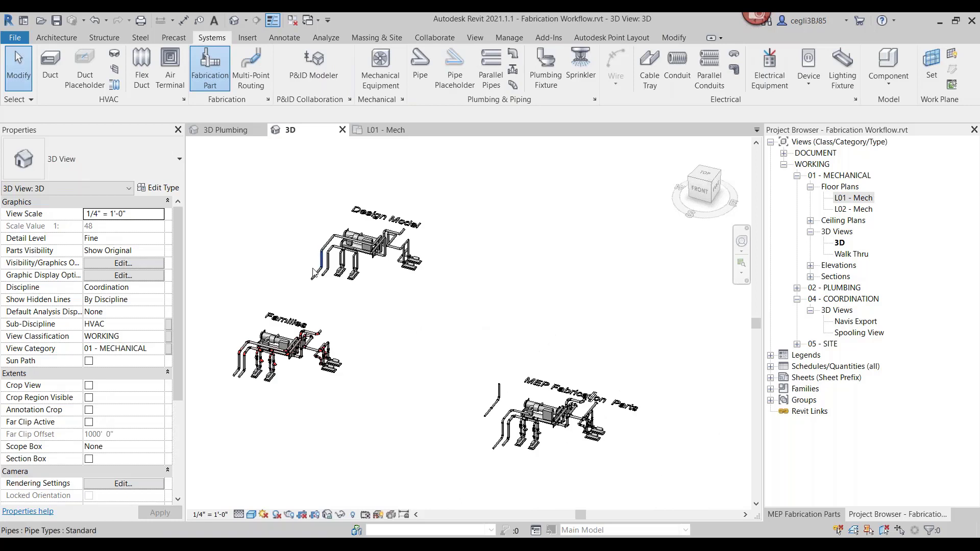
- Select the angled Design Model pipe and open its Standard type properties
scroll(313, 273, up, 4)
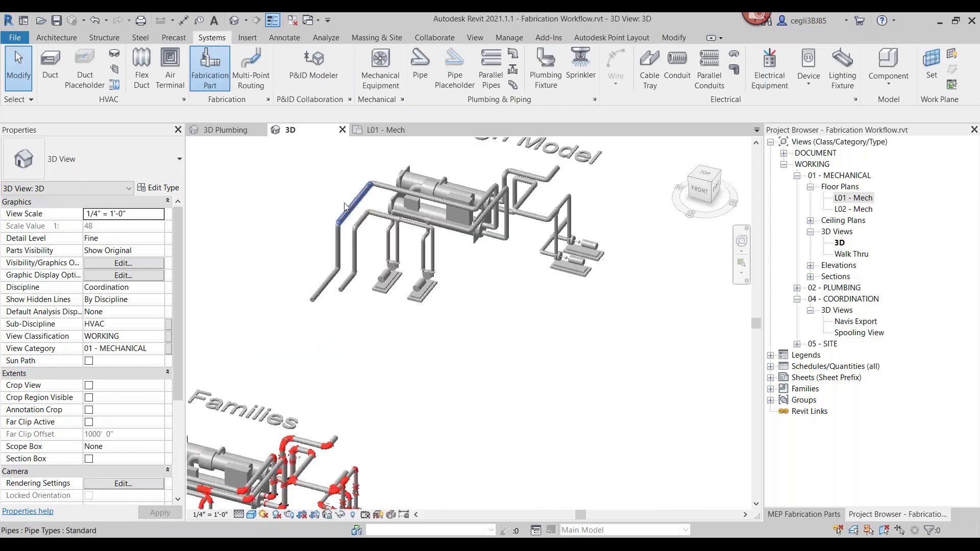
click(344, 206)
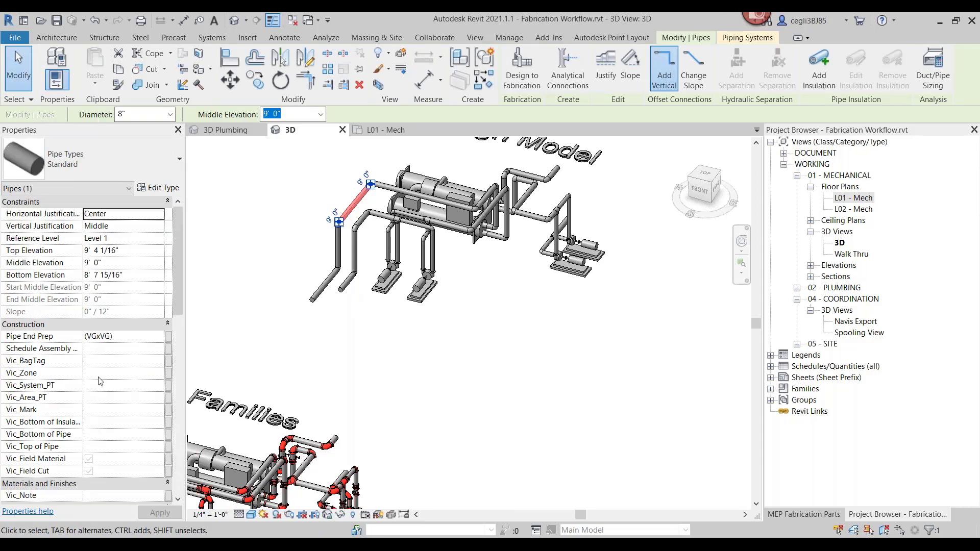
click(157, 189)
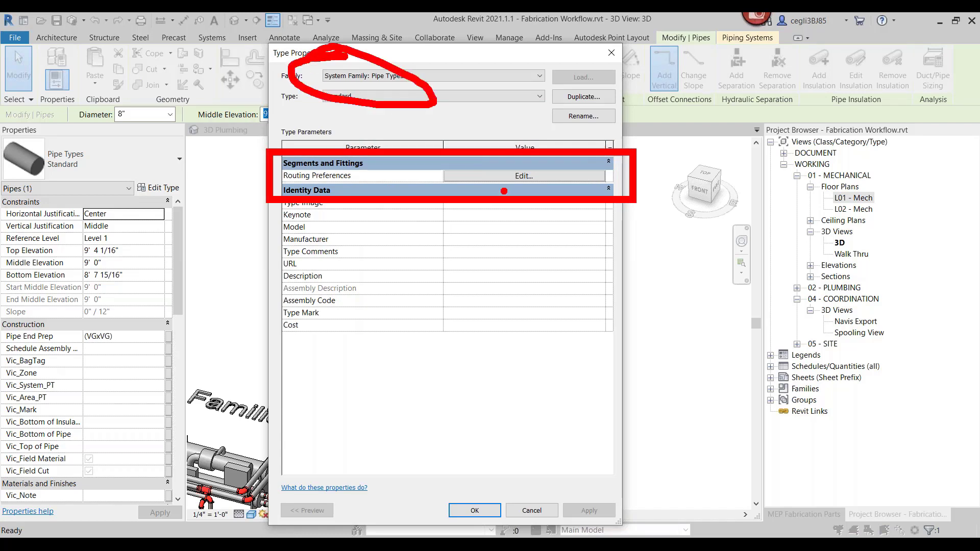
- Review the Standard pipe's routing preferences (Copper - K, generic fittings), then cancel and close
click(510, 176)
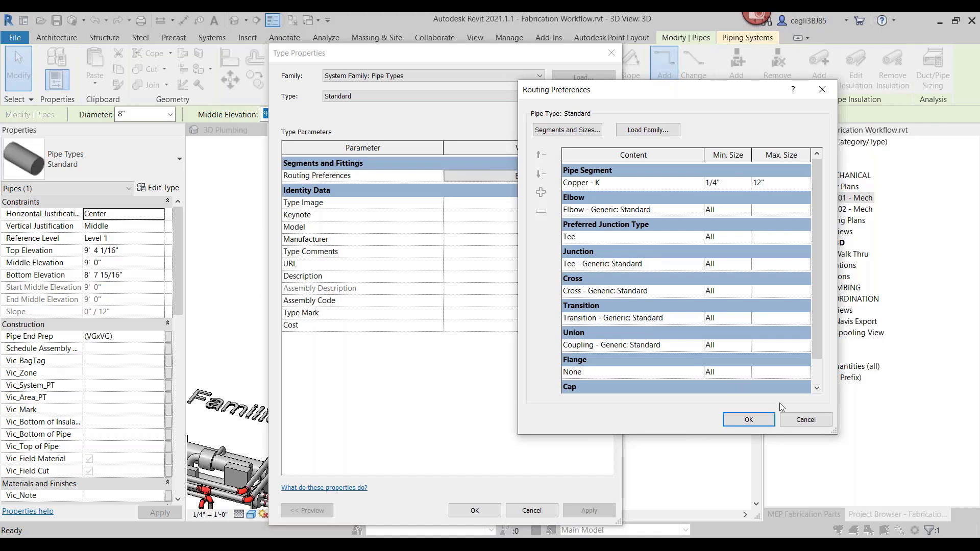
click(800, 424)
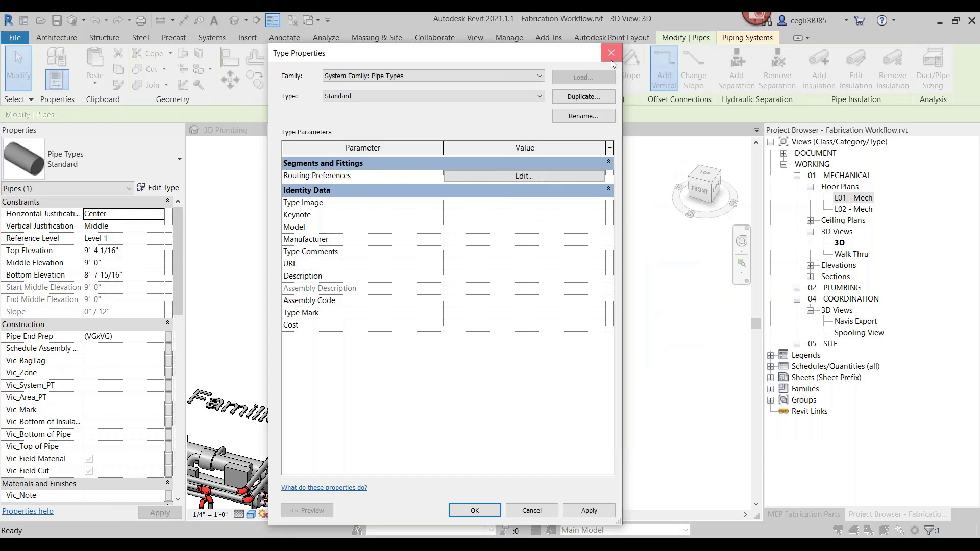
click(611, 52)
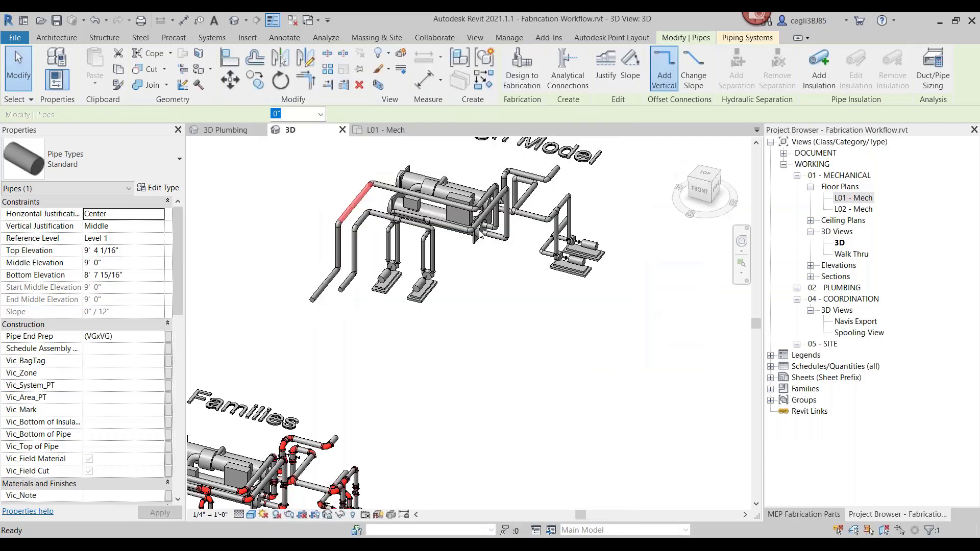
- Center the fabrication pipe run and inspect the angled fabrication pipe's type properties unchanged
key(z)
key(f)
scroll(507, 429, up, 8)
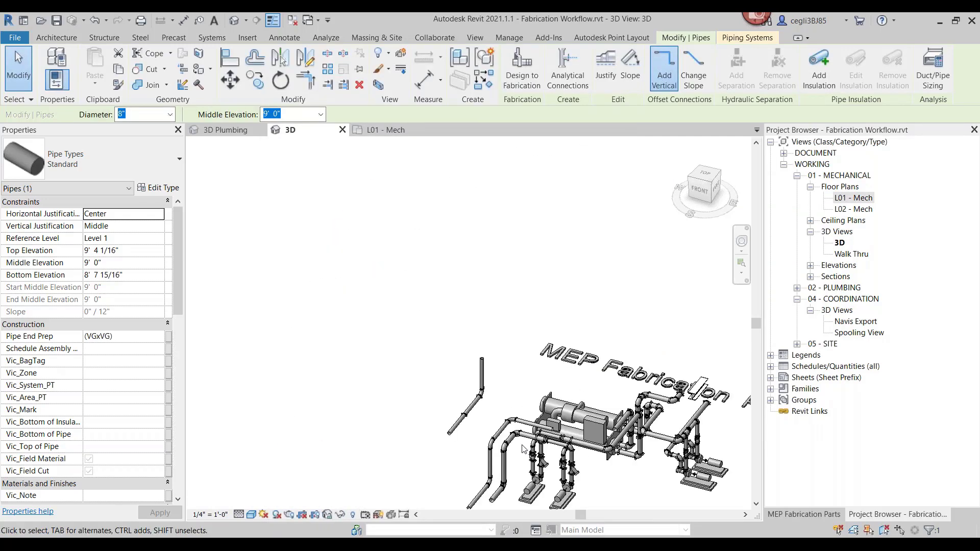
middle_drag(474, 399, 449, 308)
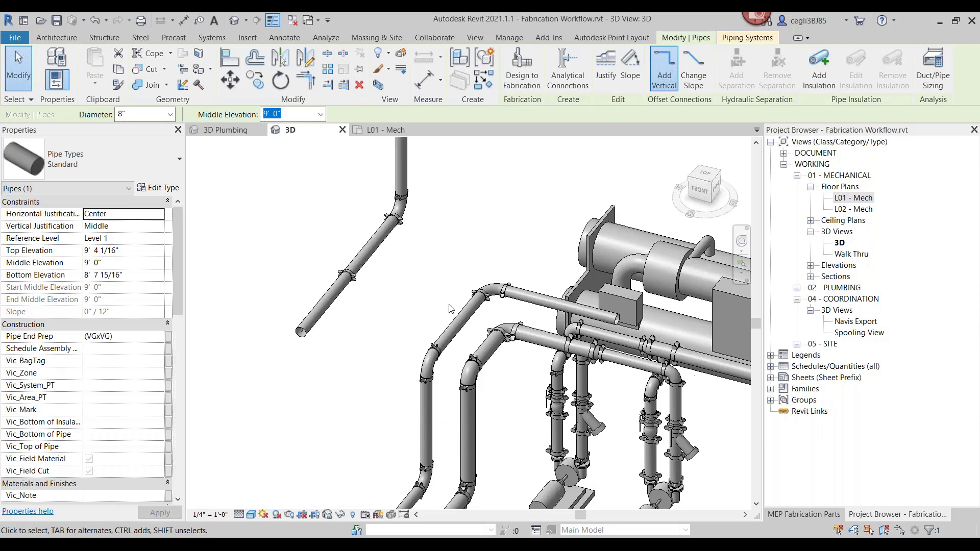
click(454, 314)
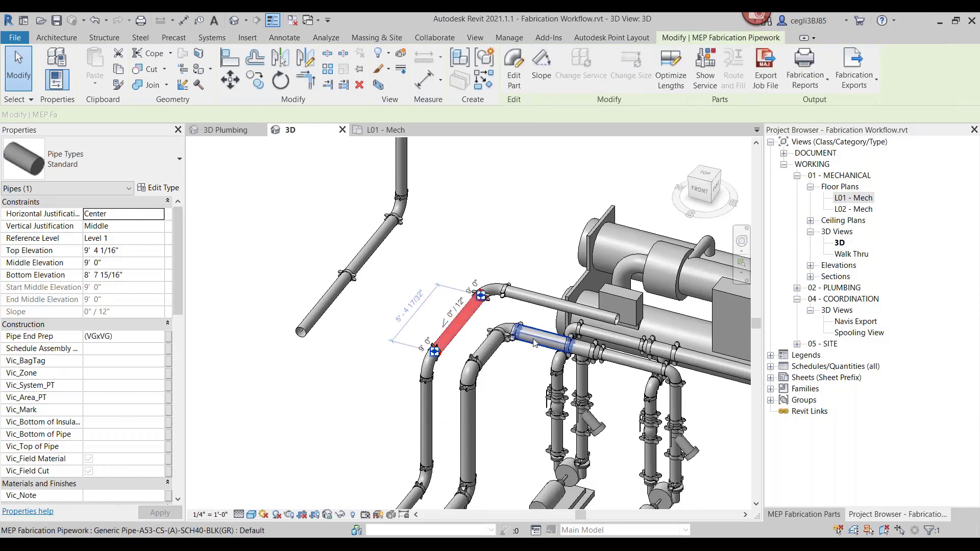
click(157, 190)
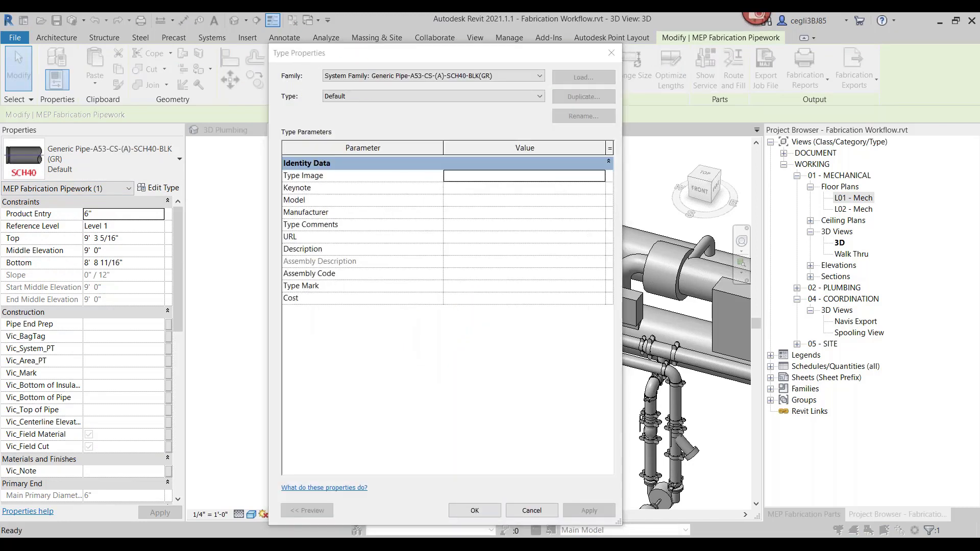
click(531, 510)
- Inspect the Victaulic 90° elbow's type properties, cancel unchanged, and deselect it
click(492, 290)
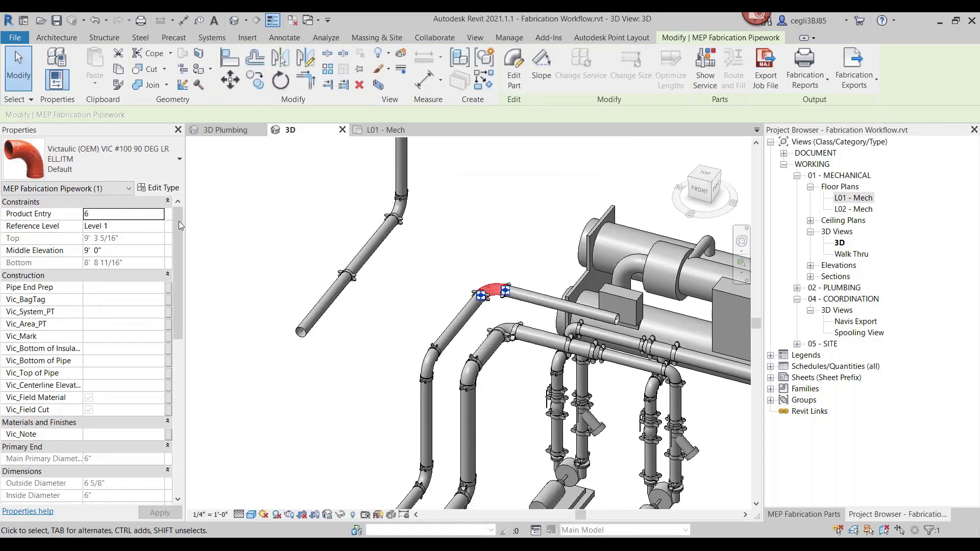
click(157, 188)
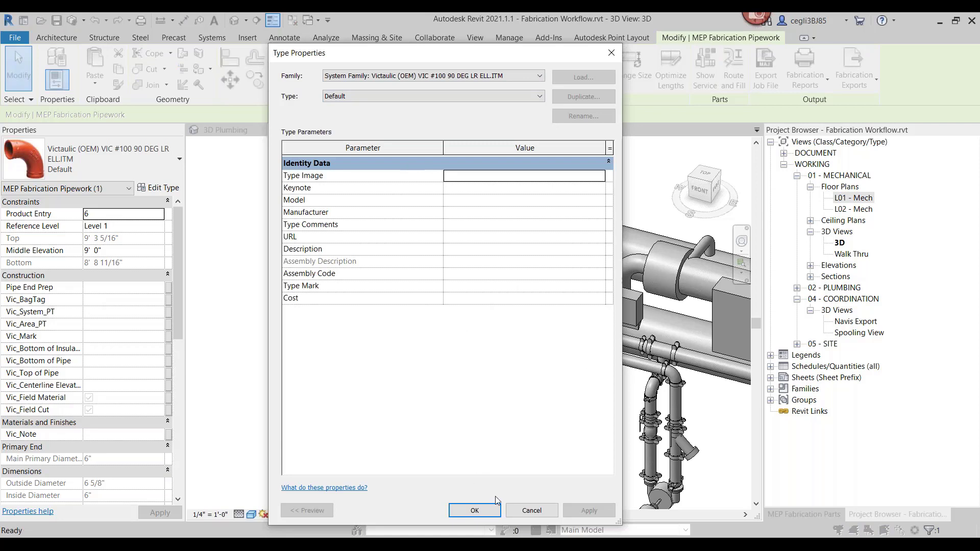
click(529, 510)
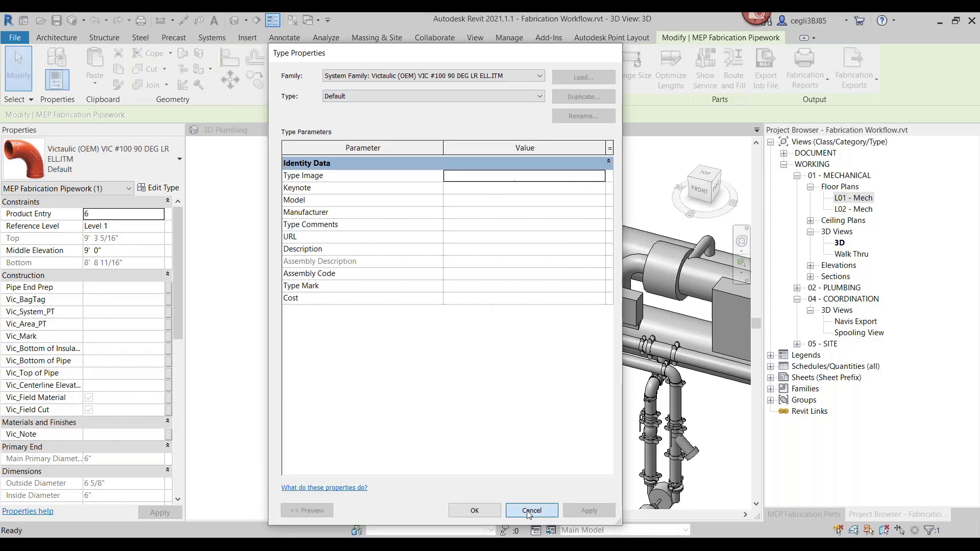
click(528, 511)
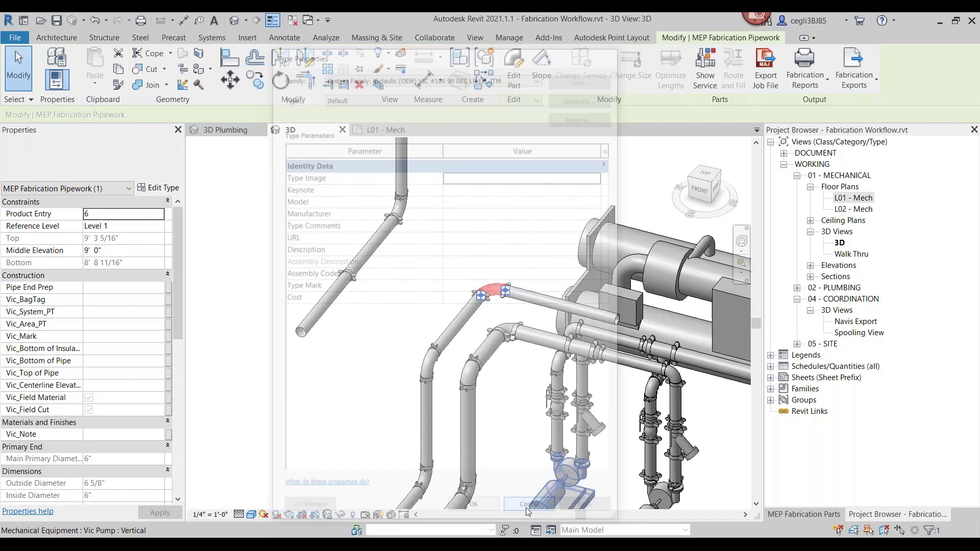
click(355, 351)
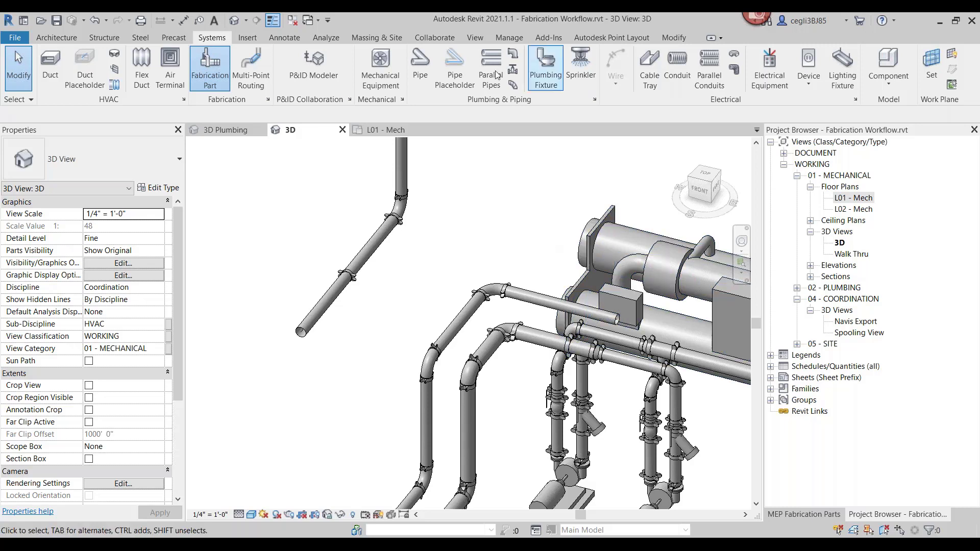
- Open the L01 - Mech plan, pan to the fabrication area, and show the MEP Fabrication Parts palette
click(385, 129)
scroll(575, 374, down, 1)
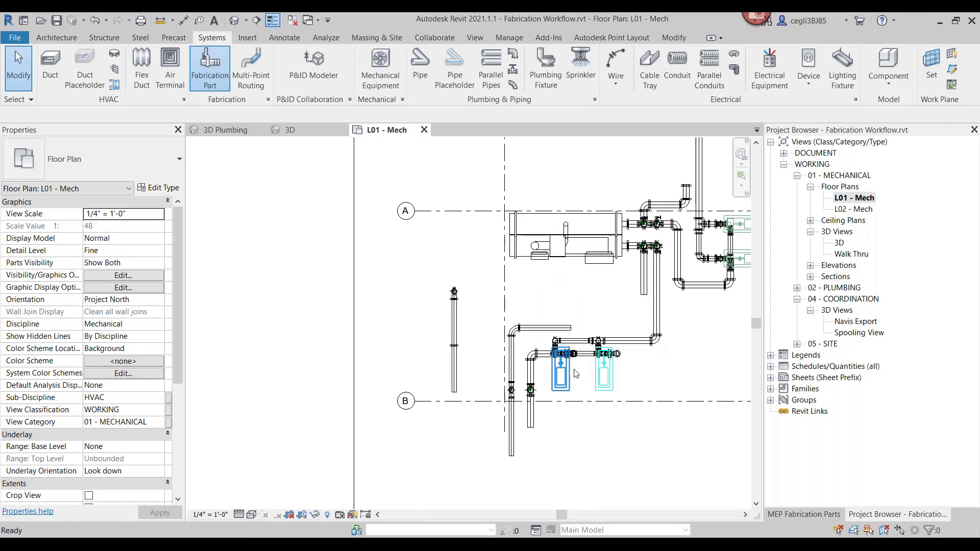
scroll(575, 374, down, 3)
scroll(490, 286, up, 2)
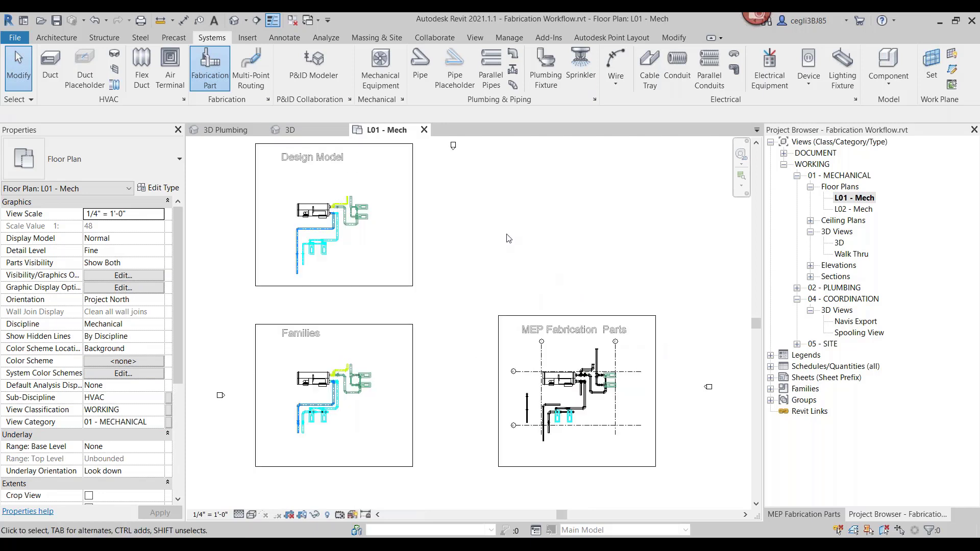
middle_drag(510, 240, 406, 352)
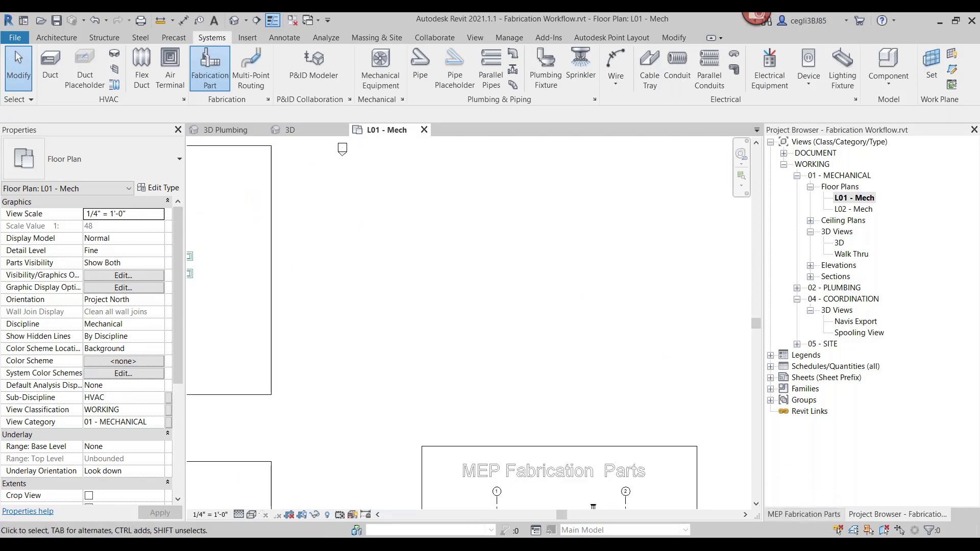
click(787, 514)
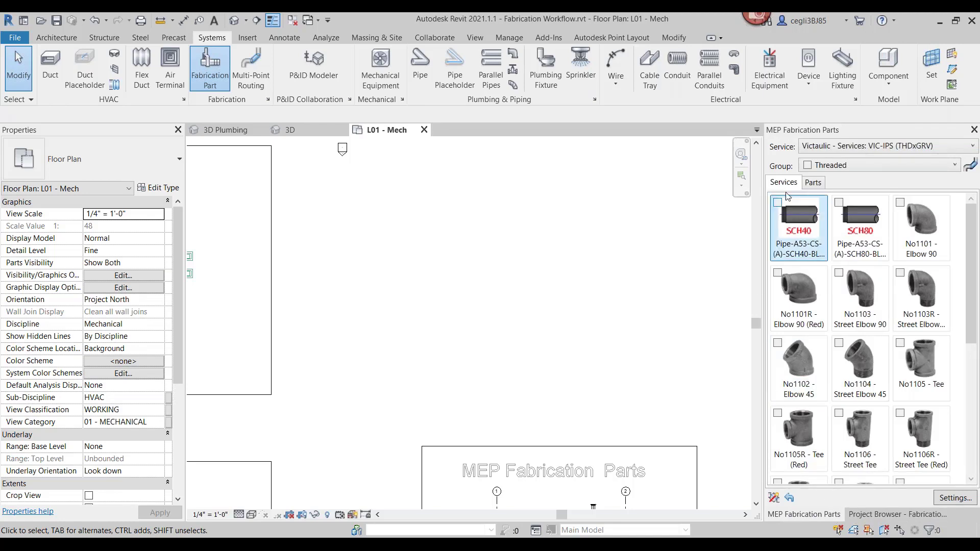
- Switch the service to ADSK - Electrical Containment: High Voltage (Ladder) and pick the Straight part
click(830, 151)
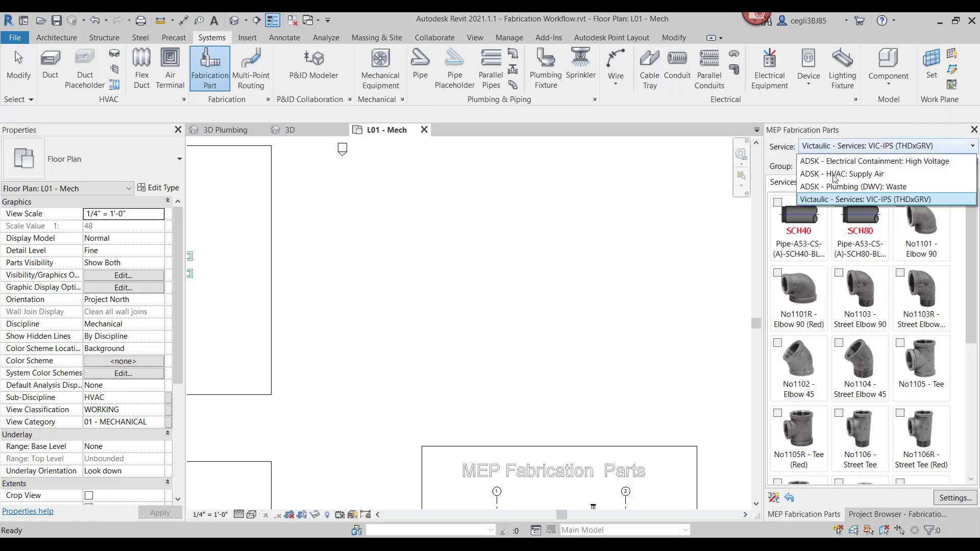
click(814, 188)
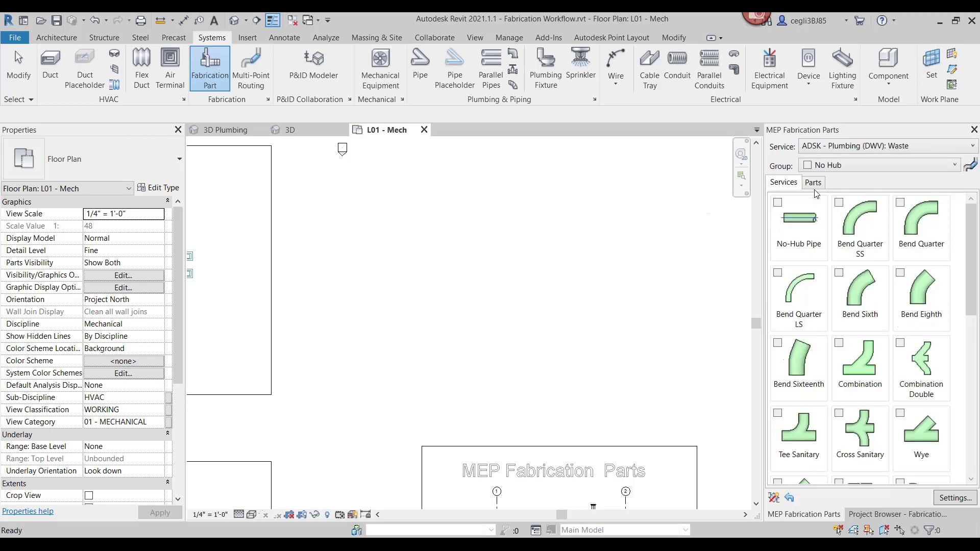
click(853, 147)
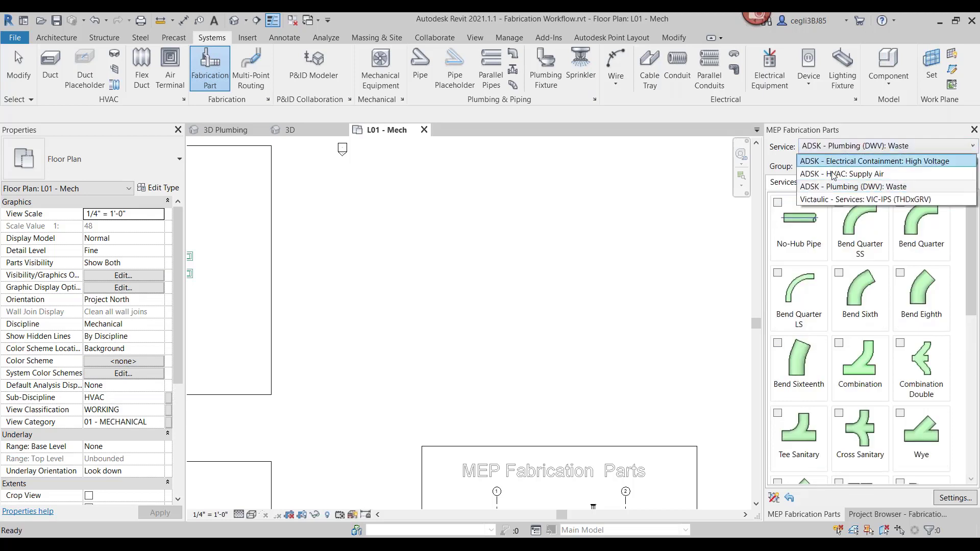
key(Escape)
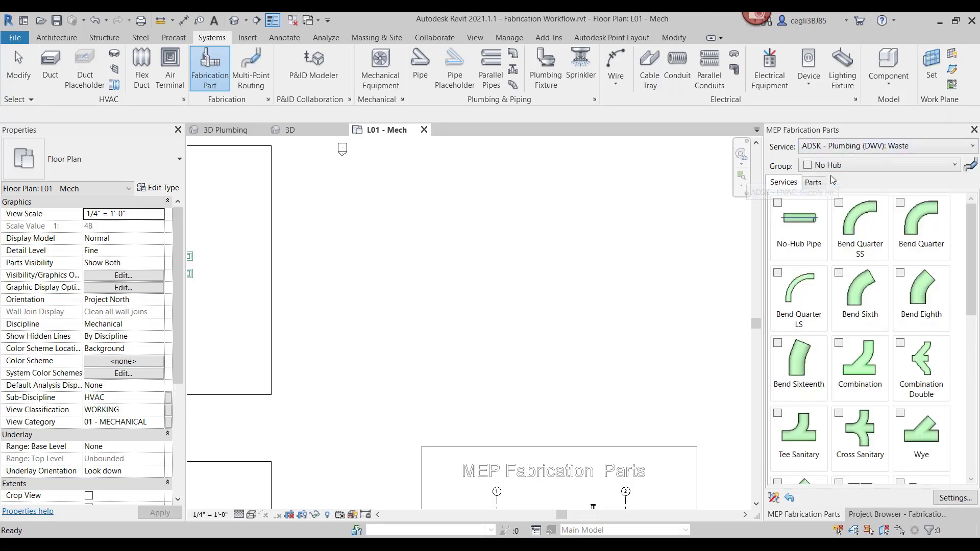
click(832, 146)
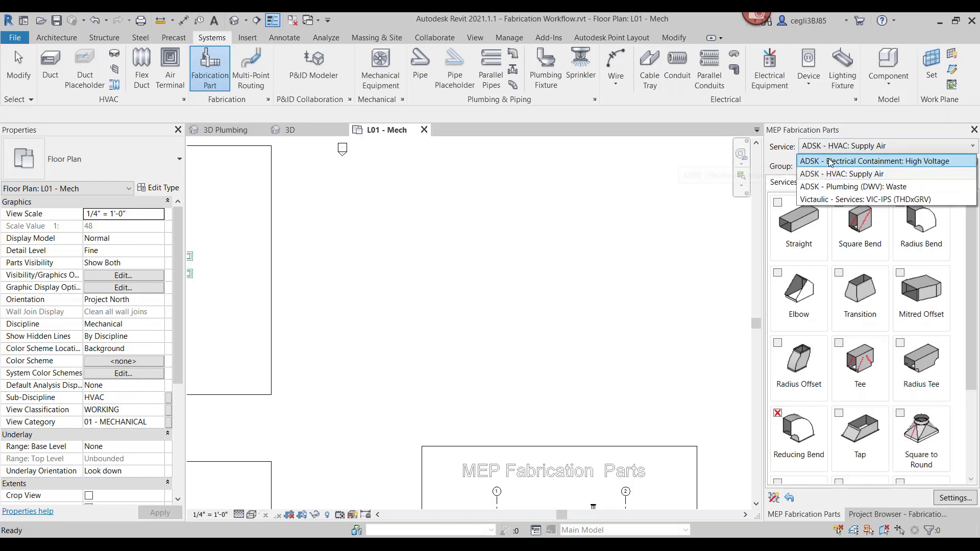
click(831, 161)
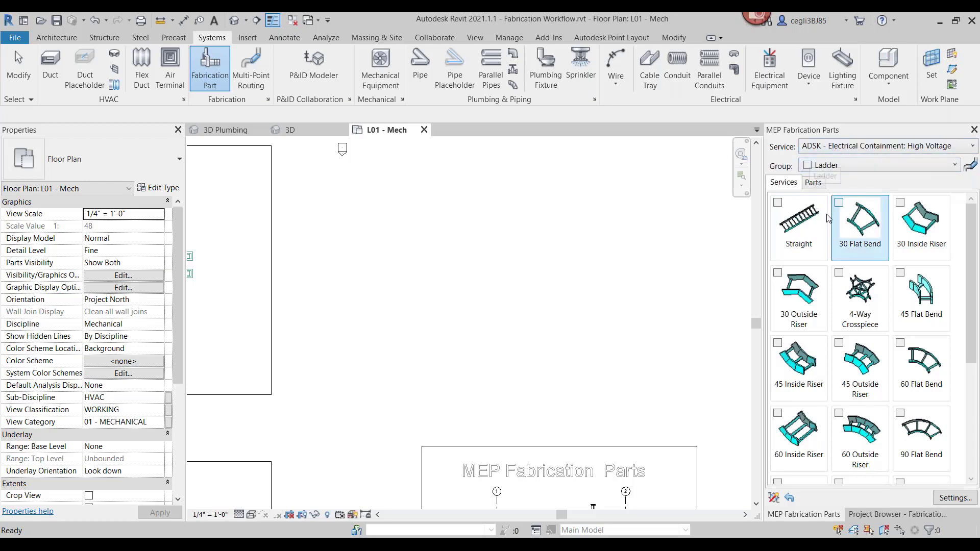
click(799, 225)
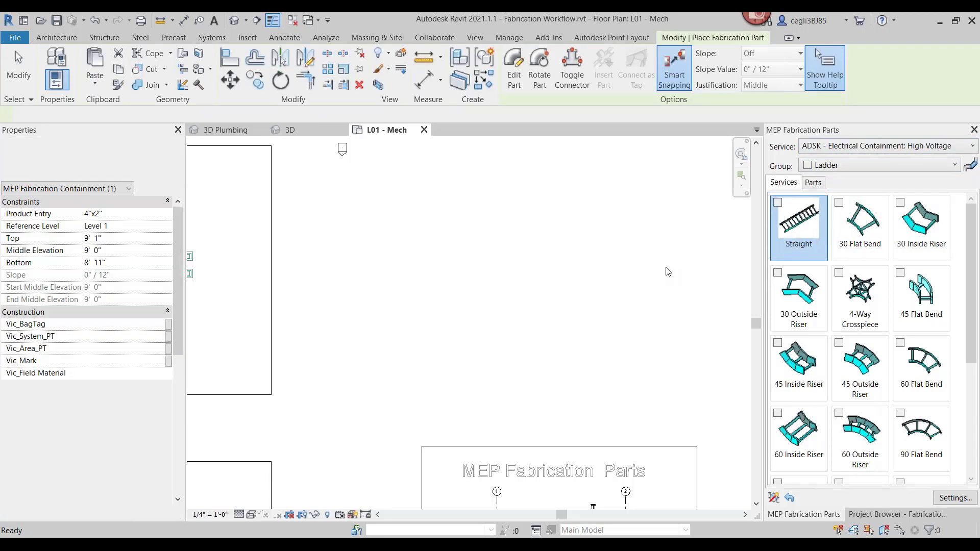
- Set the ladder size to 9"x2" and place a straight ladder run across the plan
click(159, 214)
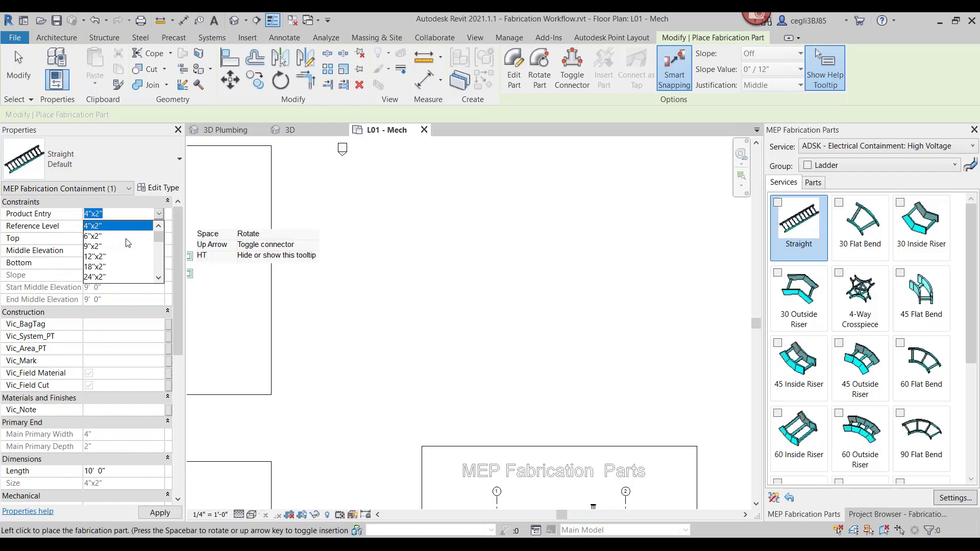
click(92, 247)
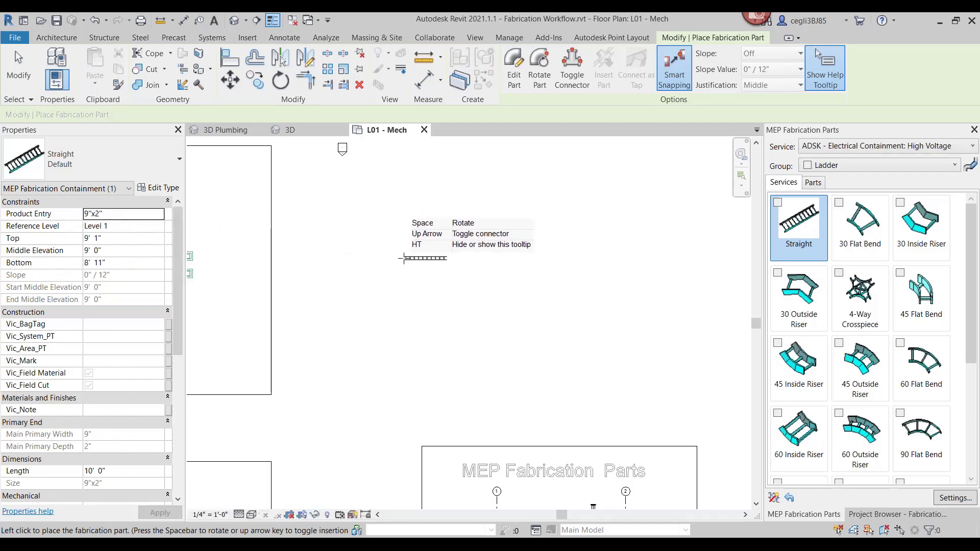
scroll(403, 258, up, 5)
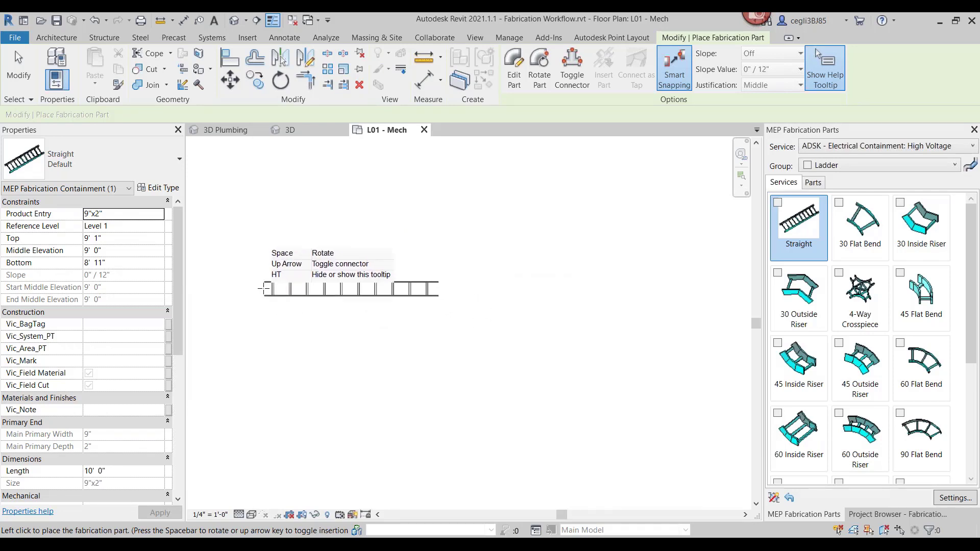
click(256, 274)
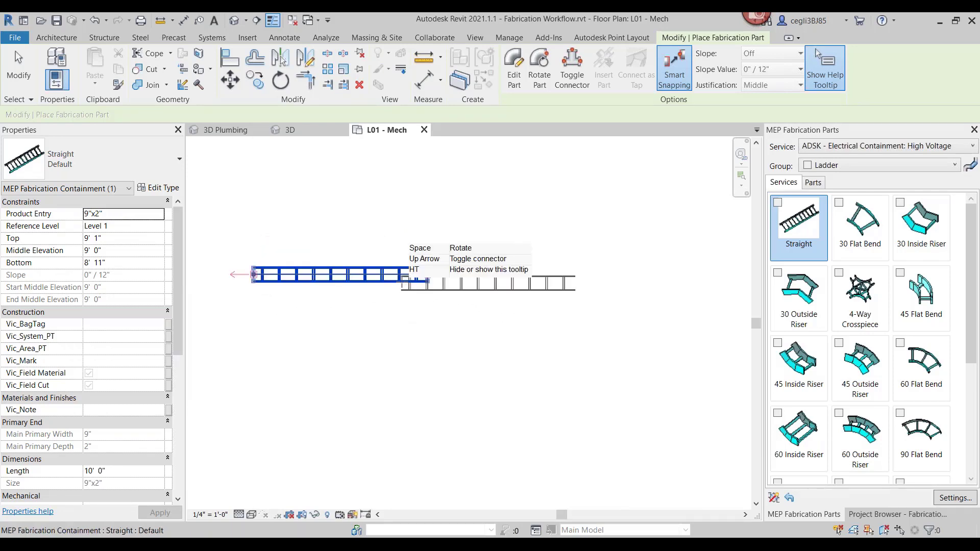
click(602, 275)
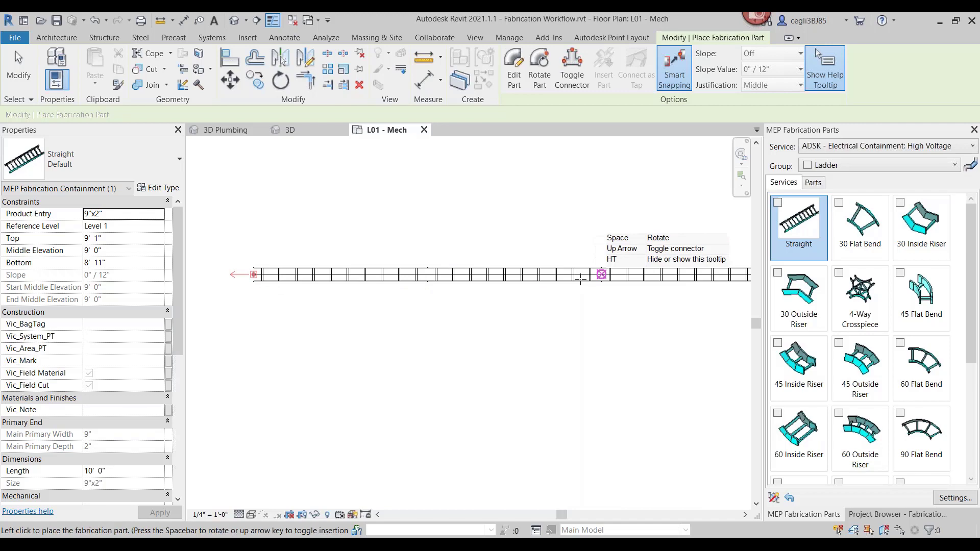
scroll(338, 367, down, 2)
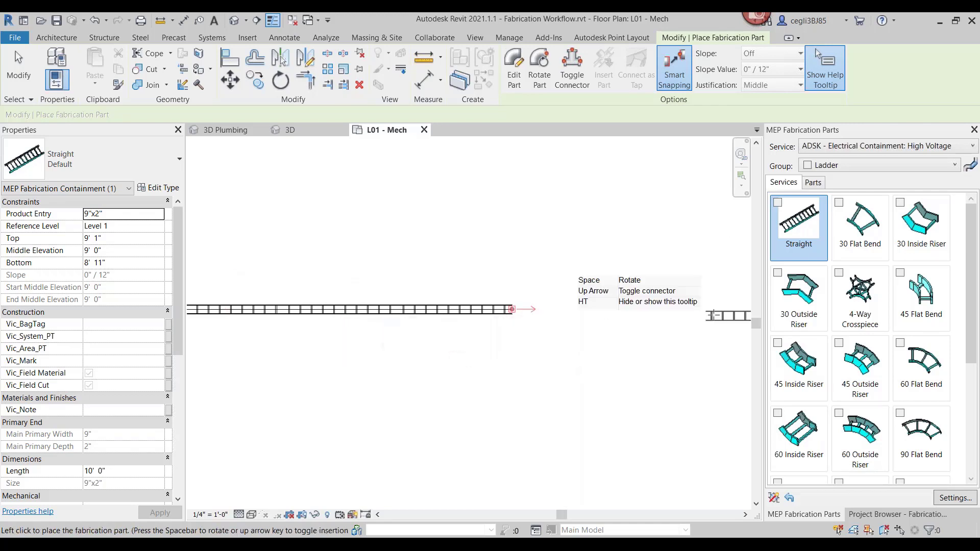
- Add a 90 Flat Bend at the ladder end and a straight section running up the plan
click(926, 433)
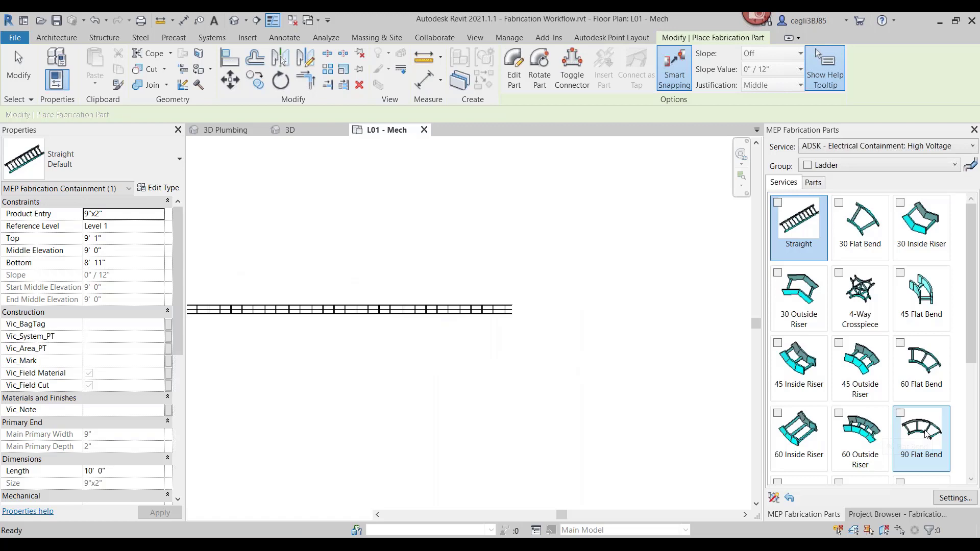
key(Escape)
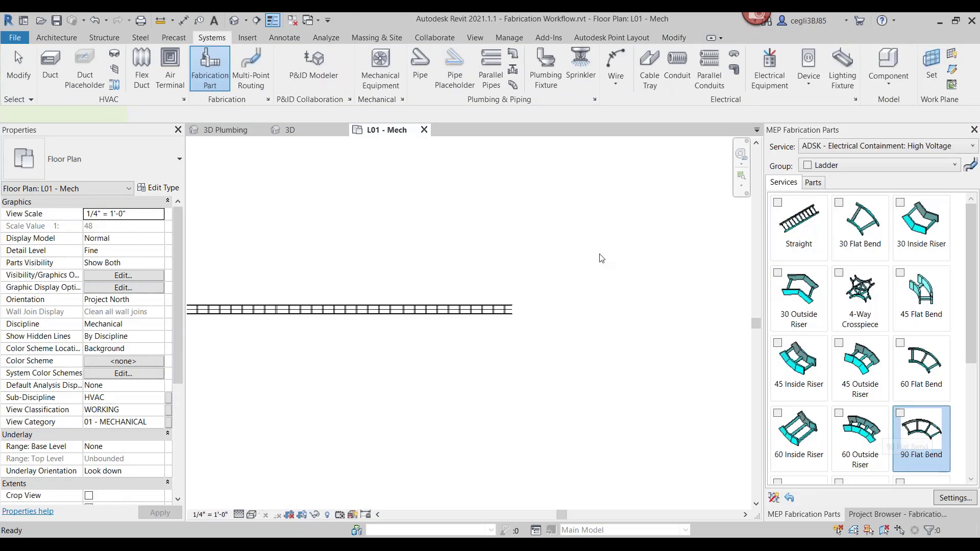
key(Return)
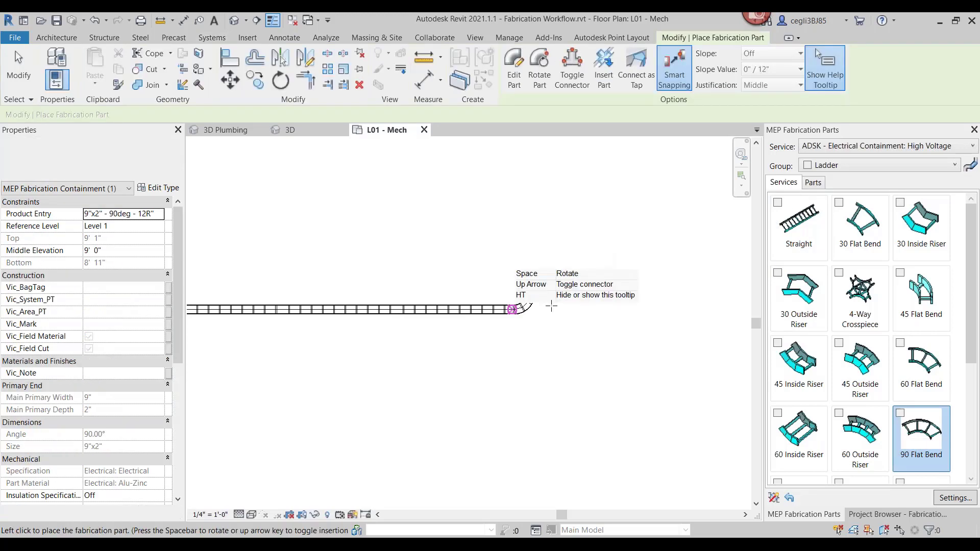
click(551, 306)
key(space)
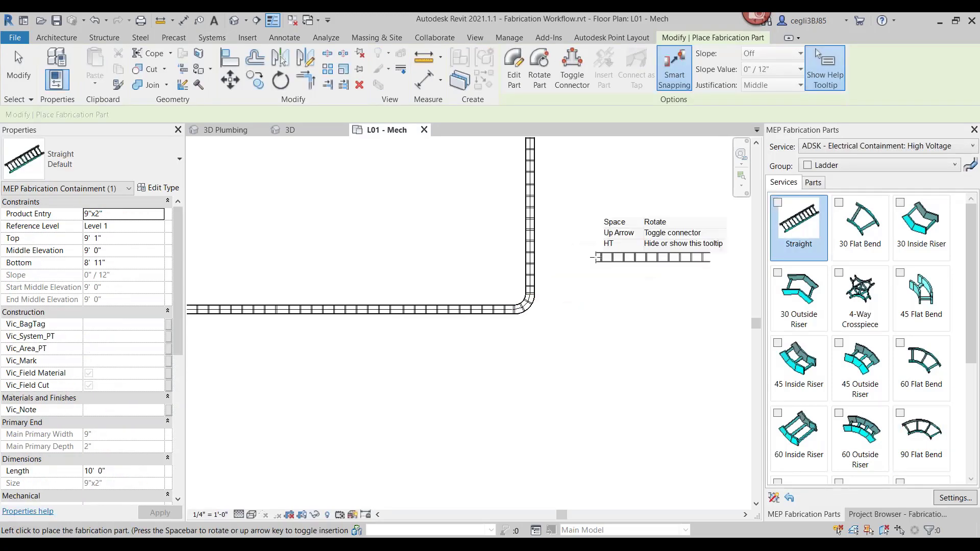
click(529, 290)
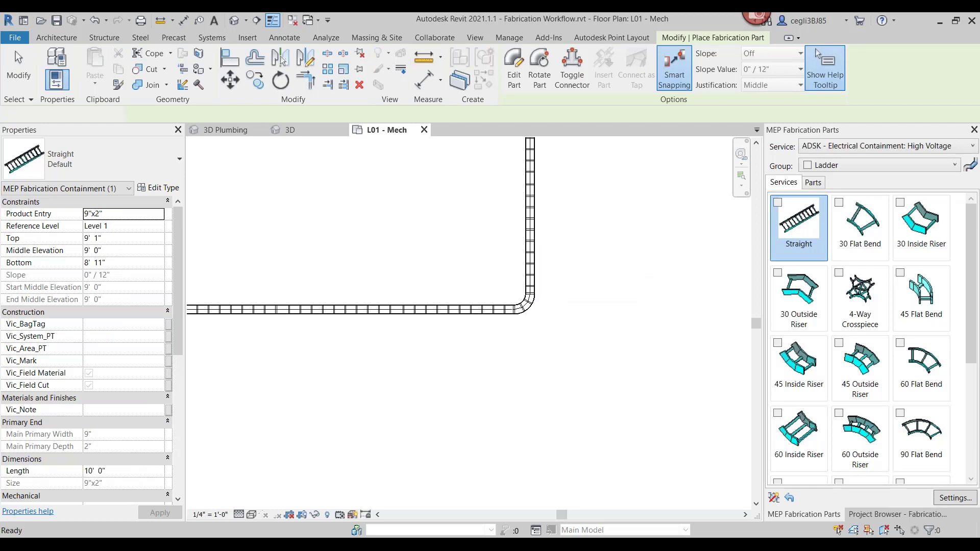
key(Escape)
scroll(546, 293, down, 2)
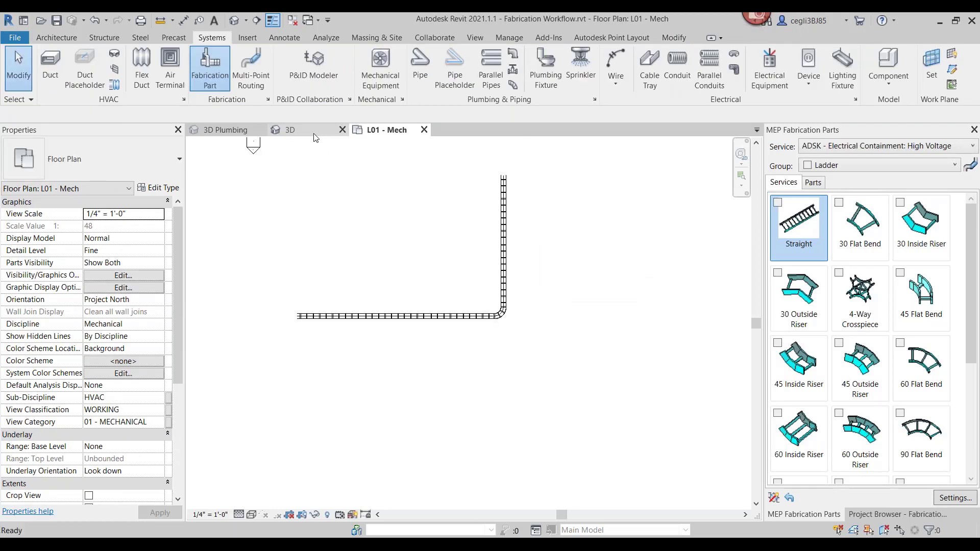
- In 3D, add a 90 Inside Riser and a vertical Straight at the ladder end, then return to L01 - Mech
click(290, 130)
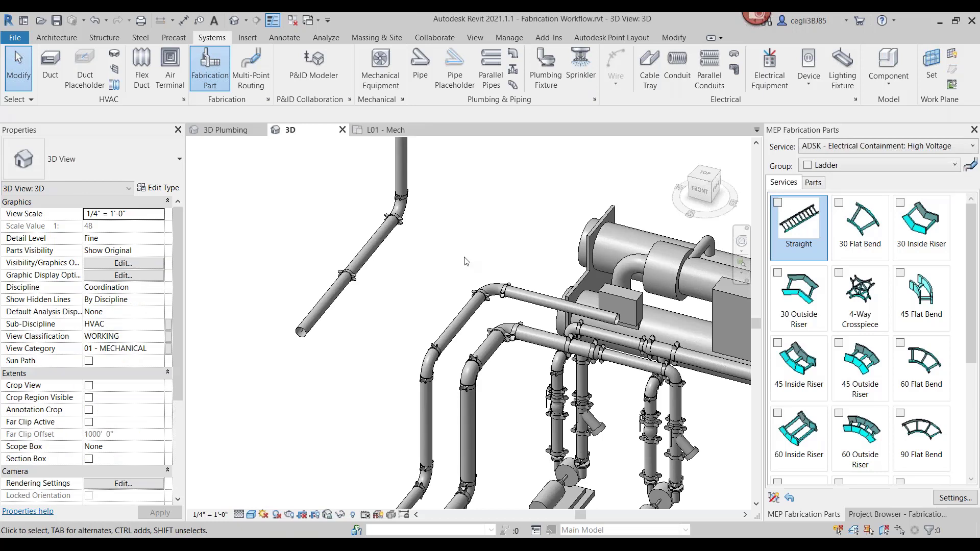
scroll(557, 293, down, 5)
scroll(557, 293, up, 5)
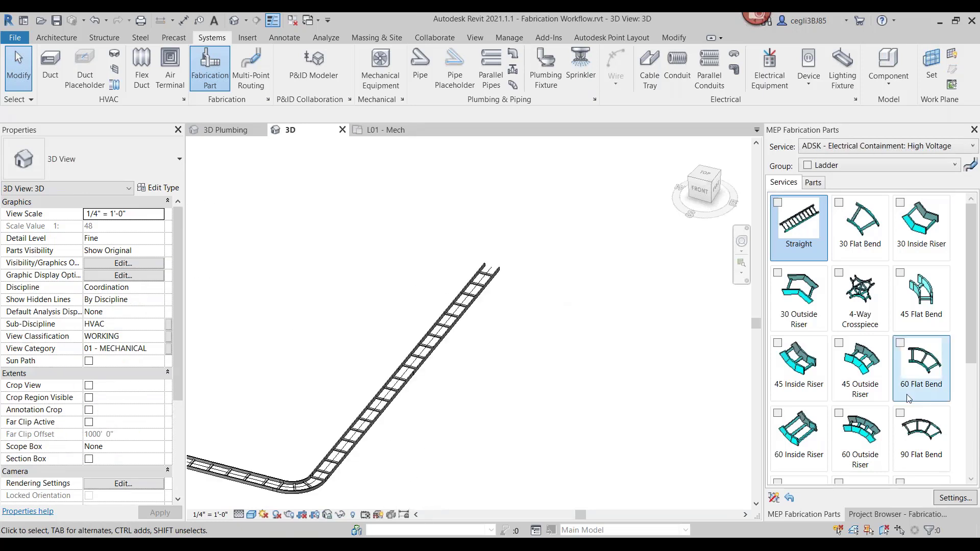
scroll(907, 398, down, 2)
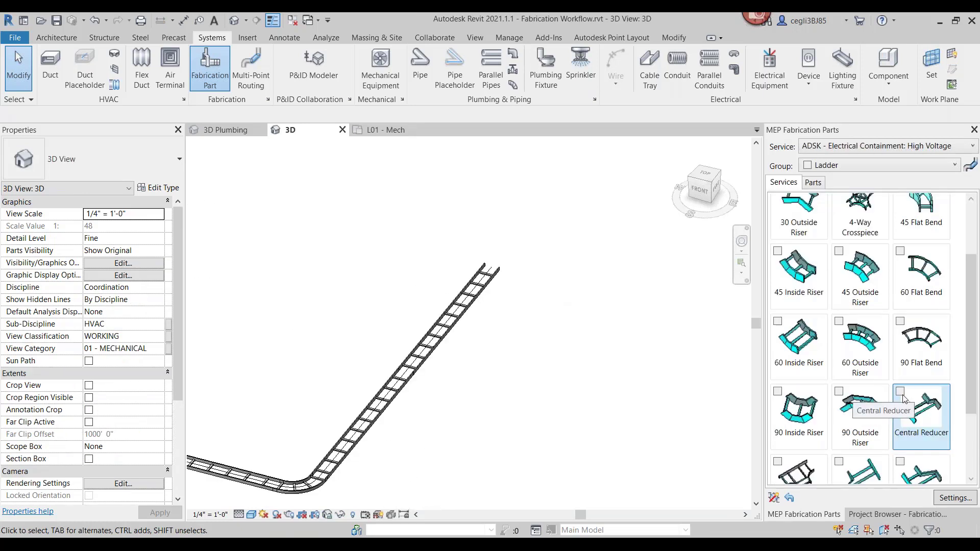
click(797, 433)
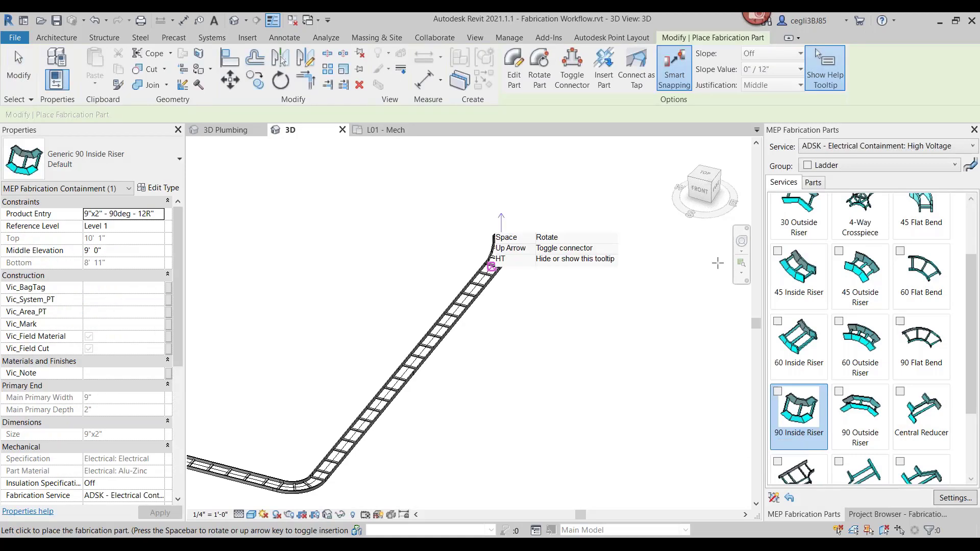
key(Escape)
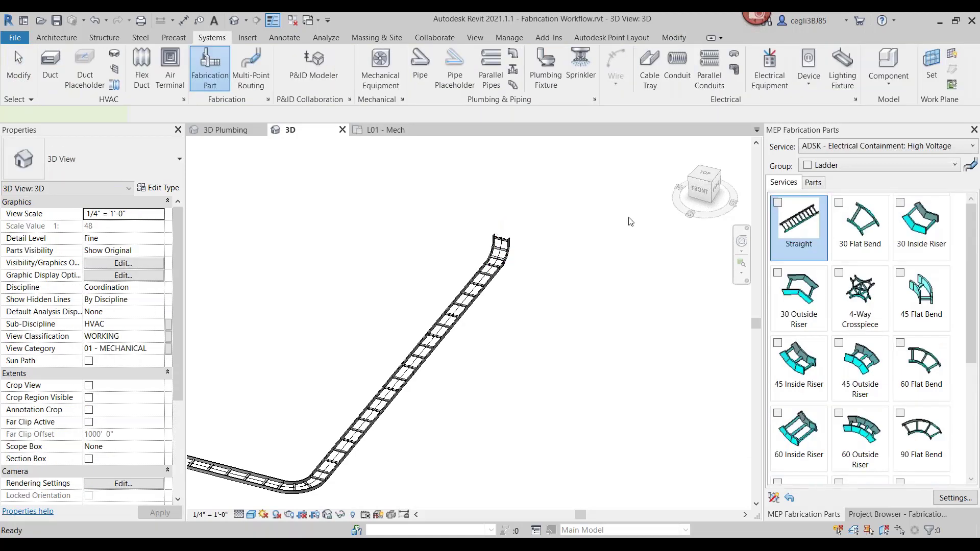
click(798, 225)
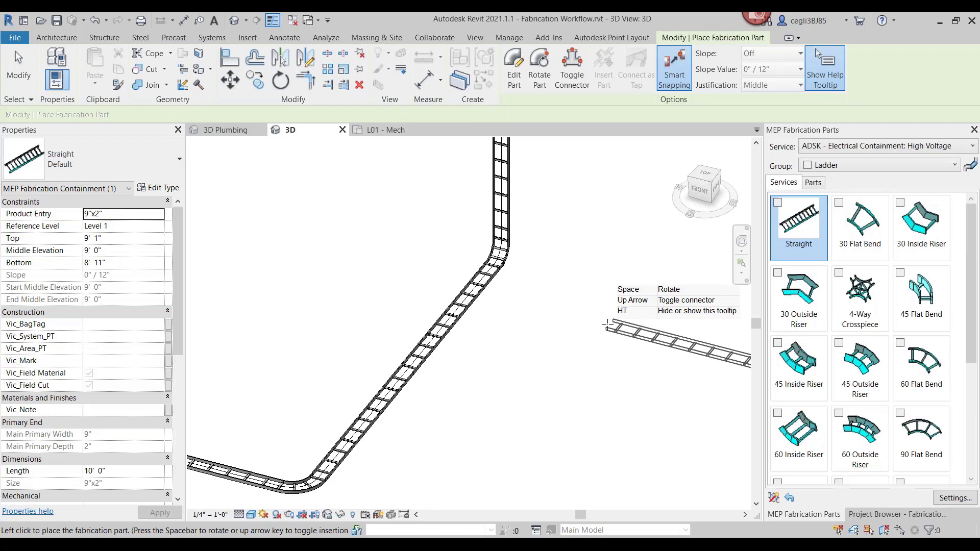
key(Escape)
scroll(608, 325, down, 2)
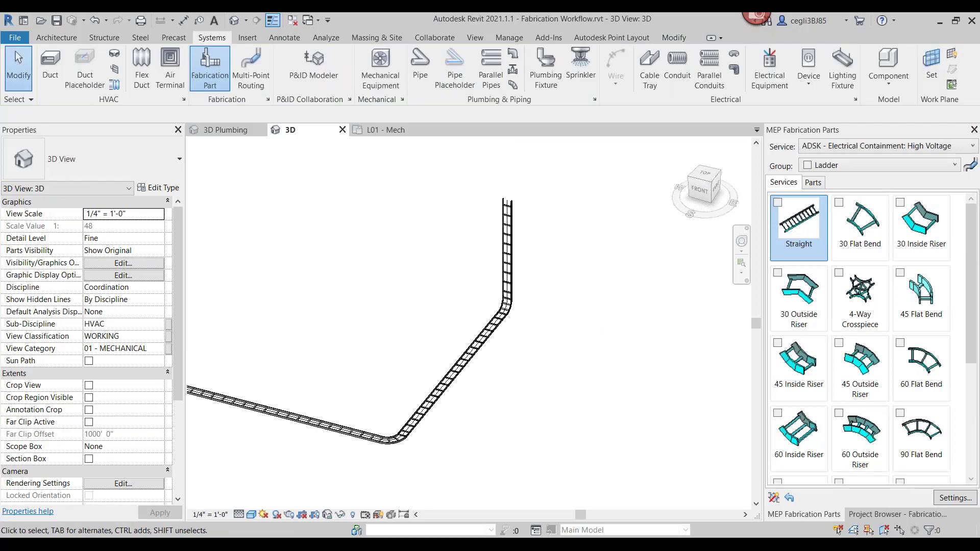
click(396, 129)
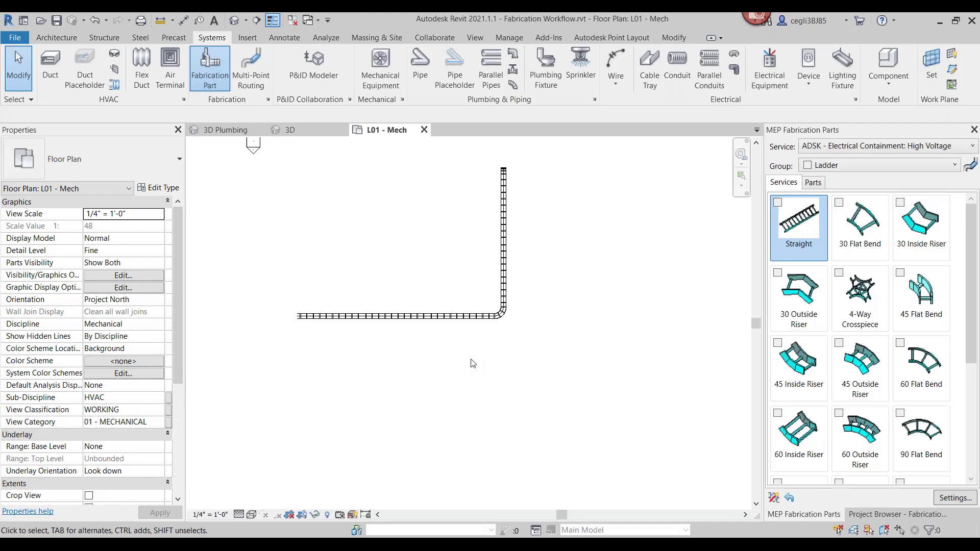
- Set the fabrication service to ADSK - HVAC: Supply Air
click(902, 147)
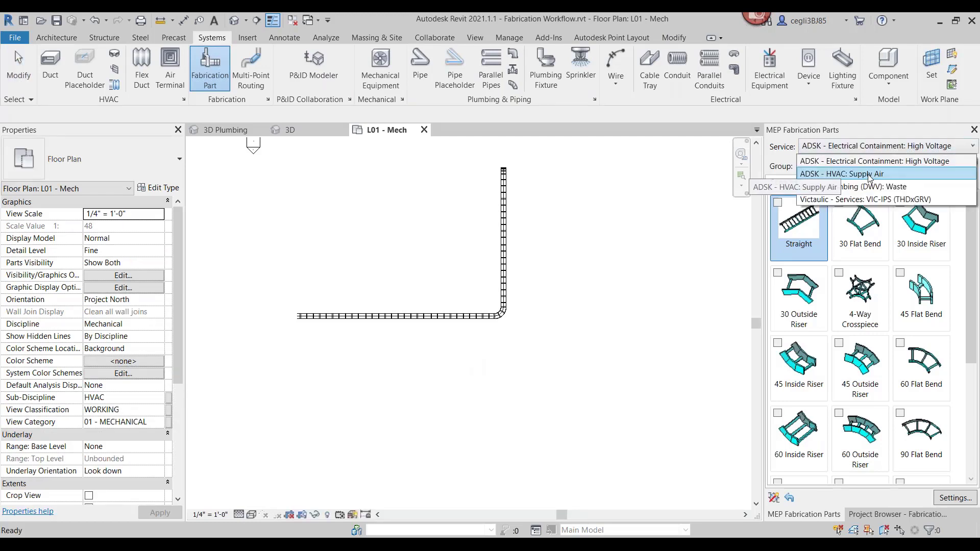
click(867, 171)
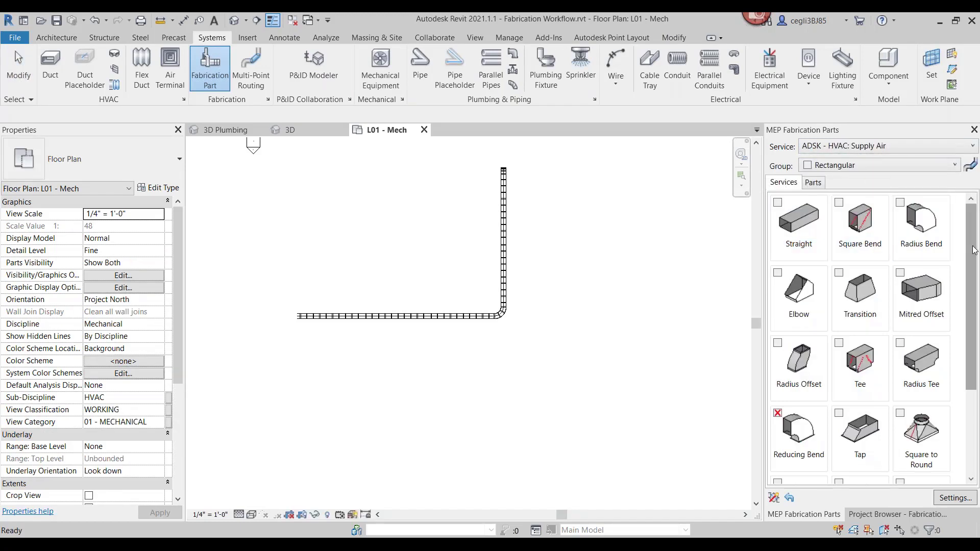
drag(974, 253, 974, 338)
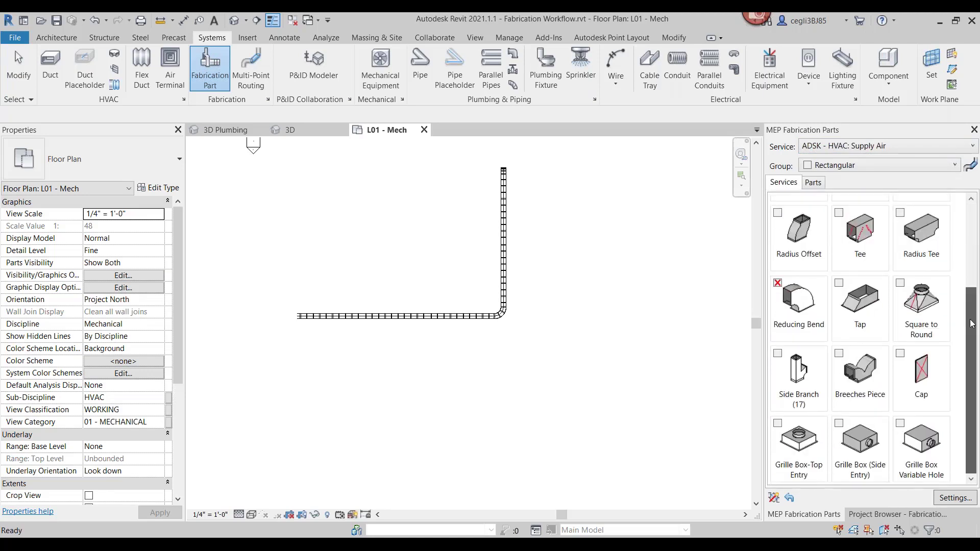
drag(972, 321, 971, 218)
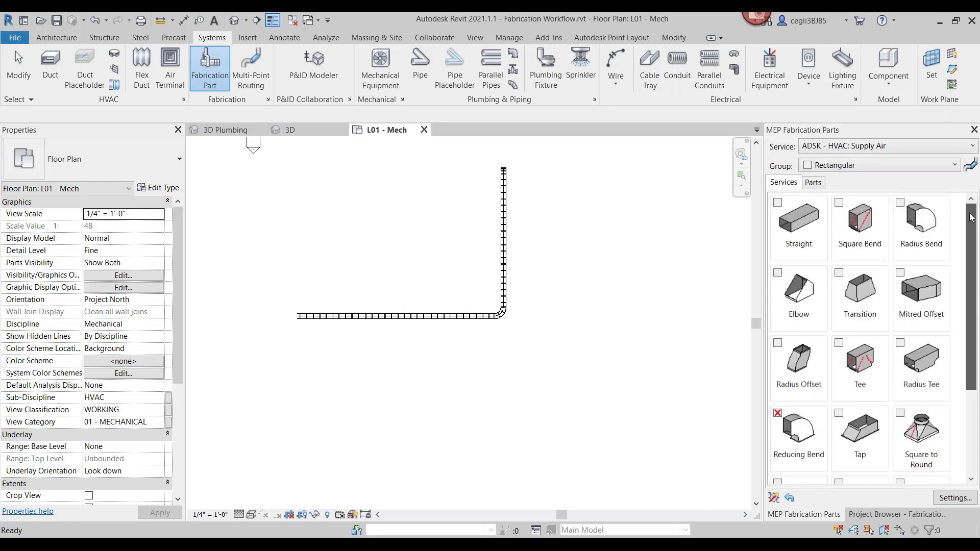
- Browse the Round Bought Out group, then return to Rectangular and pick the Straight duct
click(857, 165)
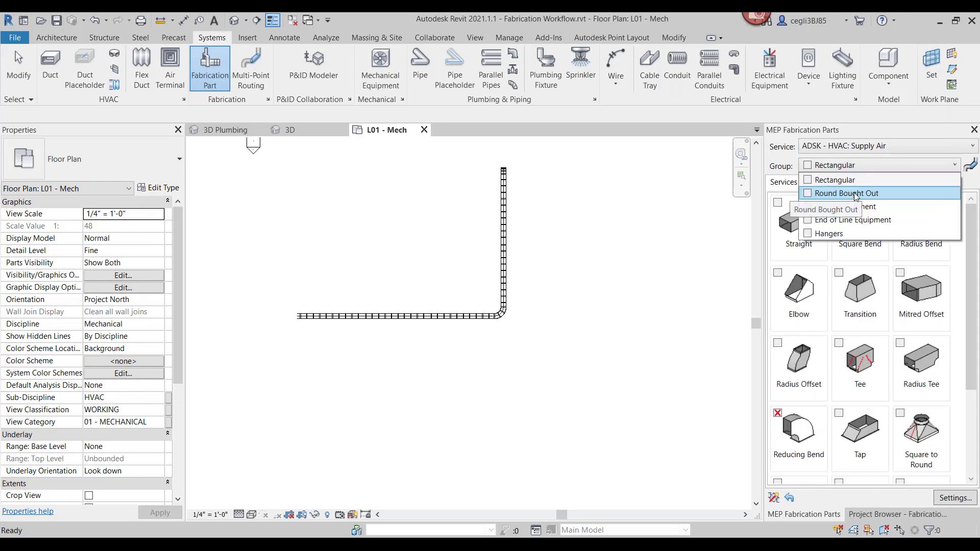
click(855, 194)
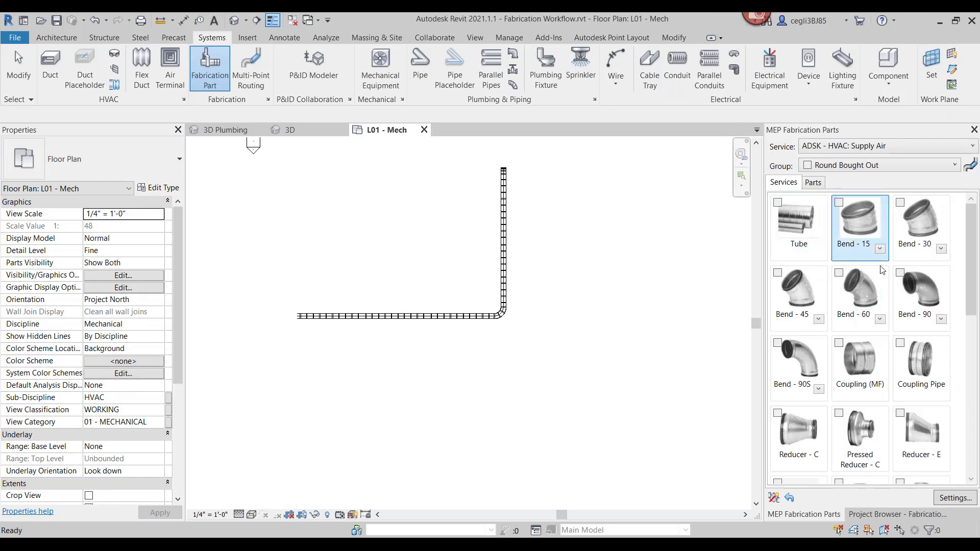
scroll(902, 403, down, 1)
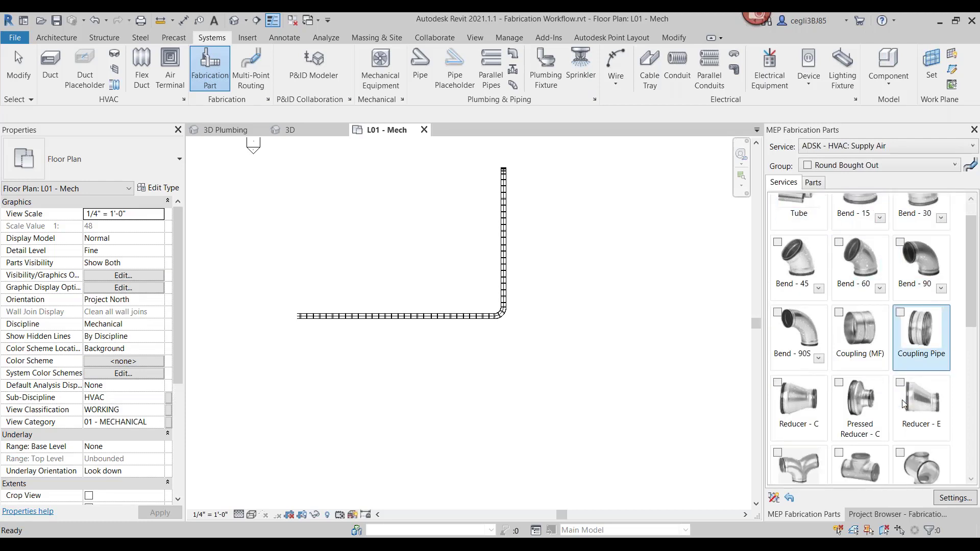
scroll(902, 399, down, 5)
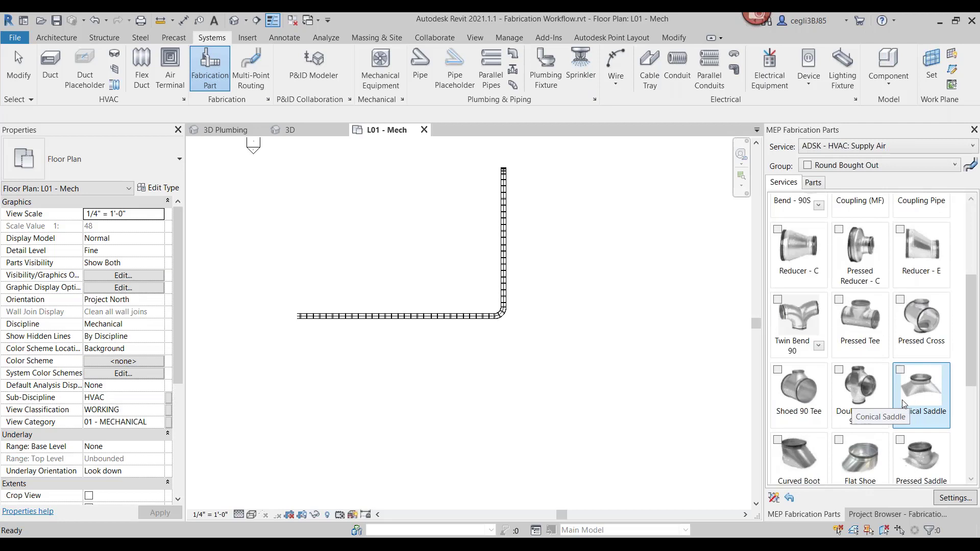
scroll(902, 403, down, 4)
scroll(902, 403, up, 11)
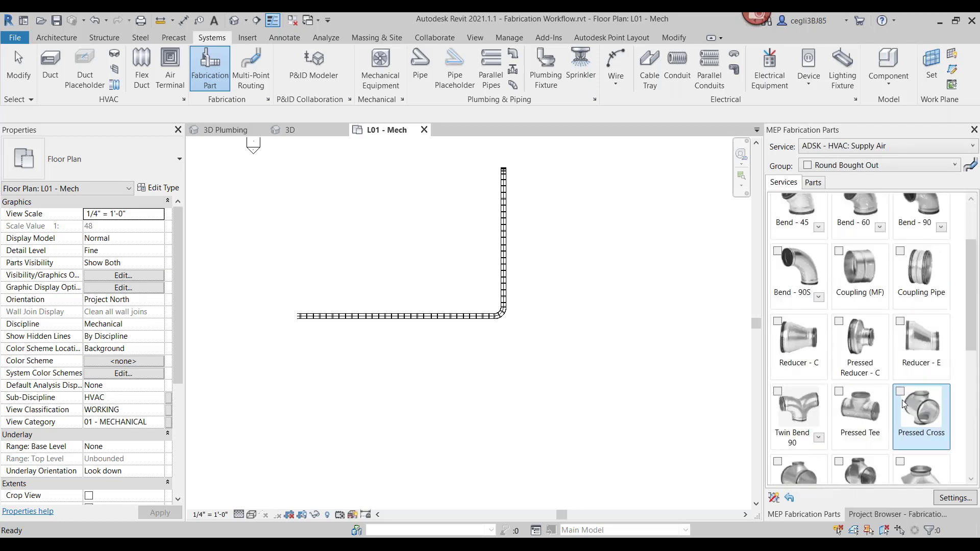
click(893, 167)
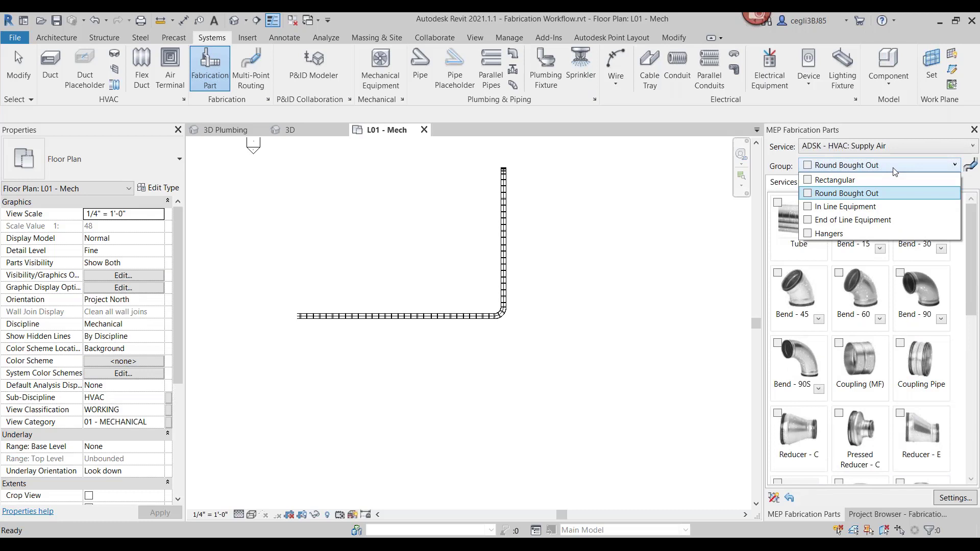
click(845, 179)
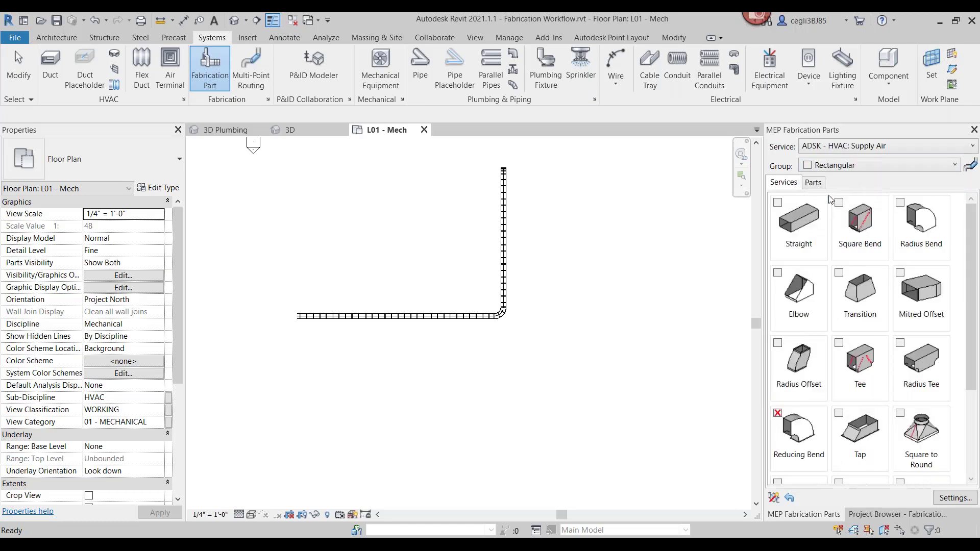
click(801, 228)
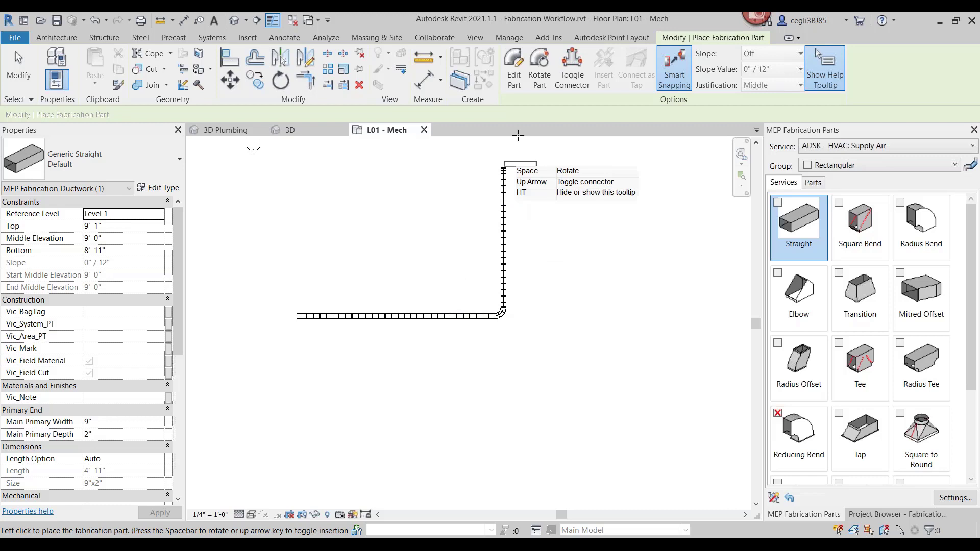
- Size the Generic Straight to 14" wide by 10" deep with S&D connectors on C1 and C2
click(514, 84)
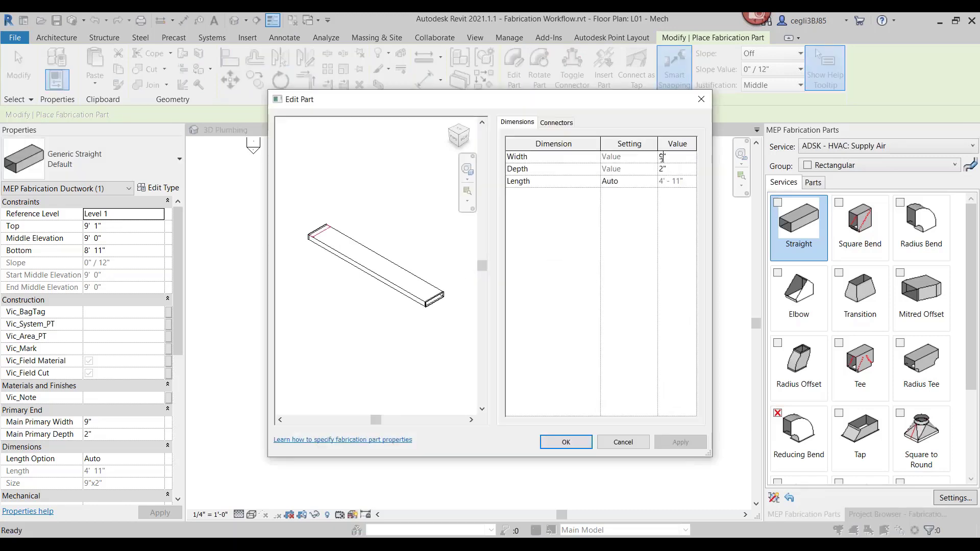
text(14)
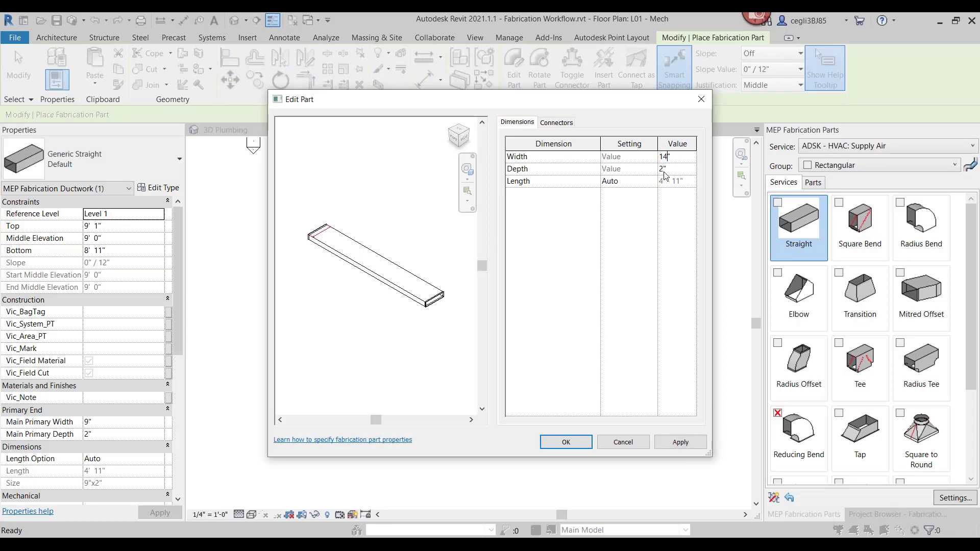
key(Tab)
text(10)
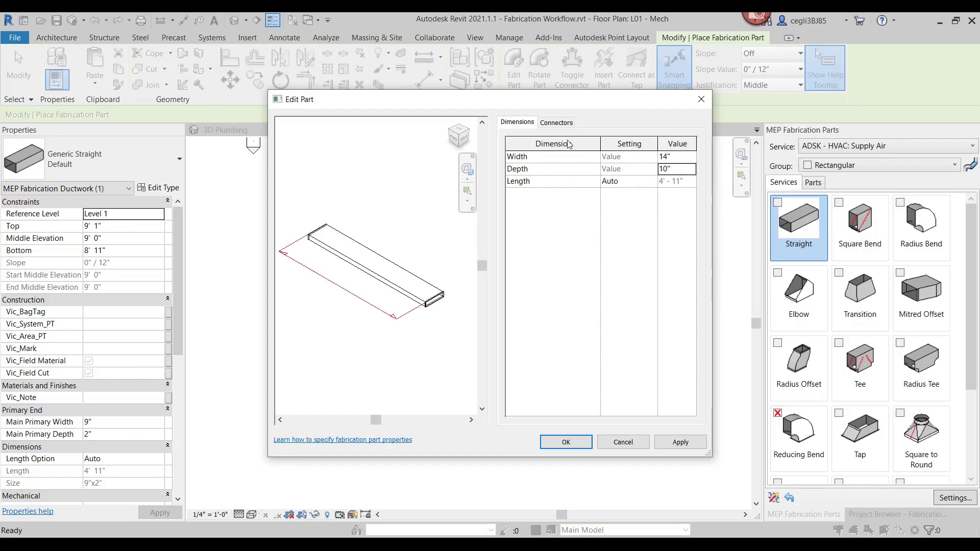
click(561, 126)
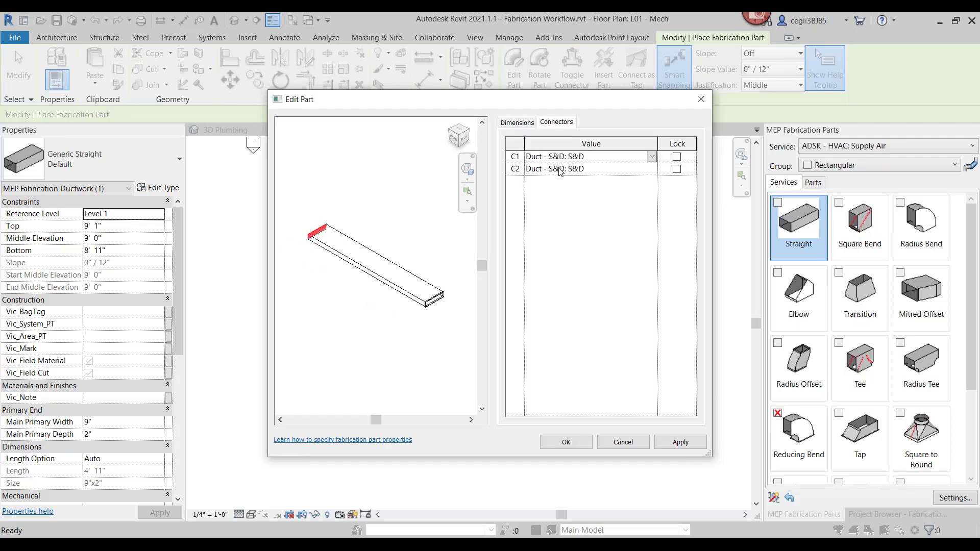
click(560, 170)
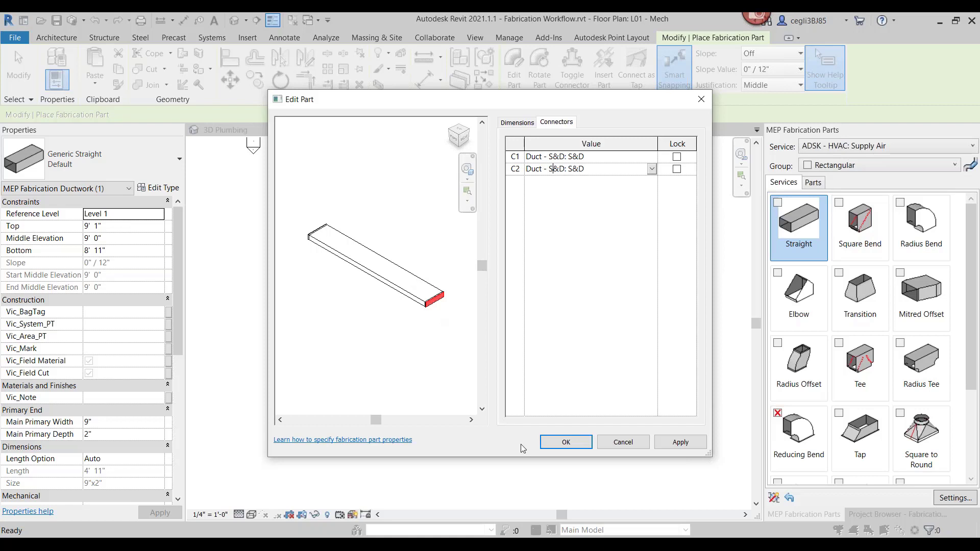
click(547, 444)
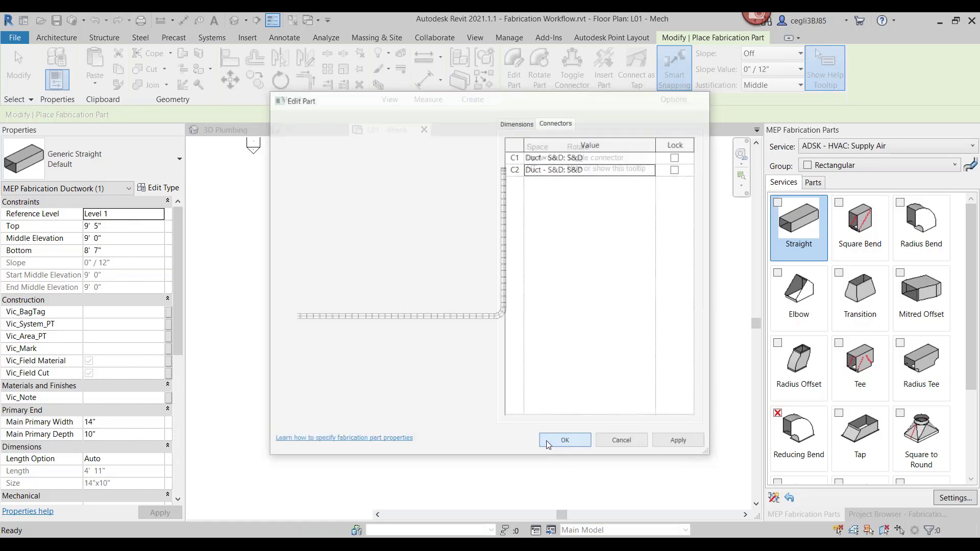
- Place the 14"x10" straight duct below the existing run in plan and view it in 3D
click(474, 363)
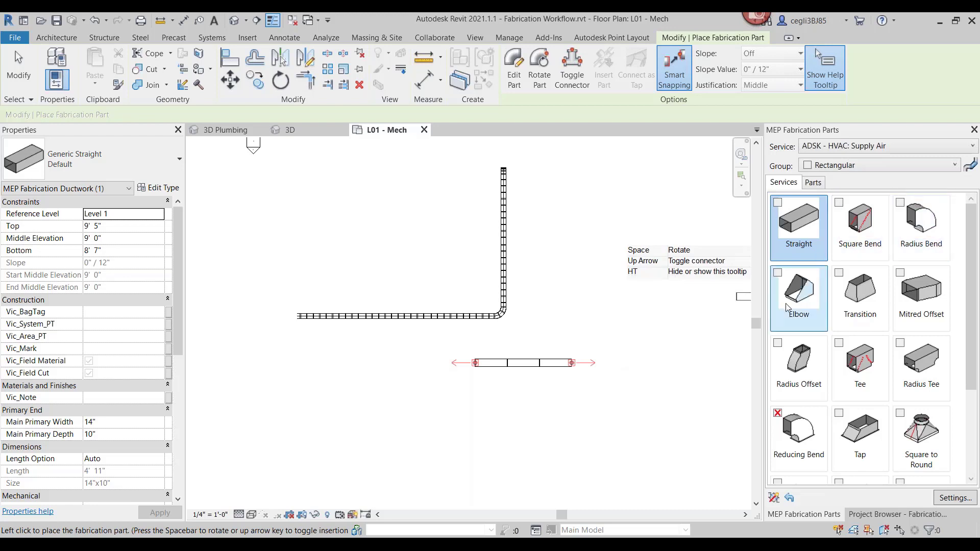
click(294, 132)
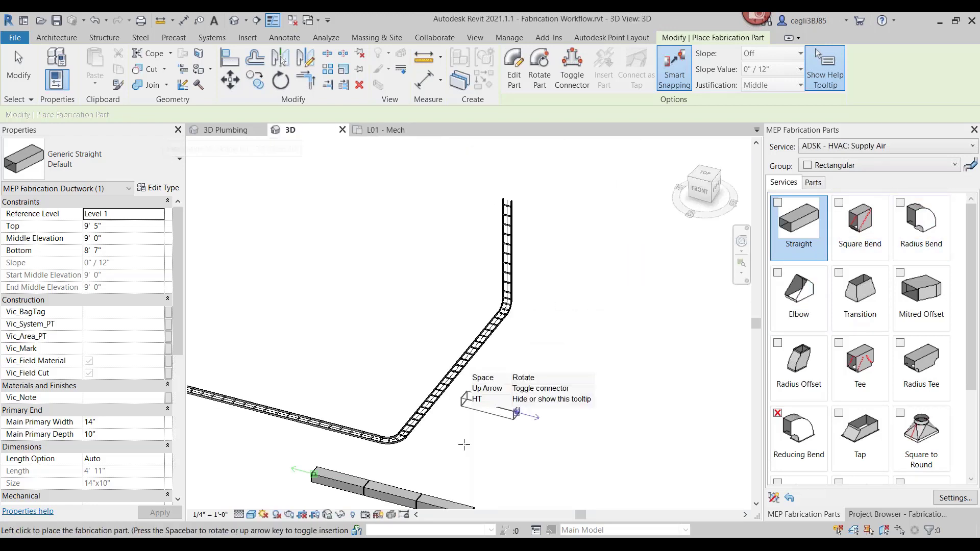
middle_drag(463, 444, 376, 346)
scroll(377, 347, up, 3)
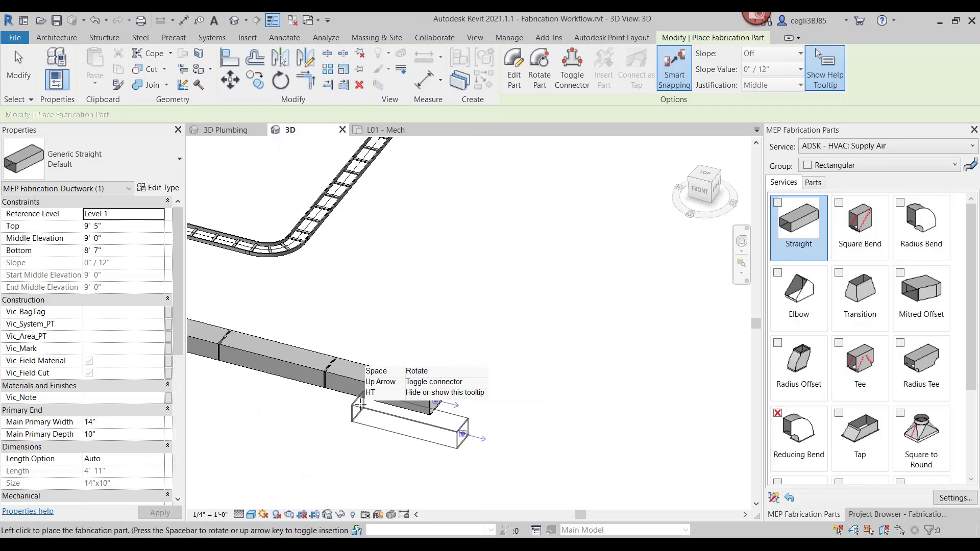
- Add a Radius Bend and a second straight run continuing from it
click(907, 234)
key(Escape)
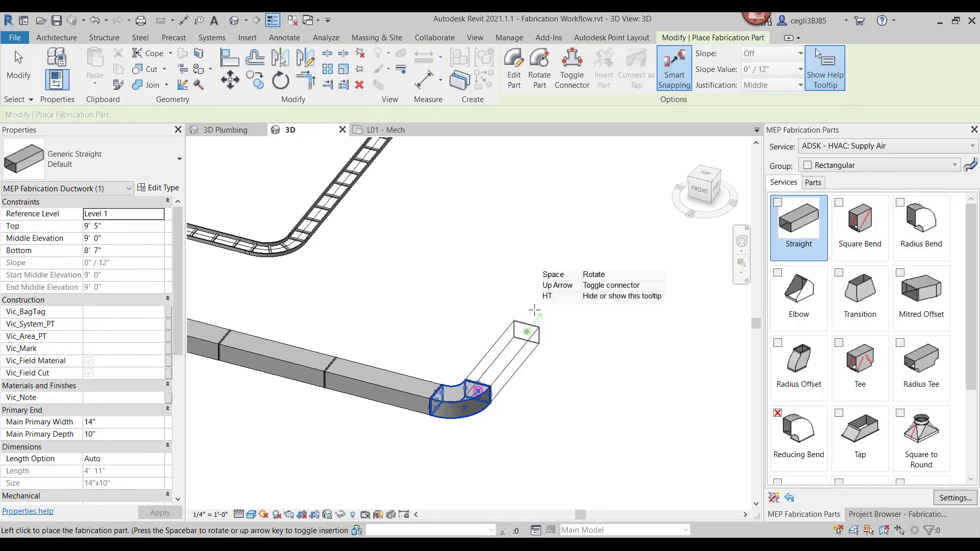
click(675, 262)
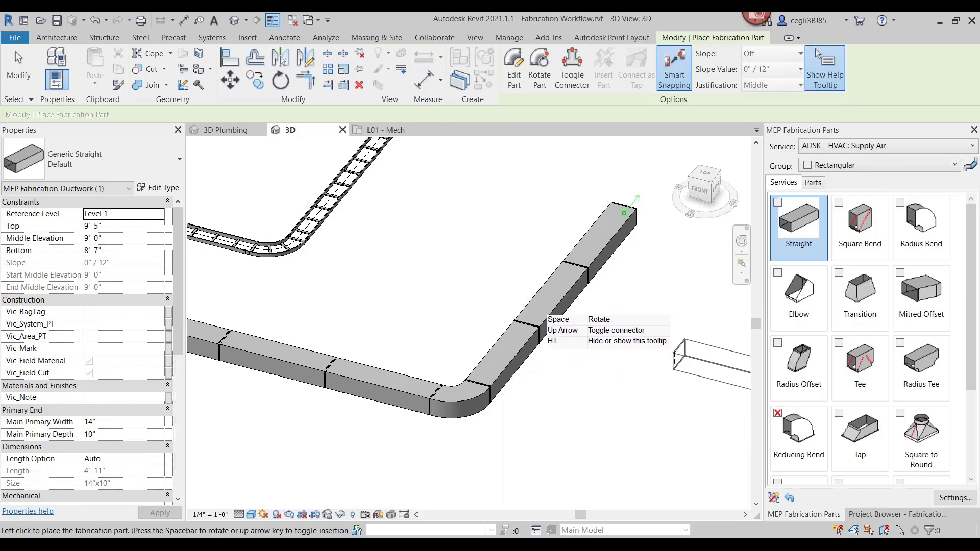
middle_drag(673, 357, 510, 480)
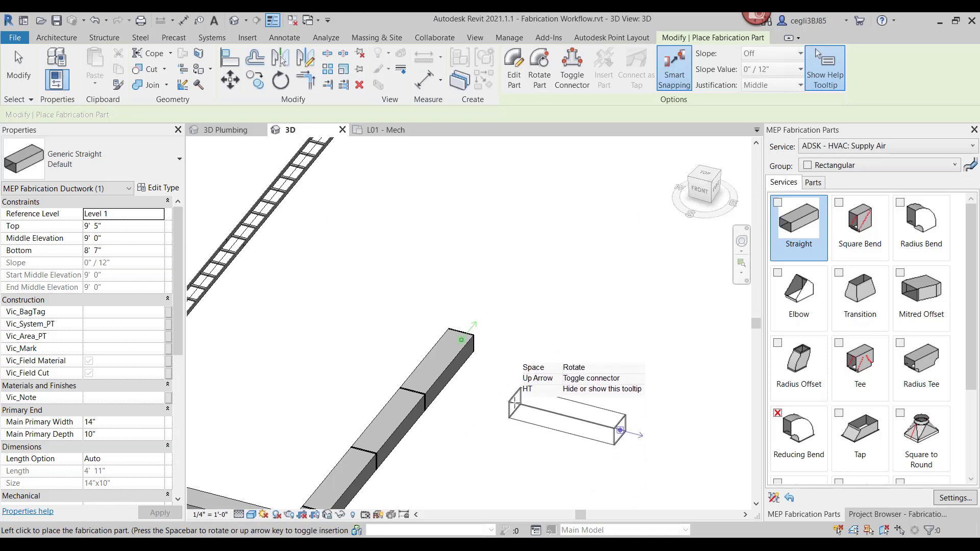
key(Escape)
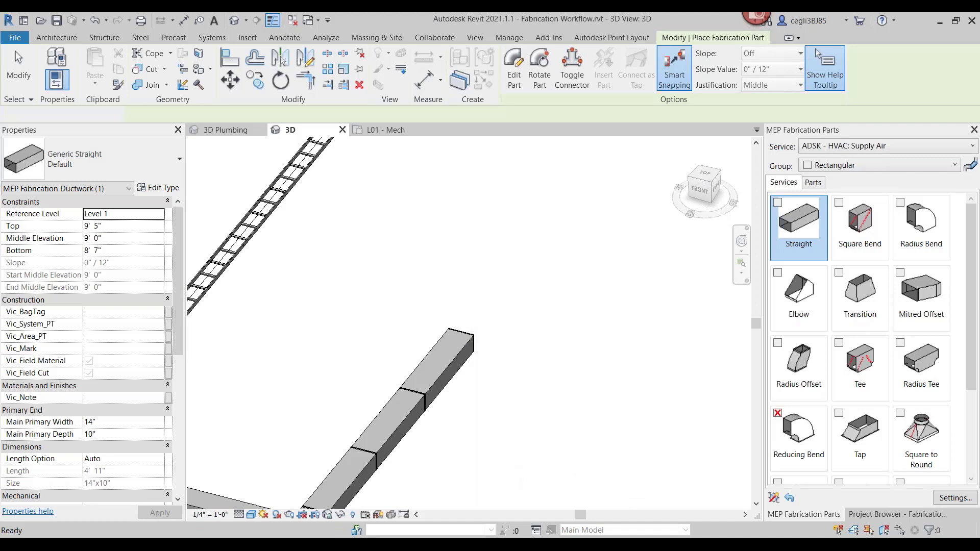
key(Escape)
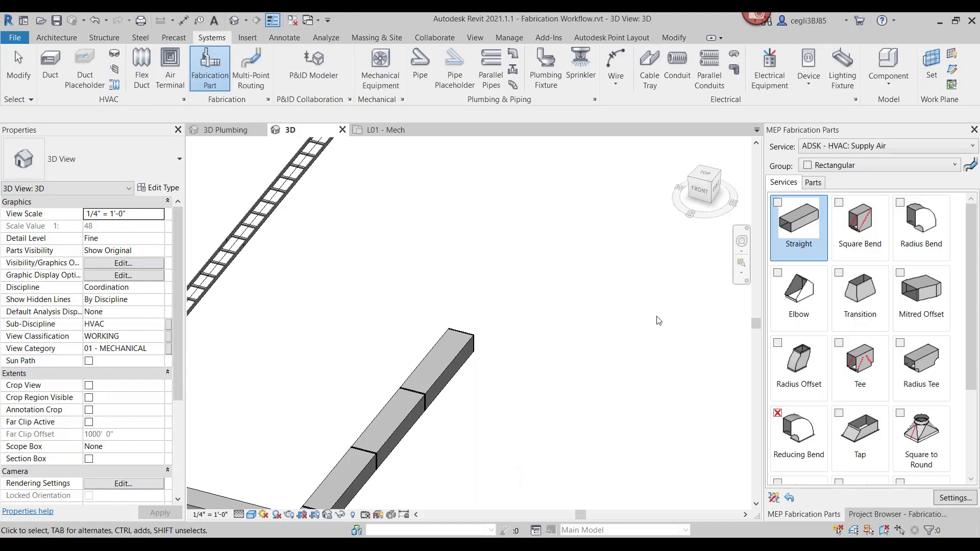
- Place an AHU from the End of Line Equipment group at the end of the duct
click(954, 165)
click(837, 211)
drag(972, 282, 971, 392)
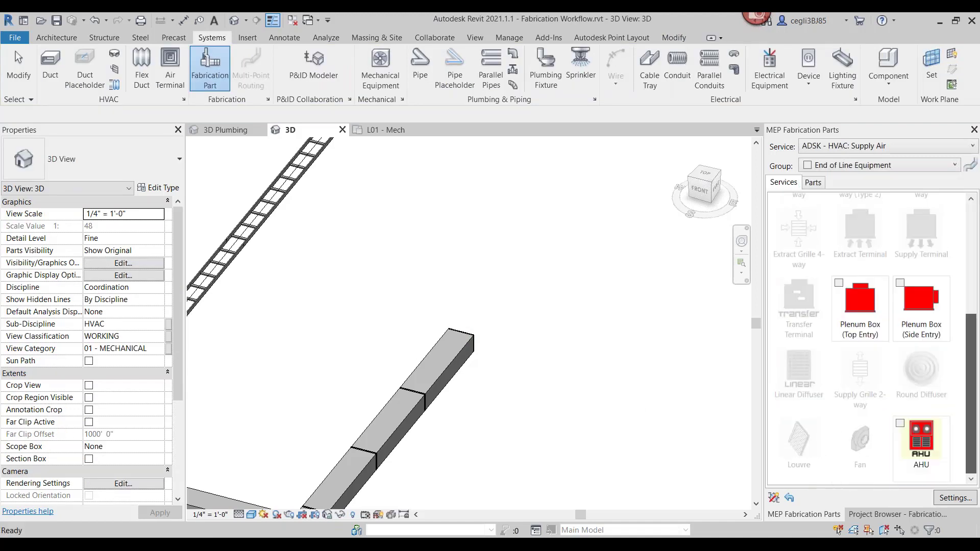
click(921, 448)
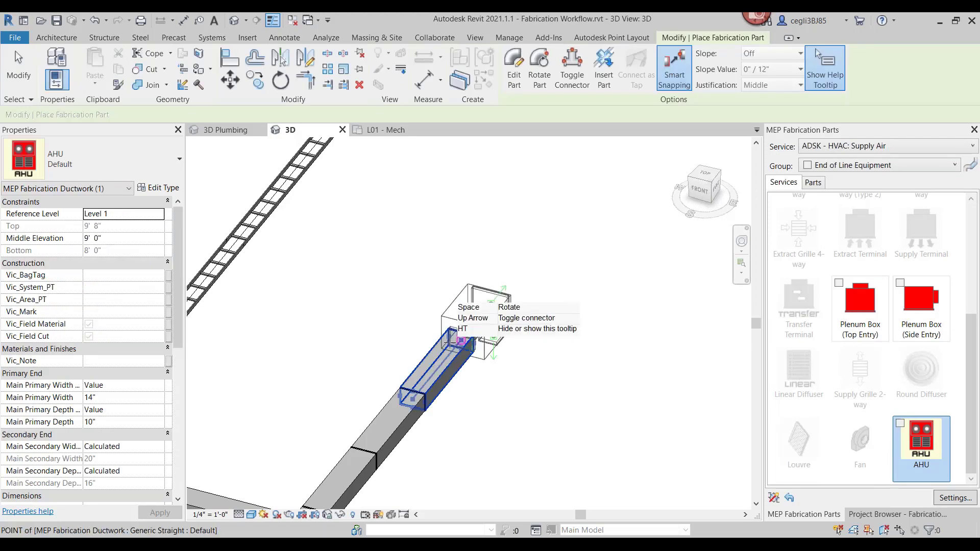
click(459, 339)
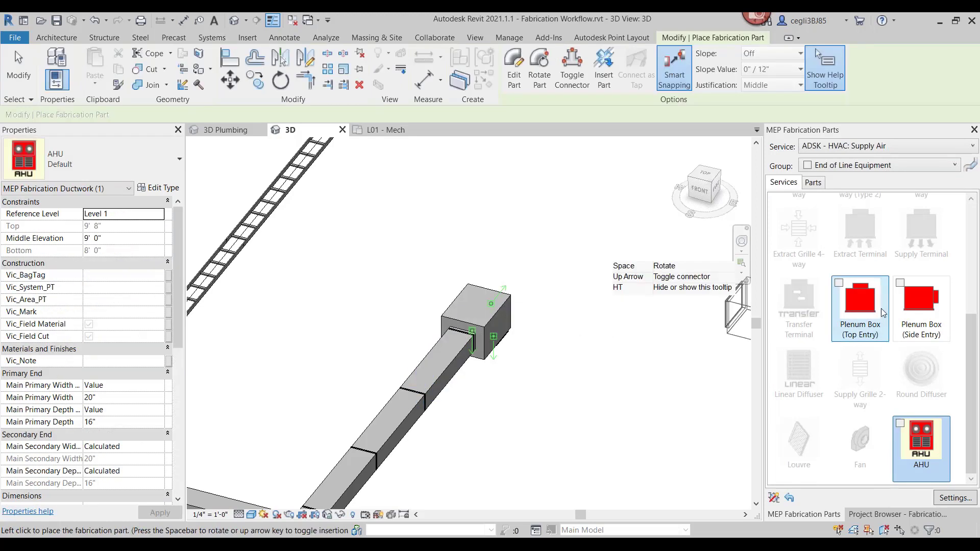
- Switch the parts group back to Rectangular and rotate the AHU 90°
click(842, 165)
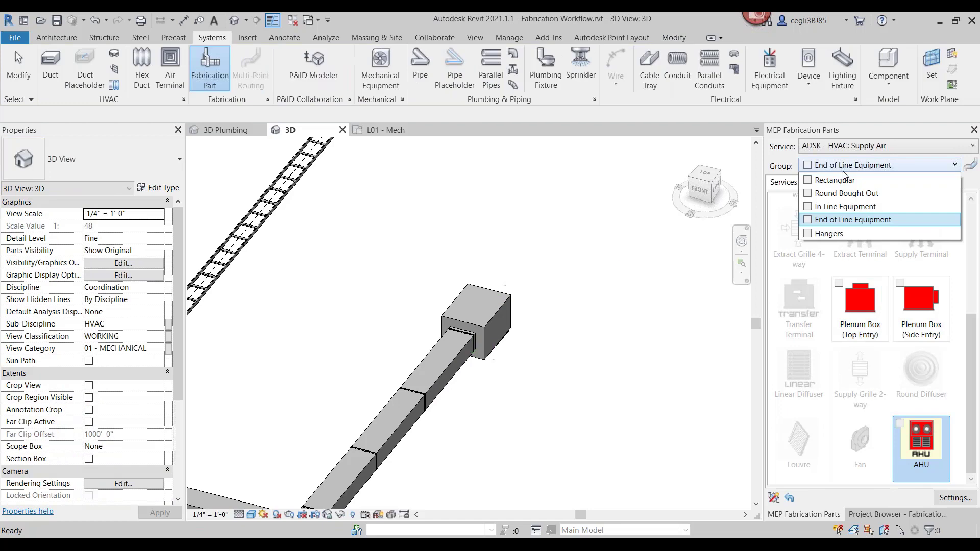
click(844, 179)
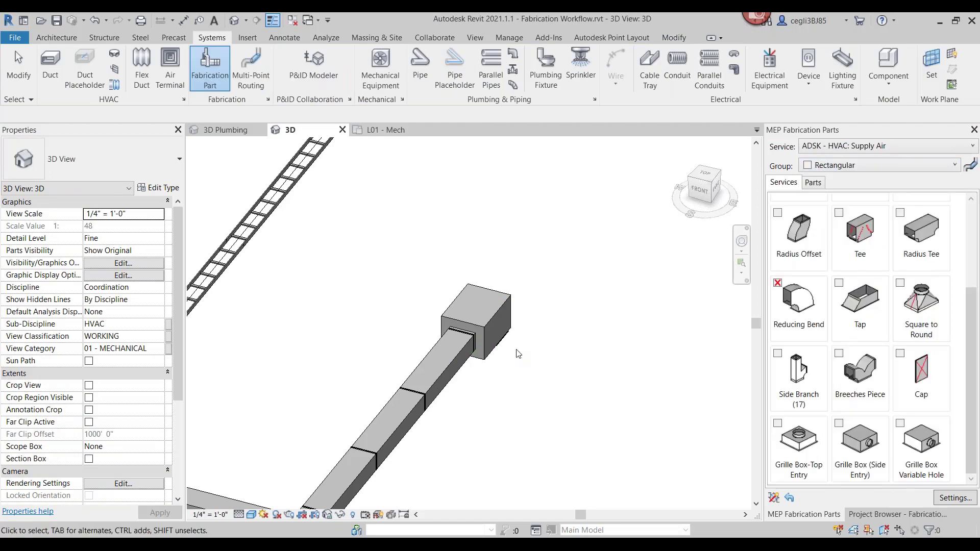
click(540, 369)
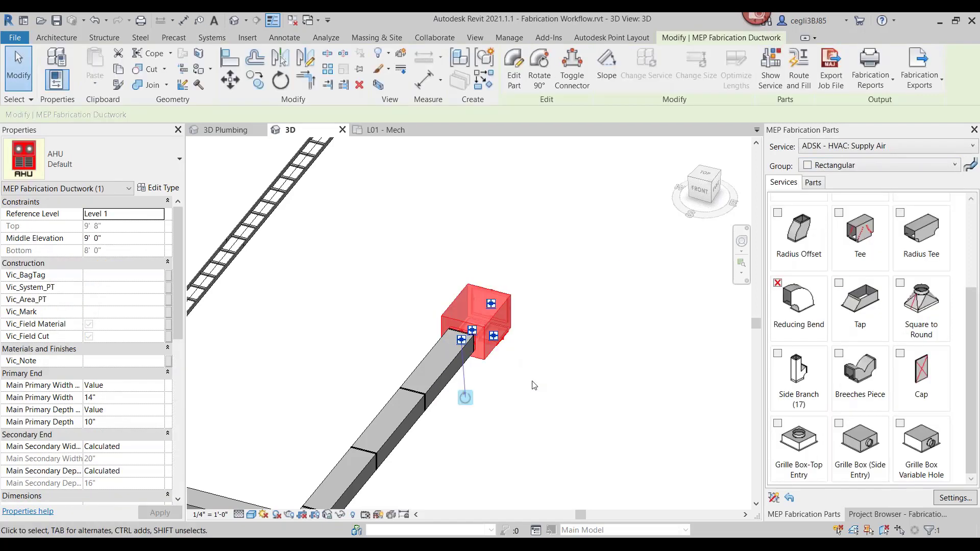
click(465, 421)
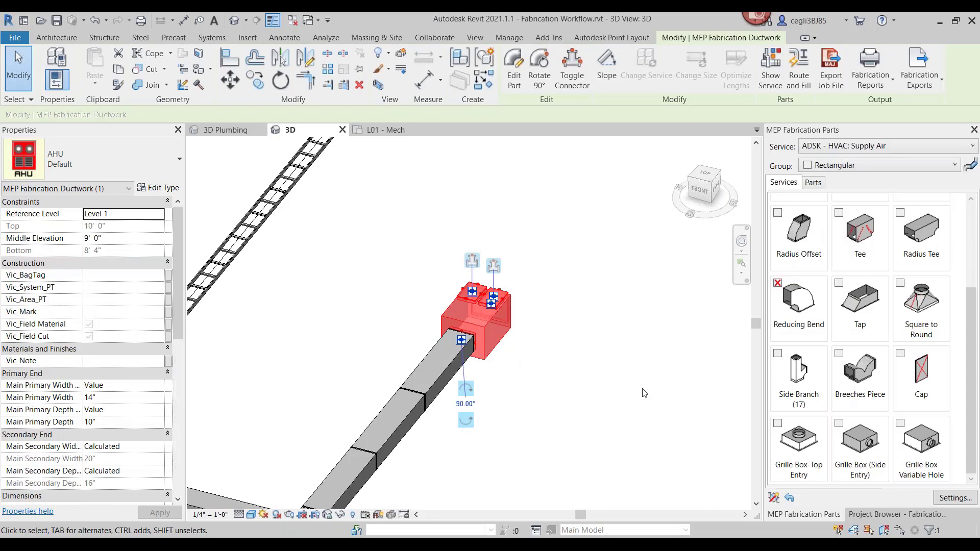
click(644, 393)
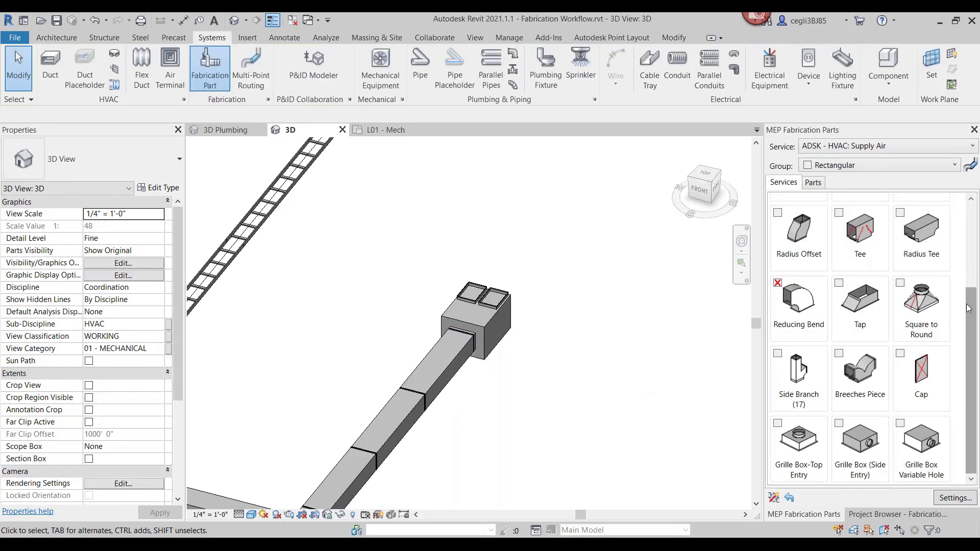
drag(968, 308, 968, 235)
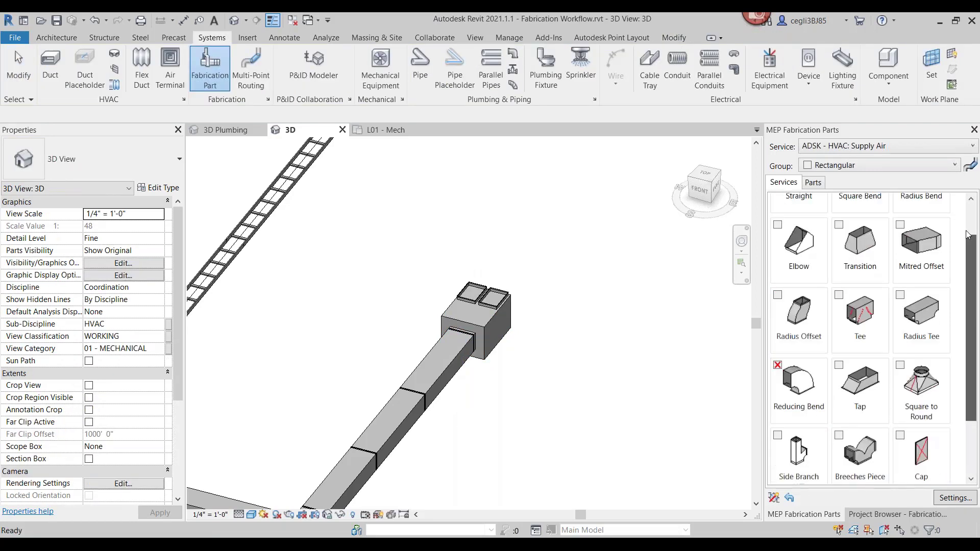
- Attach Straight ducts to the AHU outlets, including a vertical riser on its top
click(798, 197)
click(507, 289)
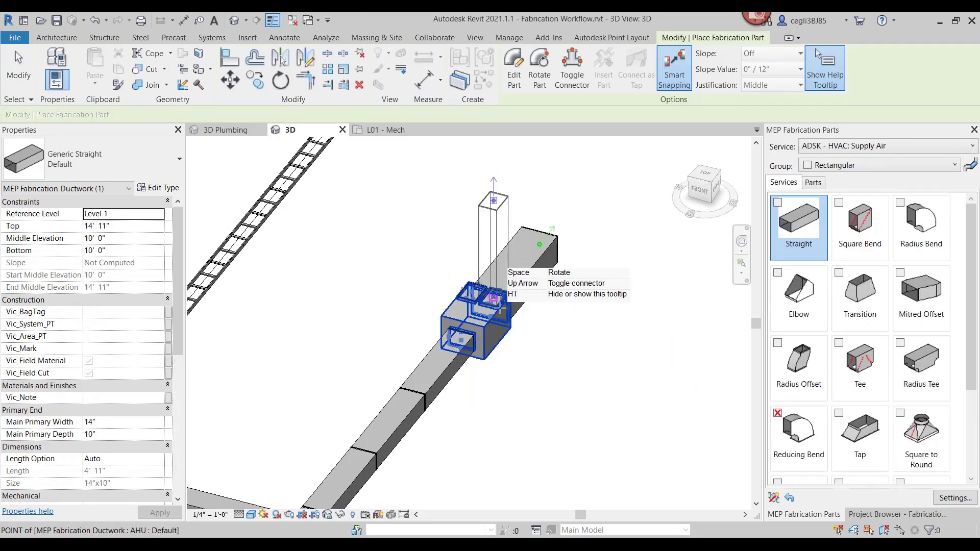
click(501, 306)
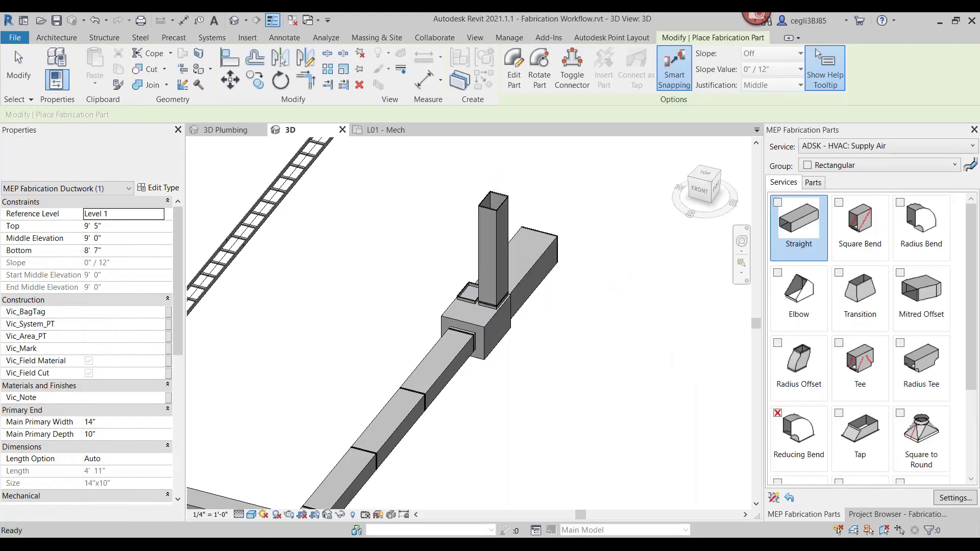
key(Escape)
- Pan and zoom the 3D view to inspect the riser, tee junction and horizontal duct
middle_drag(518, 373, 540, 407)
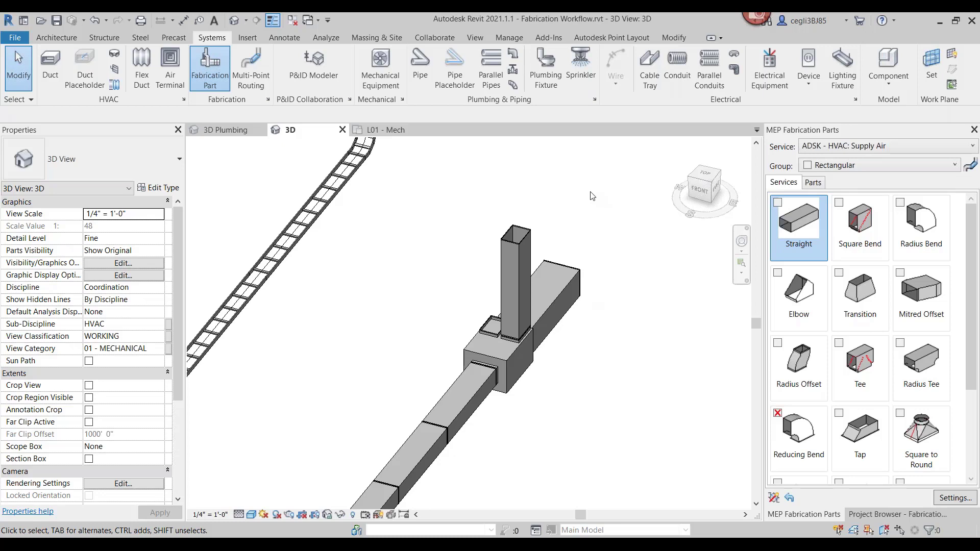
middle_drag(591, 197, 518, 260)
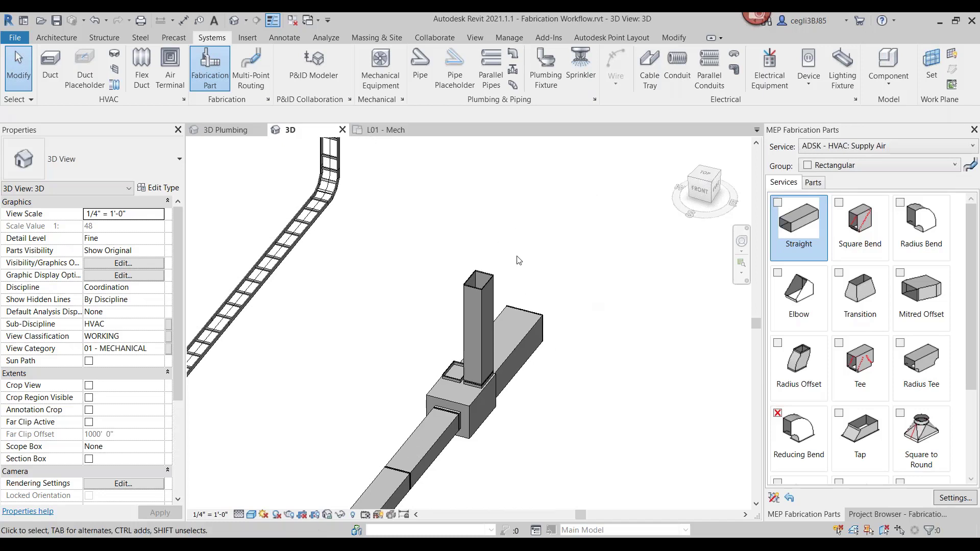
scroll(482, 282, up, 6)
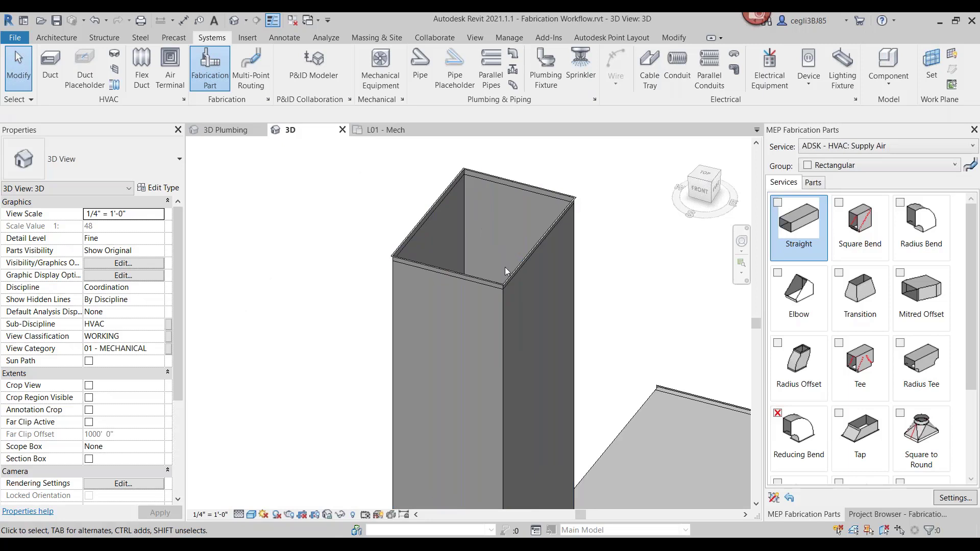
scroll(580, 210, up, 1)
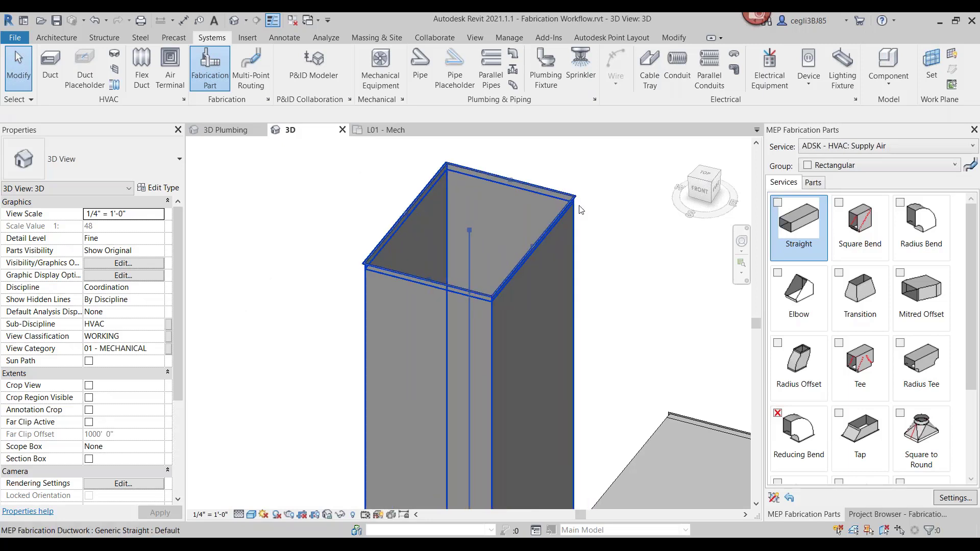
scroll(580, 209, up, 2)
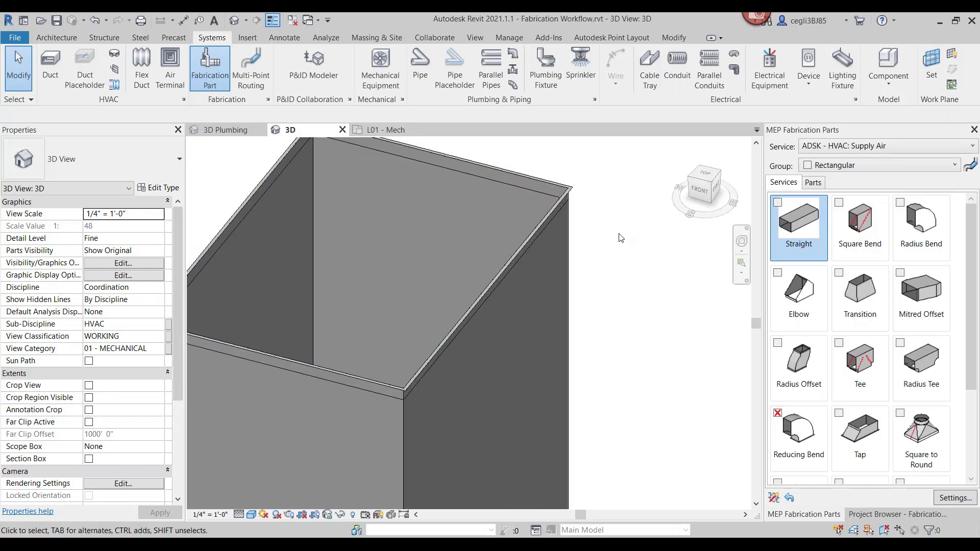
scroll(619, 240, down, 4)
scroll(620, 238, down, 3)
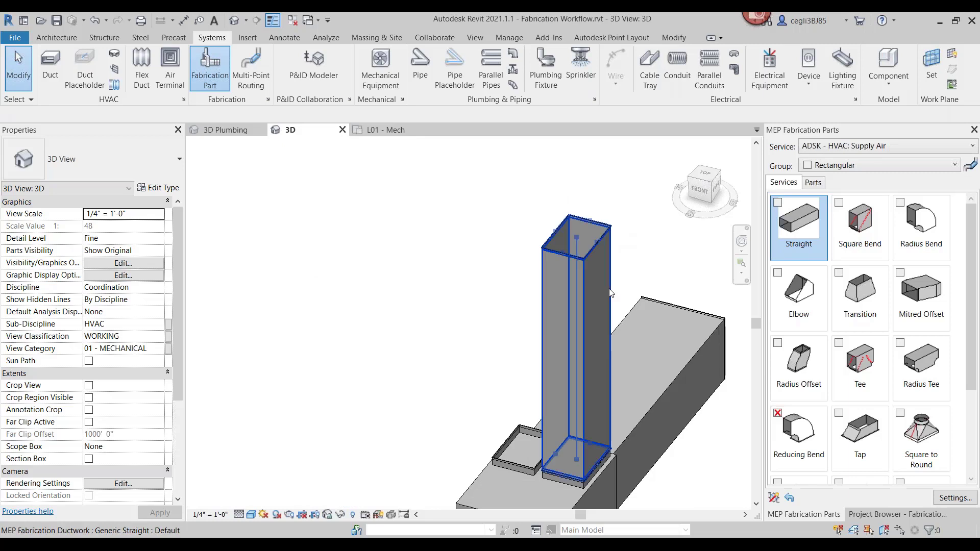
scroll(445, 386, down, 3)
middle_drag(445, 387, 498, 276)
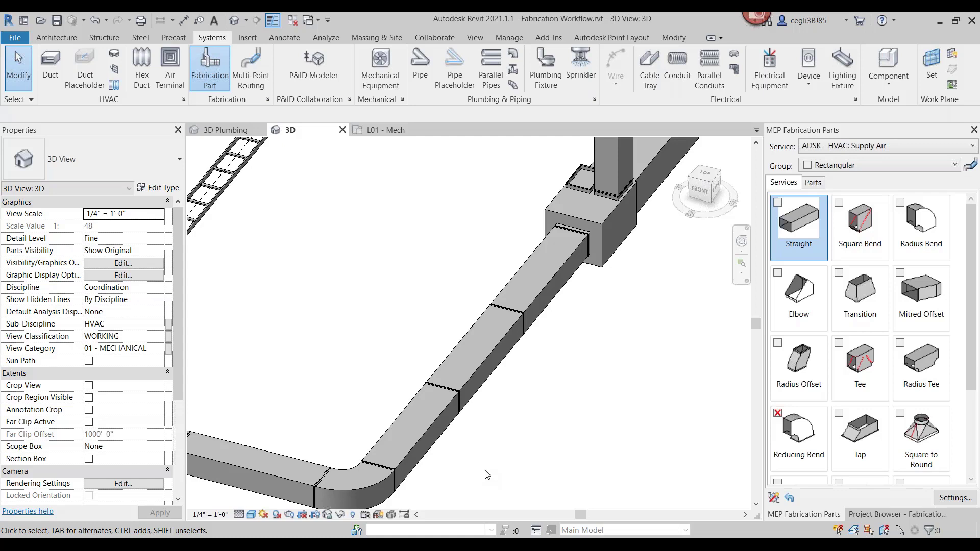
- Pick the Rect VCD Inline + Handle damper from the In Line Equipment group
click(851, 170)
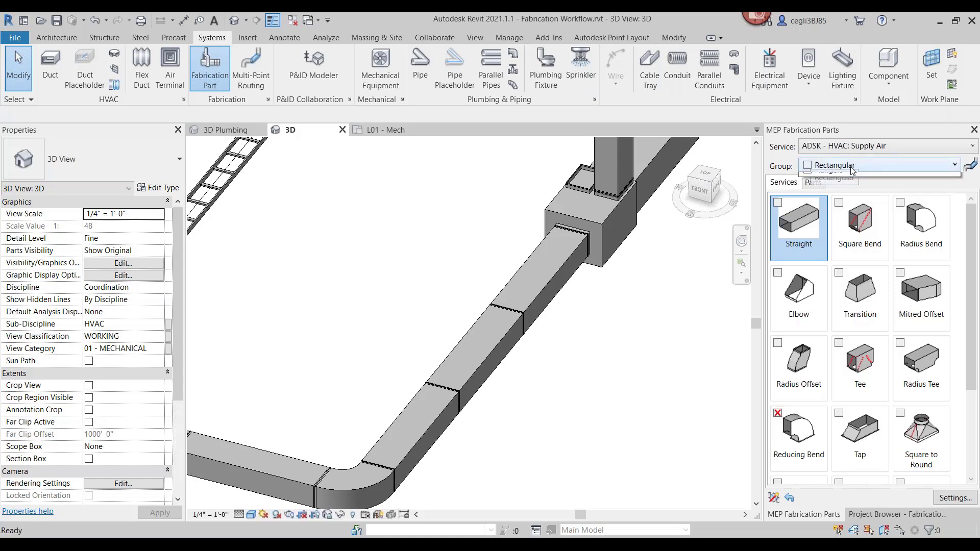
click(847, 205)
click(865, 236)
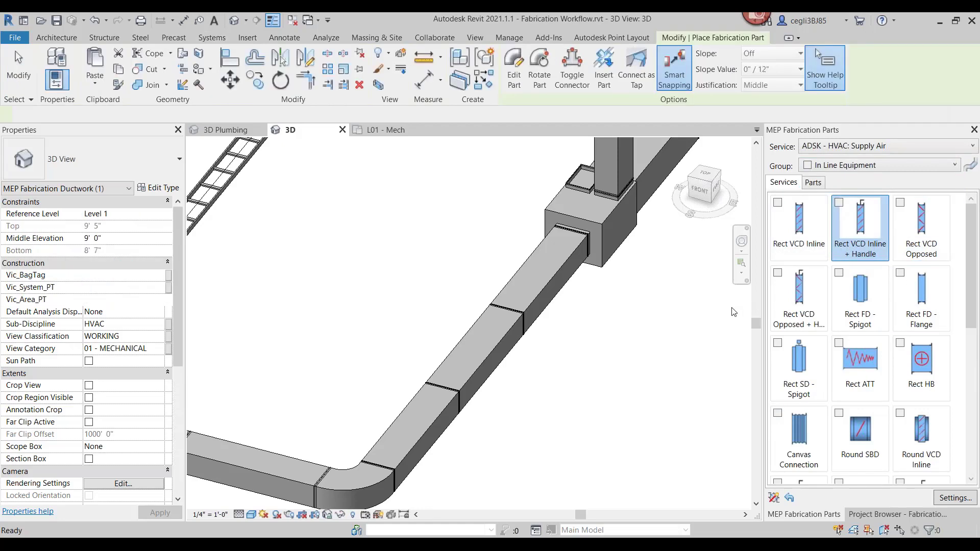
scroll(583, 391, up, 3)
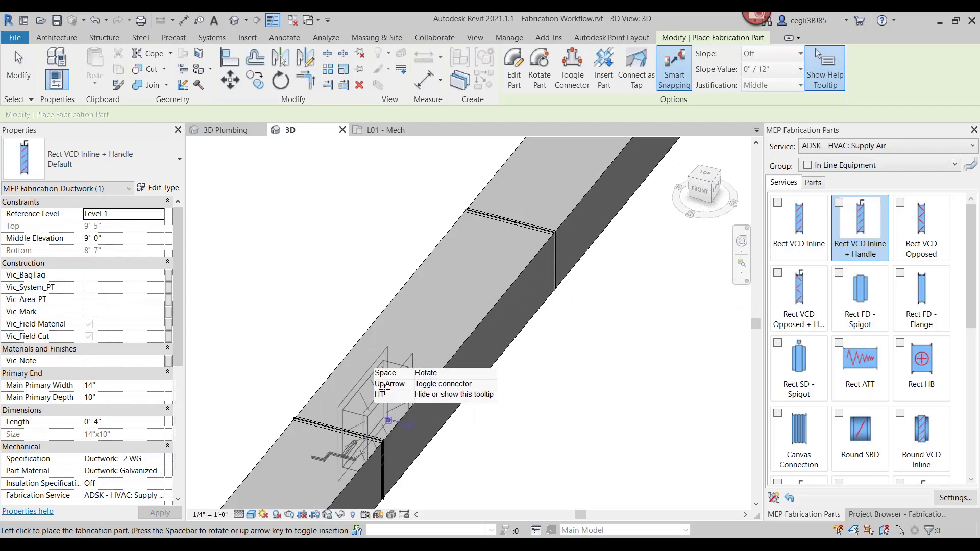
- Insert the damper into the duct beside the AHU, then return to the L01 - Mech plan
click(605, 75)
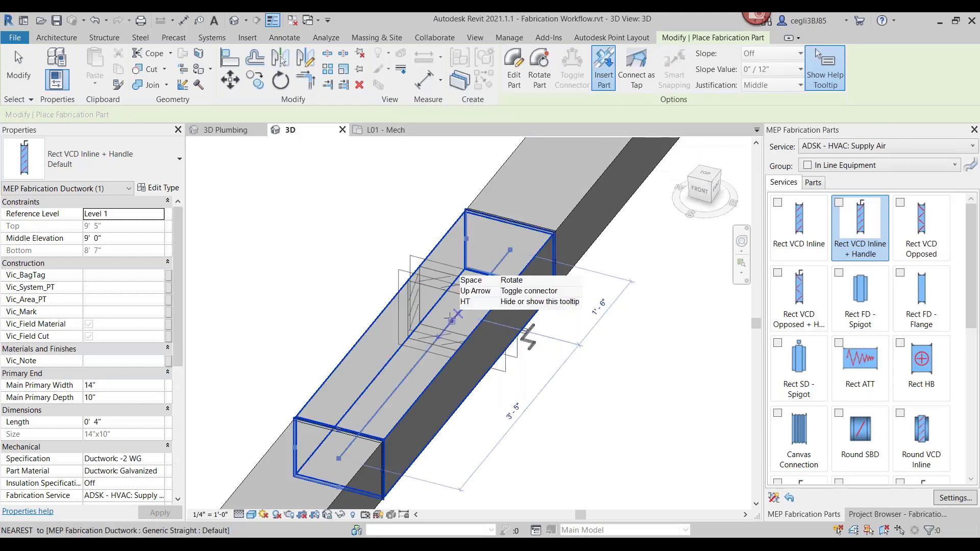
click(449, 319)
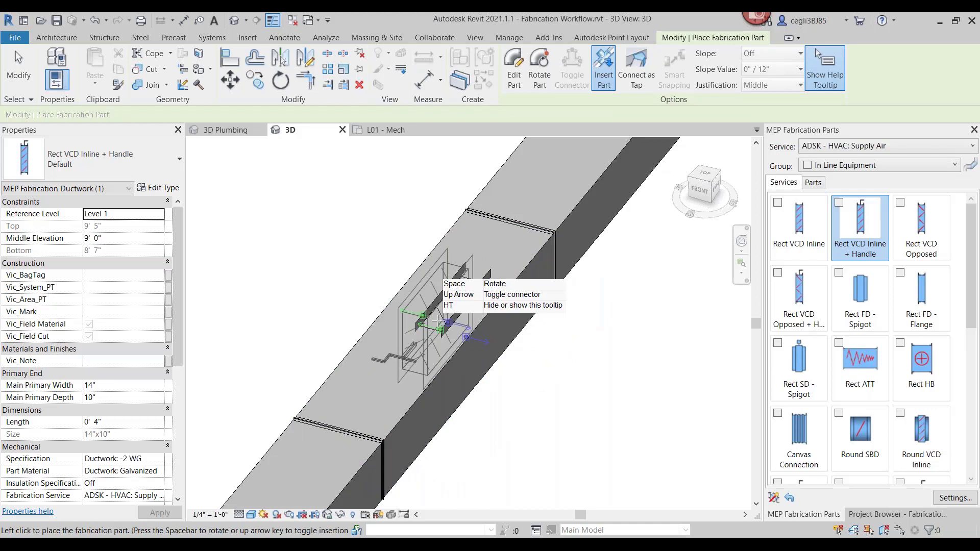
scroll(490, 266, down, 1)
middle_drag(561, 345, 403, 531)
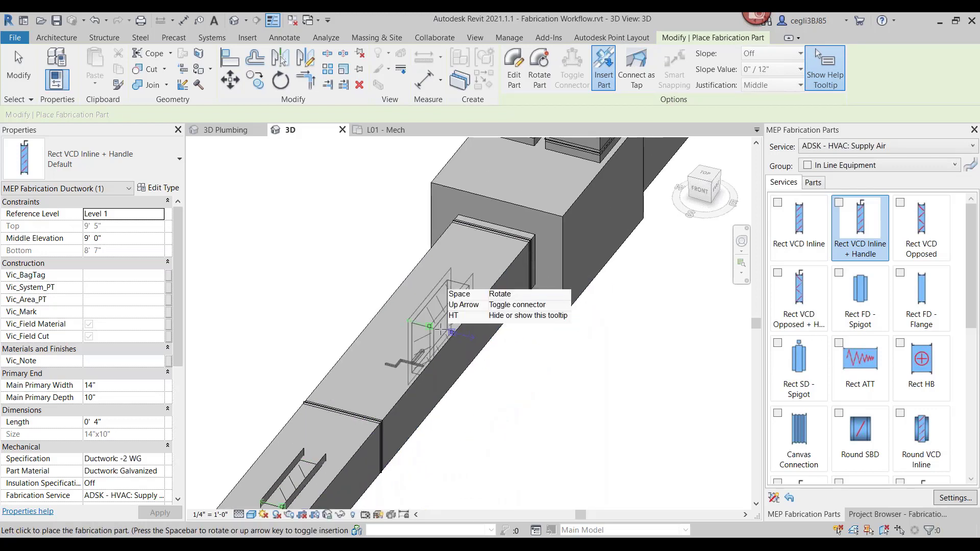
click(422, 316)
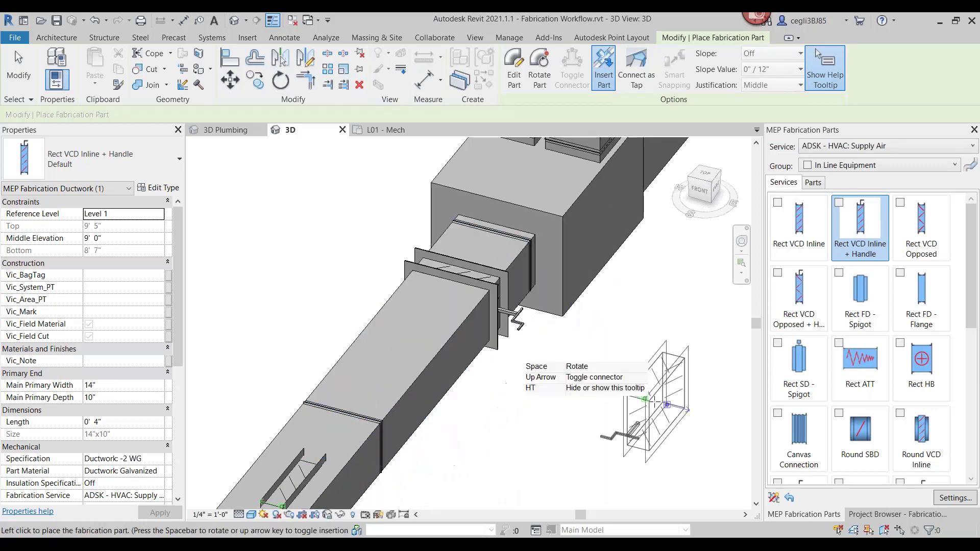
key(Escape)
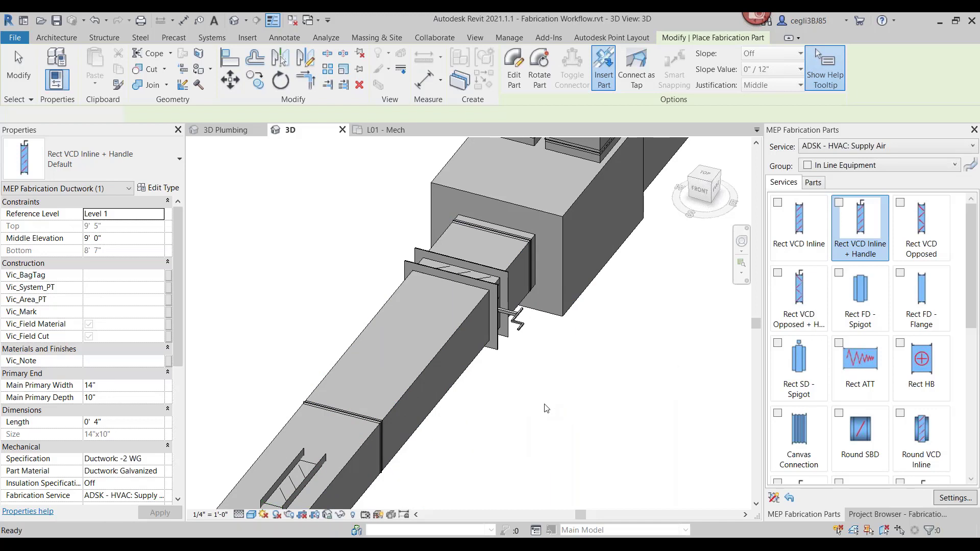
key(Escape)
scroll(541, 393, up, 3)
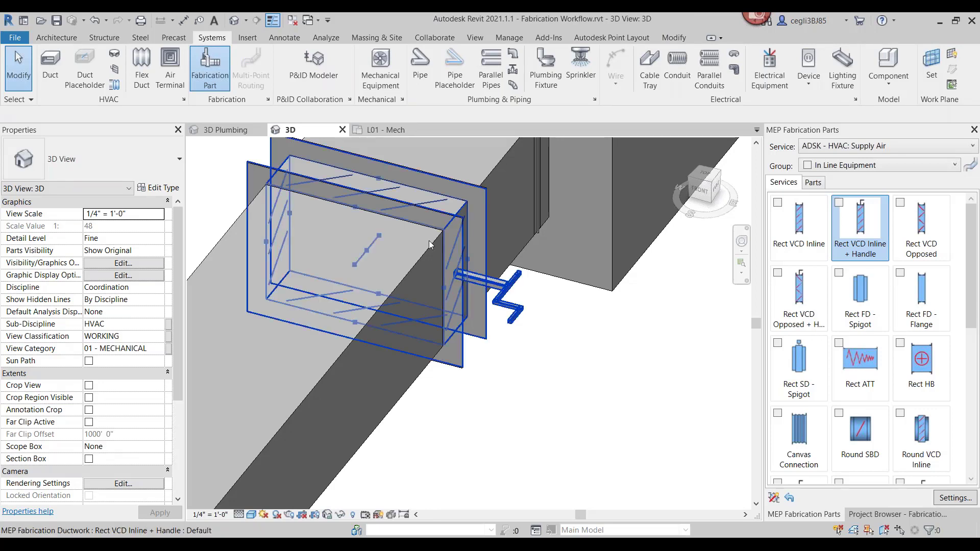
click(382, 130)
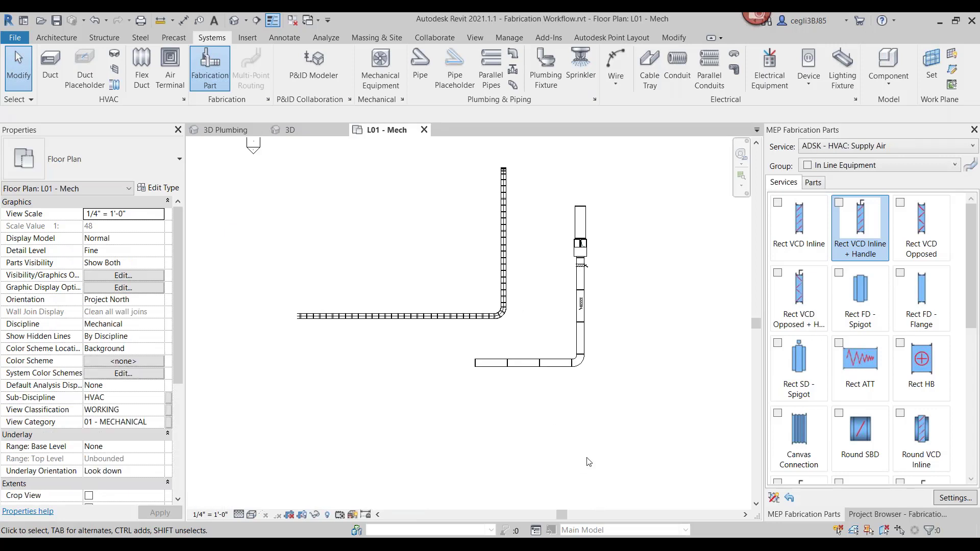
- Switch the parts group to Rectangular and leave auto fill exclusions mode
click(844, 170)
click(841, 179)
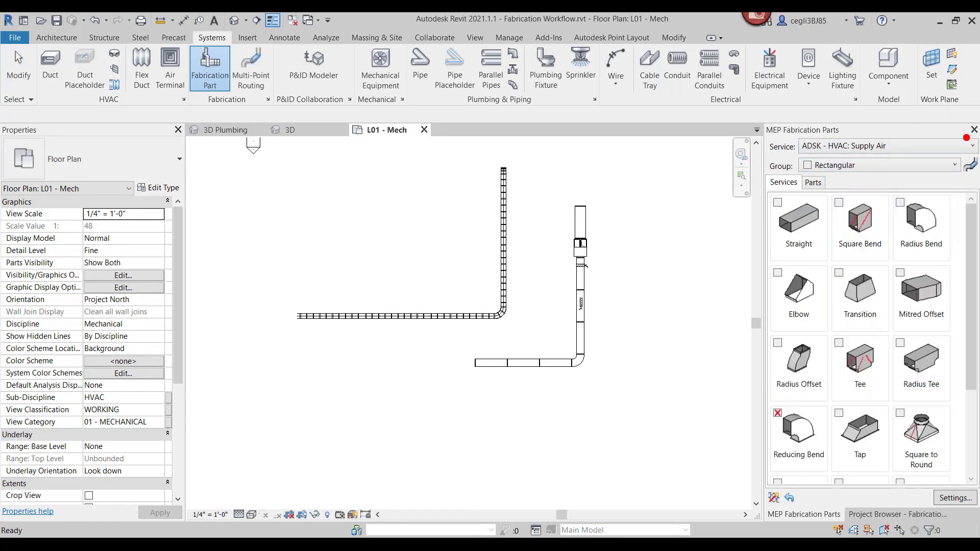
mouse_move(966, 138)
mouse_down()
mouse_move(950, 188)
mouse_move(976, 160)
mouse_move(961, 142)
mouse_move(944, 162)
mouse_up()
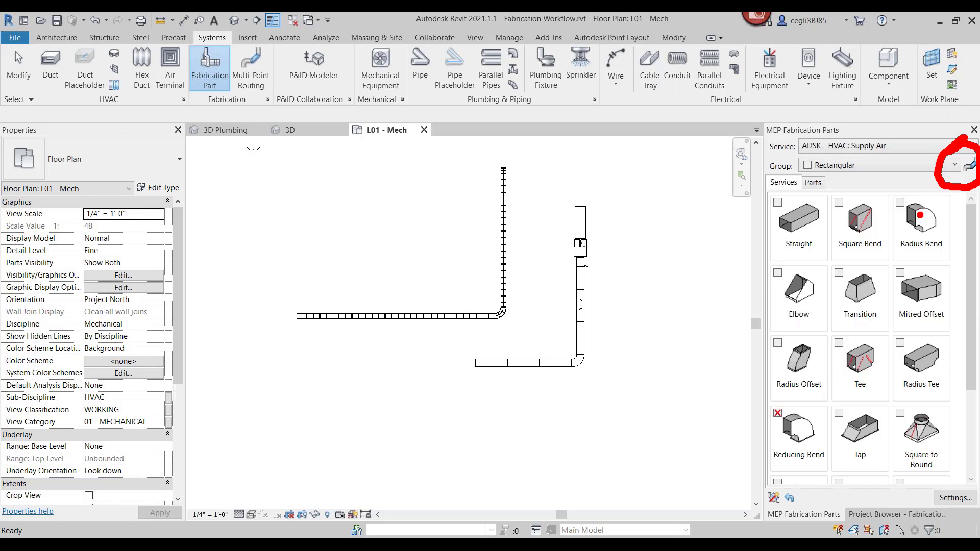
key(Escape)
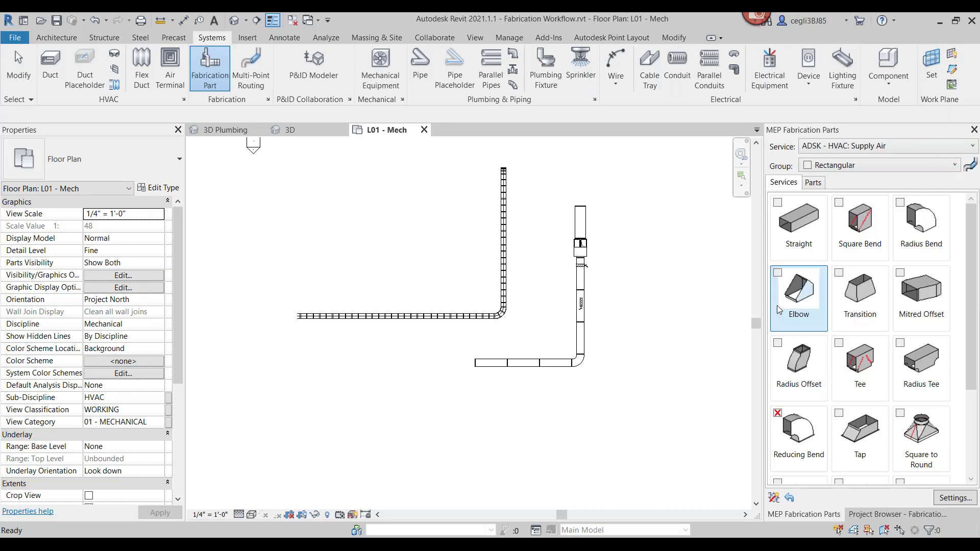
click(776, 499)
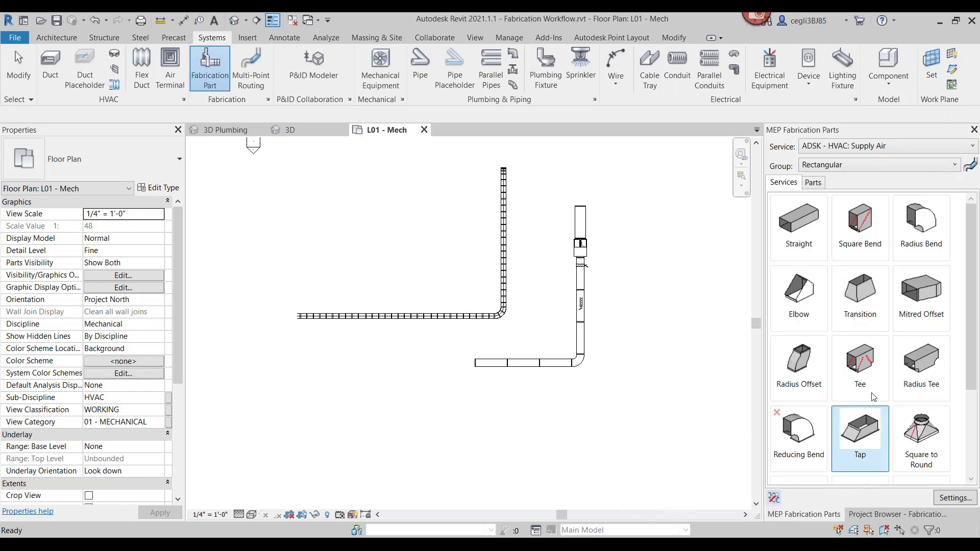
- Multi-point route a zigzag 24"x12" supply duct run with square bends across the empty plan area
click(969, 166)
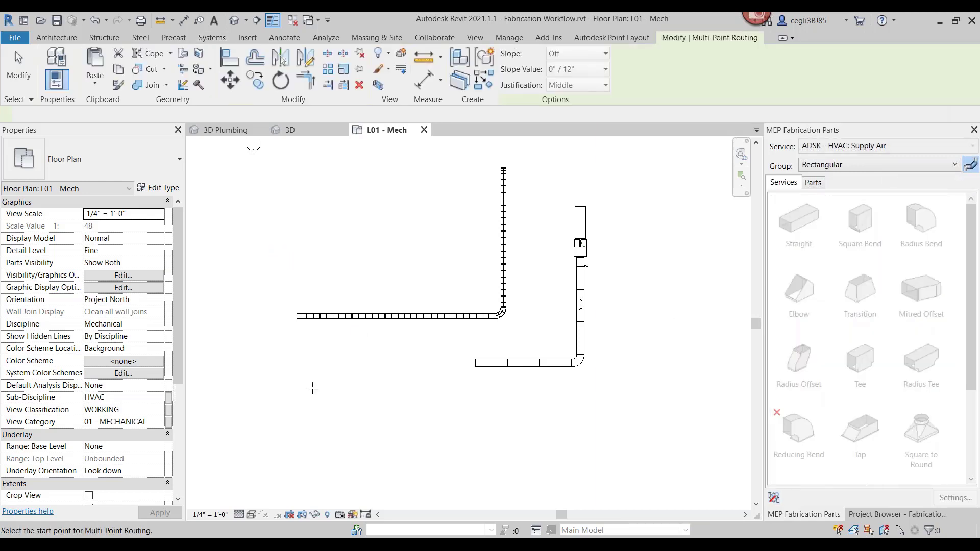
middle_drag(654, 311, 429, 313)
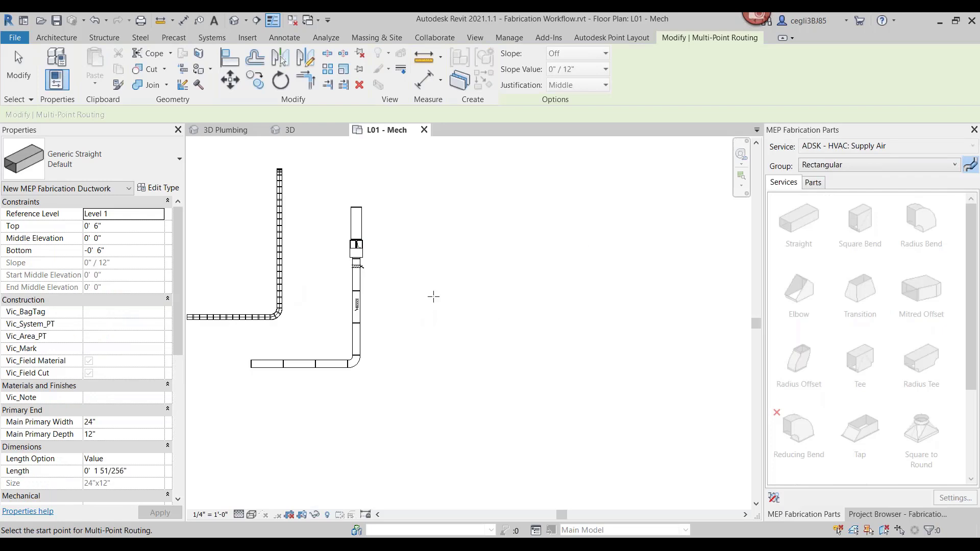
click(433, 297)
click(514, 296)
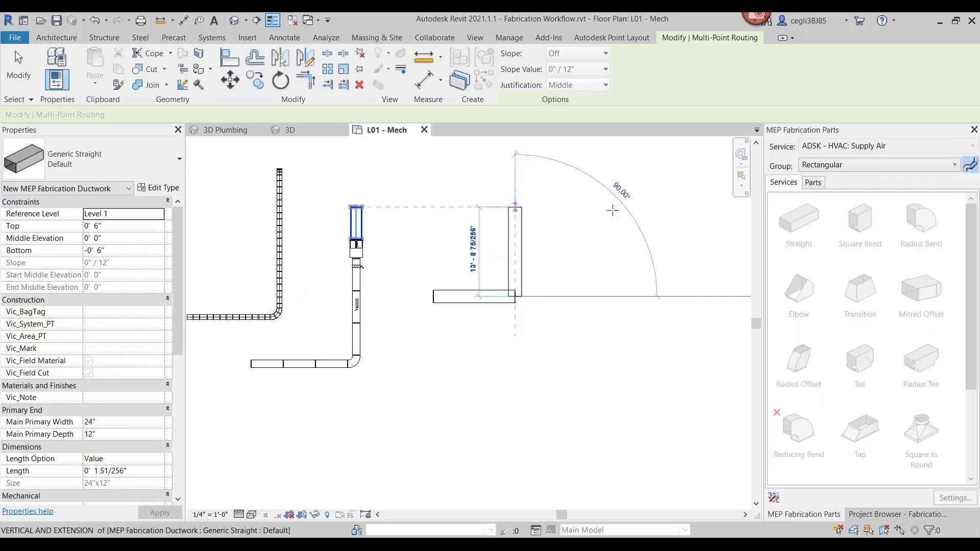
click(613, 209)
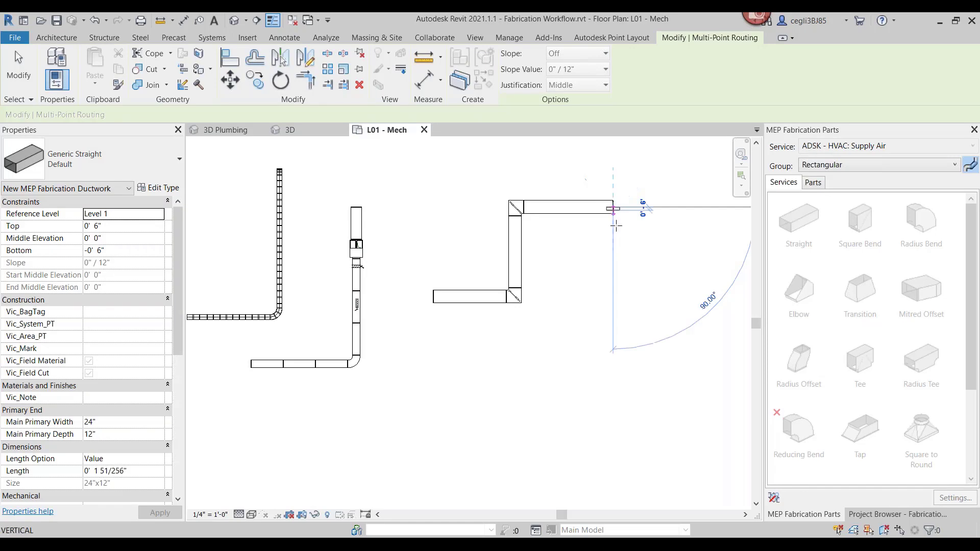
click(612, 269)
click(681, 269)
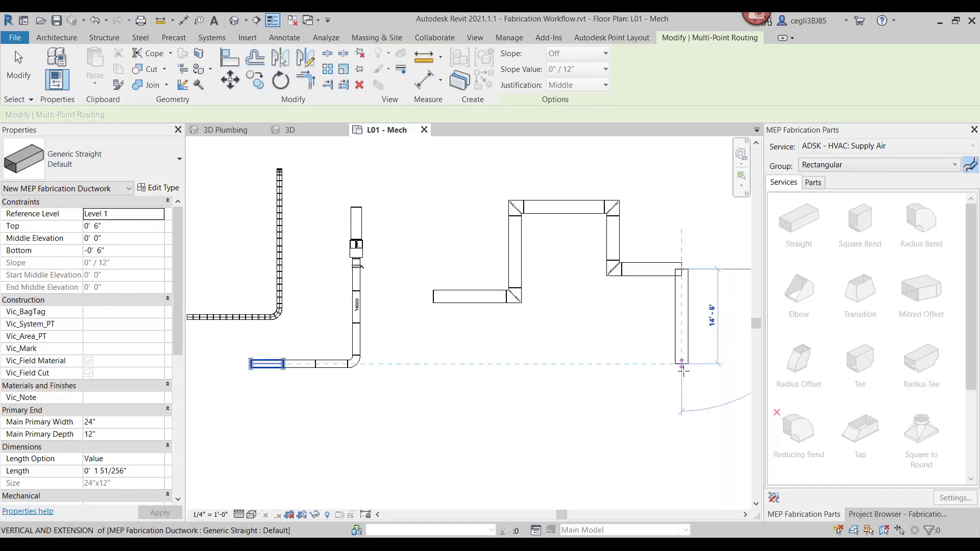
click(681, 380)
key(Escape)
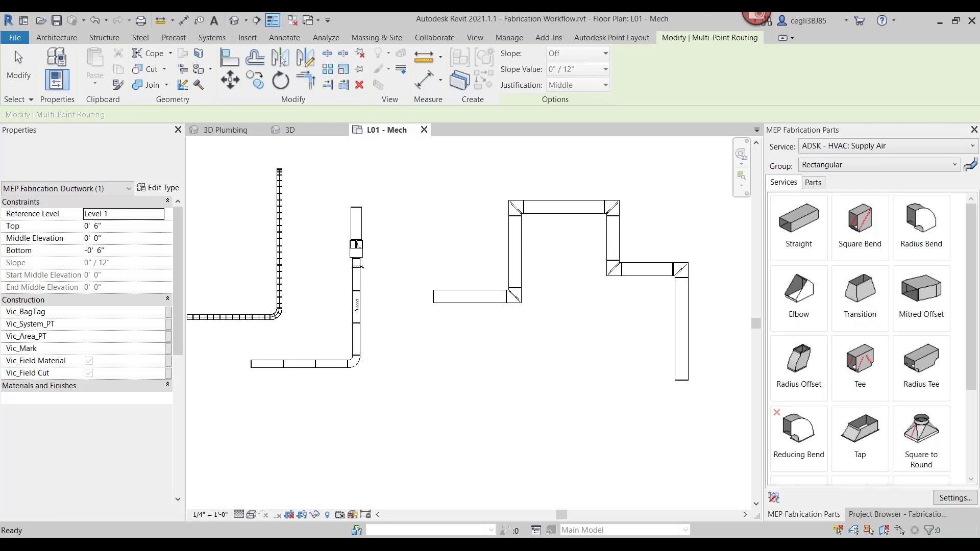
- Select one of the new Generic Square Bends to inspect it, then deselect
click(578, 381)
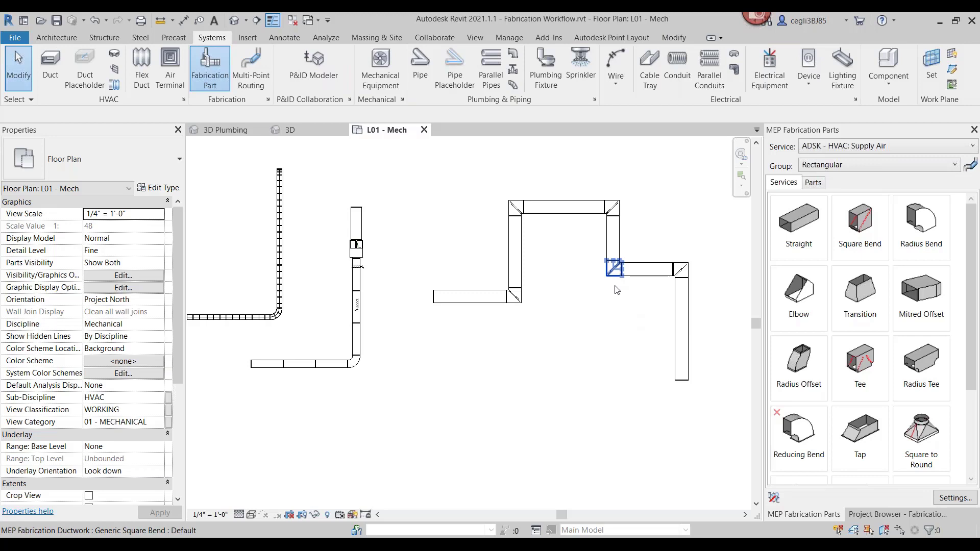
scroll(615, 288, up, 2)
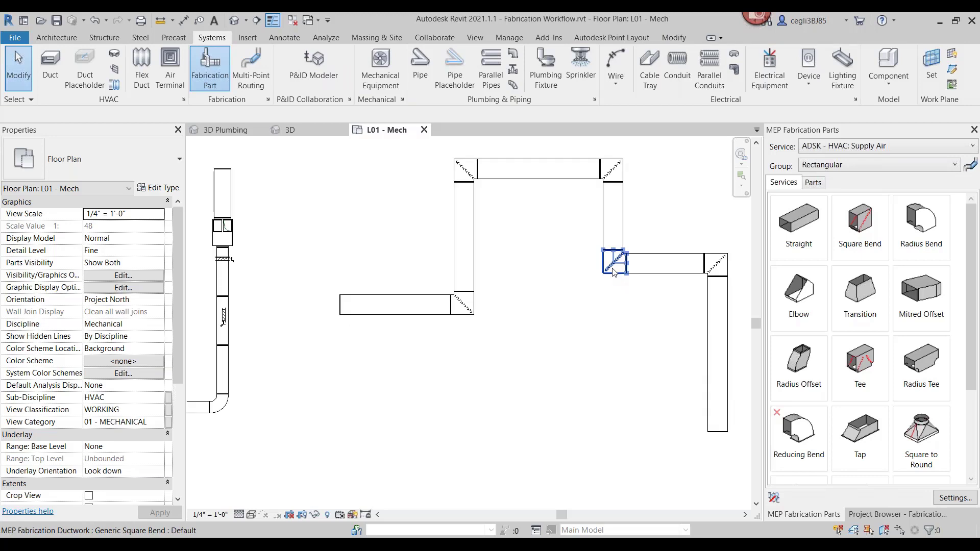
click(628, 310)
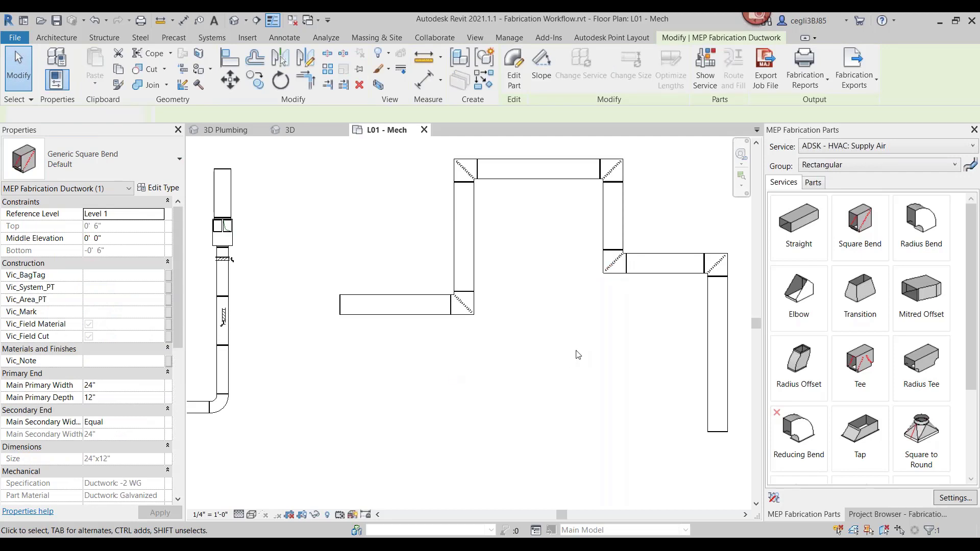
key(Escape)
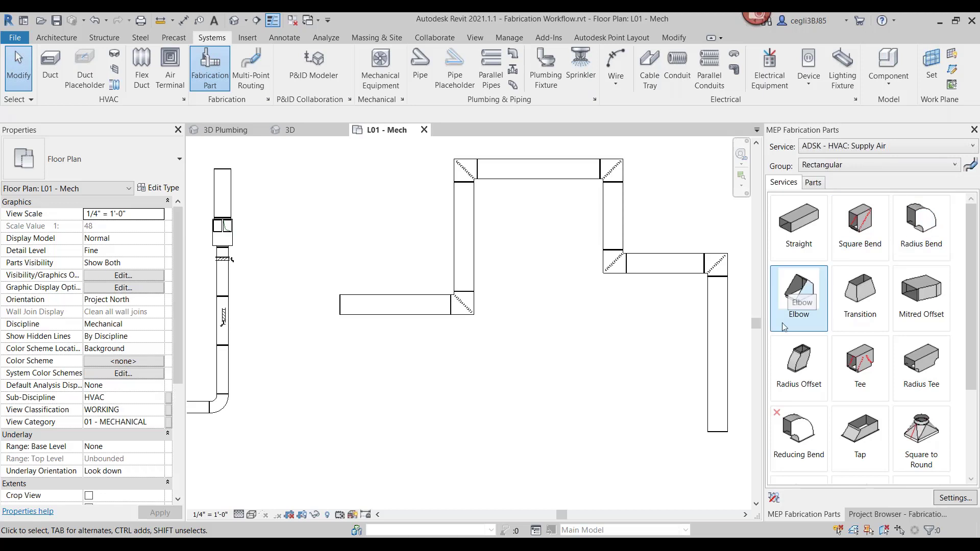
- Exclude Square Bend from auto fill in the exclusions mode
click(772, 498)
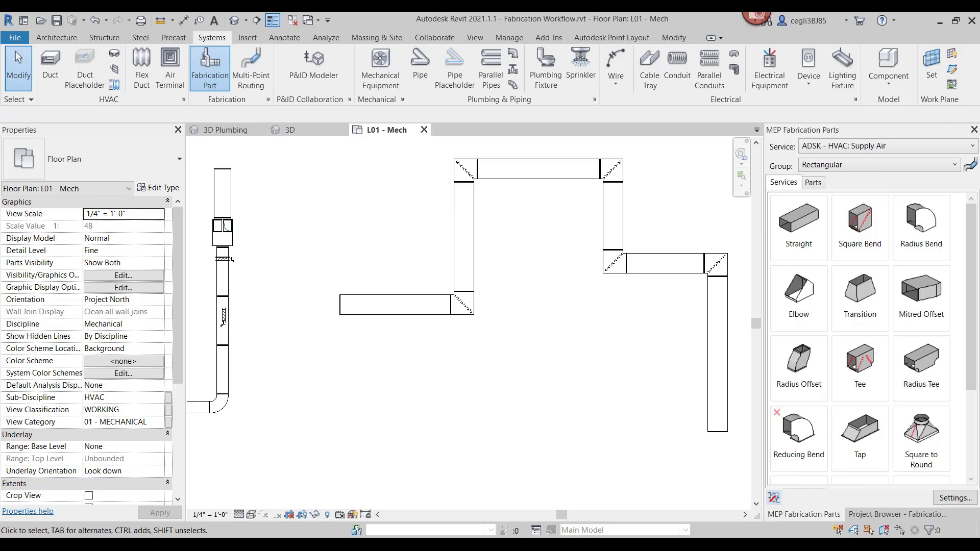
click(773, 497)
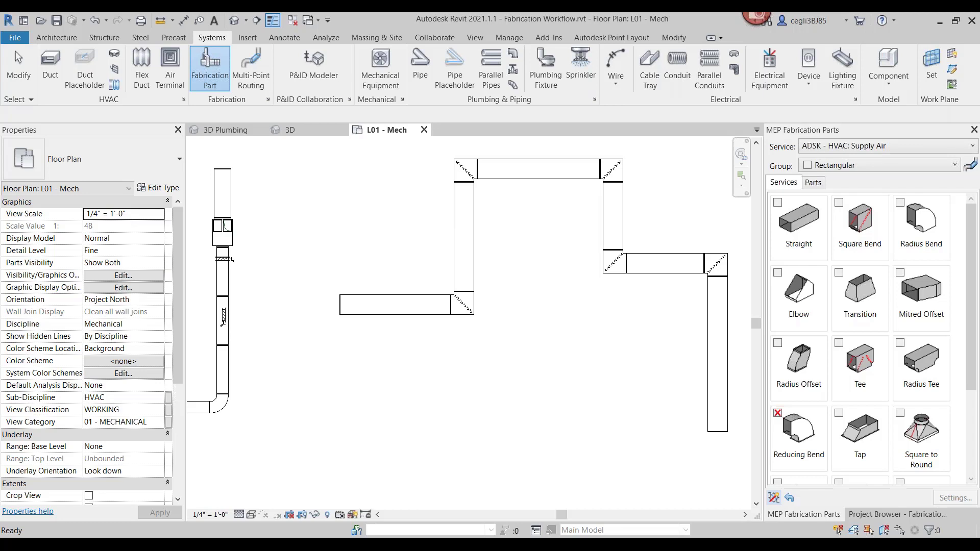
click(839, 203)
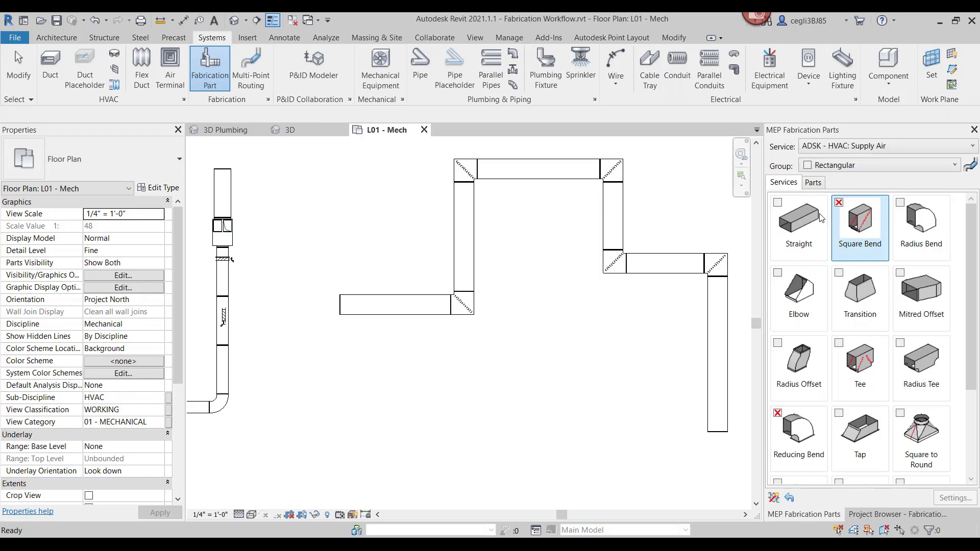
- Multi-point route a second zigzag duct run that now uses radius bends, then exit exclusions mode
click(971, 165)
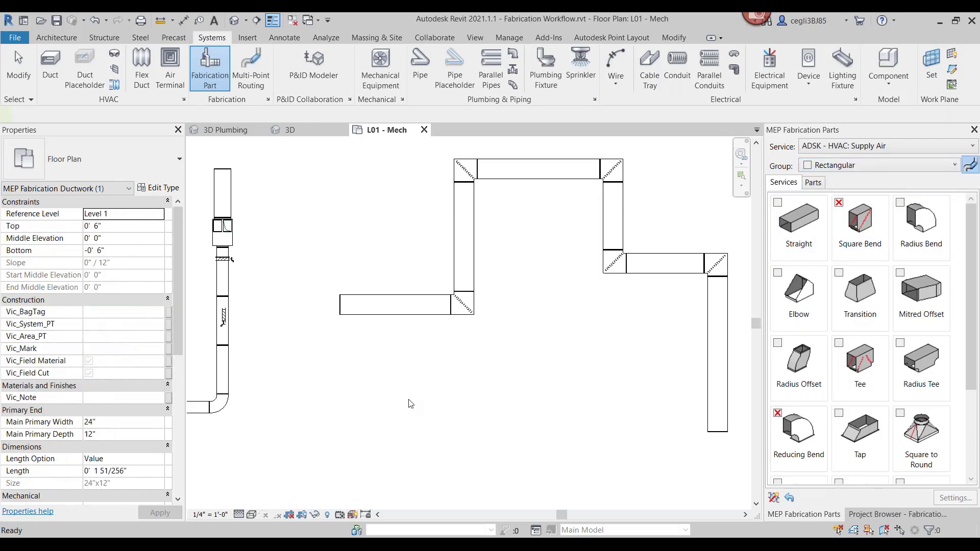
click(347, 371)
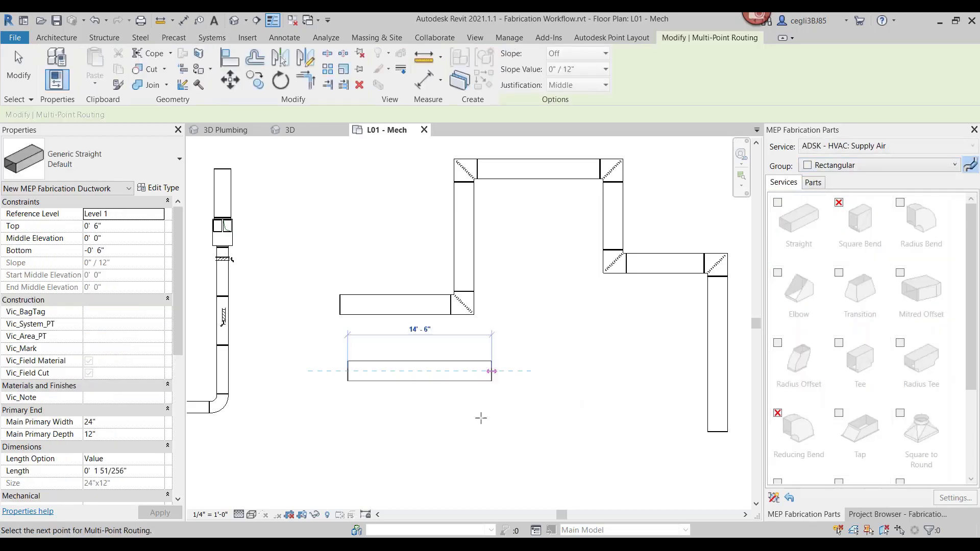
click(491, 371)
click(492, 470)
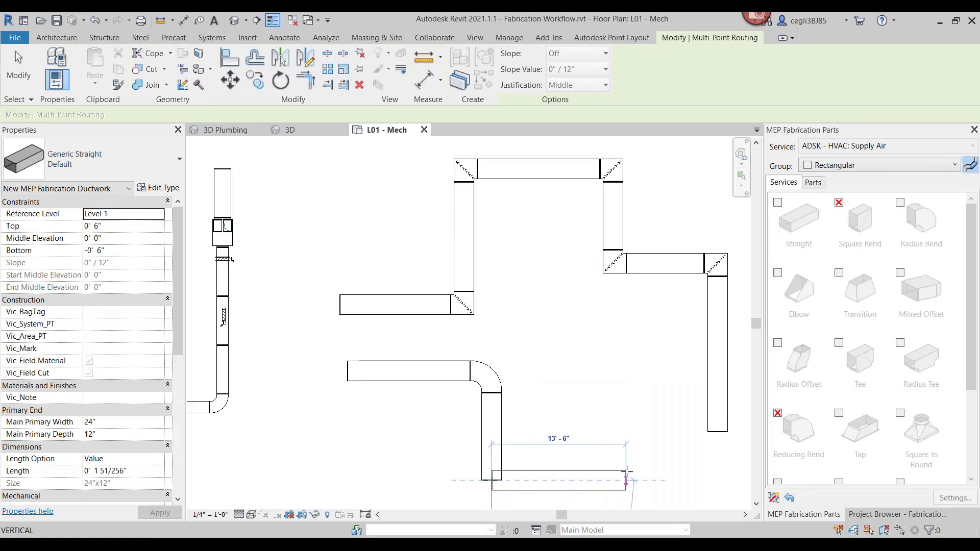
click(625, 479)
click(625, 396)
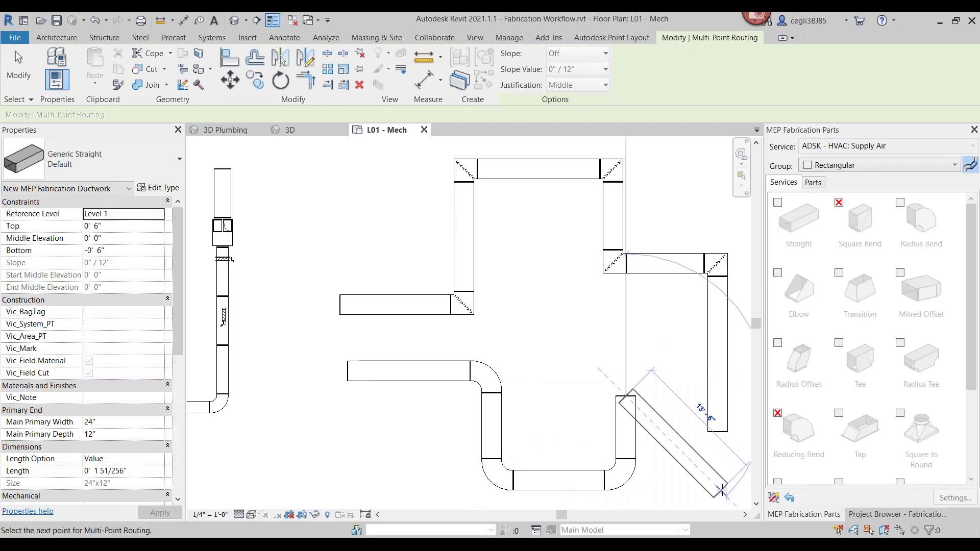
key(Escape)
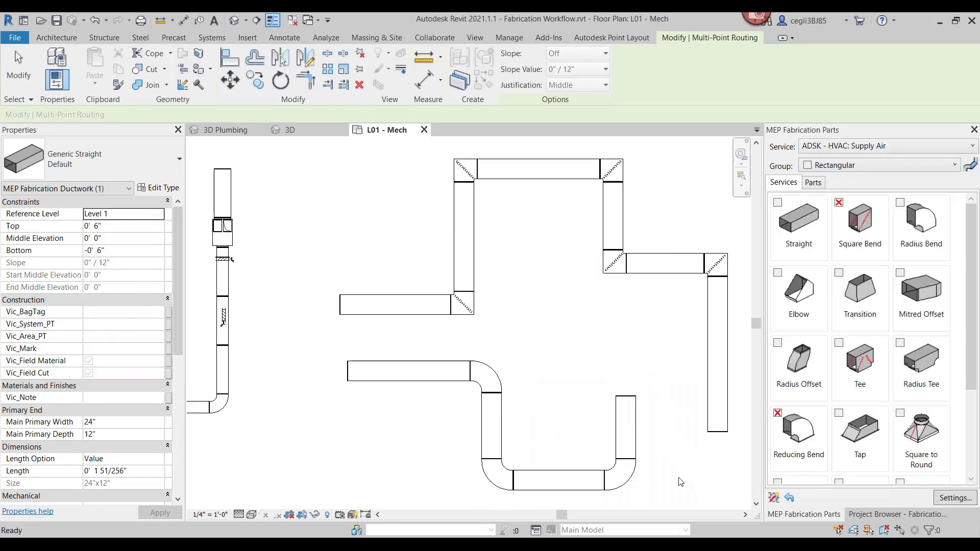
key(Escape)
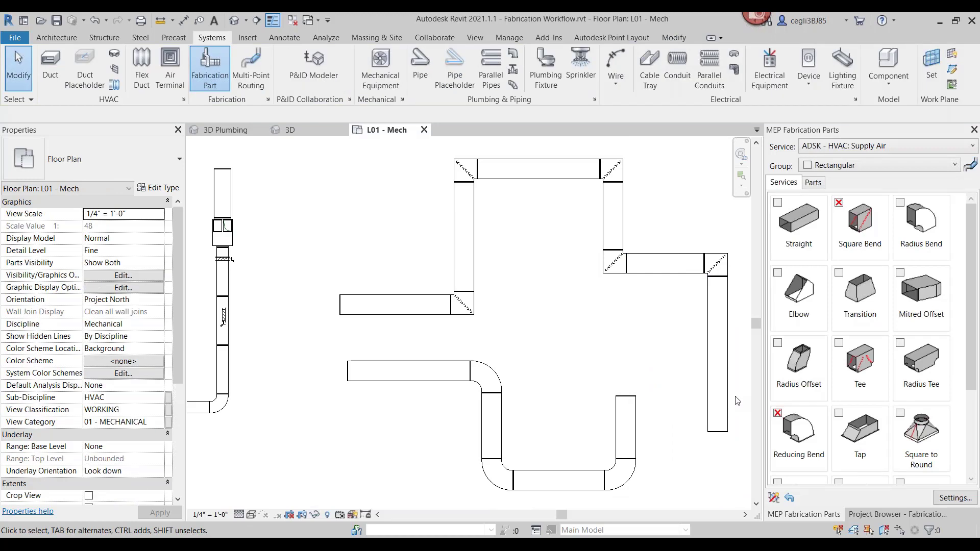
click(773, 503)
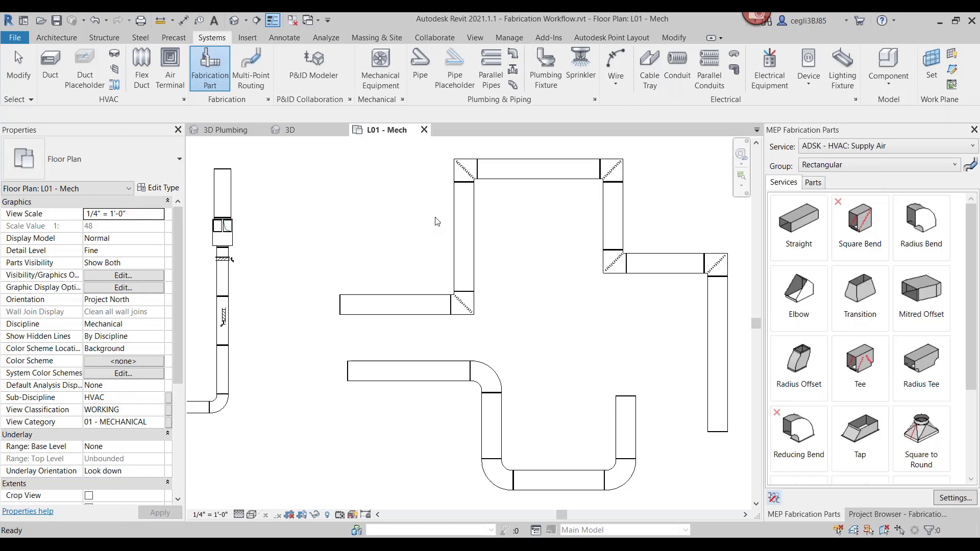
- In 3D, select the inline damper and switch the parts palette to the Hangers group
click(324, 136)
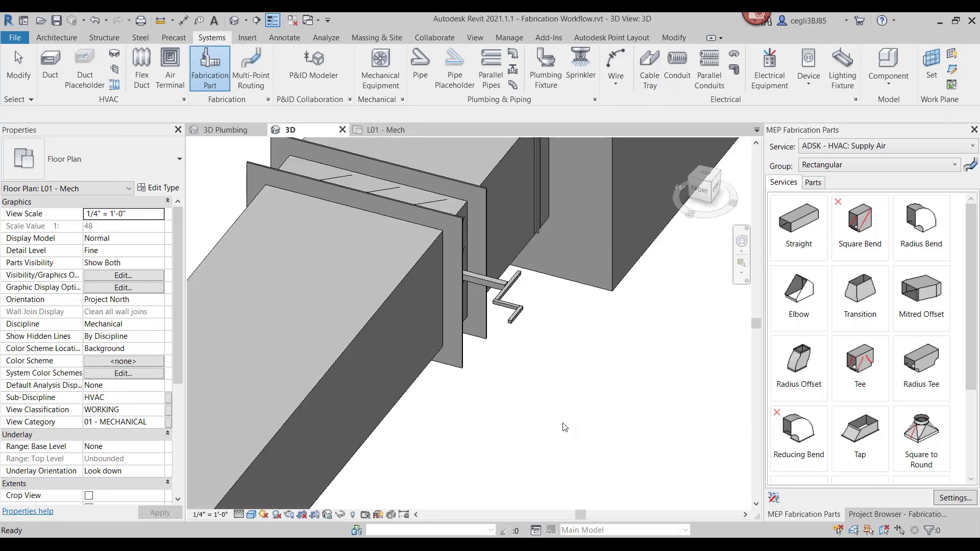
scroll(564, 427, down, 5)
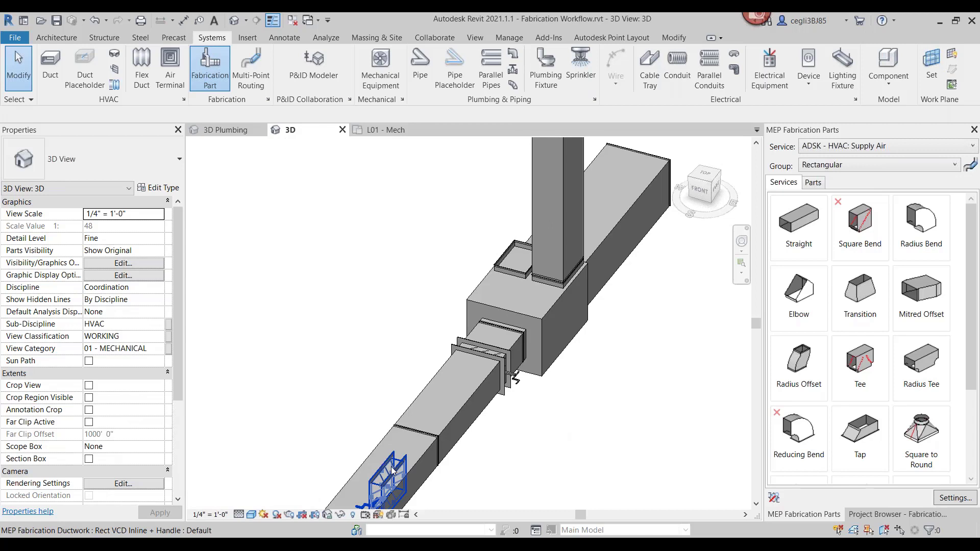
click(392, 472)
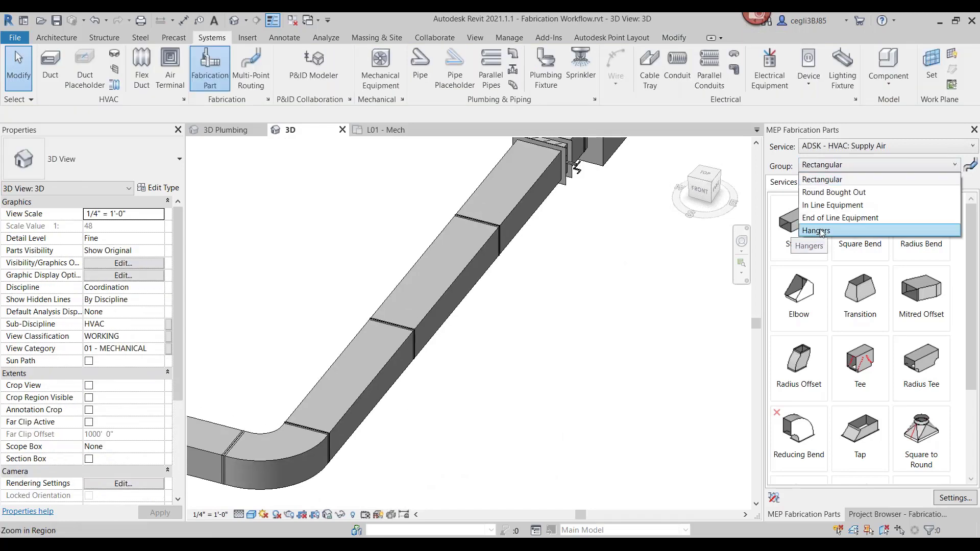
click(821, 228)
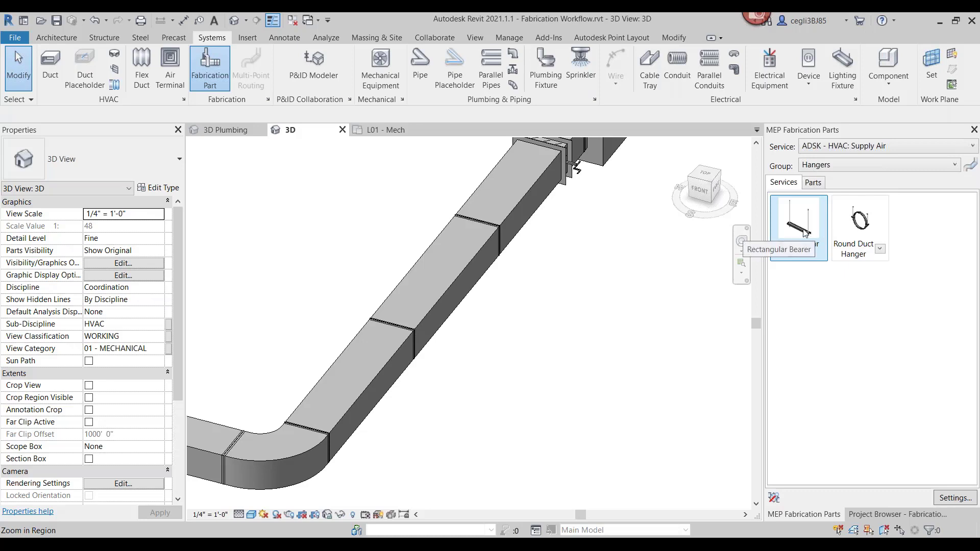
- Place a Rectangular Bearer hanger under the supply duct
click(804, 230)
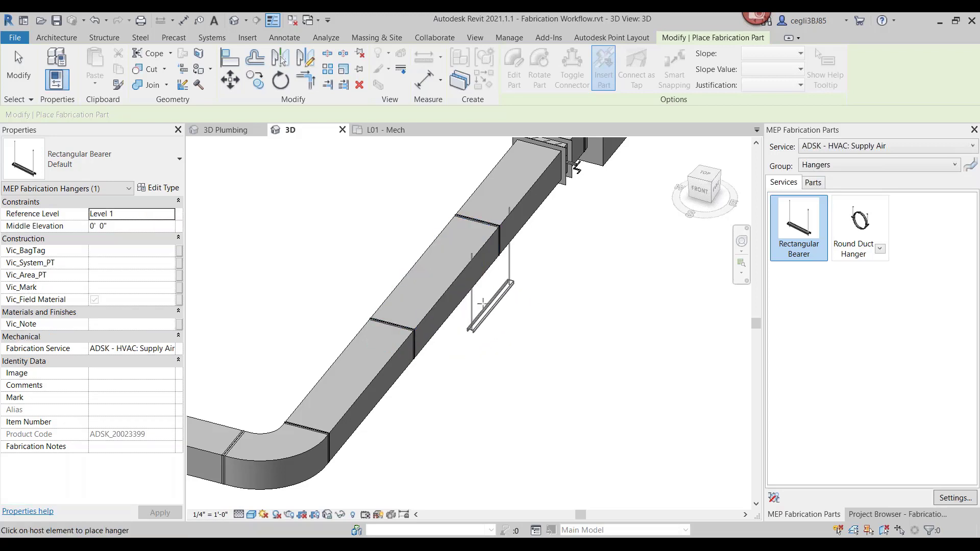
click(445, 286)
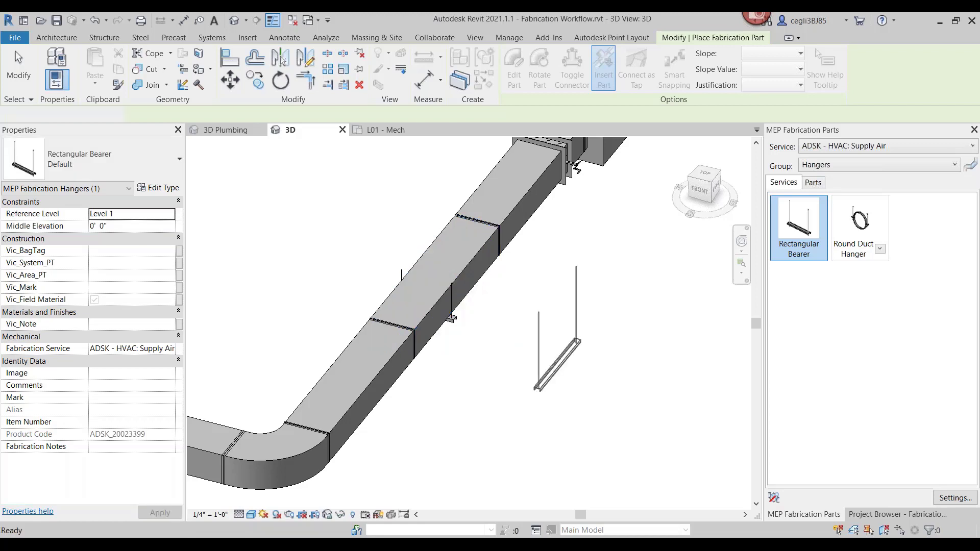
key(Escape)
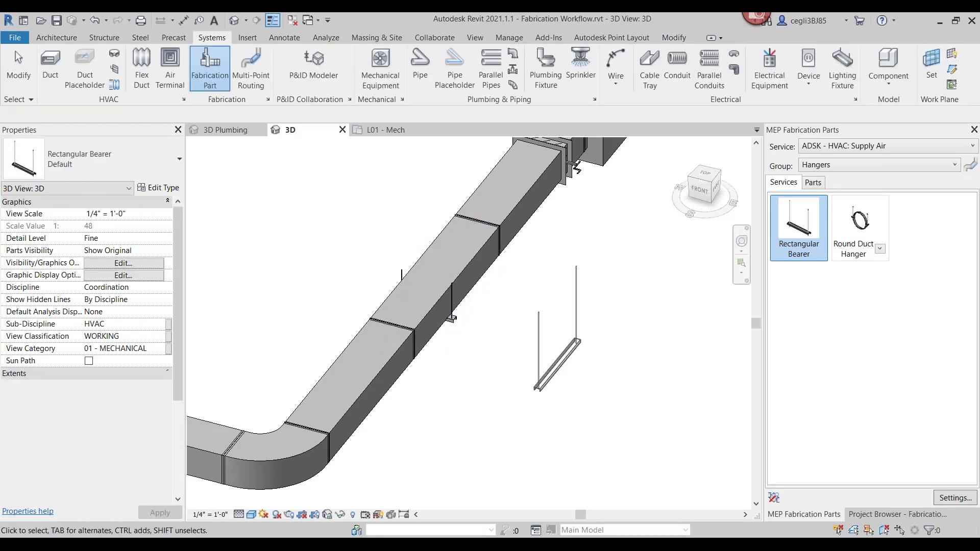
scroll(451, 318, up, 3)
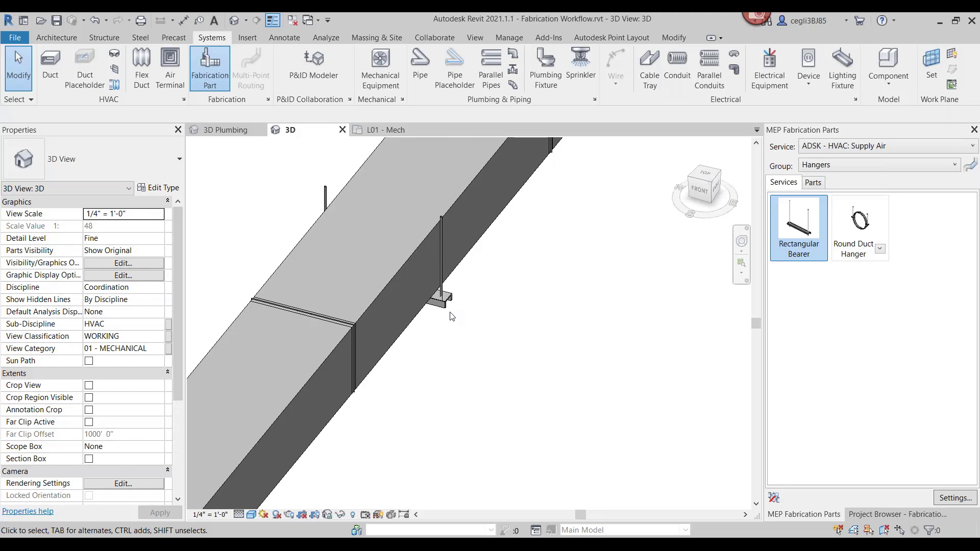
- Select the new bearer hanger and review its rod type options, leaving them unchanged
click(447, 308)
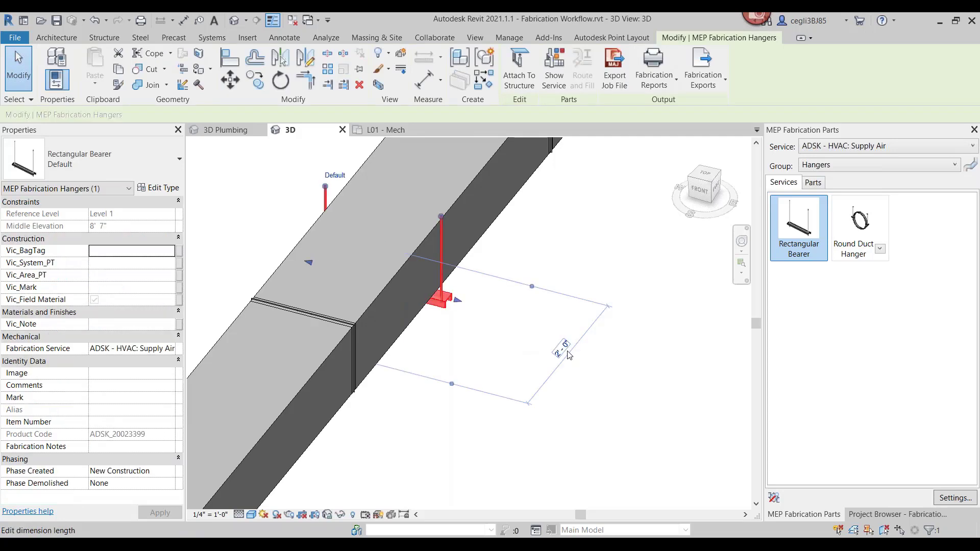
middle_drag(569, 355, 575, 395)
click(340, 214)
click(393, 222)
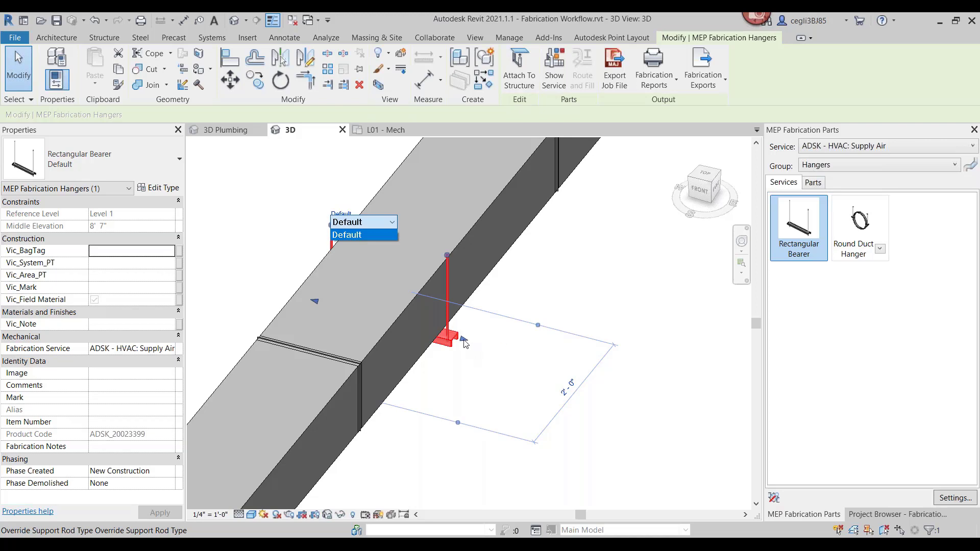
key(Return)
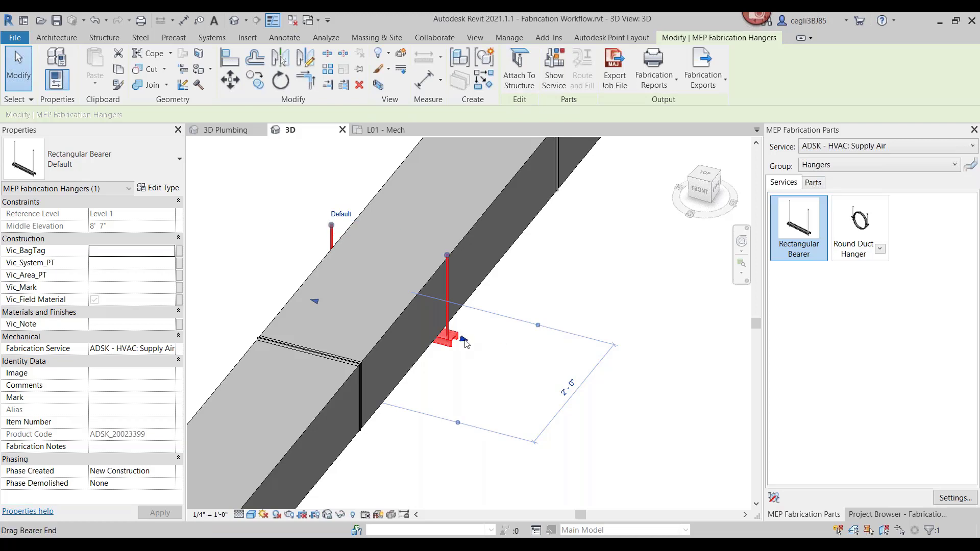
- Extend the bearer end out beyond the duct side, then zoom to fit the model
drag(463, 339, 523, 364)
key(l)
key(i)
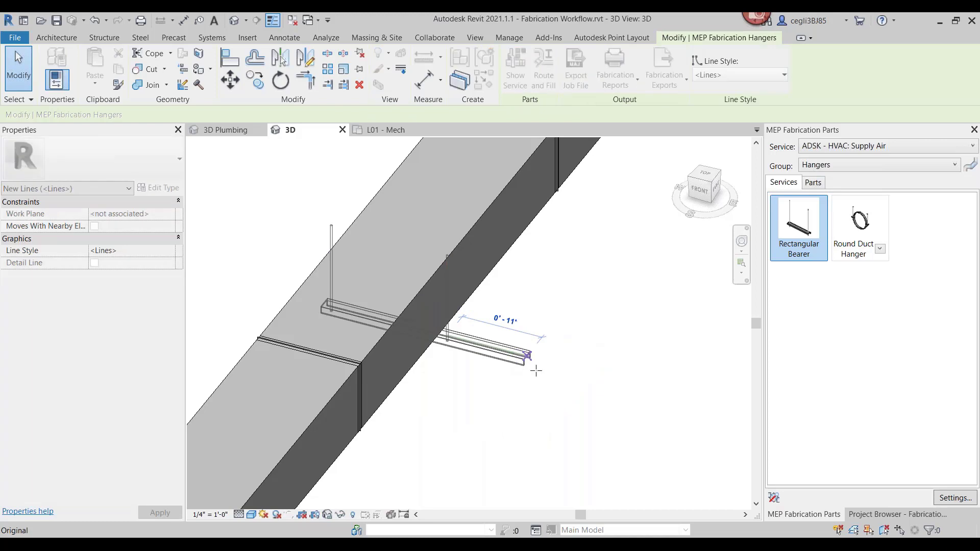
click(536, 371)
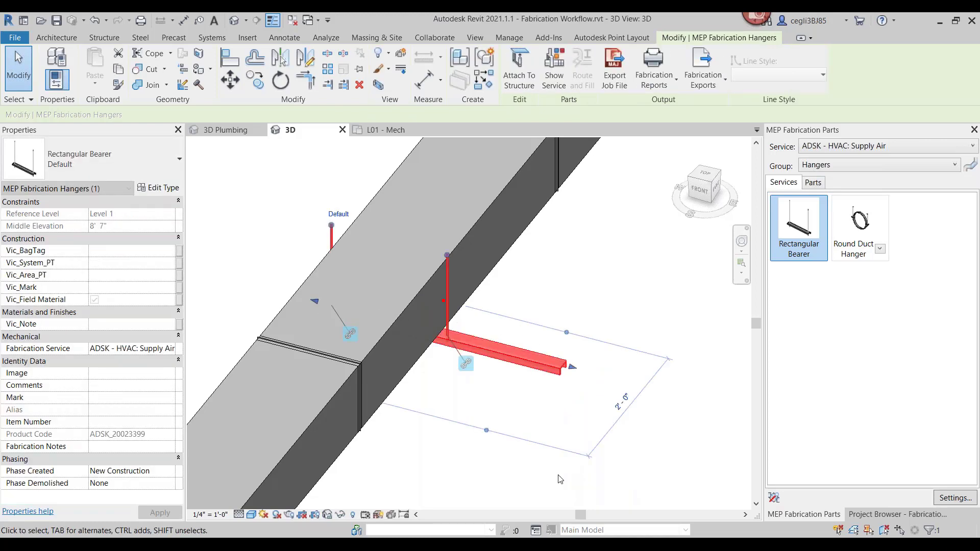
key(Escape)
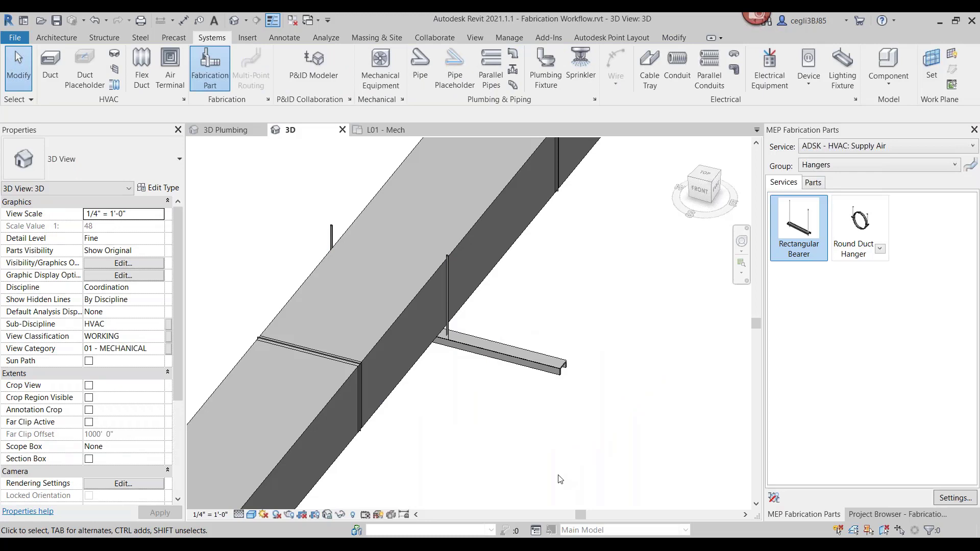
key(z)
key(f)
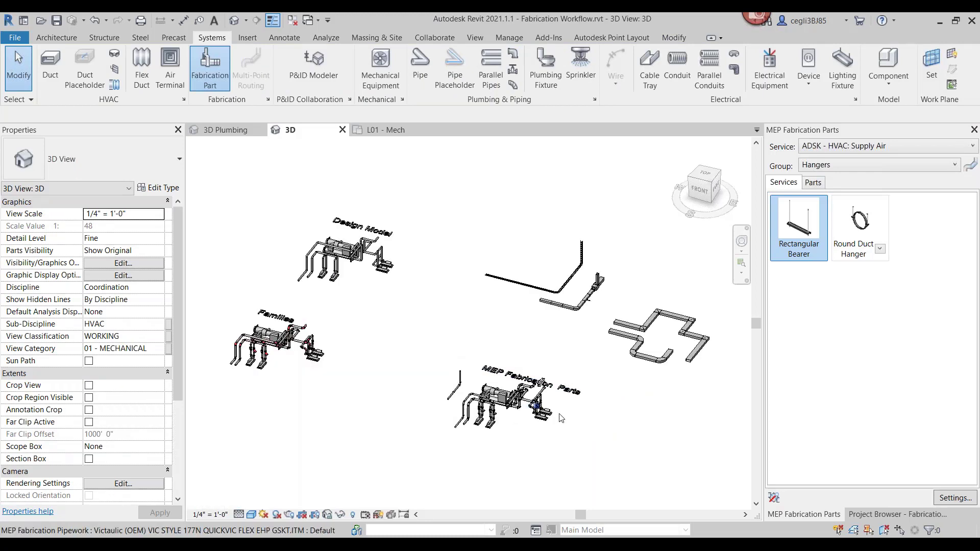
- Zoom and orbit the model to bring the pipework under the steel beam into view
scroll(549, 417, up, 3)
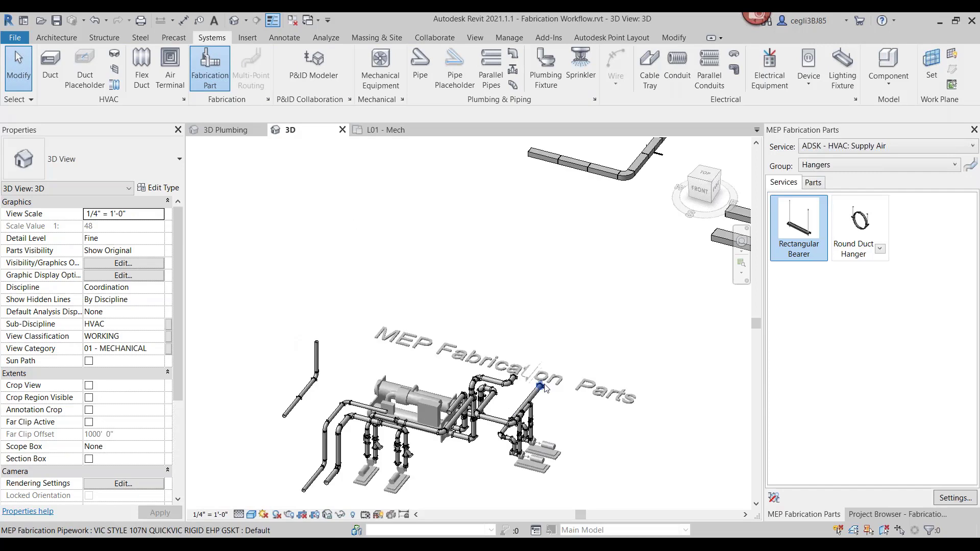
scroll(544, 388, up, 4)
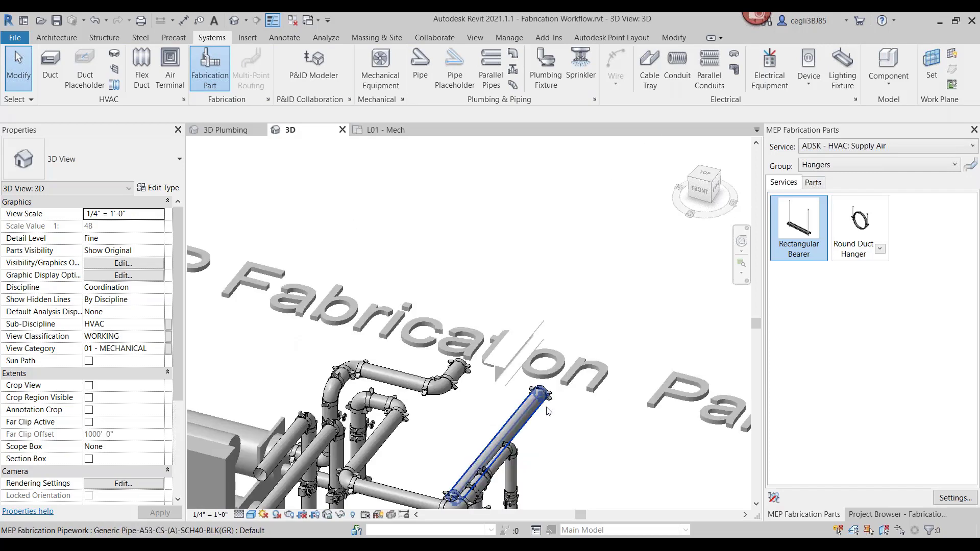
click(548, 411)
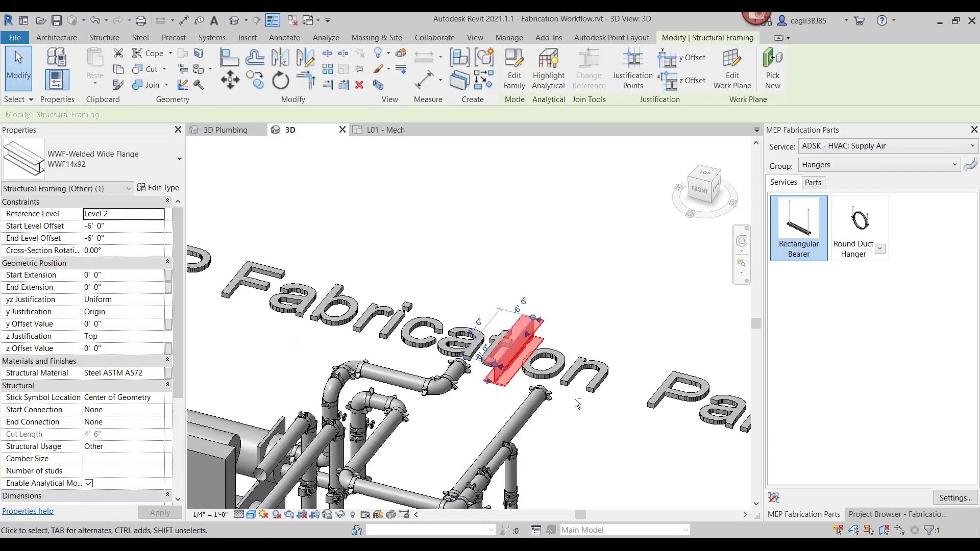
shift+middle_drag(576, 404, 509, 394)
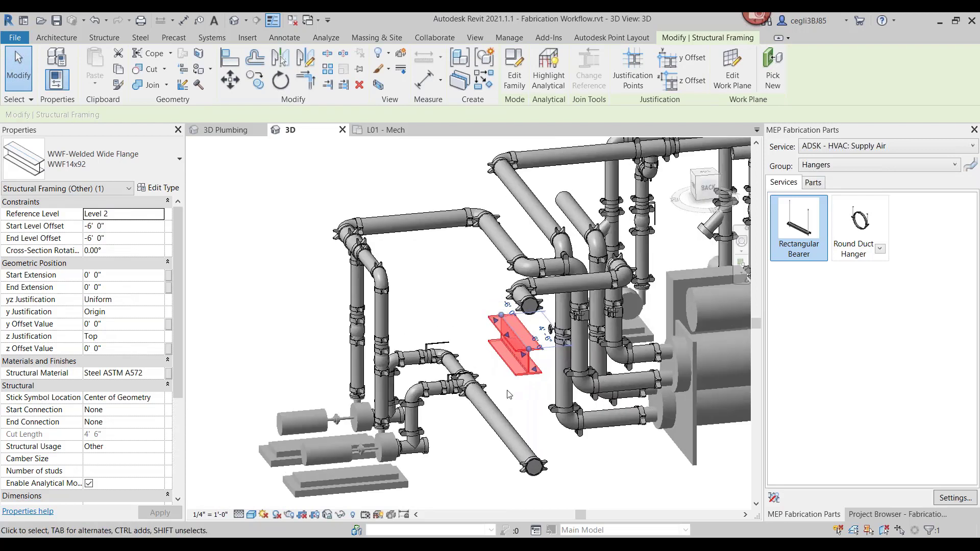
scroll(491, 359, up, 3)
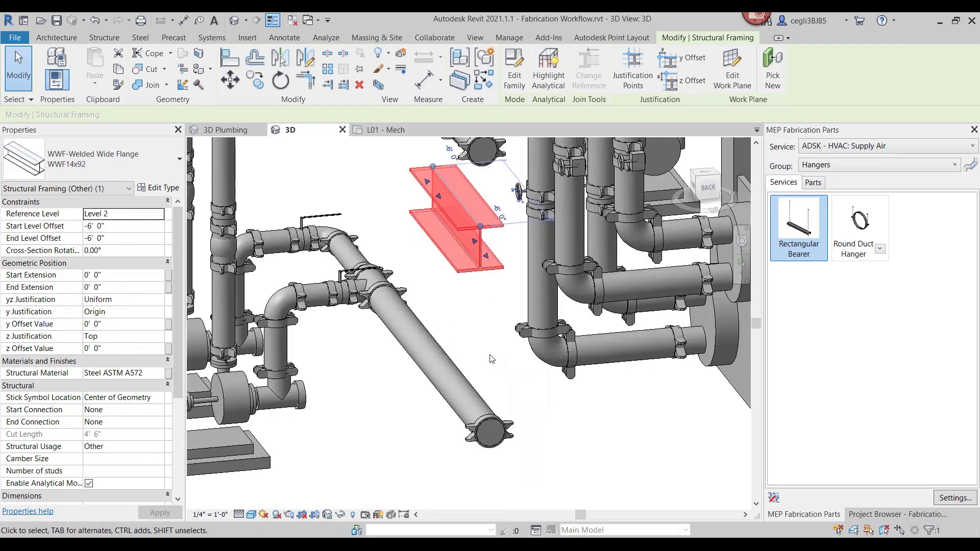
click(491, 358)
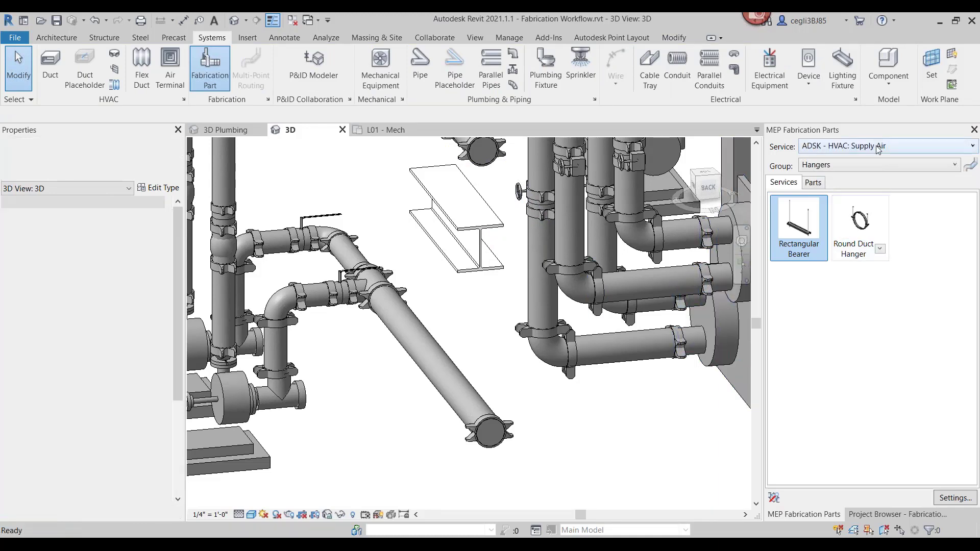
- Choose the Victaulic VIC-IPS service's Hangers group and pick Fig 1 EG Clevis Hgr - CI
click(878, 146)
click(843, 197)
click(847, 164)
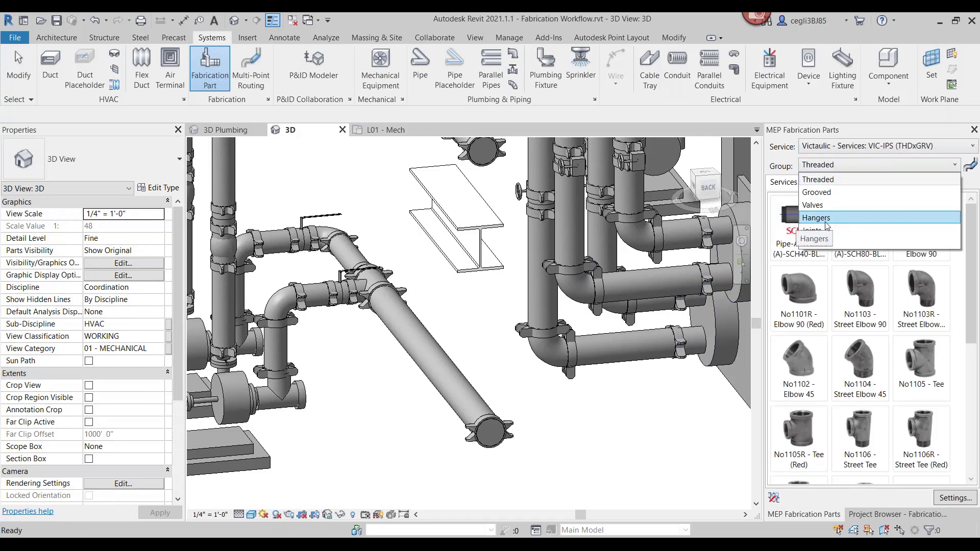
click(823, 218)
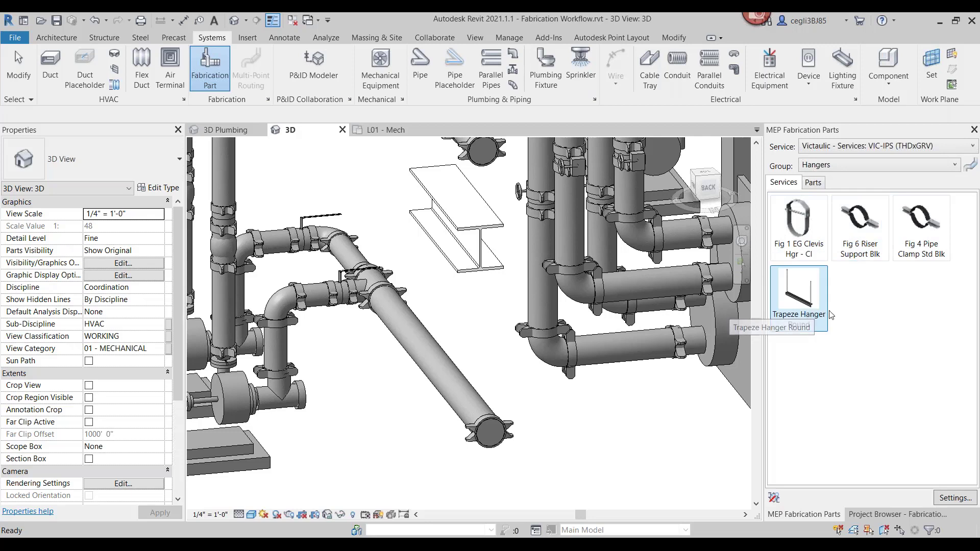
click(799, 243)
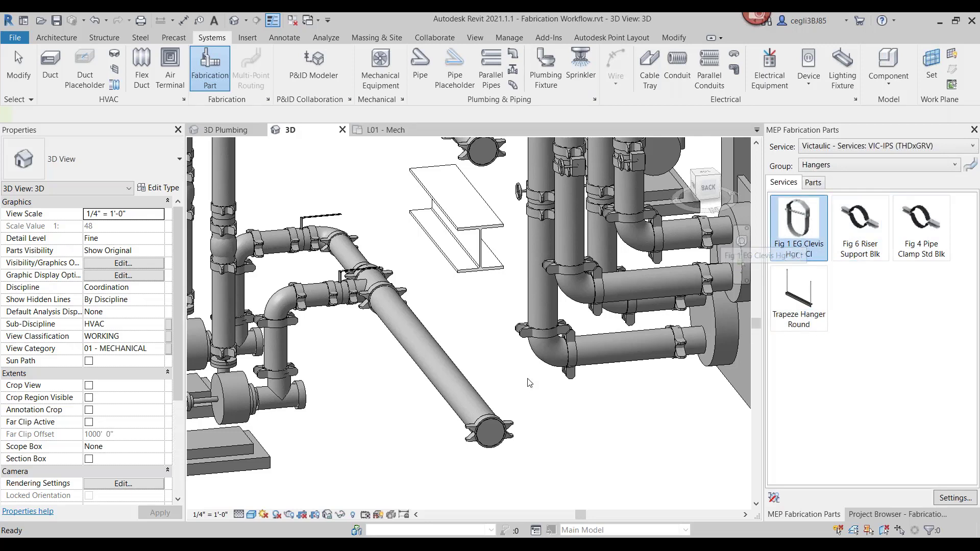
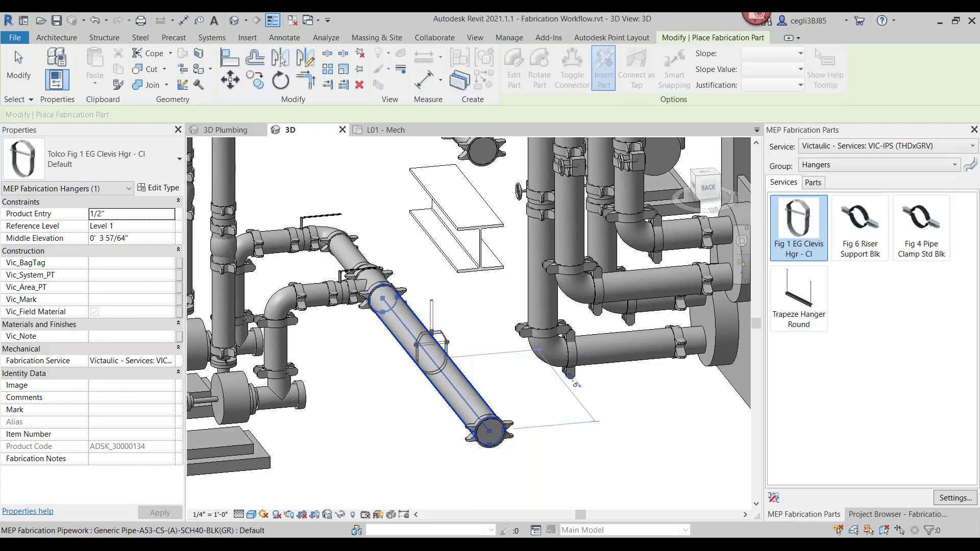
- Place a Fig 1 EG Clevis Hgr - CI hanger on the diagonal pipe and end hanger placement
click(431, 370)
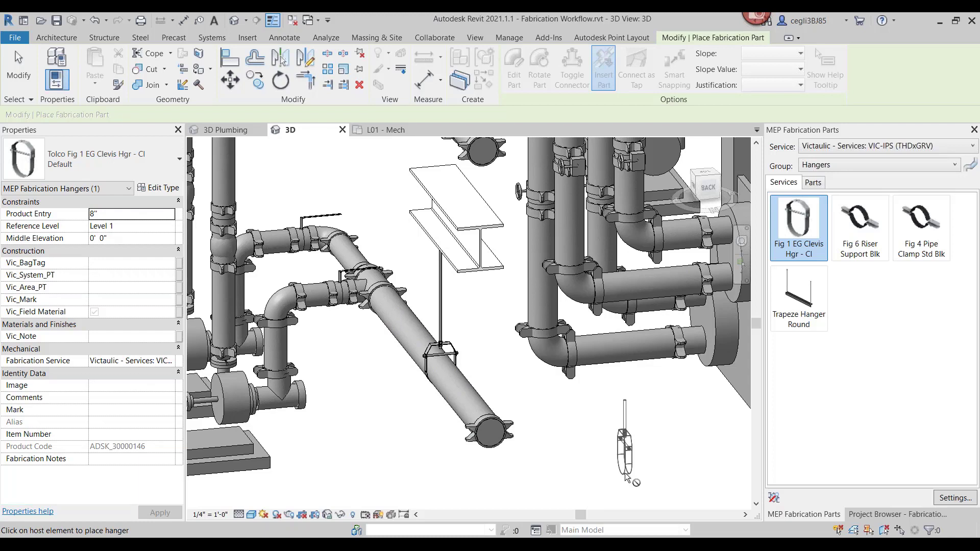
key(Escape)
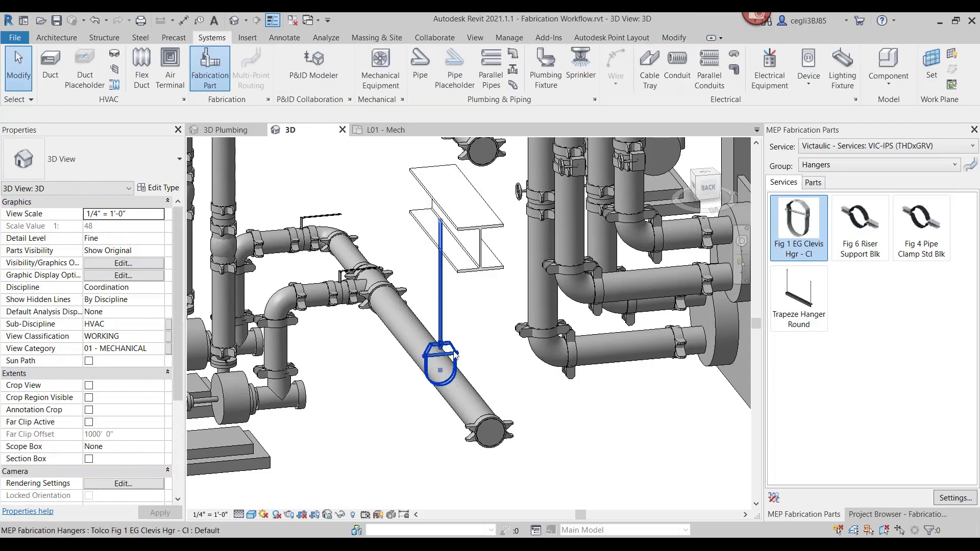
- Change the diagonal fabrication pipe's Product Entry from 8" to 10" in Properties
click(479, 397)
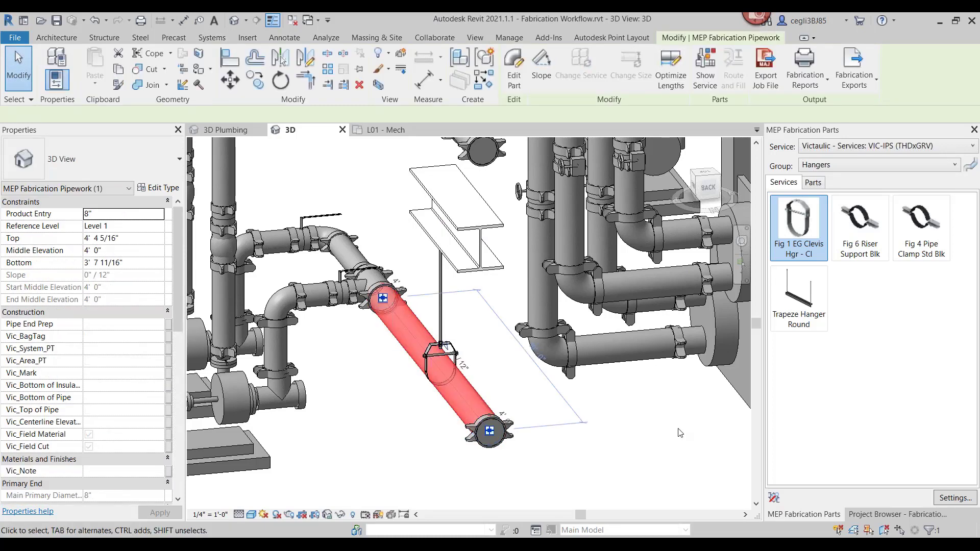
click(159, 213)
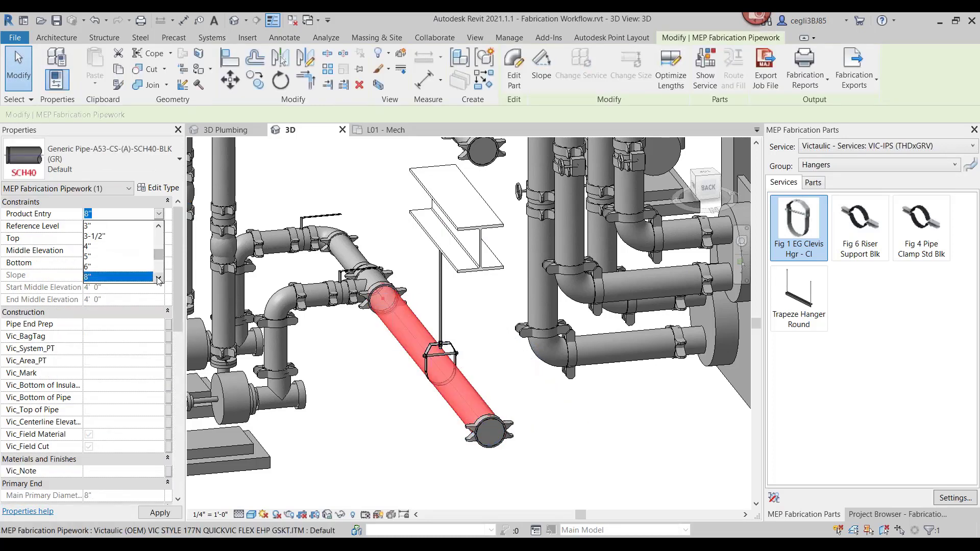
click(158, 279)
click(159, 280)
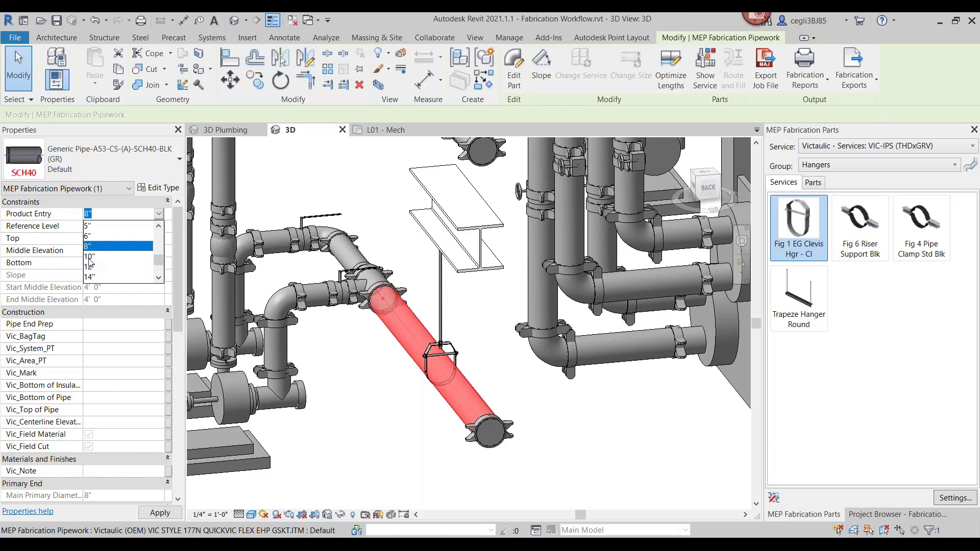
click(90, 258)
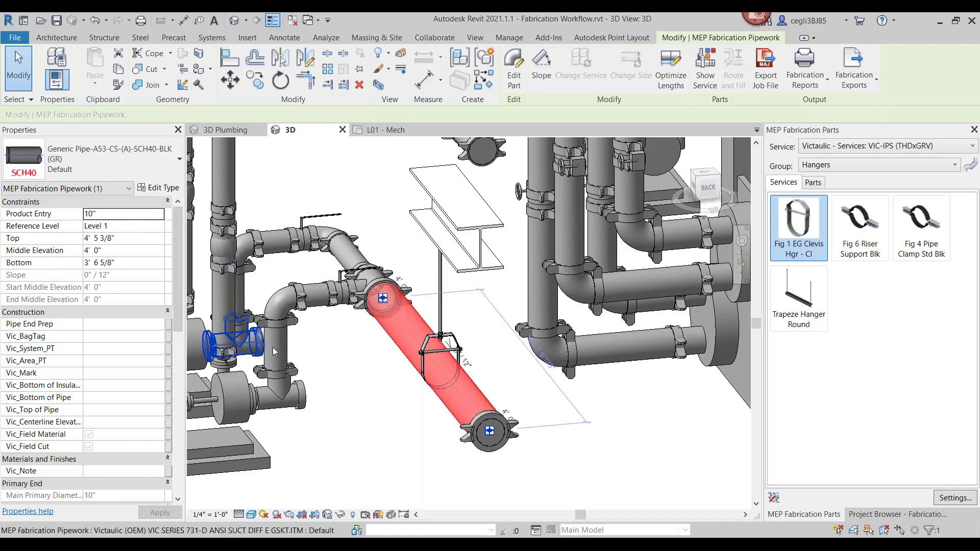
click(362, 409)
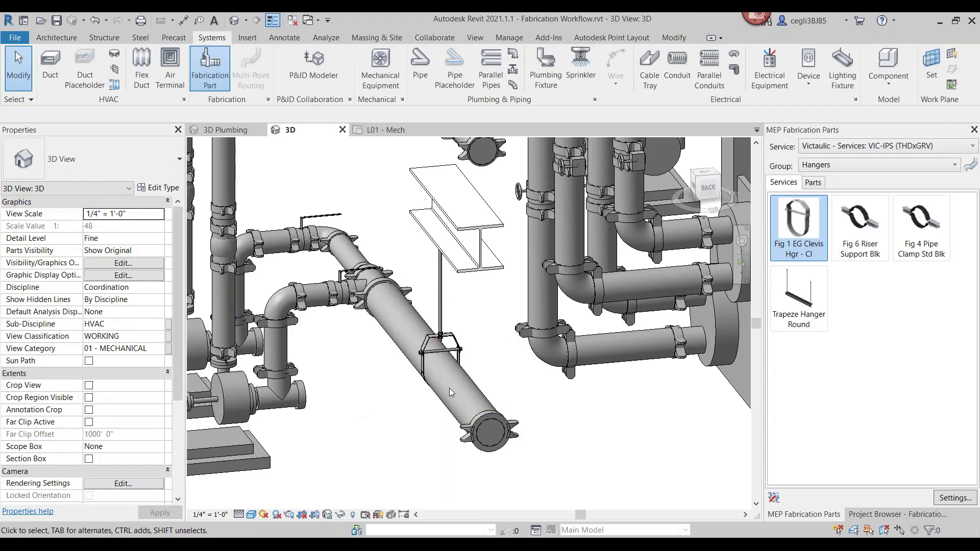
- Apply Pipework: General Insulation to the 10" pipe and check its 1 1/2" phenolic insulation
click(479, 388)
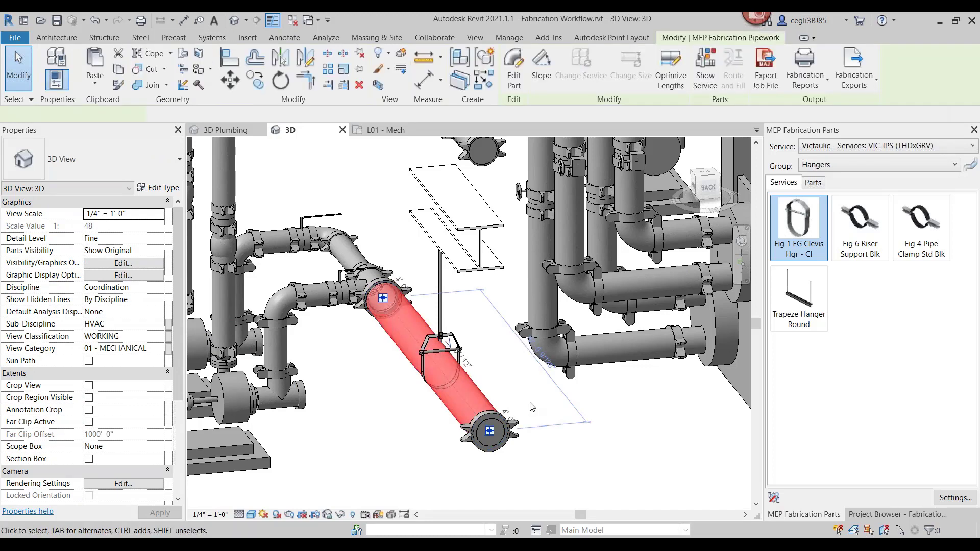
drag(180, 306, 180, 410)
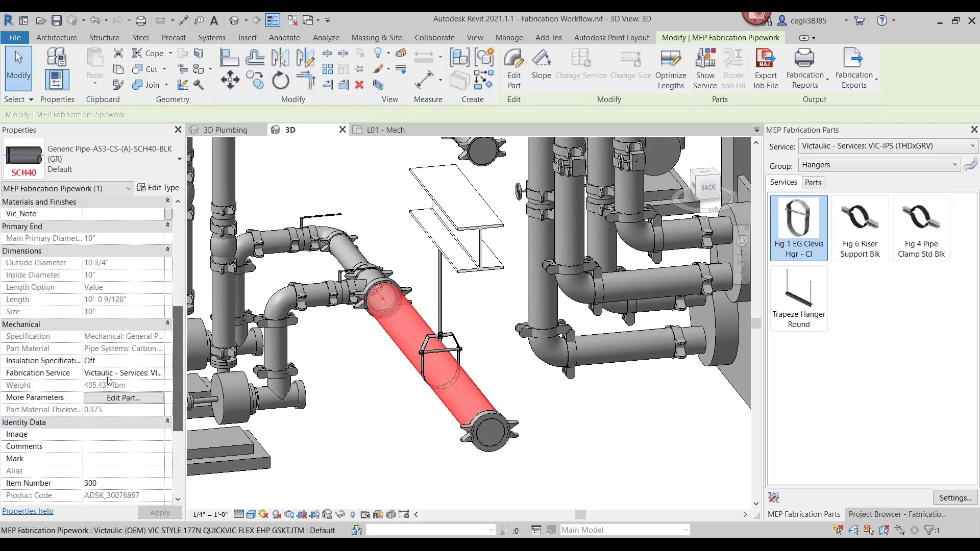
click(153, 361)
click(159, 360)
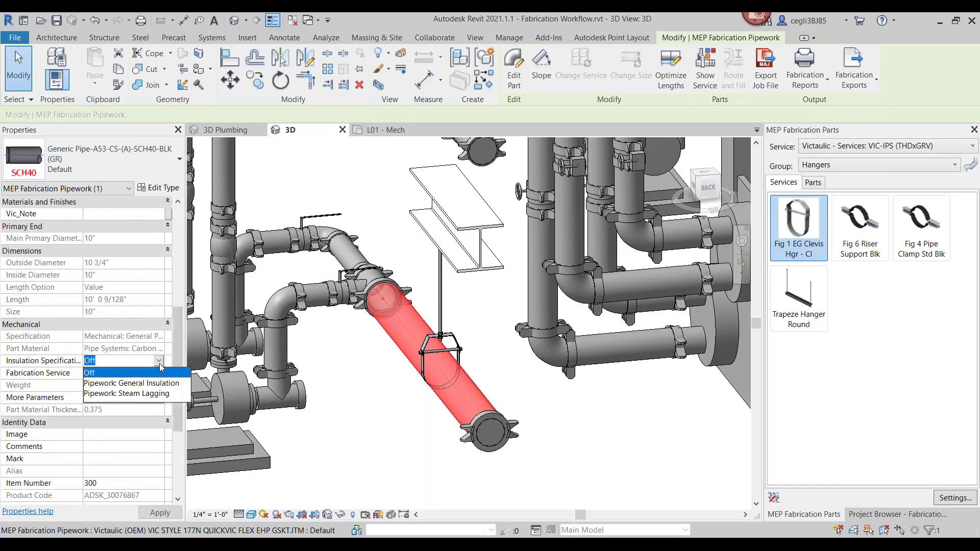
click(134, 384)
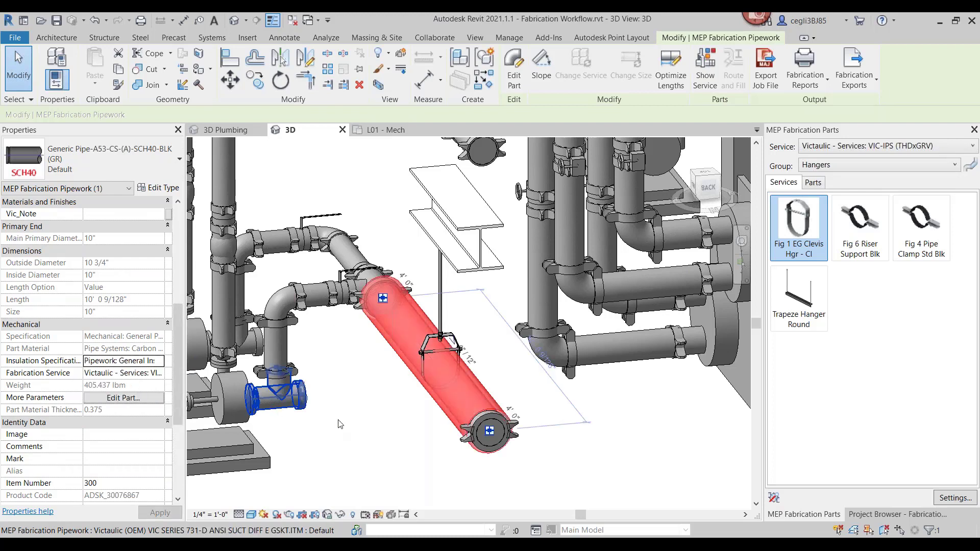
click(362, 431)
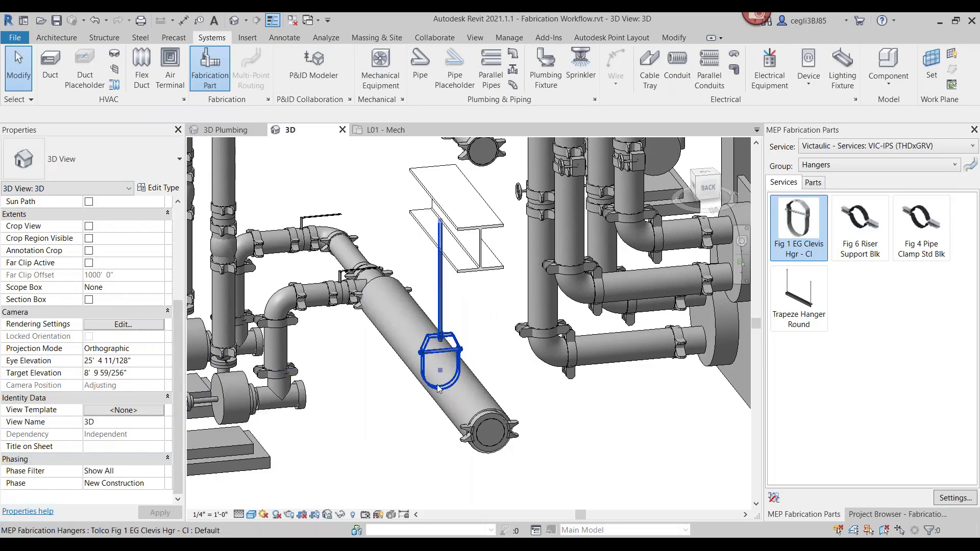
click(437, 386)
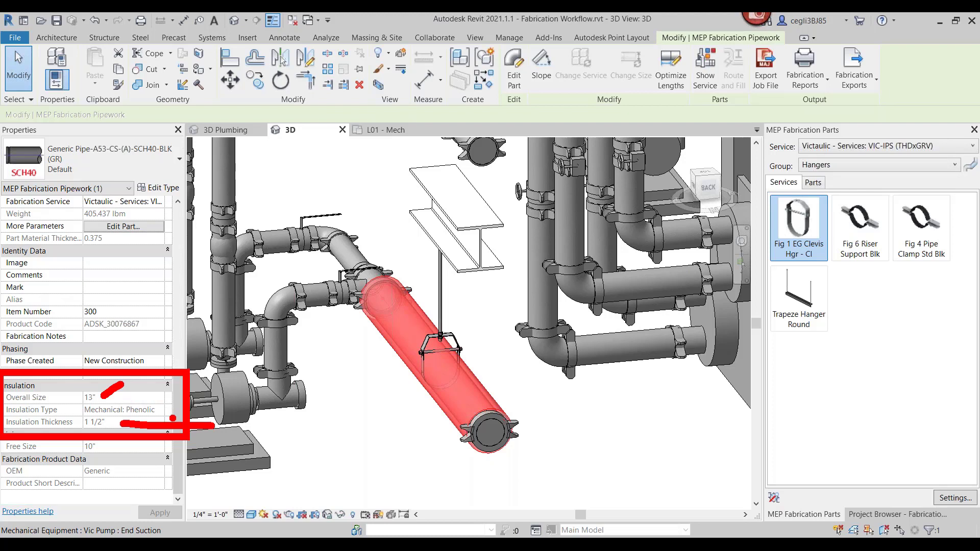
click(340, 447)
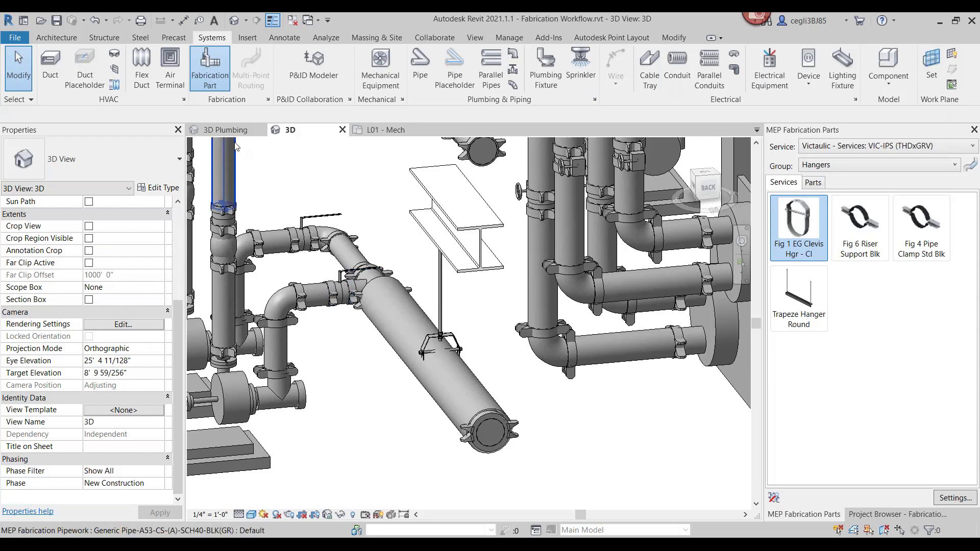
- Open the 3D Plumbing view and keep MEP Fabrication Parts checked under User Interface
click(225, 130)
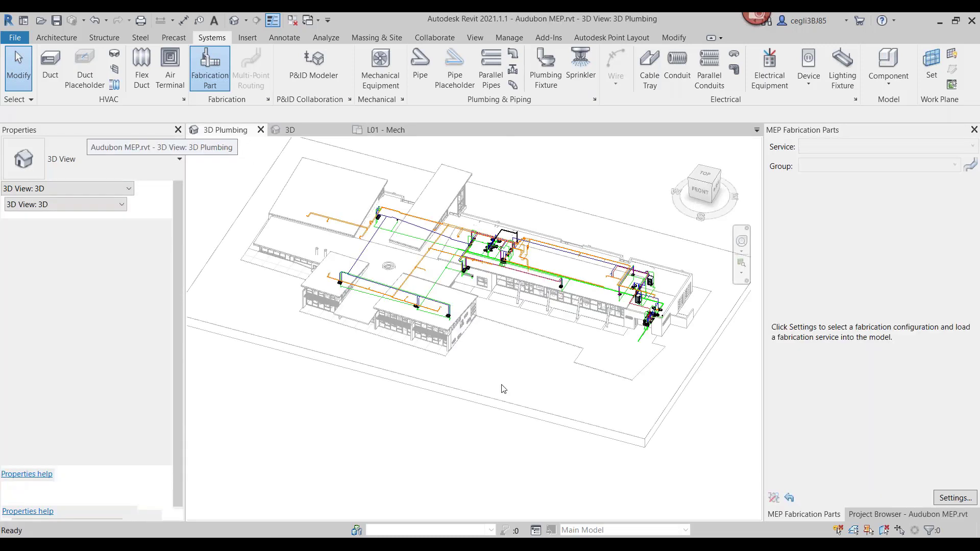
middle_drag(469, 428, 443, 485)
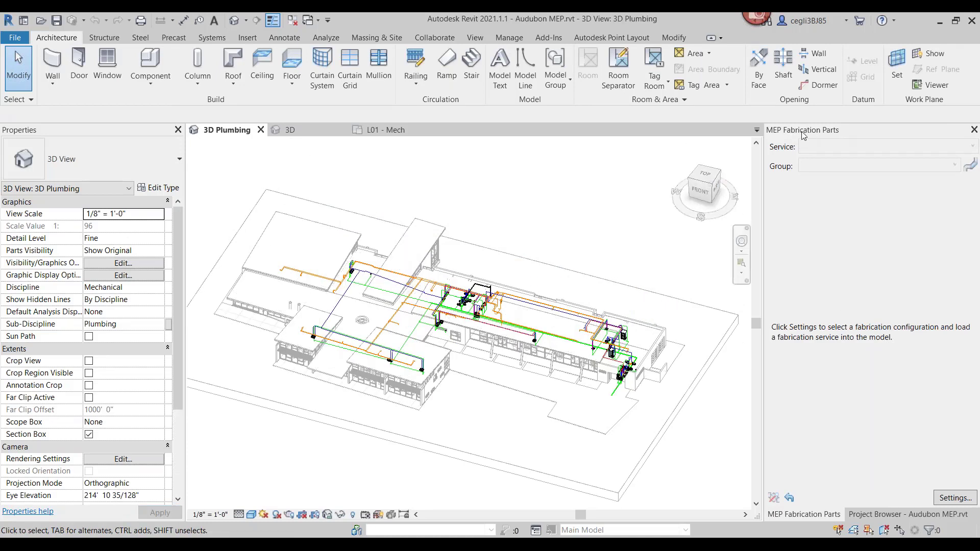
click(472, 38)
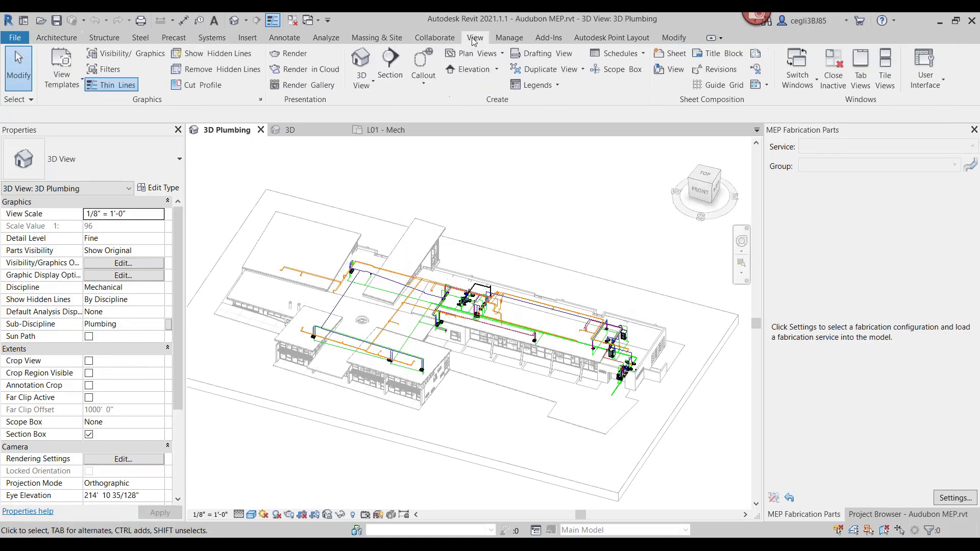
click(930, 87)
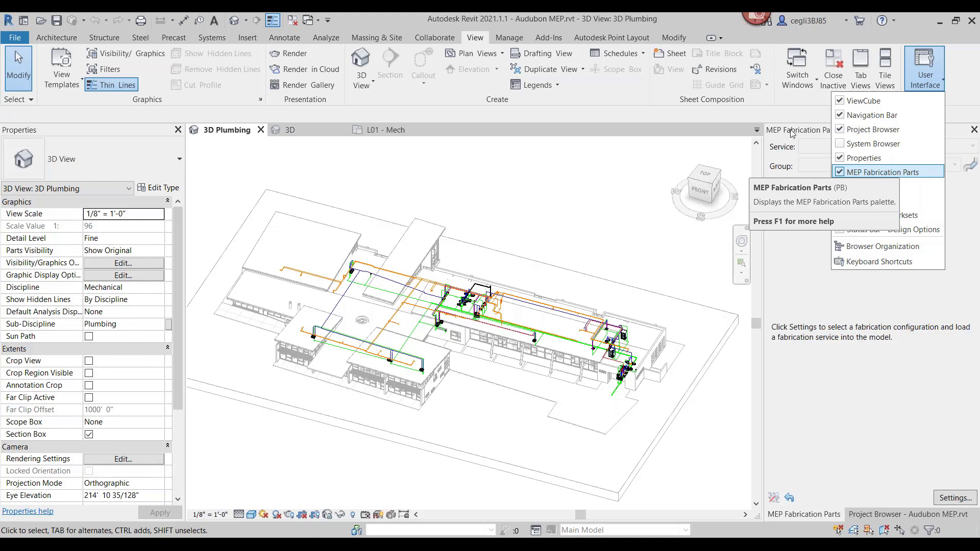
click(483, 22)
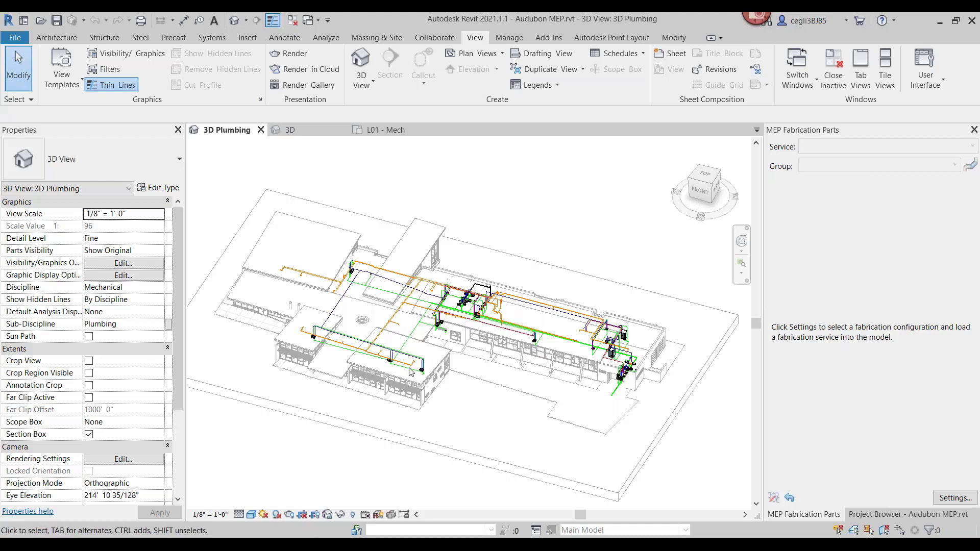
scroll(391, 365, up, 1)
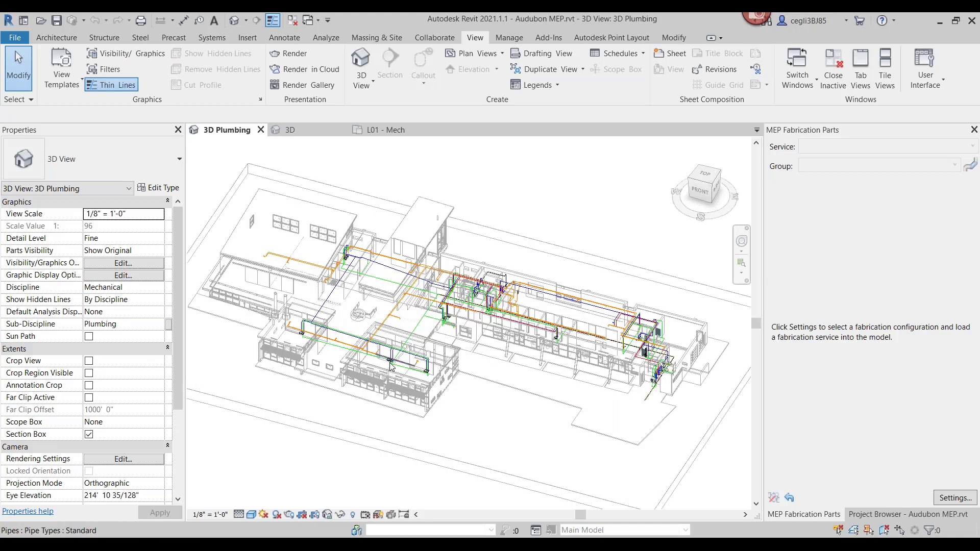
scroll(391, 366, up, 4)
scroll(377, 343, up, 4)
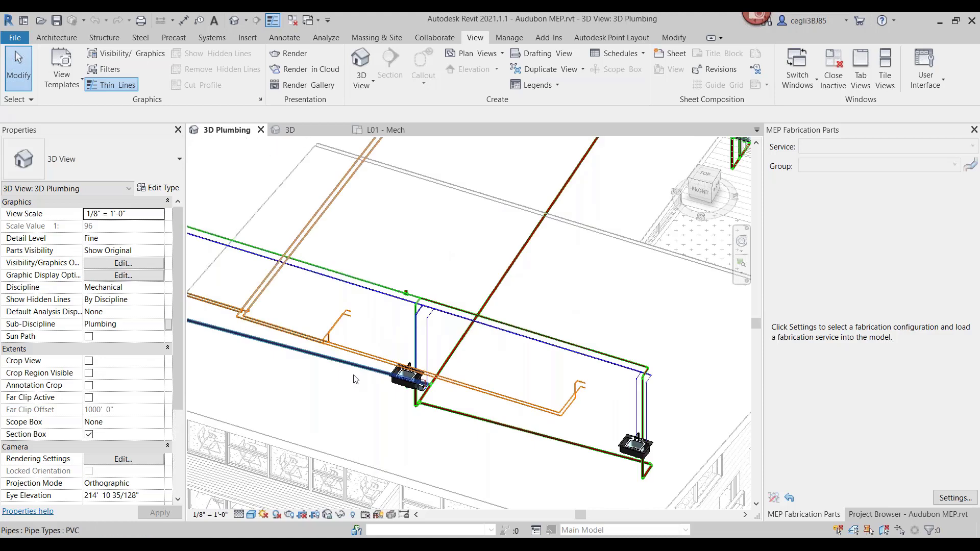
click(354, 376)
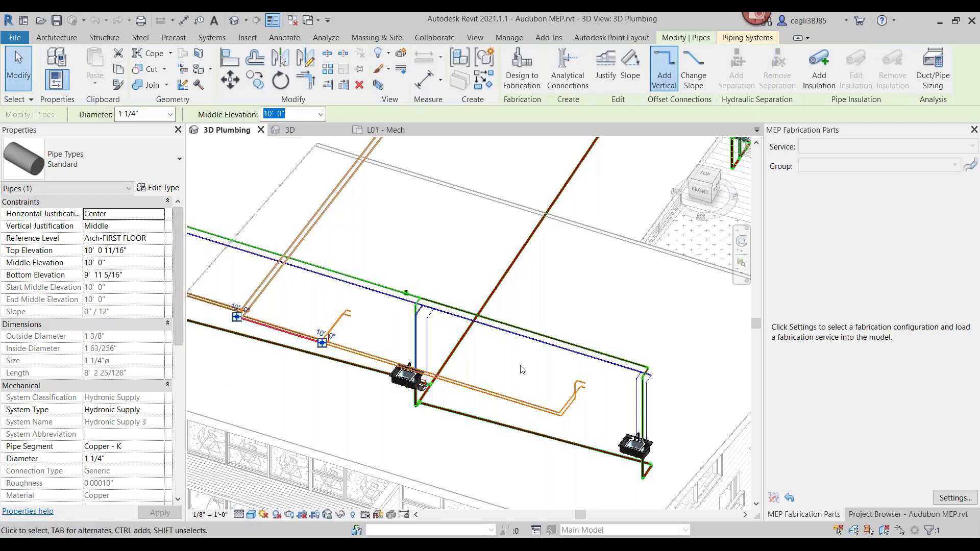
key(Escape)
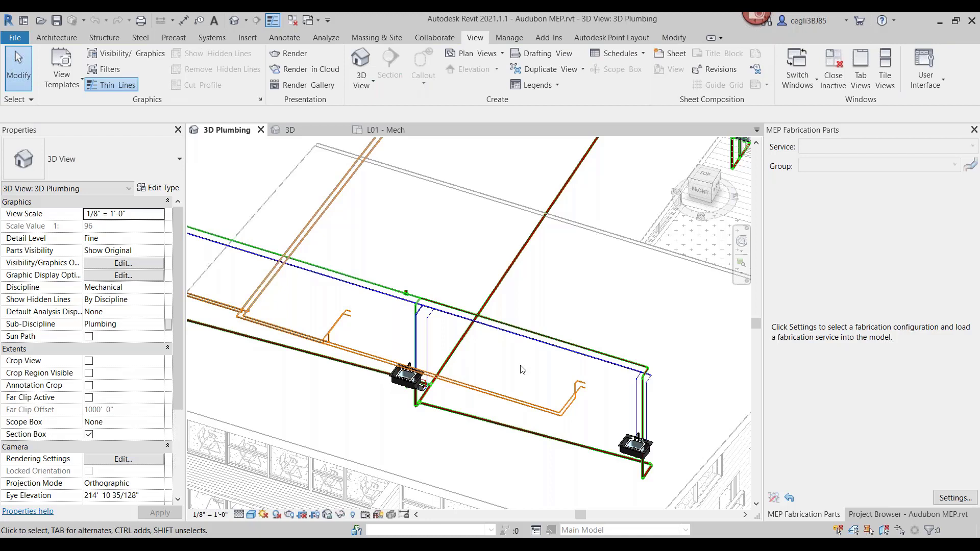
scroll(522, 368, down, 5)
scroll(522, 369, down, 2)
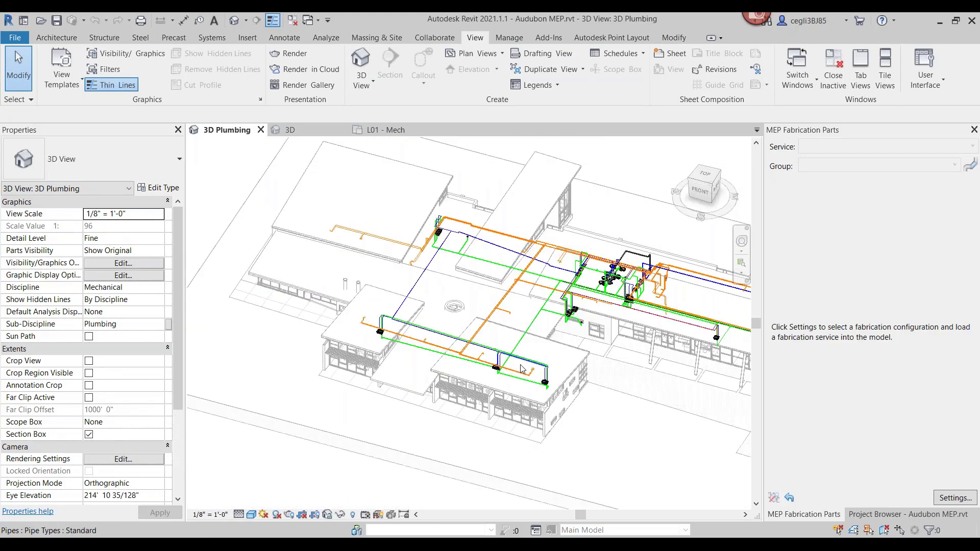
- Hide the Sanitary, Undefined, Fire Protection - Wet, Domestic Hot Water and Hydronic filters
key(v)
key(g)
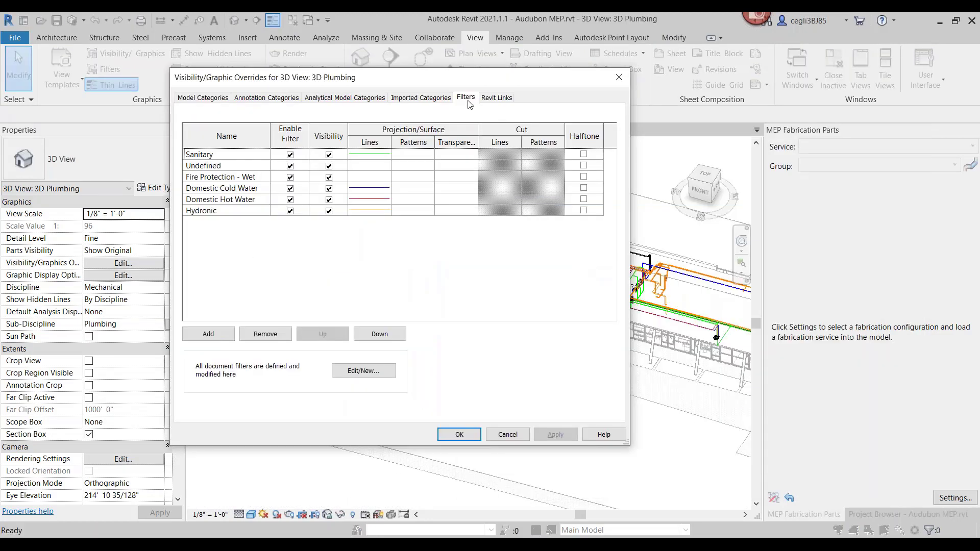
click(329, 155)
click(328, 166)
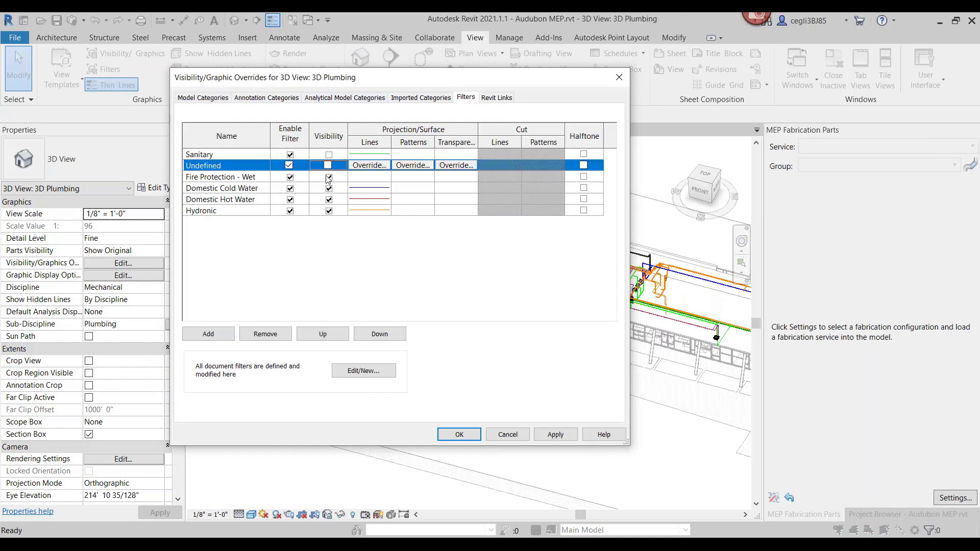
click(329, 177)
click(329, 199)
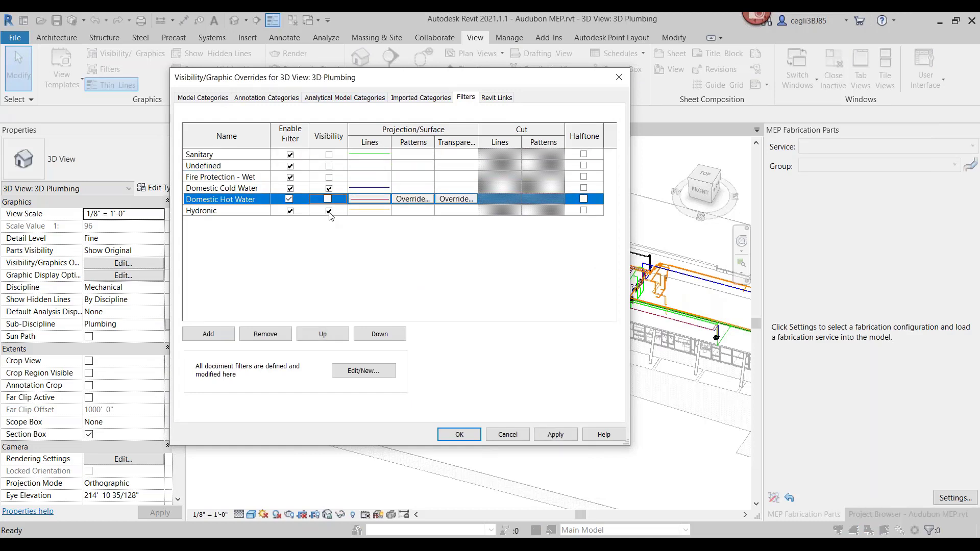
click(328, 211)
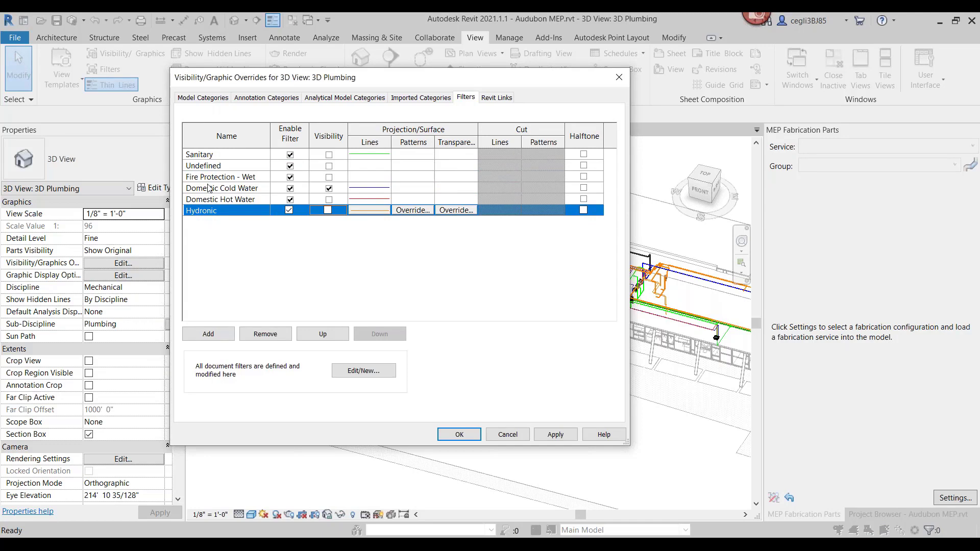
click(244, 191)
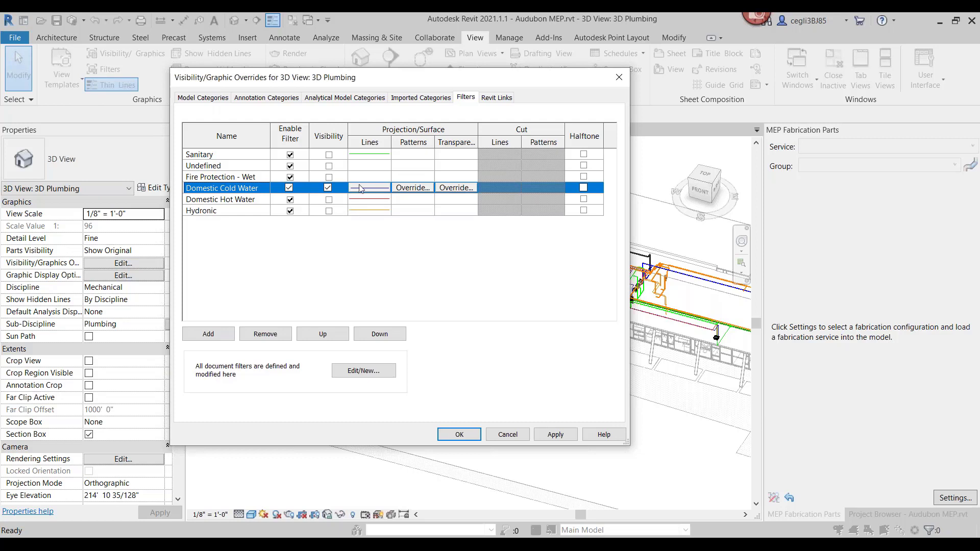
click(460, 437)
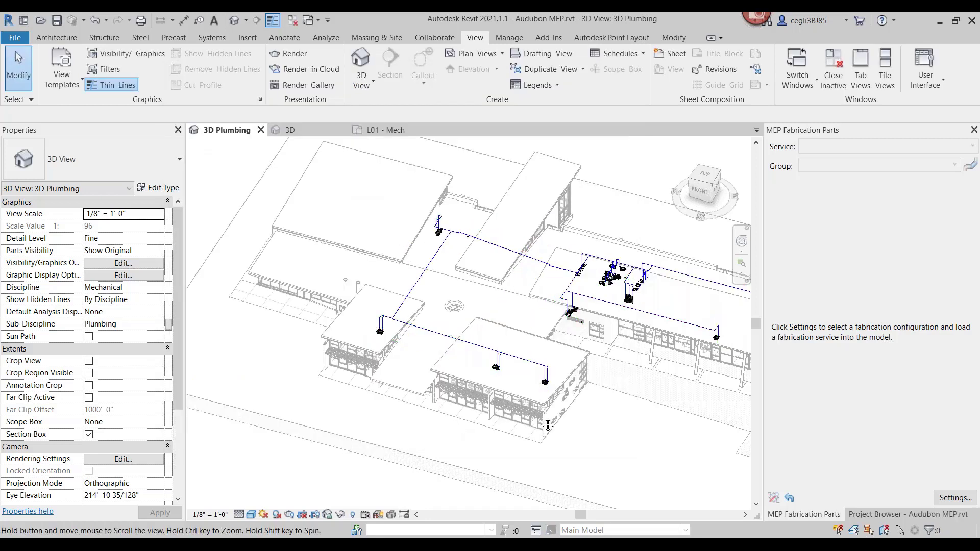
- Inspect the properties of a cold water elbow and the angled pipe beside it
middle_drag(503, 418, 476, 438)
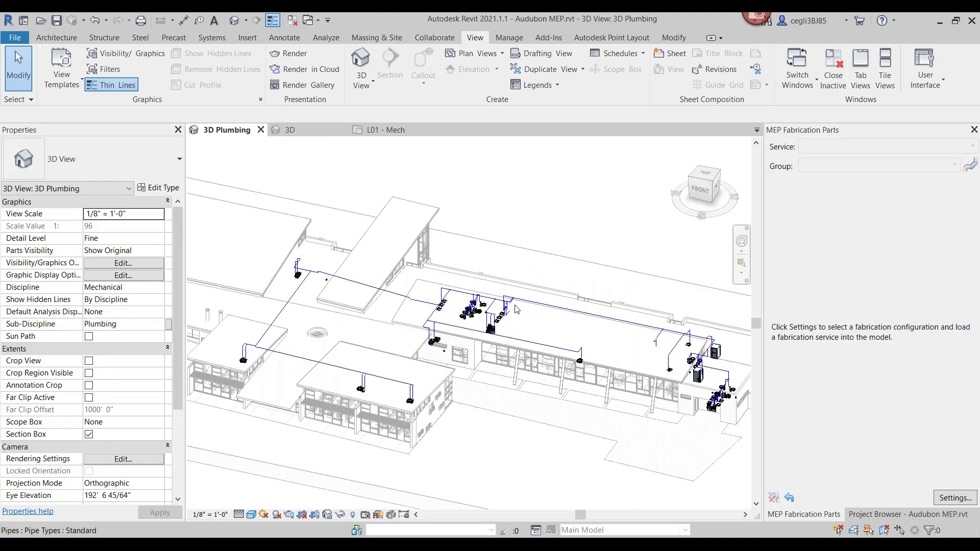
scroll(516, 309, up, 3)
scroll(515, 309, up, 5)
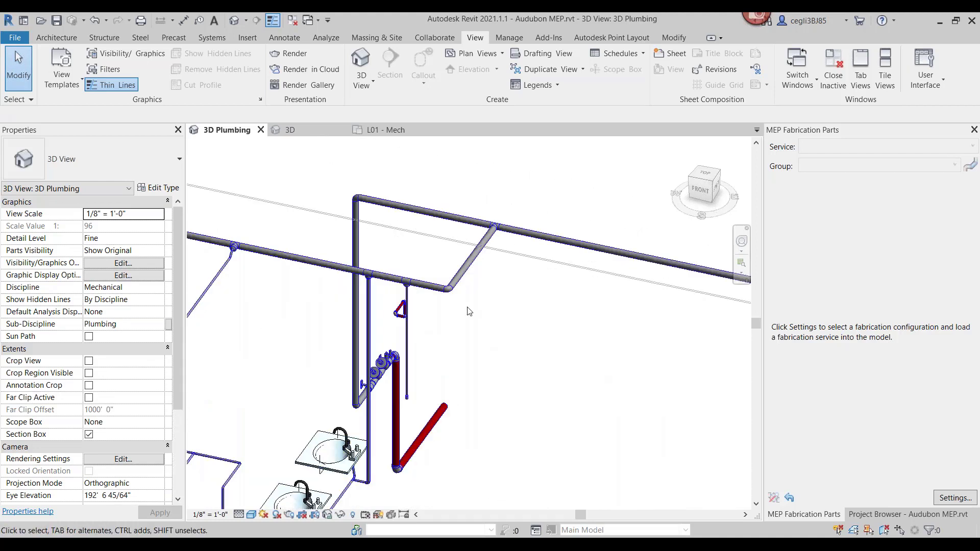
scroll(469, 311, up, 1)
scroll(469, 310, up, 2)
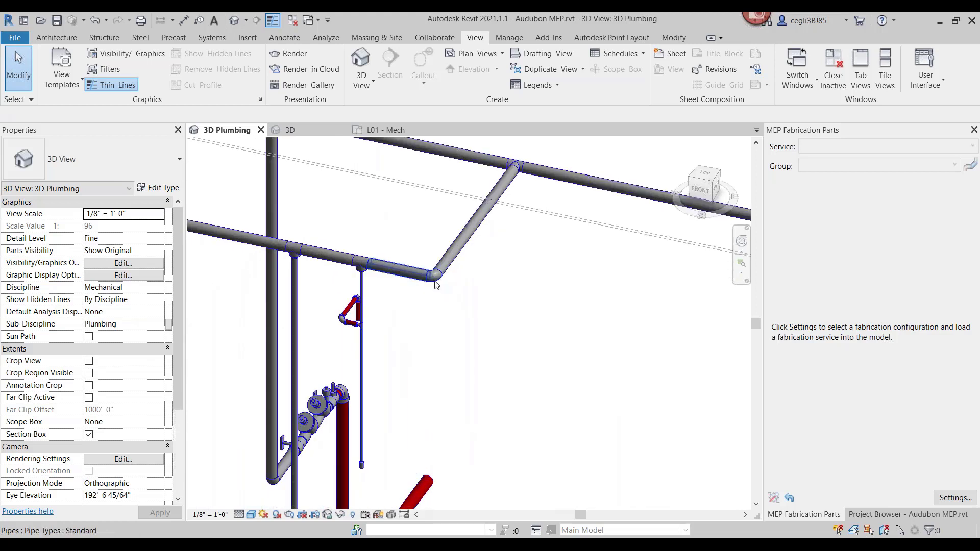
click(488, 312)
scroll(444, 288, up, 3)
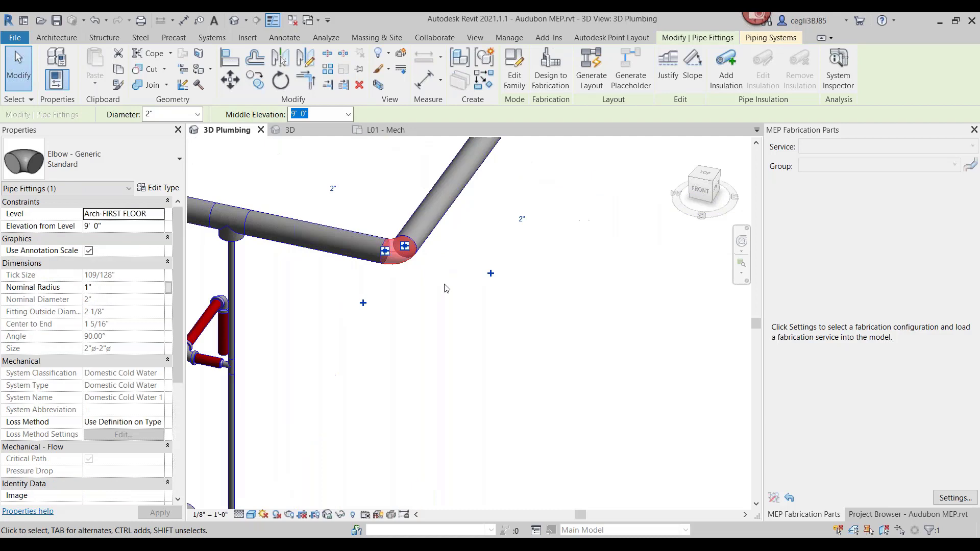
click(270, 422)
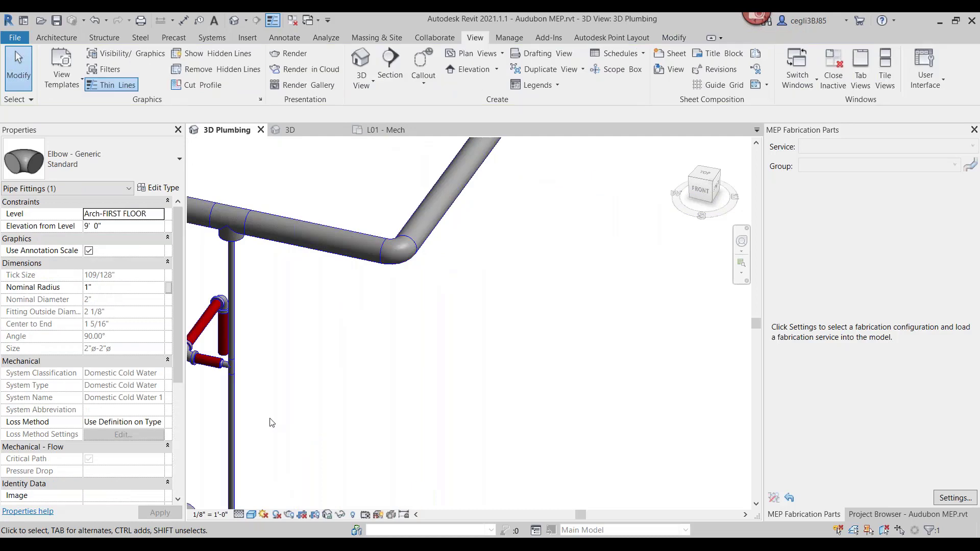
click(422, 235)
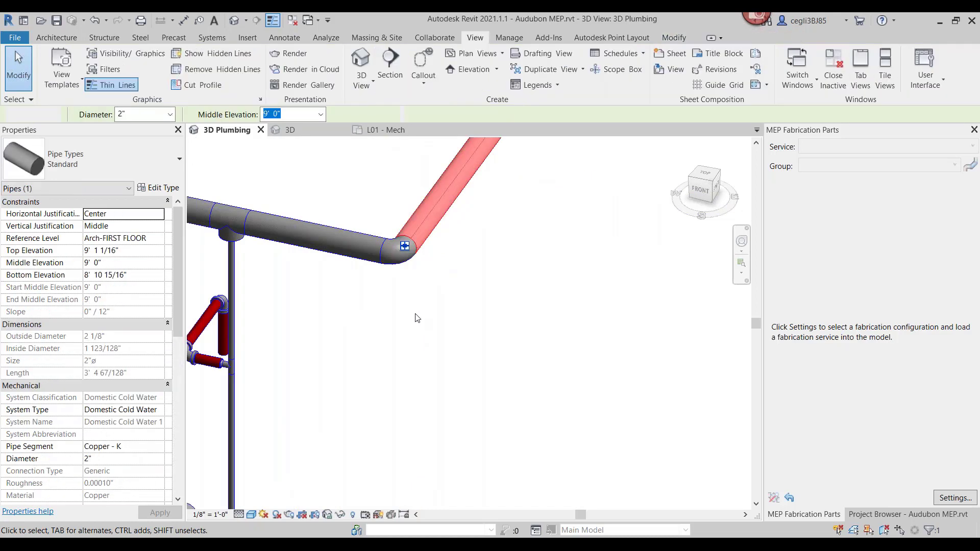
click(417, 318)
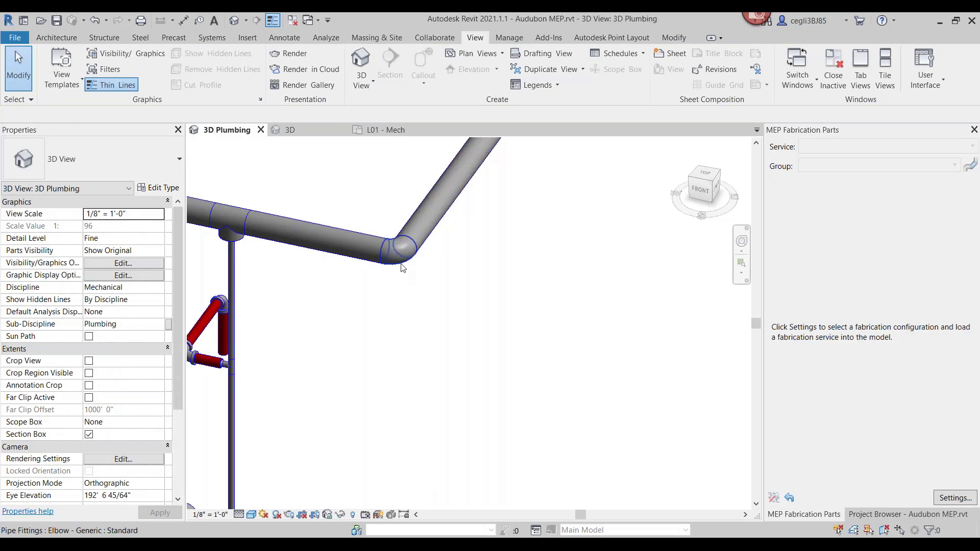
click(402, 267)
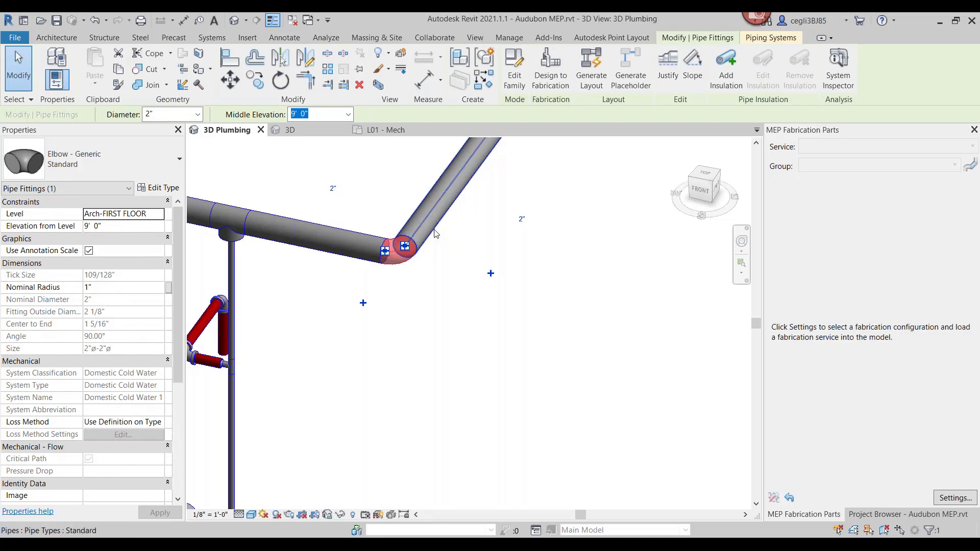
click(439, 199)
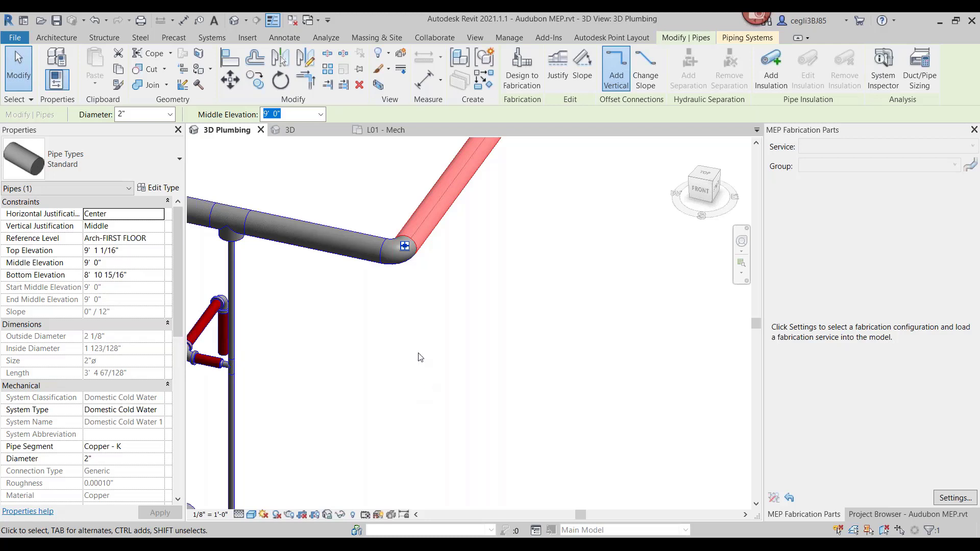
key(Escape)
key(Escape)
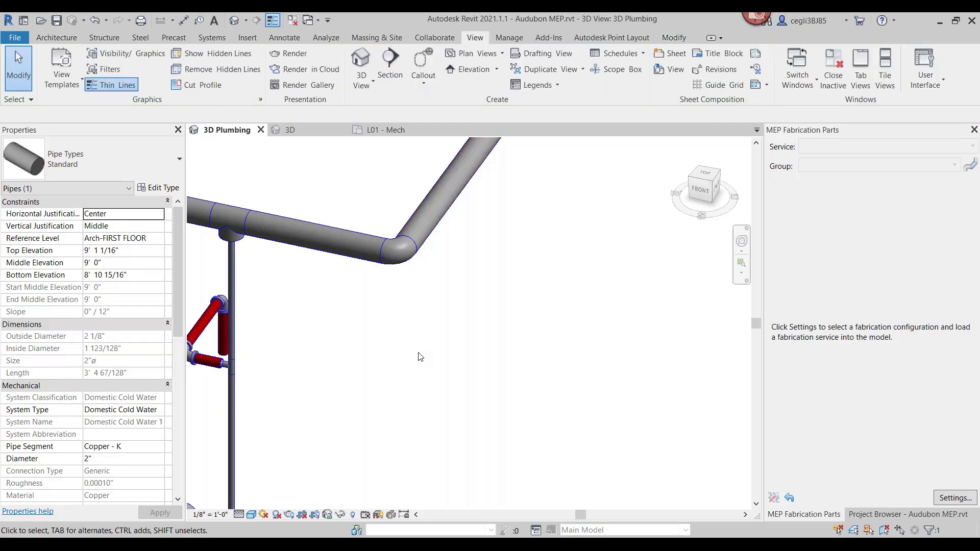
- Check the long horizontal cold water pipe and riser-top elbow, then show the Systems tab
key(z)
key(f)
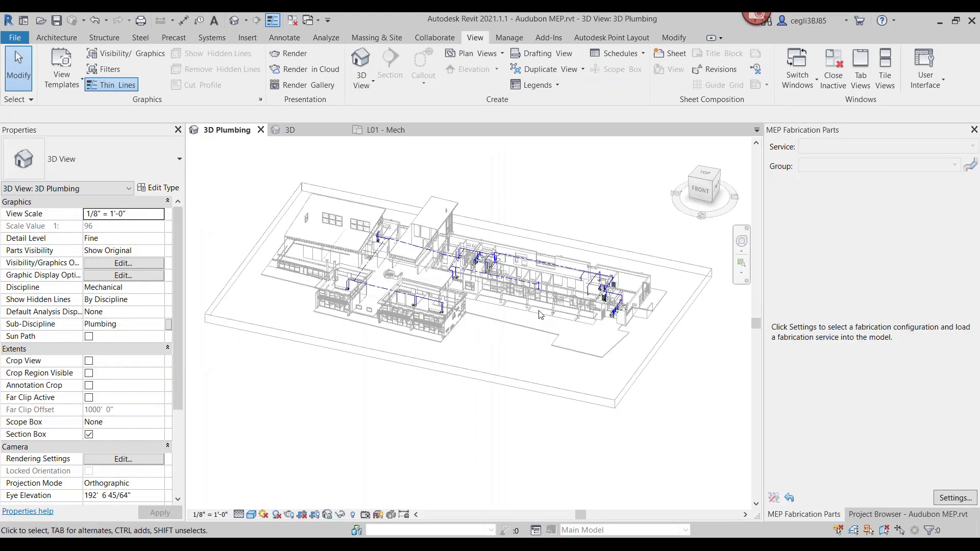
scroll(540, 315, up, 2)
scroll(541, 315, up, 2)
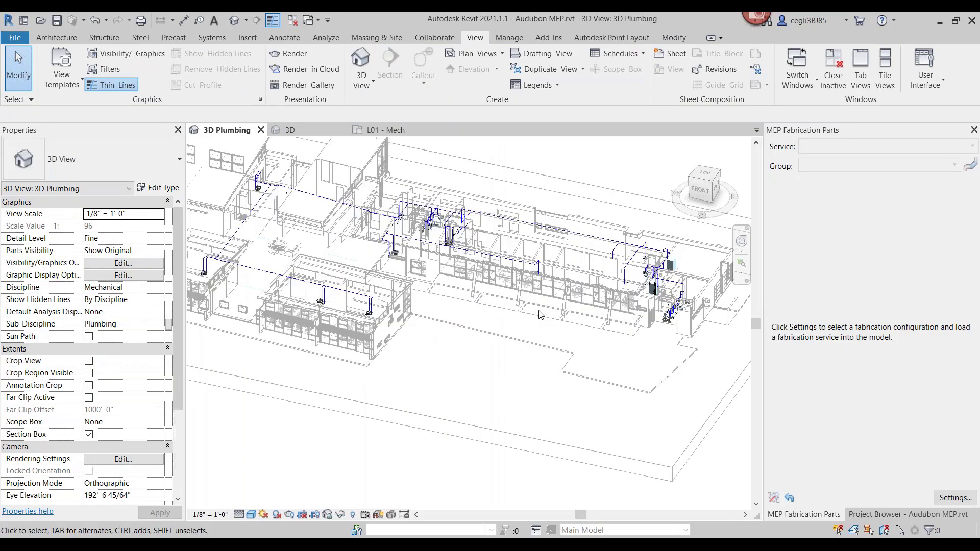
middle_drag(540, 315, 474, 382)
scroll(447, 307, up, 3)
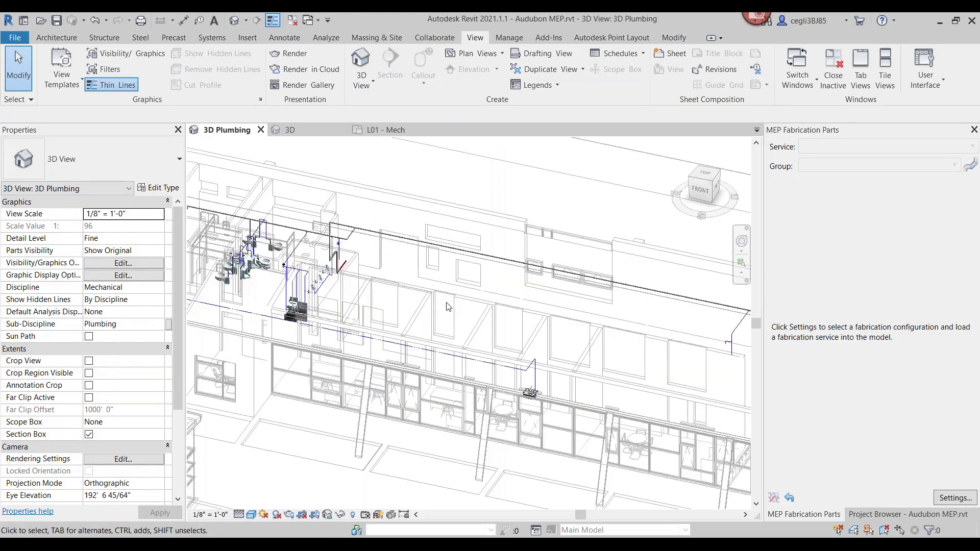
scroll(447, 306, up, 1)
scroll(447, 306, up, 1)
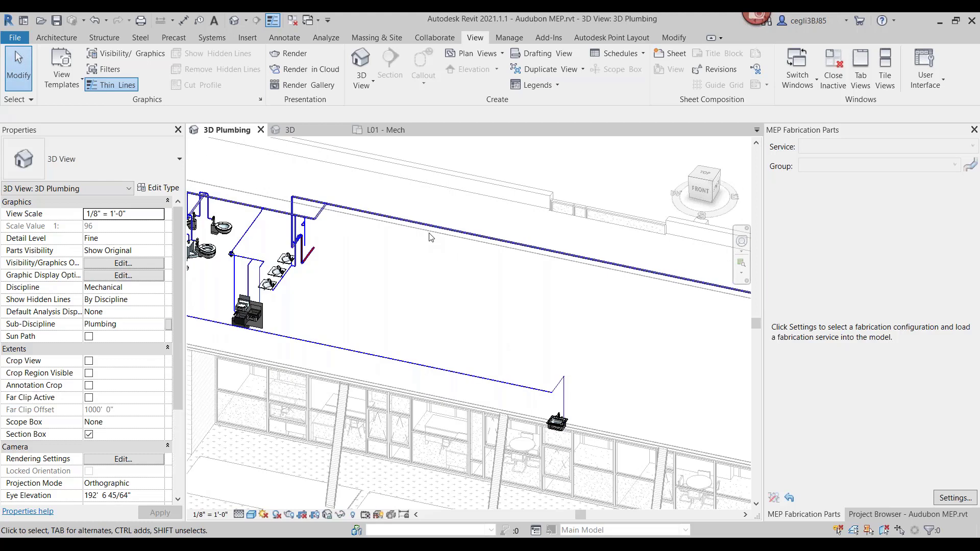
click(428, 230)
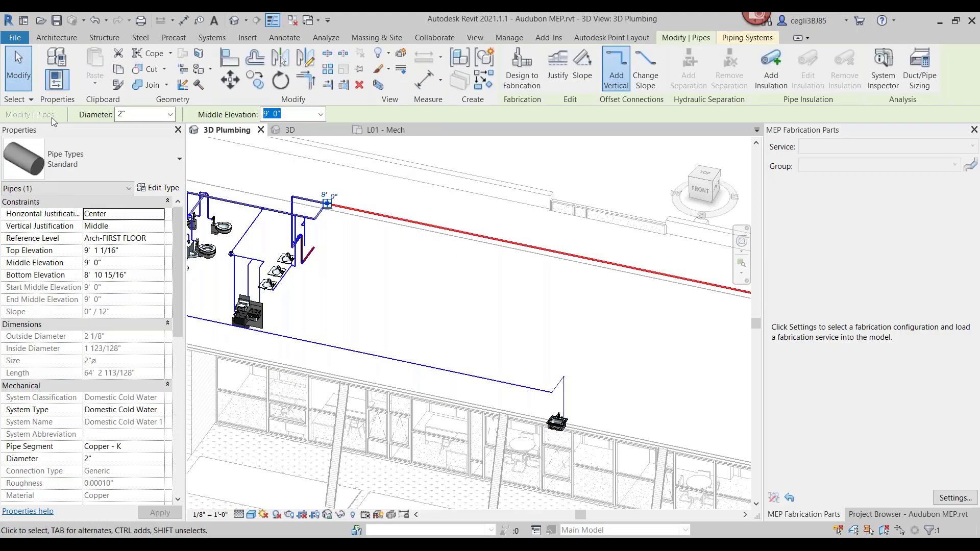
click(316, 230)
scroll(316, 231, up, 3)
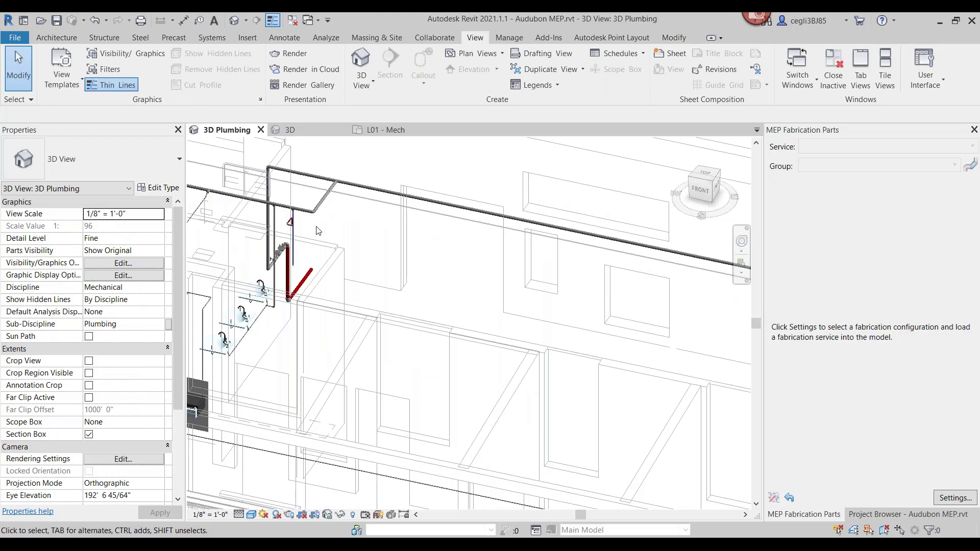
scroll(316, 230, up, 1)
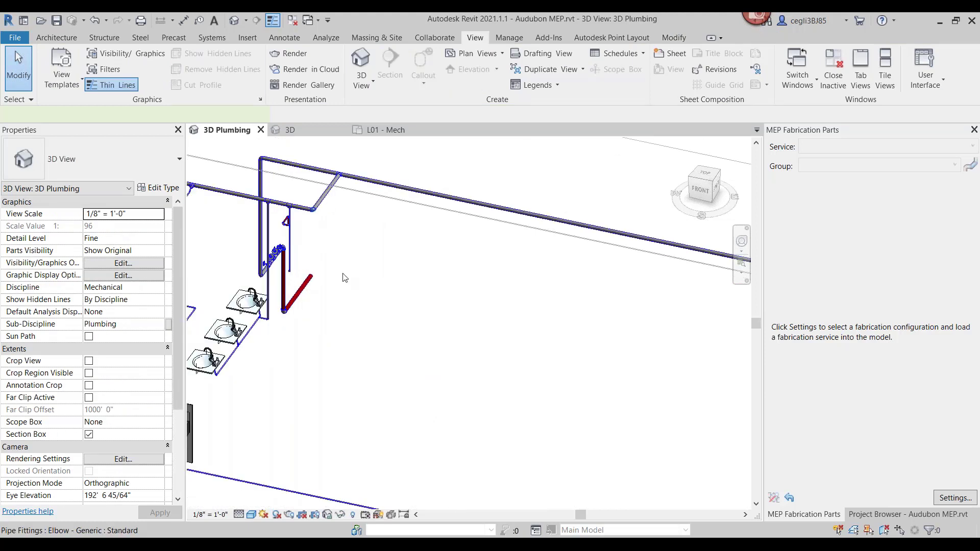
click(345, 278)
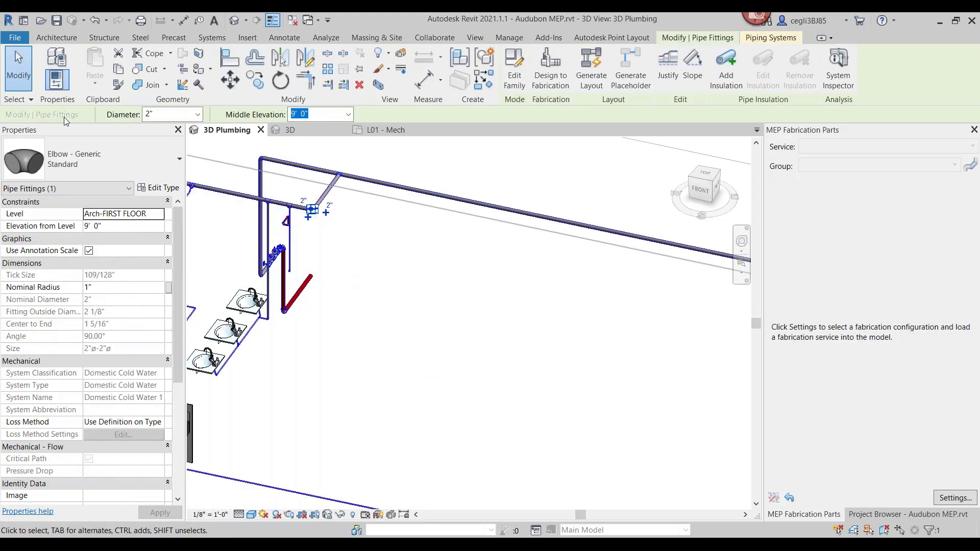
key(Escape)
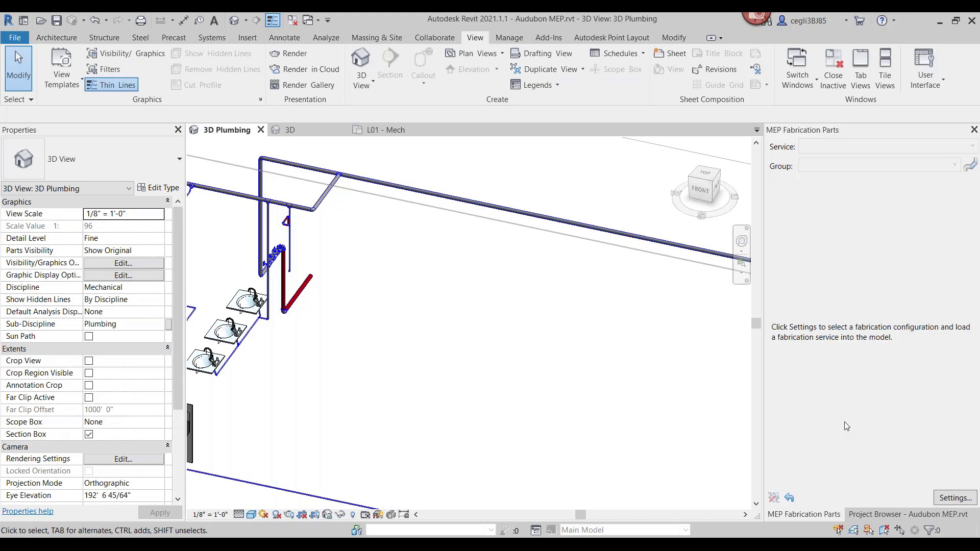
click(219, 41)
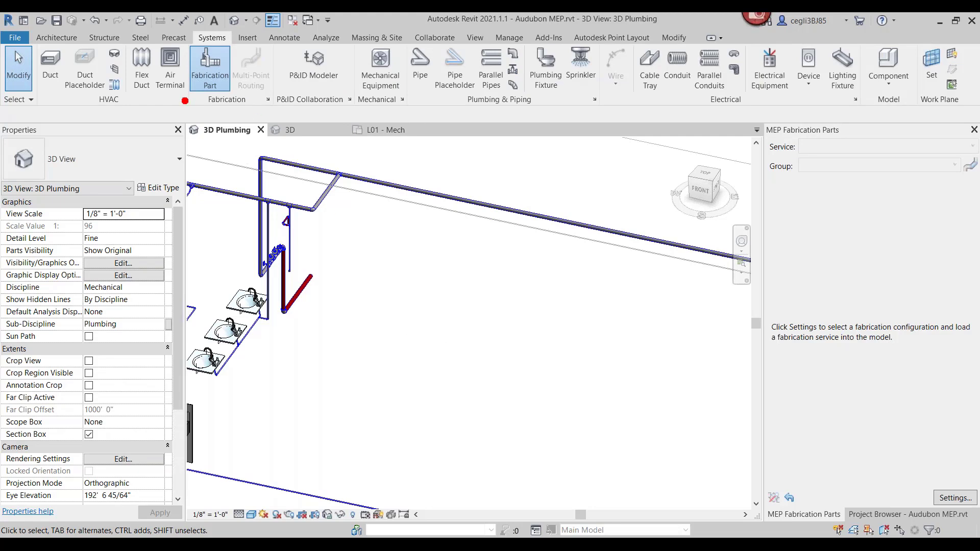
- Open the Fabrication Settings dialog from the MEP Fabrication Parts palette
mouse_move(185, 101)
mouse_down()
mouse_move(248, 110)
mouse_move(289, 77)
mouse_move(260, 19)
mouse_move(227, 18)
mouse_move(197, 31)
mouse_move(179, 96)
mouse_move(207, 88)
mouse_up()
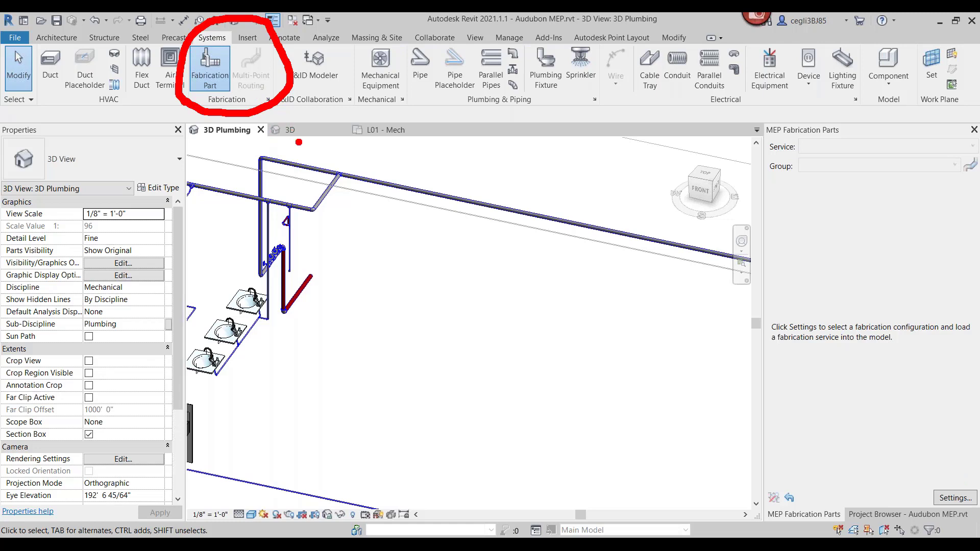
mouse_move(298, 133)
mouse_down()
mouse_move(274, 108)
mouse_move(274, 128)
mouse_move(293, 112)
mouse_up()
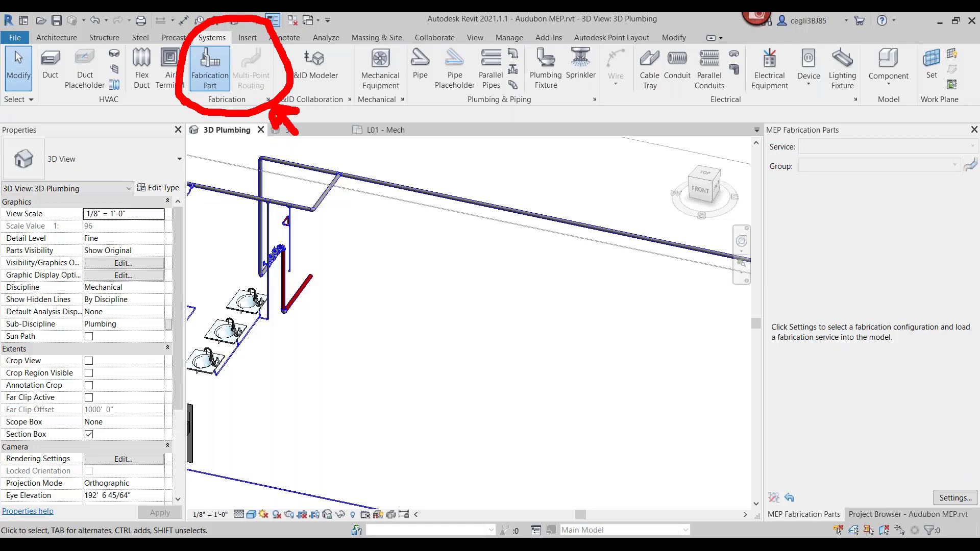
key(Escape)
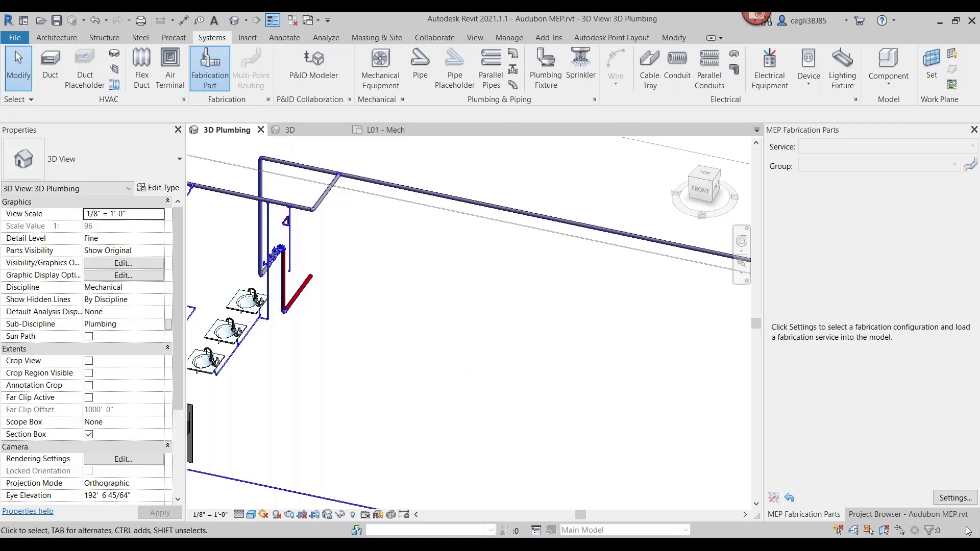
click(947, 499)
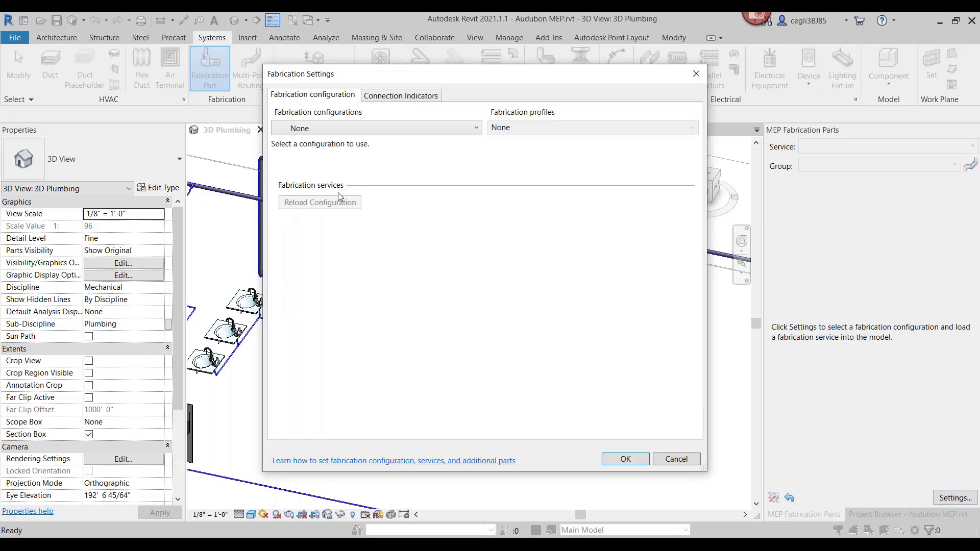
- Select Imperial Content V3.06 as the fabrication configuration and review its services list
click(347, 127)
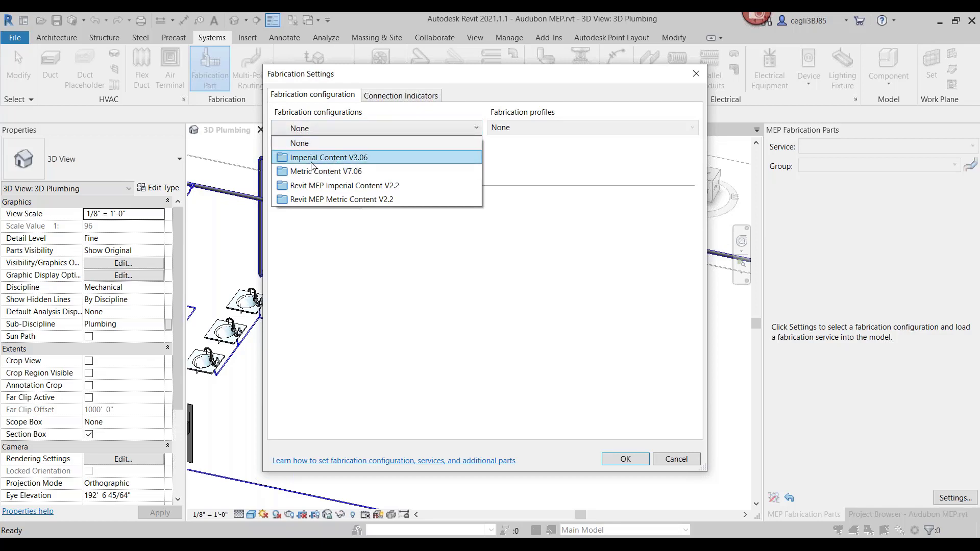
click(341, 159)
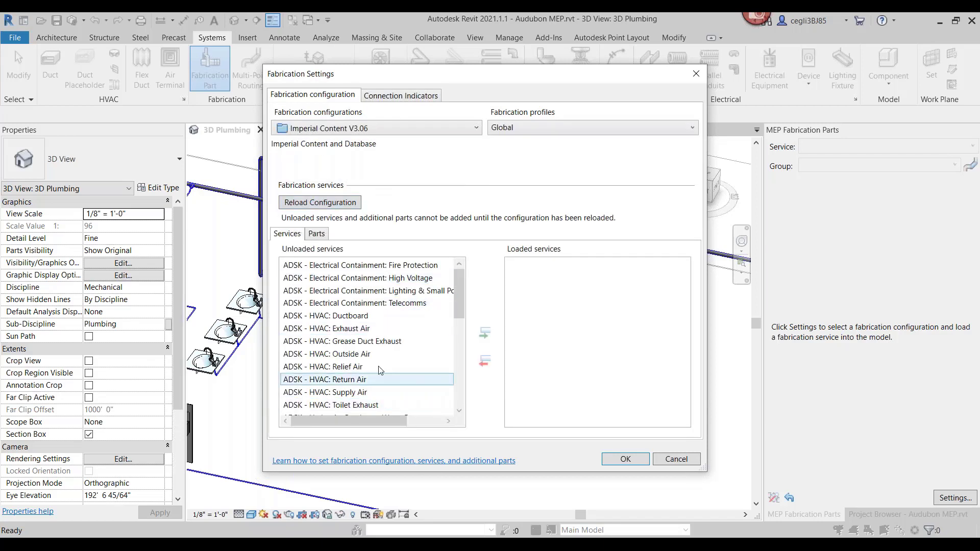
drag(461, 297, 452, 388)
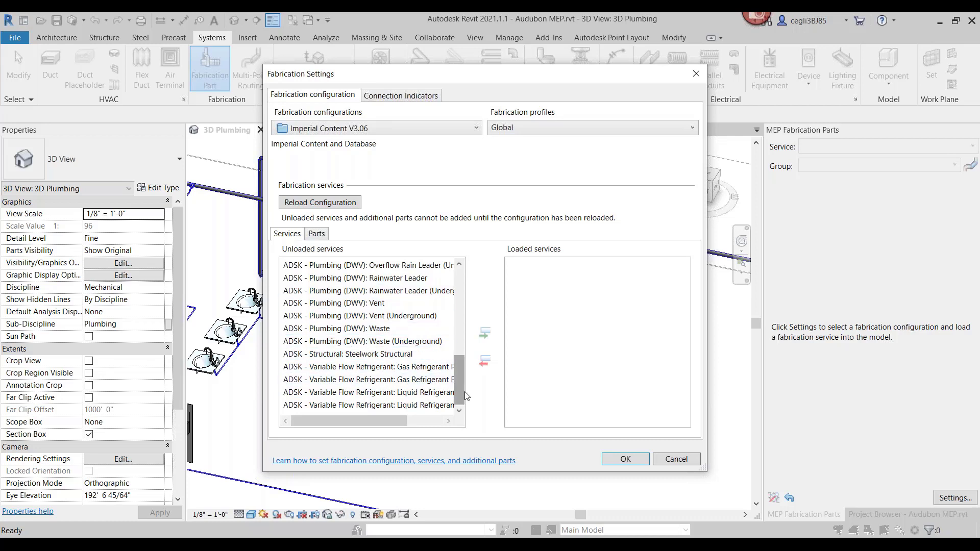
drag(454, 382, 457, 289)
click(347, 130)
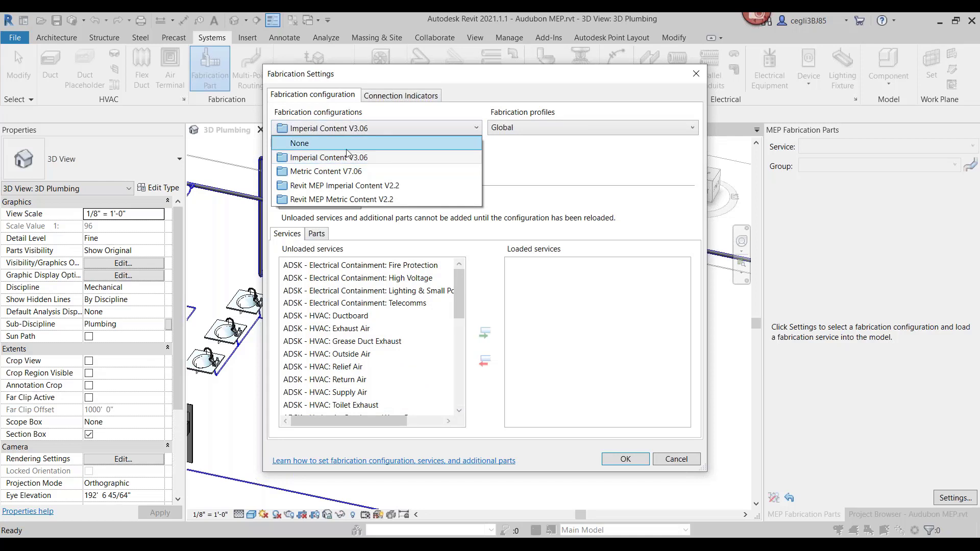
- Switch the fabrication configuration to Revit MEP Imperial Content V2.2 and scroll its services
click(346, 185)
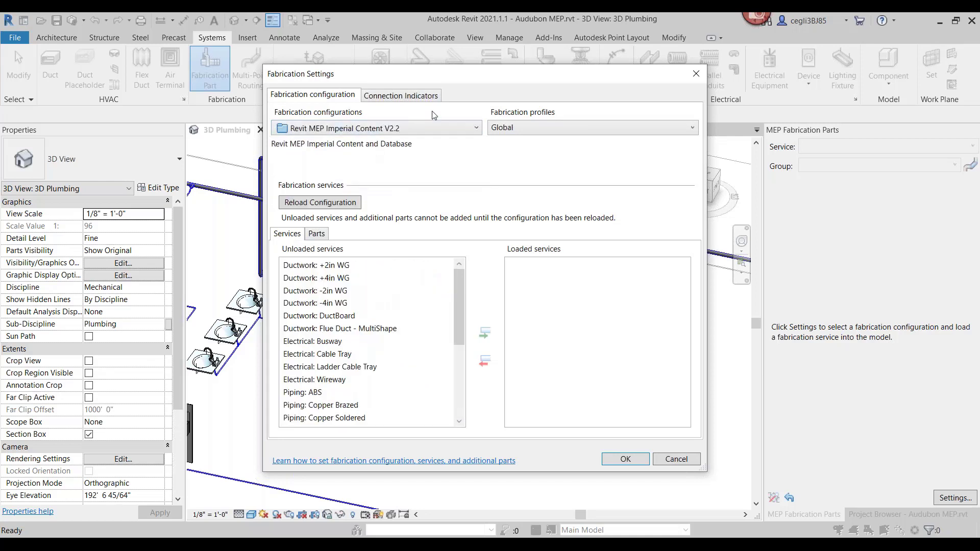
scroll(456, 321, down, 1)
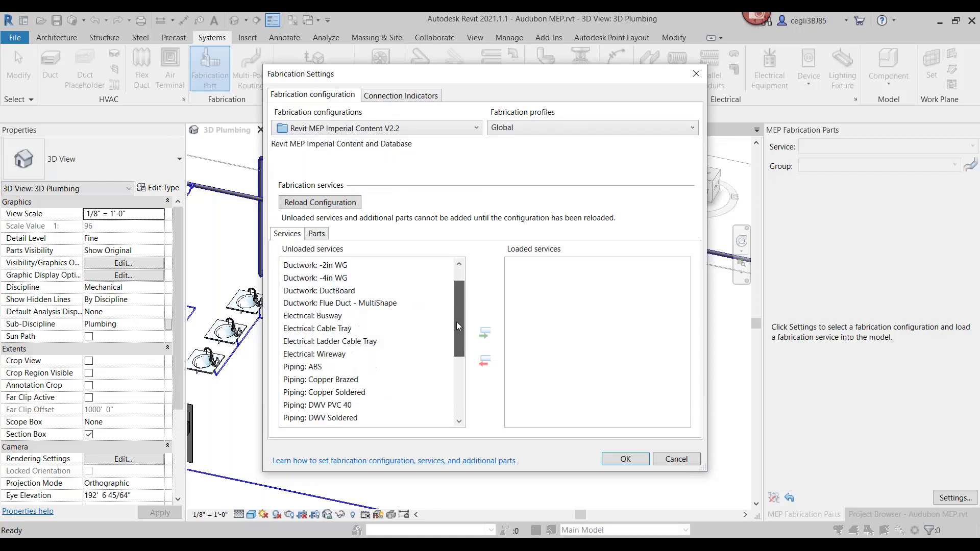
scroll(456, 340, down, 3)
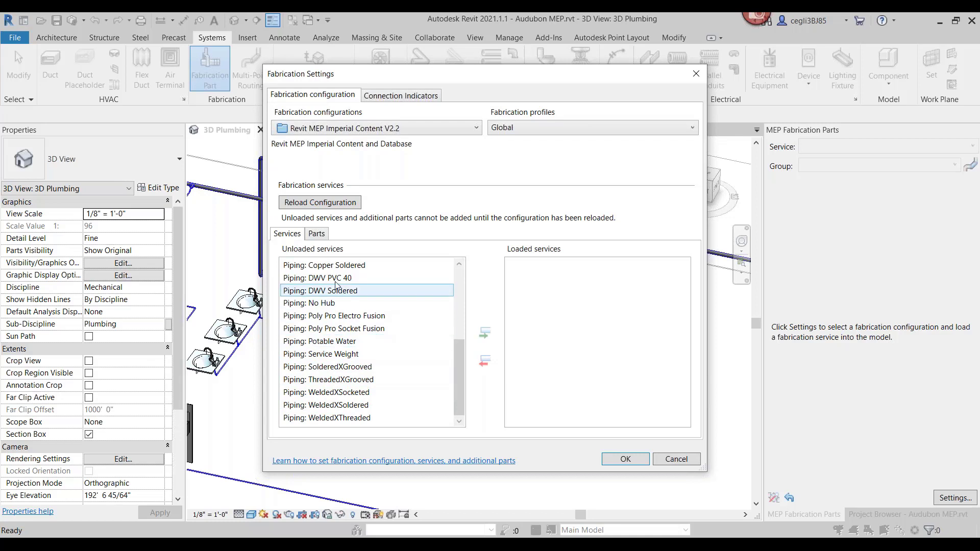
scroll(459, 362, up, 3)
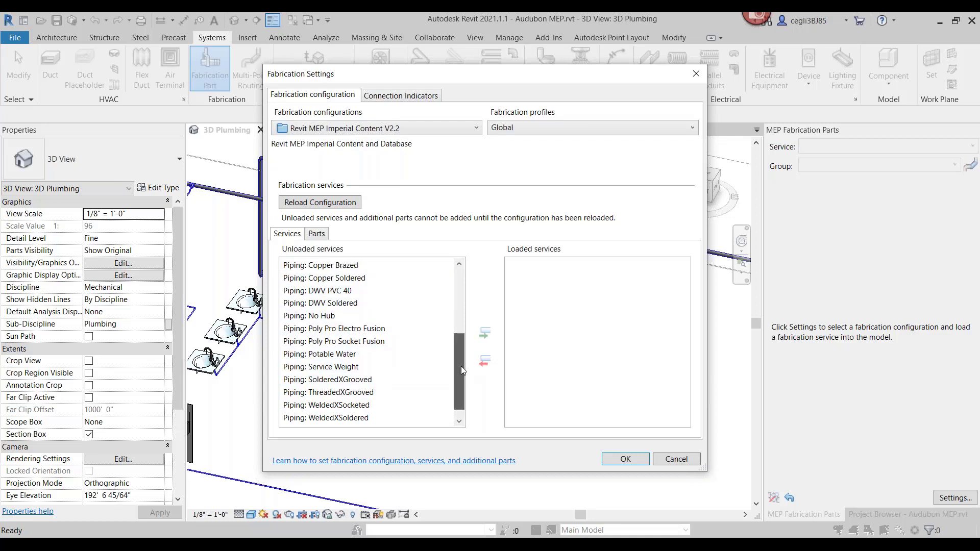
drag(457, 332, 455, 298)
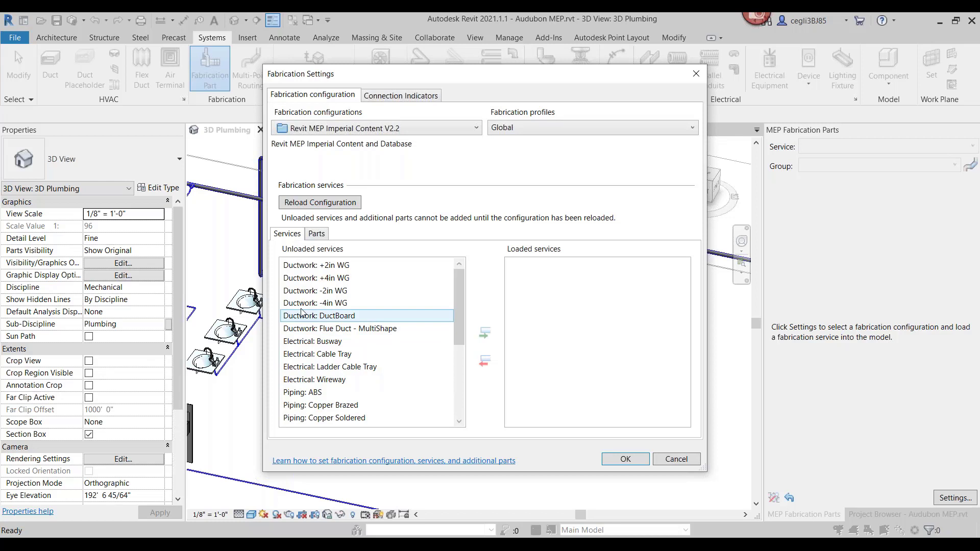
- Load the +2in WG, Busway, DWV PVC 40 and Copper Soldered services and confirm
click(317, 266)
double_click(317, 266)
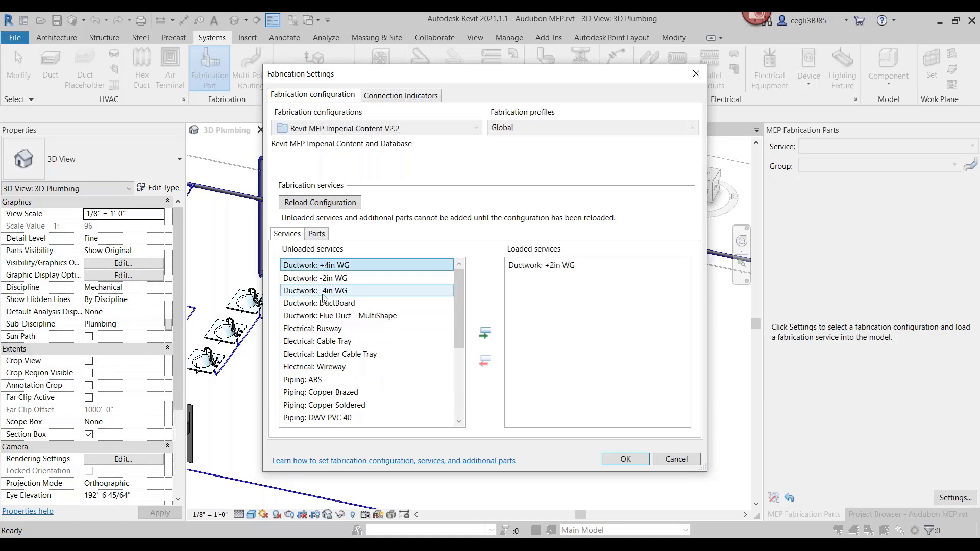
double_click(317, 331)
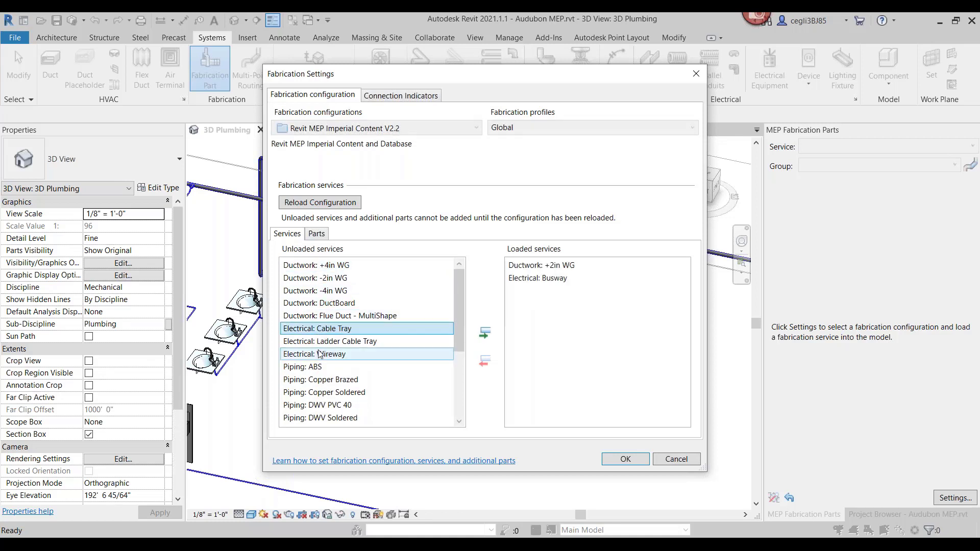
click(314, 406)
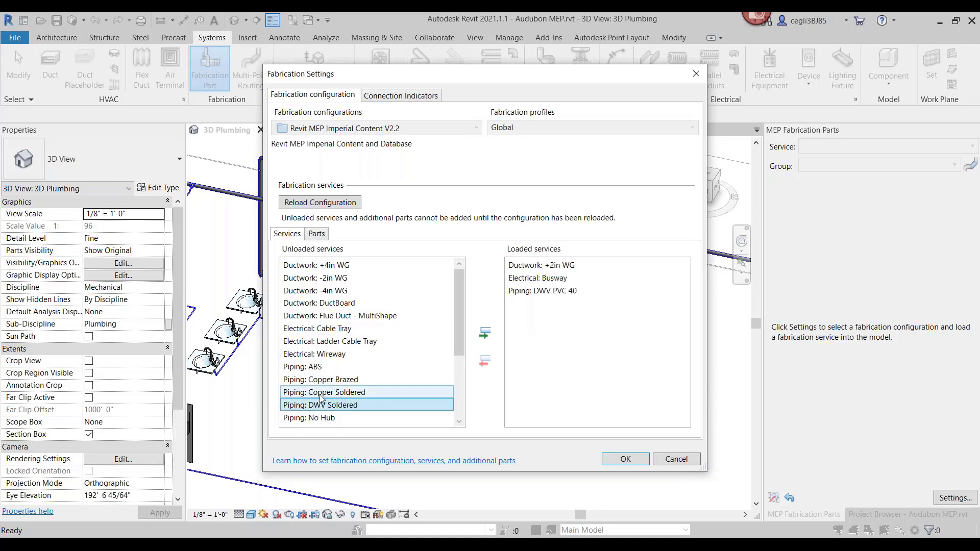
double_click(321, 392)
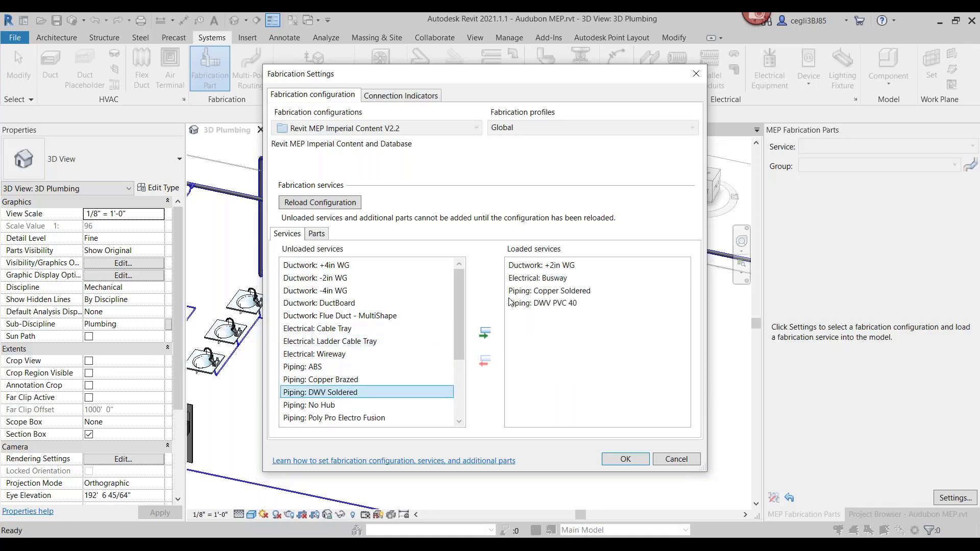
mouse_move(407, 360)
mouse_down()
mouse_move(441, 316)
mouse_move(543, 347)
mouse_move(530, 352)
mouse_move(533, 334)
mouse_up()
click(381, 315)
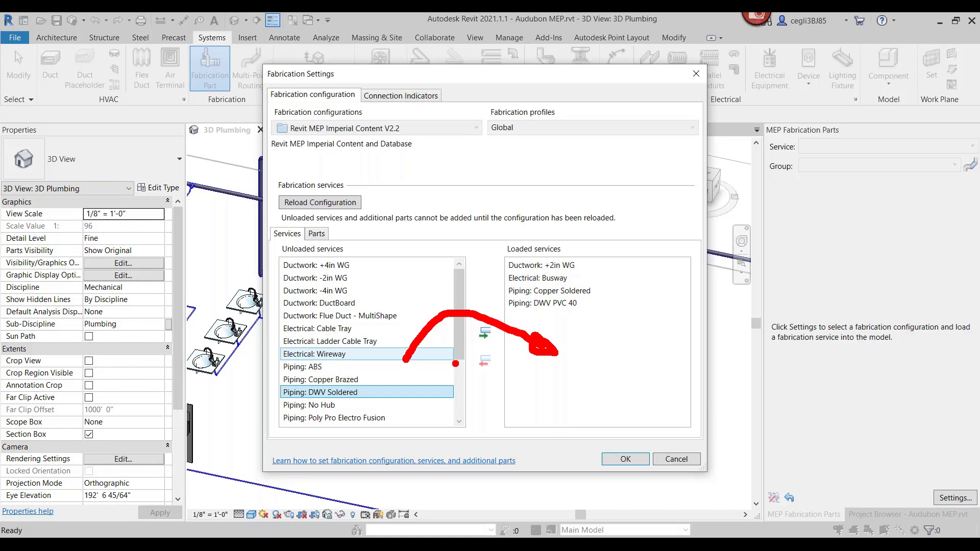
mouse_move(468, 341)
mouse_down()
mouse_move(490, 344)
mouse_move(495, 329)
mouse_move(468, 342)
mouse_up()
key(Escape)
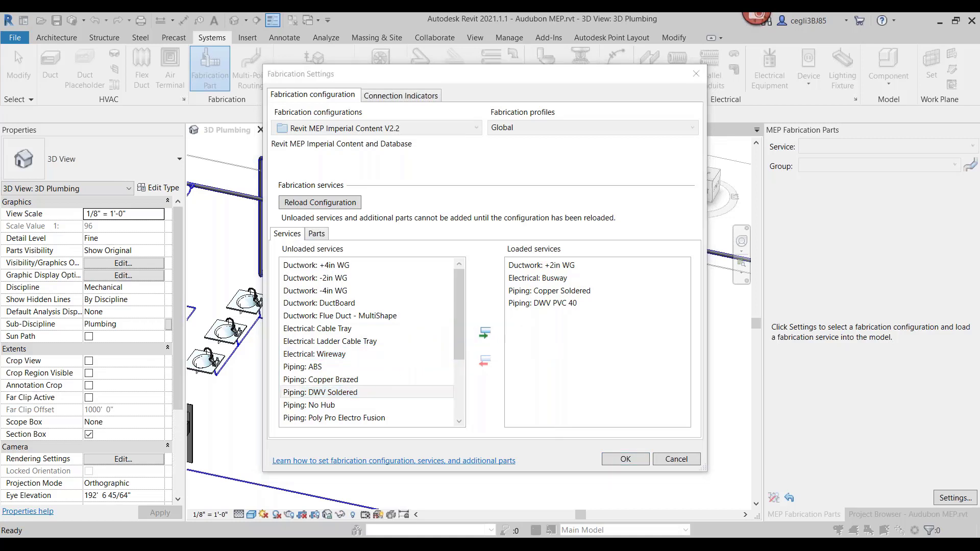
click(623, 460)
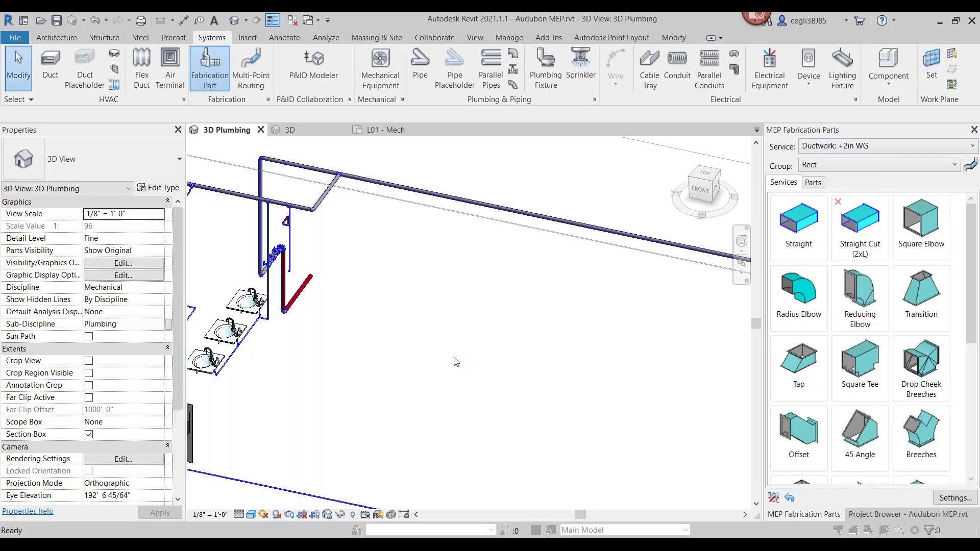
- Open Visibility/Graphic Overrides for the 3D Plumbing view with VG
key(v)
key(g)
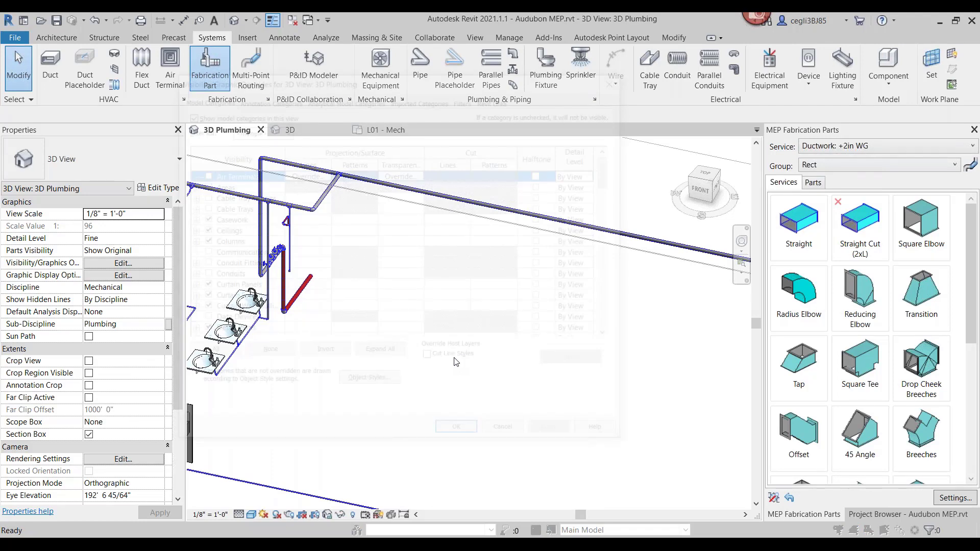
- Check the Conduit Fittings, Pipes and MEP Fabrication Pipework category rows, then cancel without changes
click(239, 268)
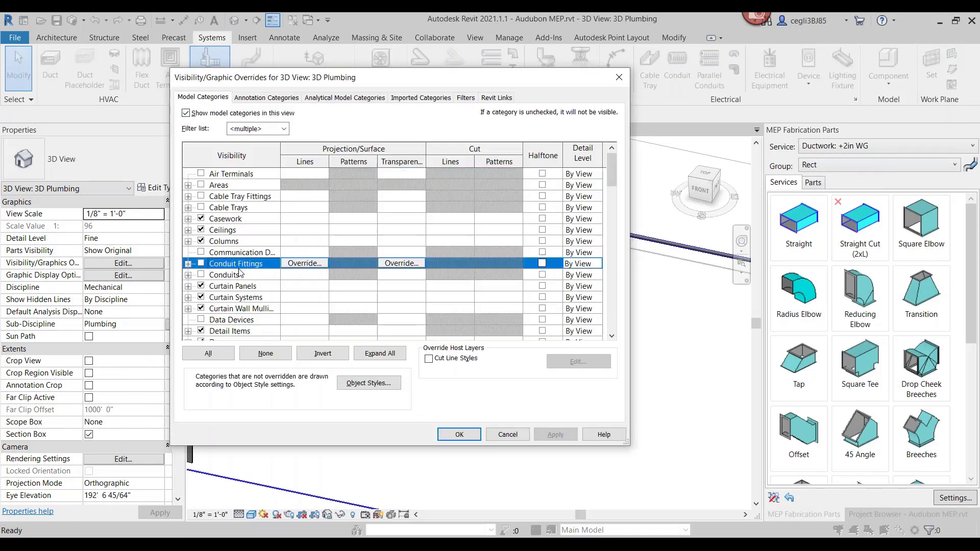
scroll(239, 271, down, 10)
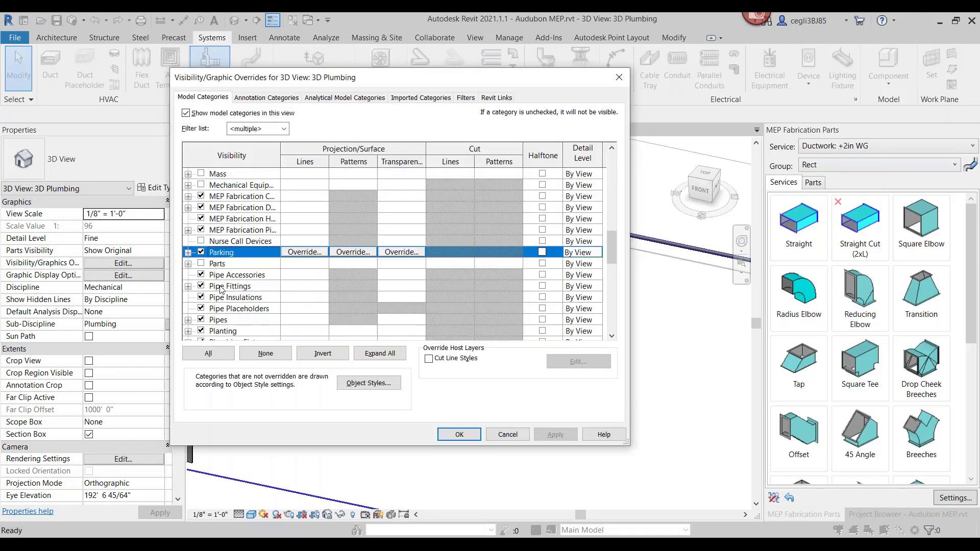
click(228, 319)
scroll(228, 323, down, 2)
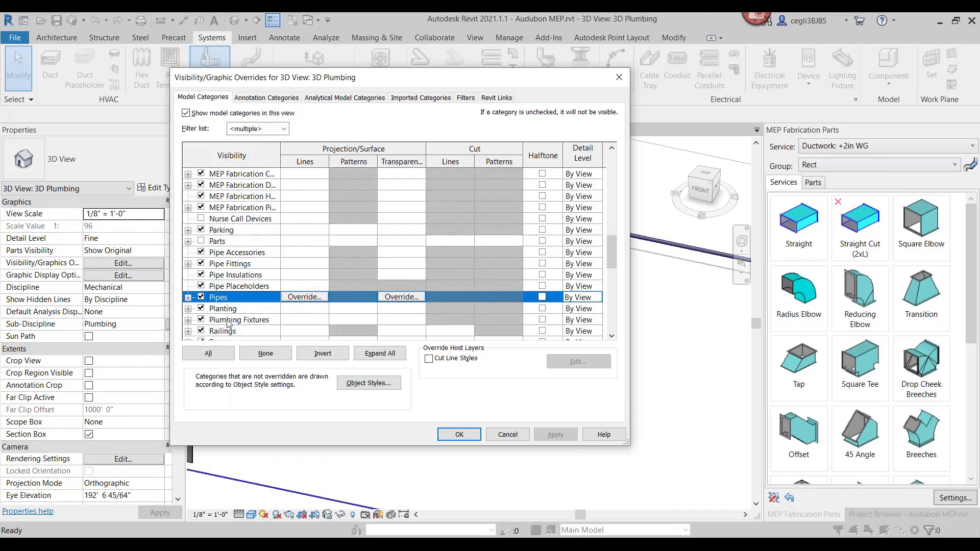
scroll(228, 324, down, 5)
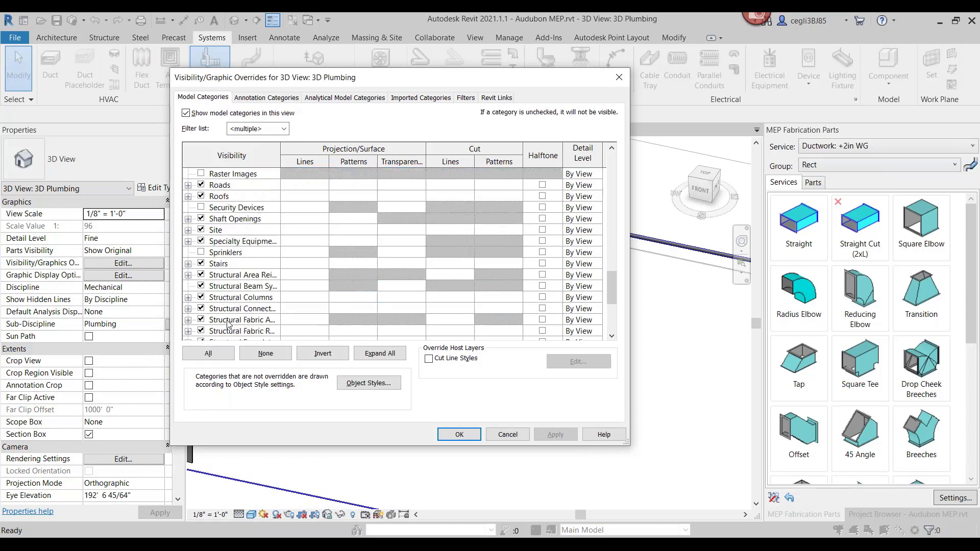
scroll(228, 324, up, 2)
scroll(228, 324, down, 5)
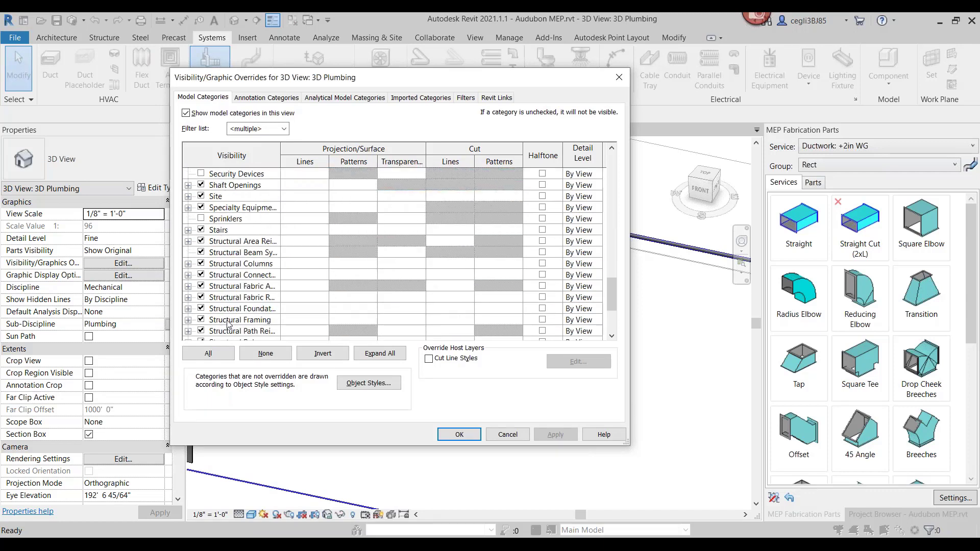
scroll(228, 323, up, 5)
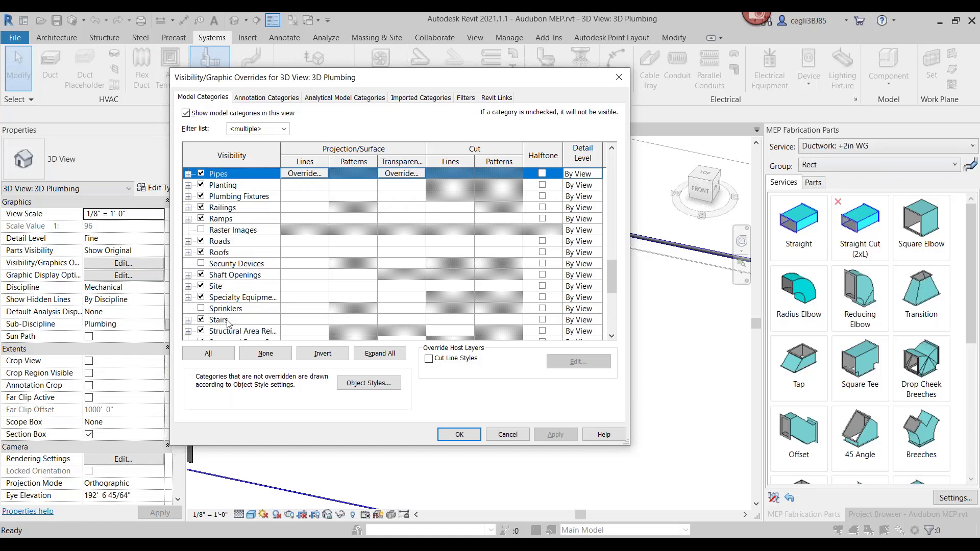
scroll(228, 323, up, 5)
drag(280, 148, 322, 149)
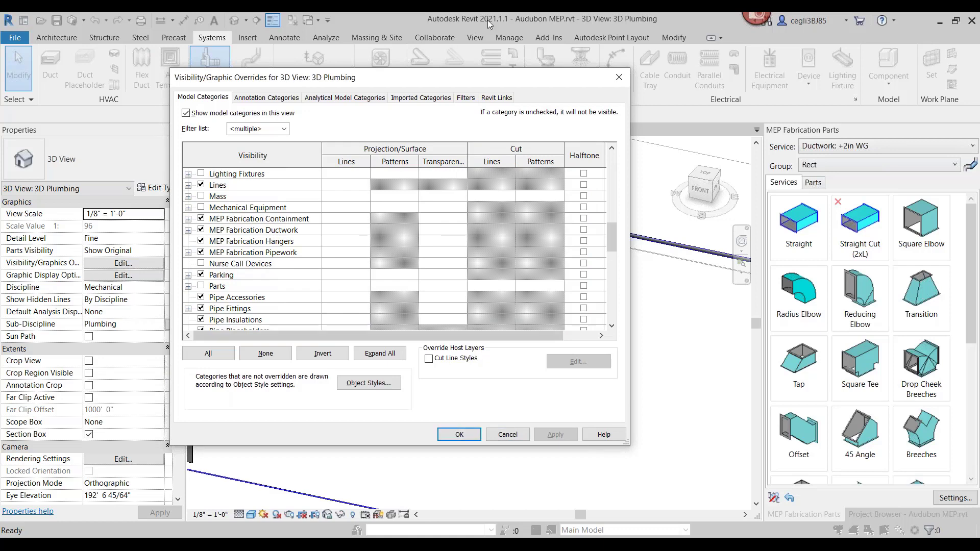
click(506, 433)
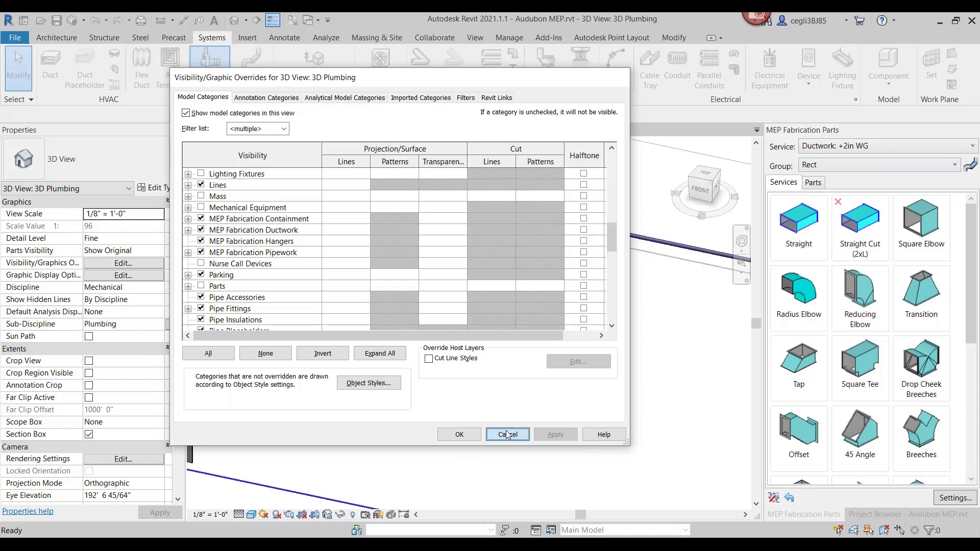
- Zoom and pan to frame the cold water pipe run beside the double kitchen sink
click(507, 434)
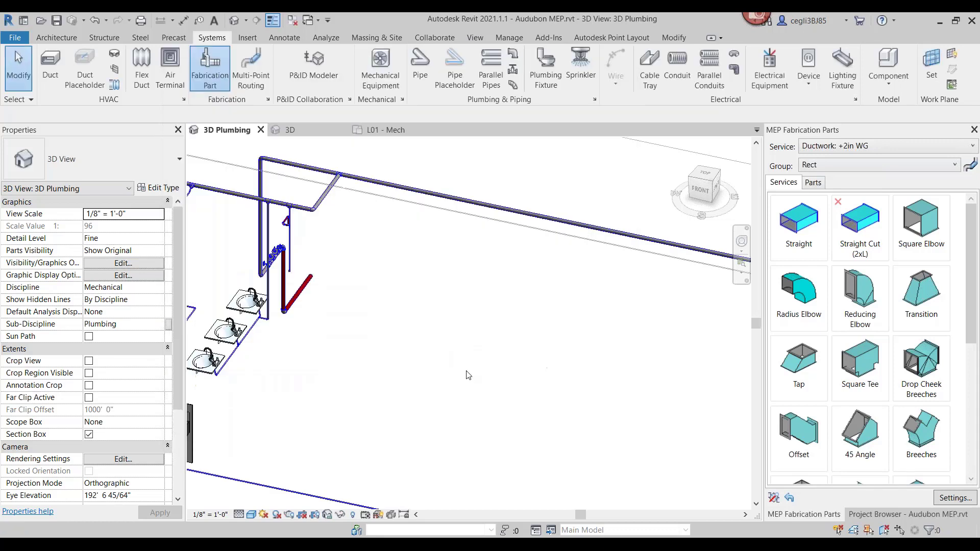
scroll(343, 360, down, 5)
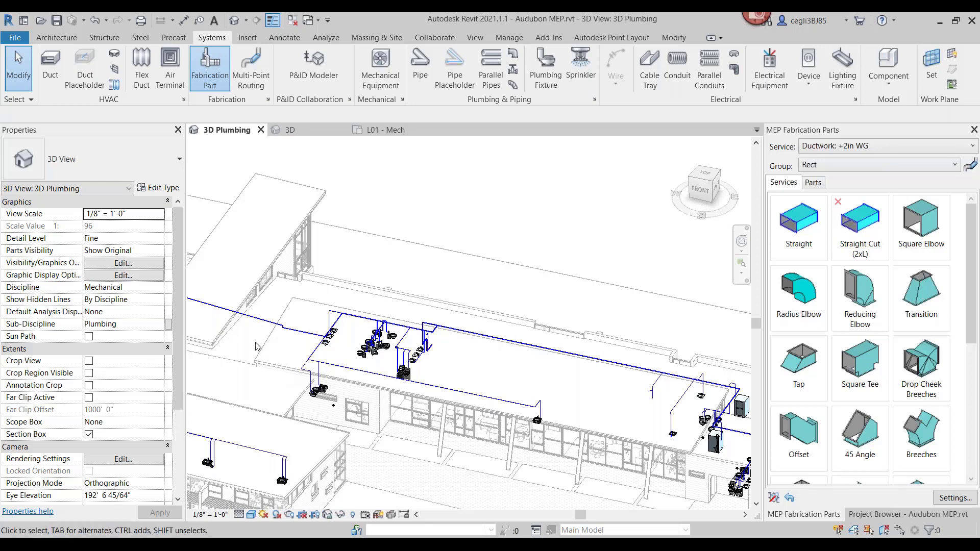
middle_drag(256, 346, 436, 373)
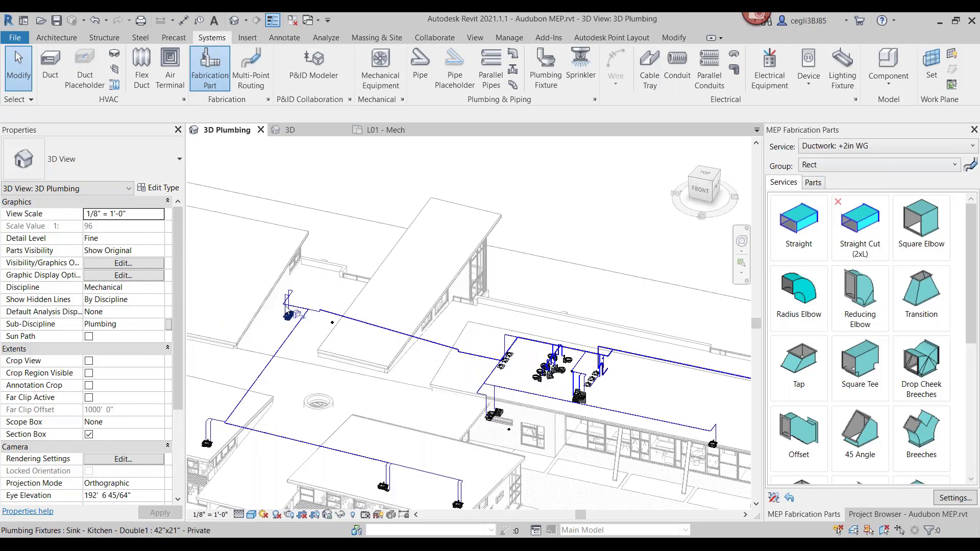
scroll(286, 315, up, 3)
scroll(284, 327, up, 2)
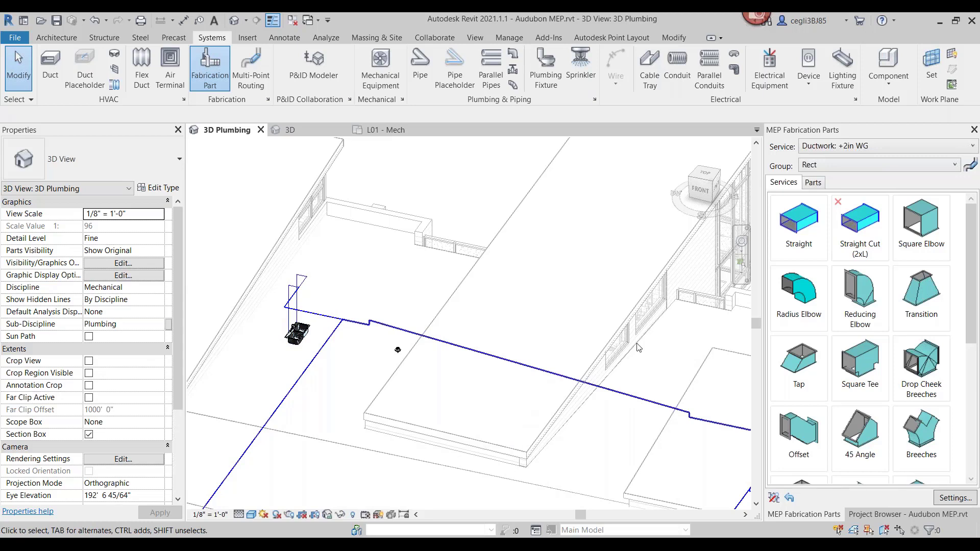
- Switch the service to Piping: Copper Soldered, place a Type L Hard Copper part, then window-select nearby pipes
click(849, 147)
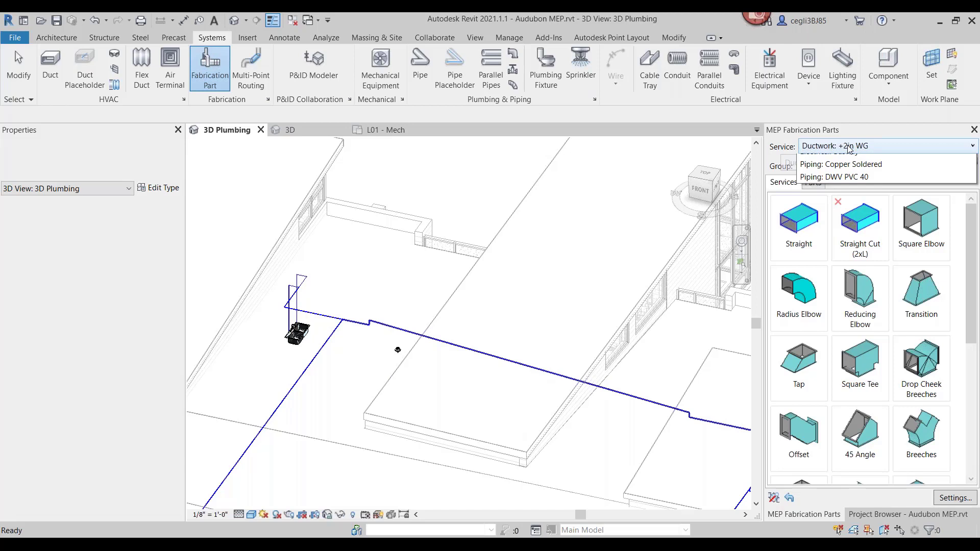
click(849, 147)
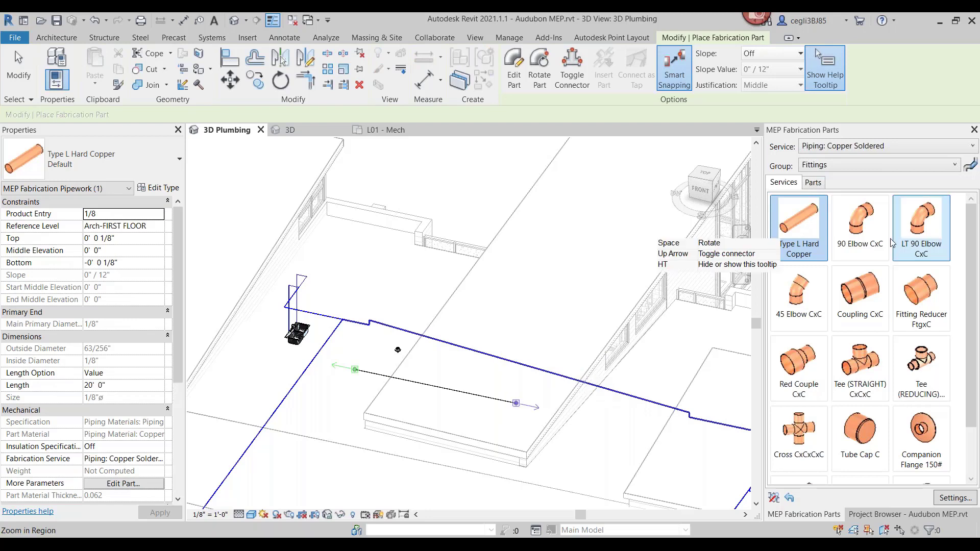
click(860, 222)
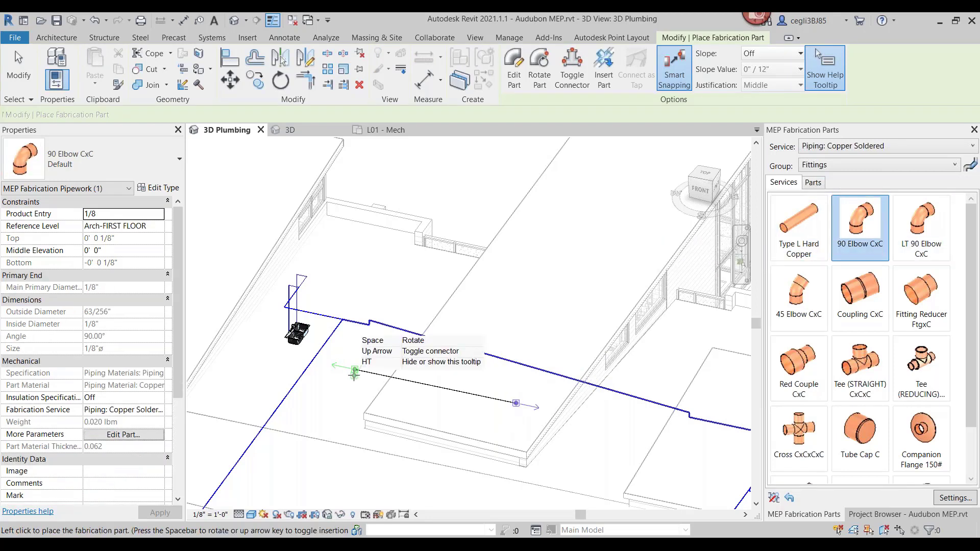
key(Escape)
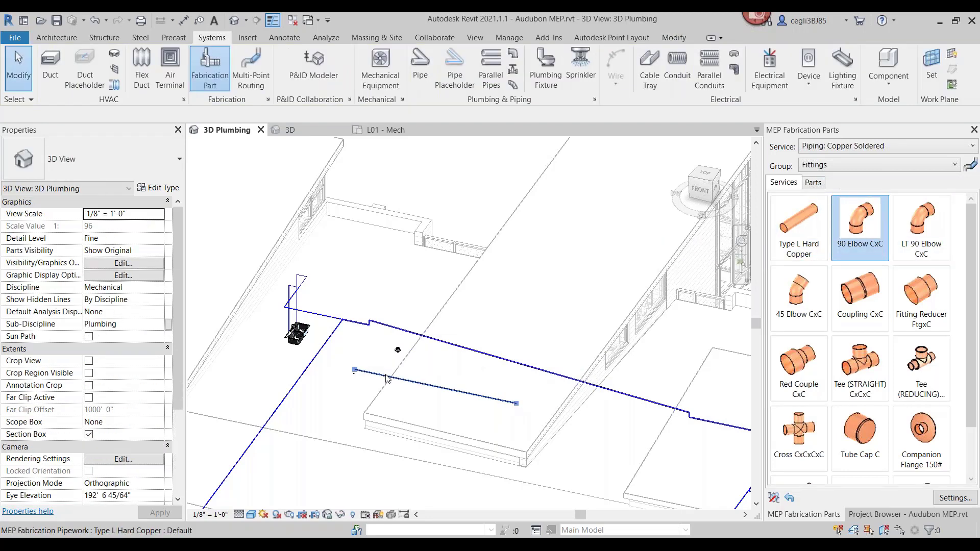
scroll(387, 378, up, 5)
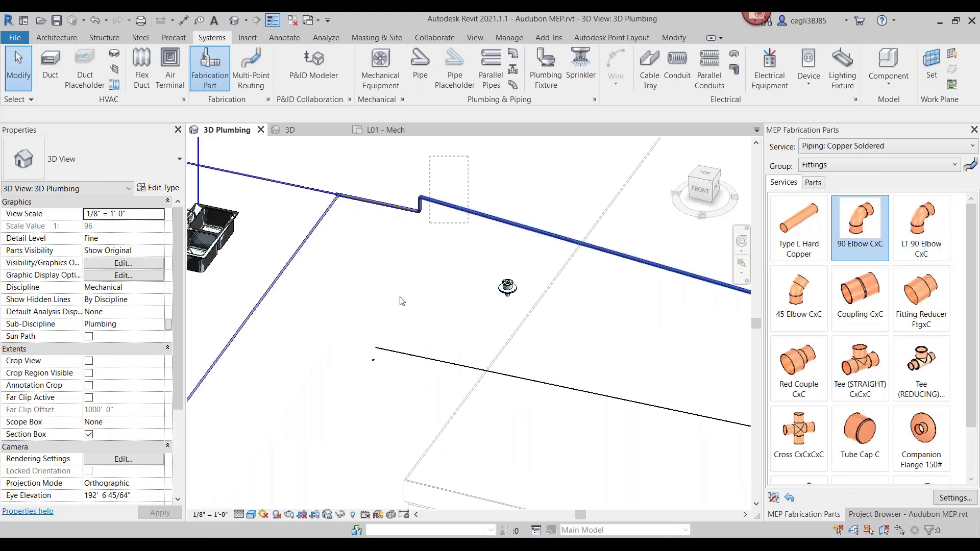
drag(401, 301, 363, 401)
scroll(414, 392, down, 5)
middle_drag(413, 392, 293, 232)
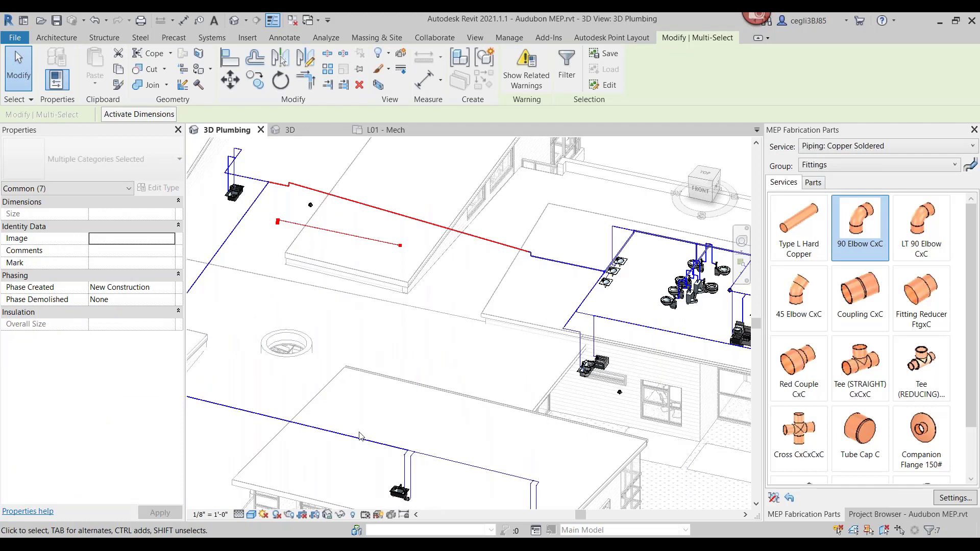
click(340, 515)
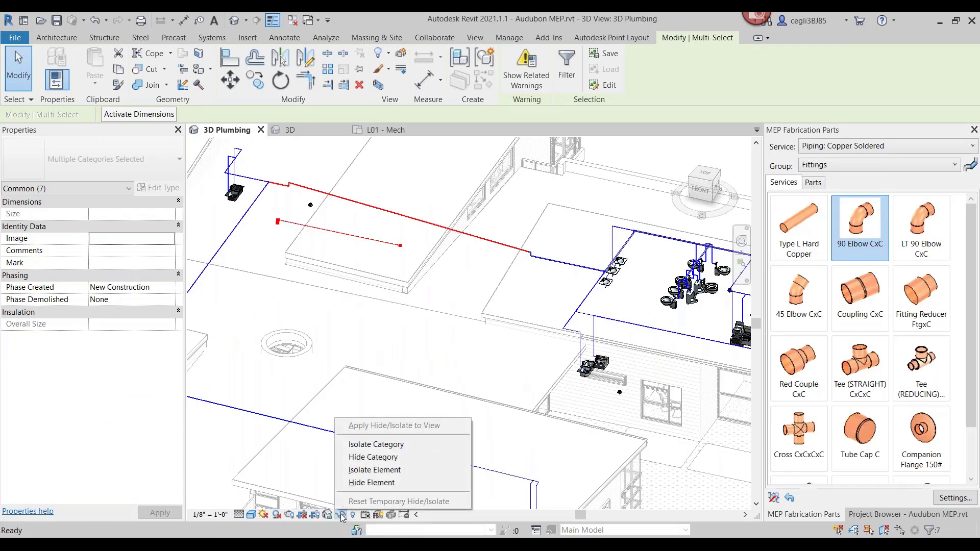
click(405, 446)
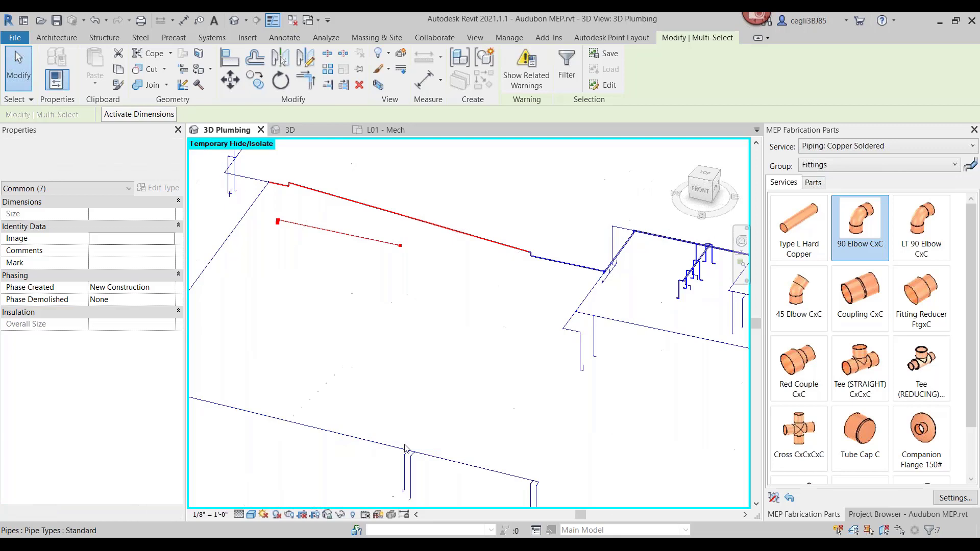
key(Escape)
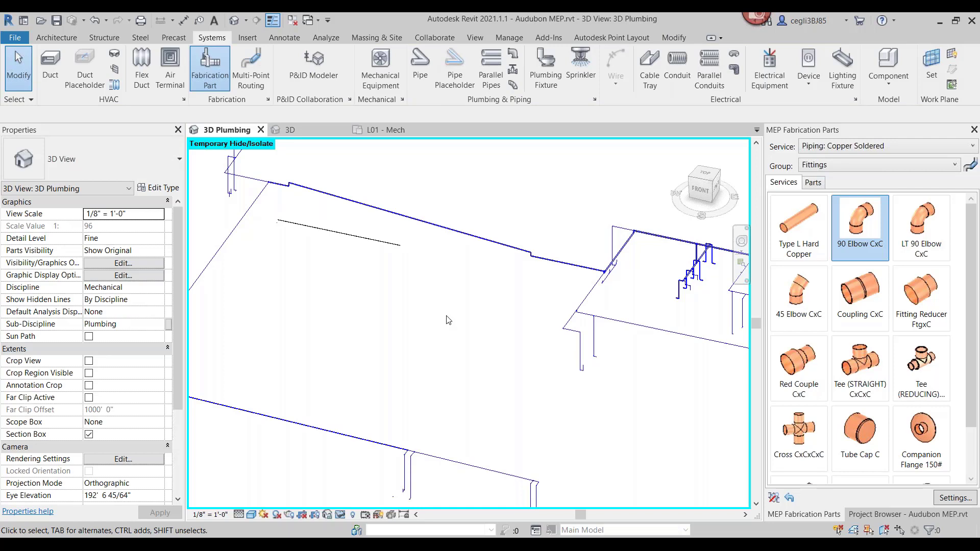
click(338, 232)
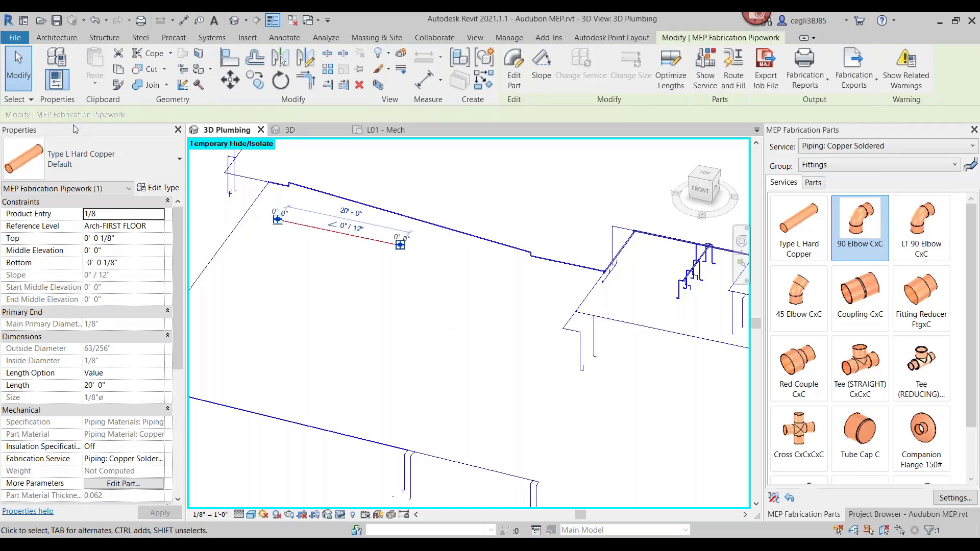
key(Escape)
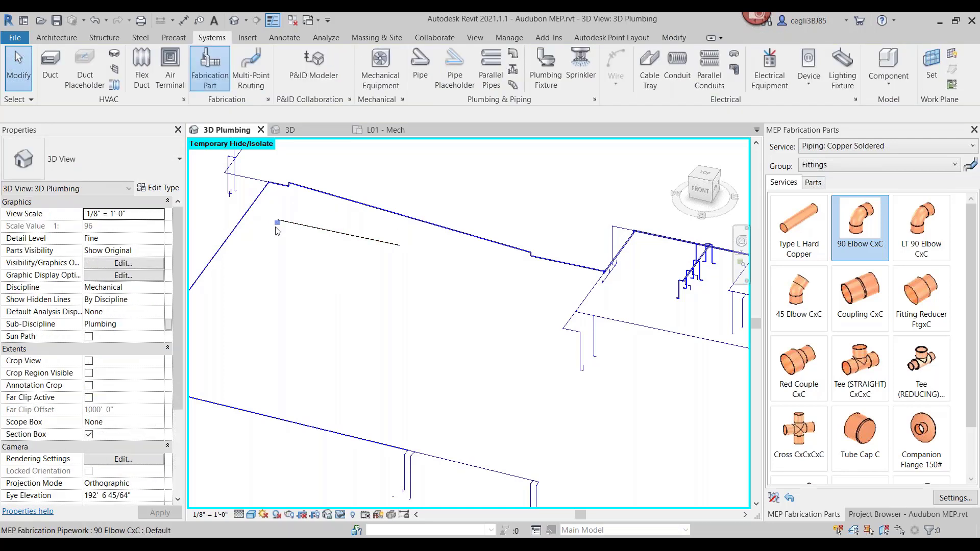
click(276, 228)
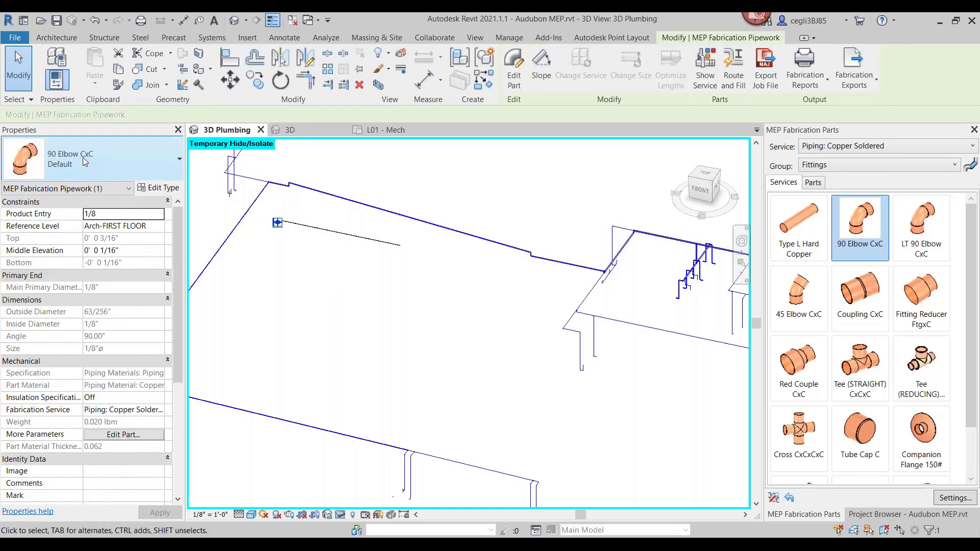
key(Escape)
scroll(350, 207, down, 3)
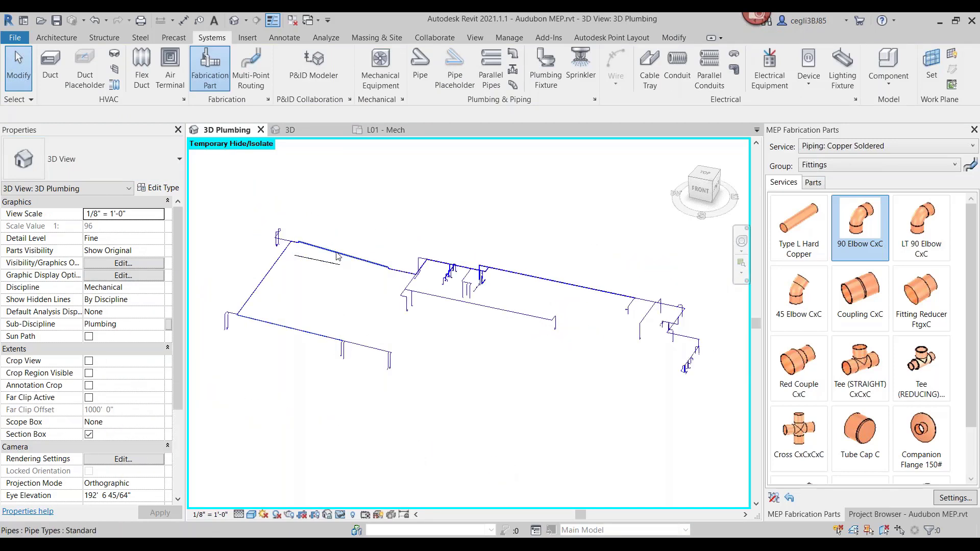
click(379, 336)
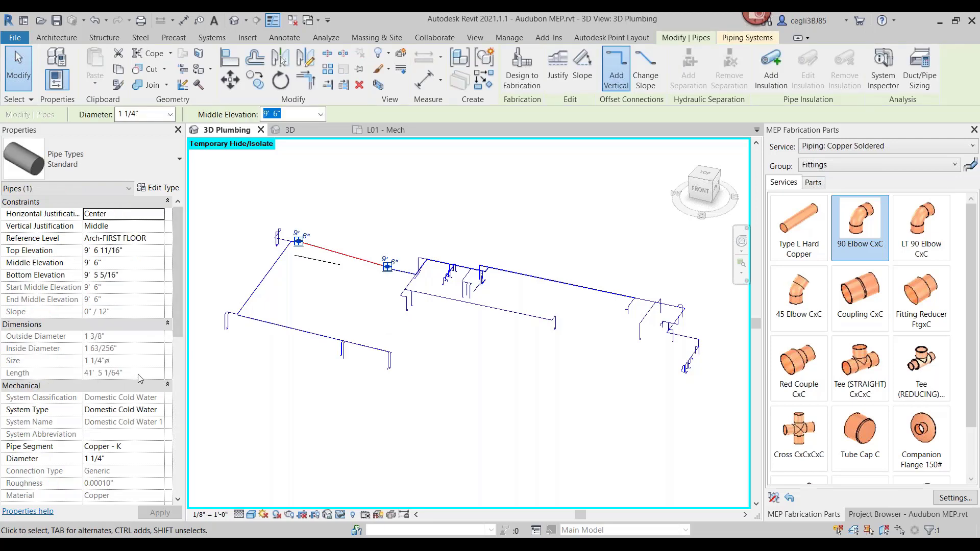
click(250, 295)
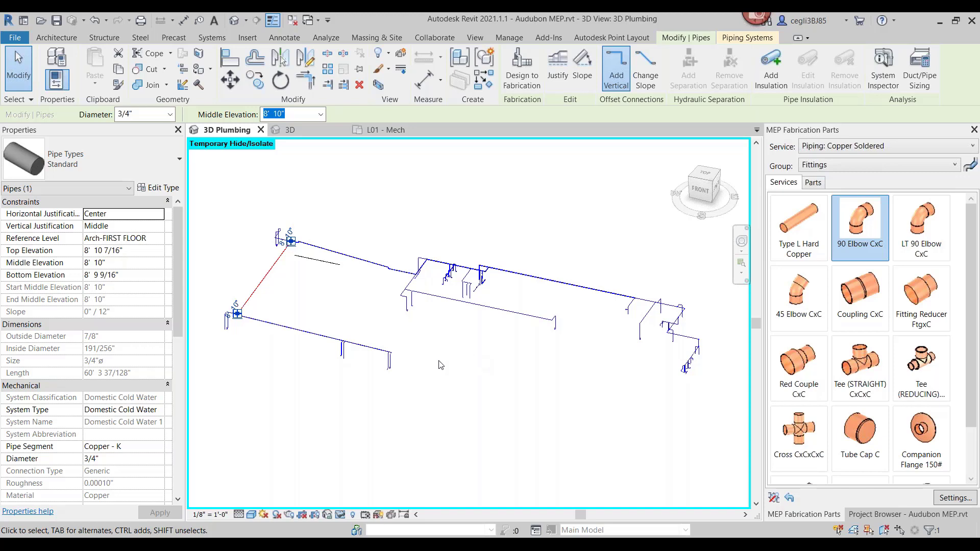
key(Escape)
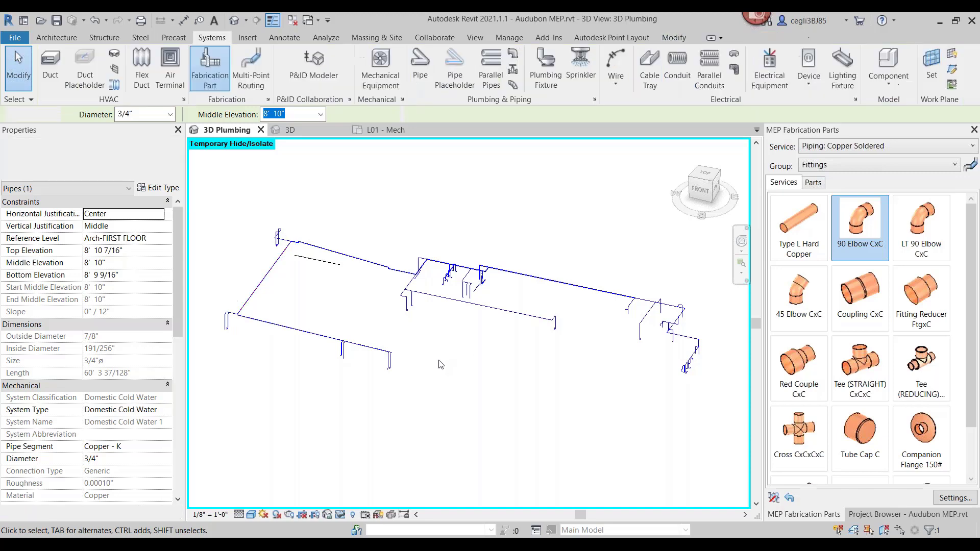
key(Escape)
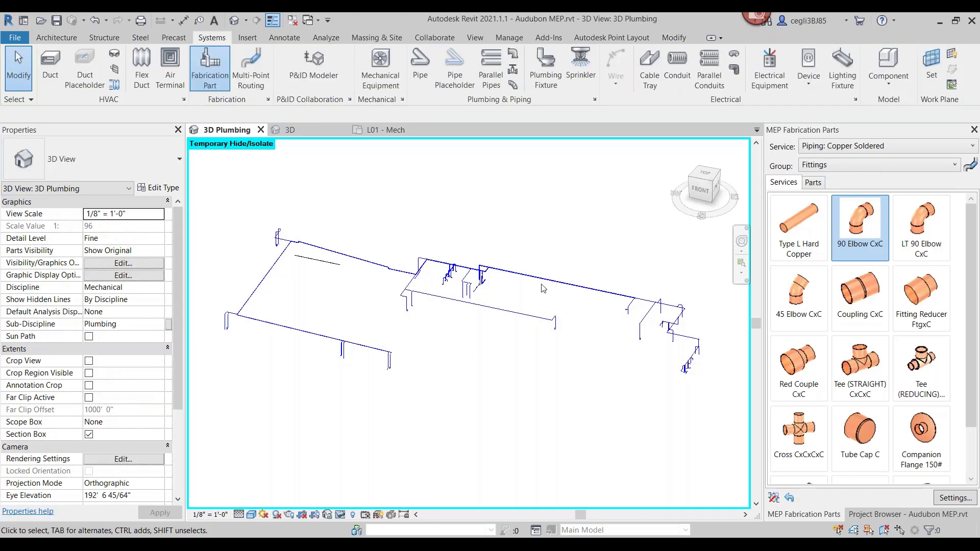
click(541, 286)
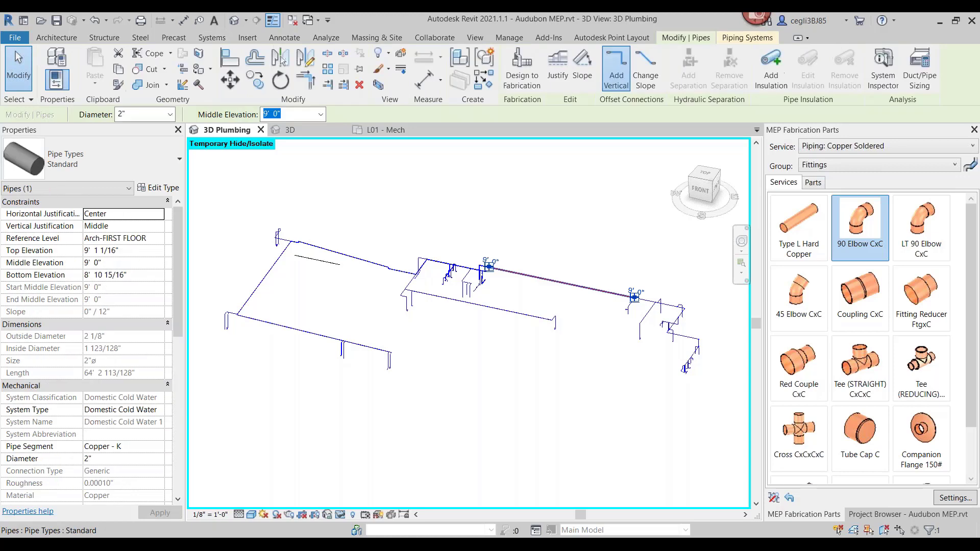
key(Escape)
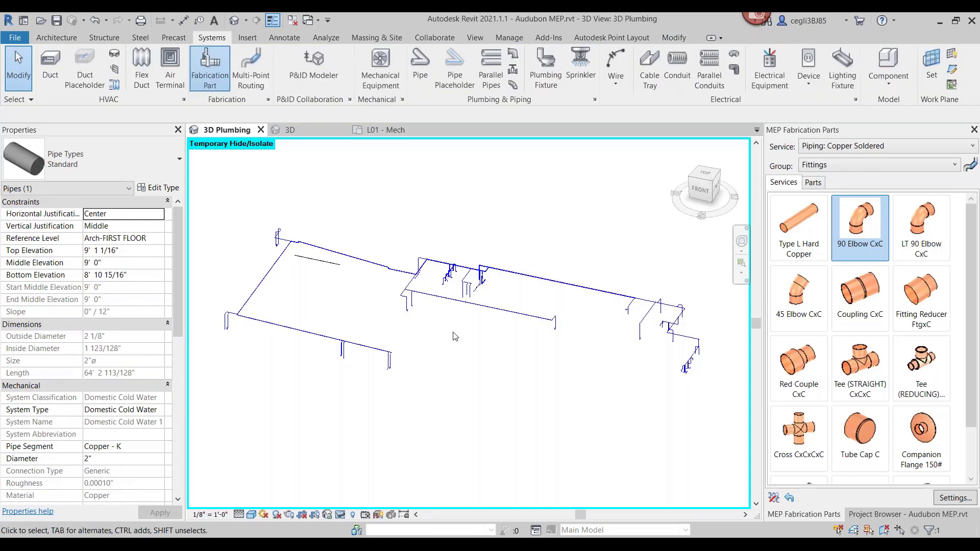
key(Escape)
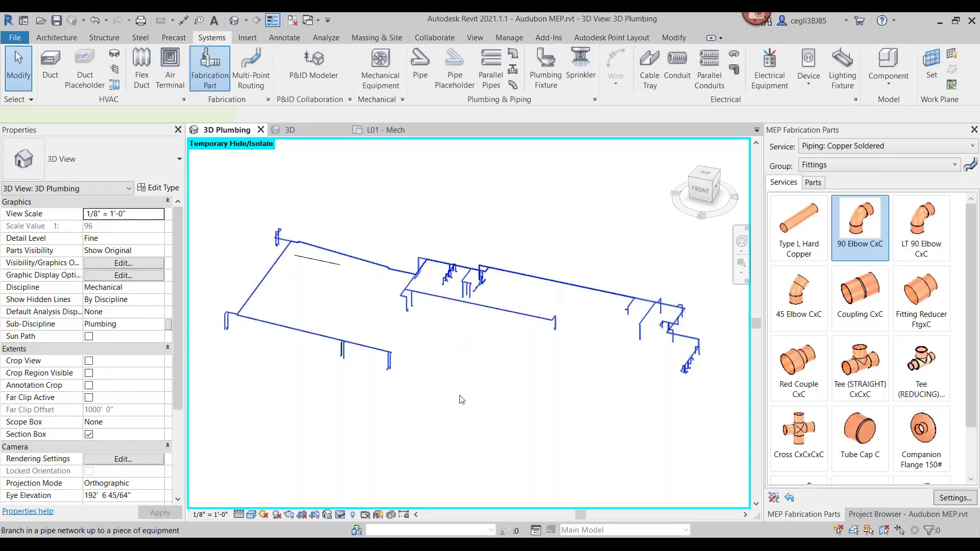
click(461, 399)
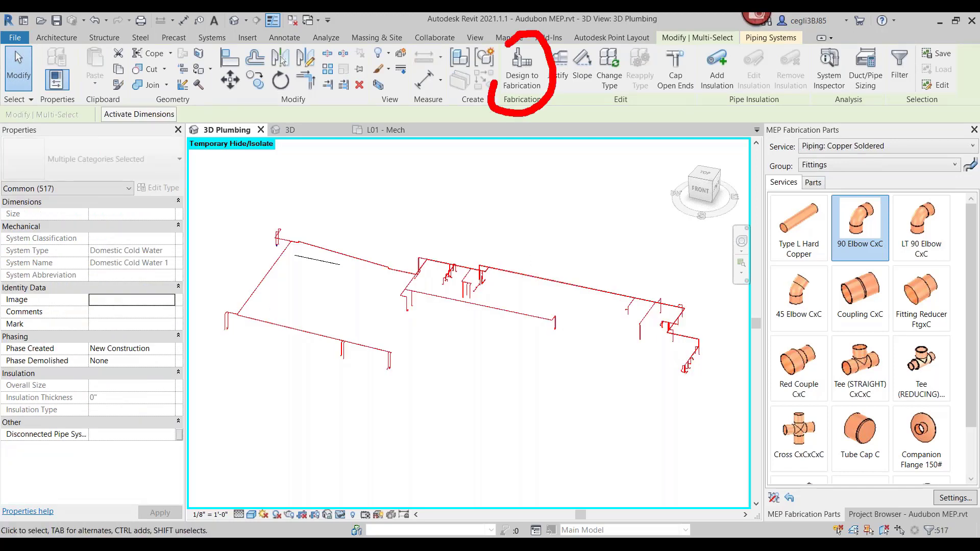
- Run Design to Fabrication on the selected pipes with the Piping: Copper Soldered service
click(522, 69)
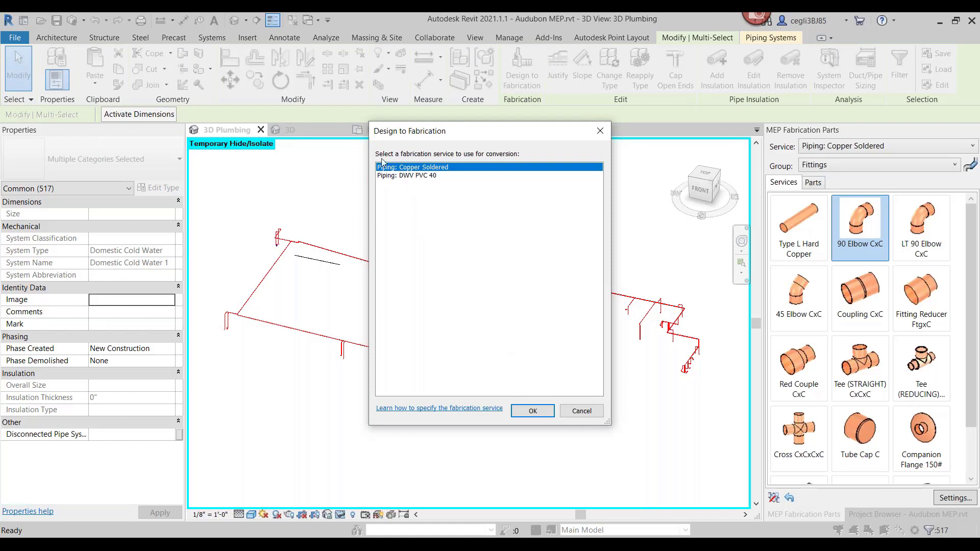
click(531, 412)
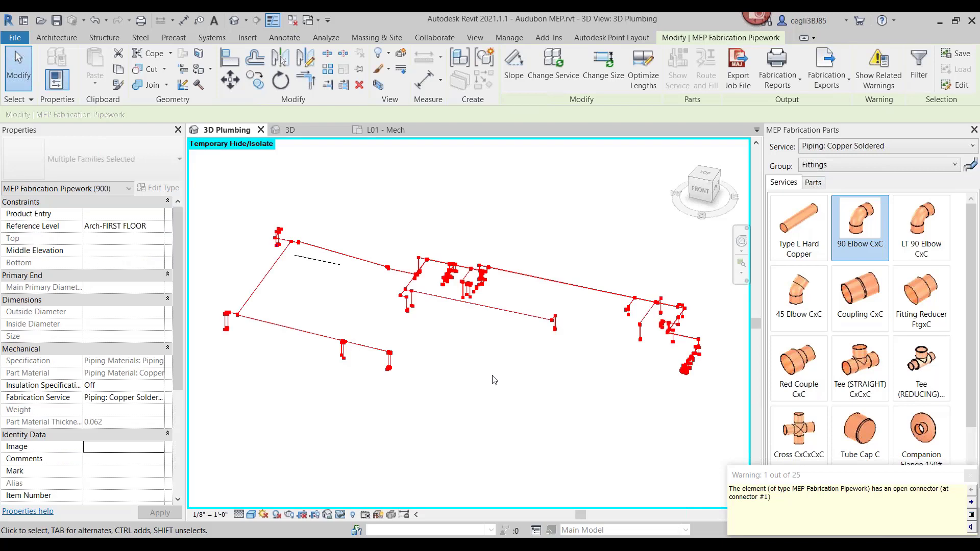
click(391, 319)
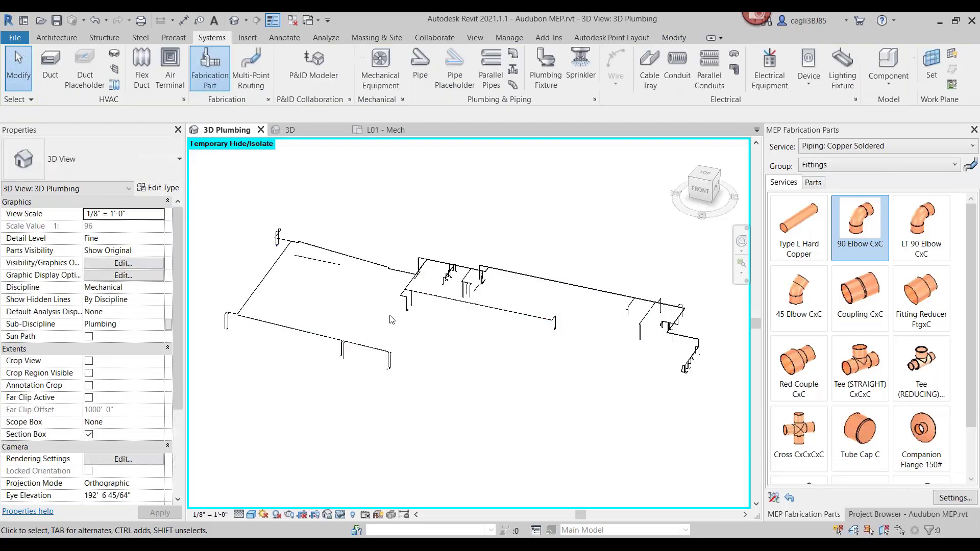
scroll(294, 238, up, 6)
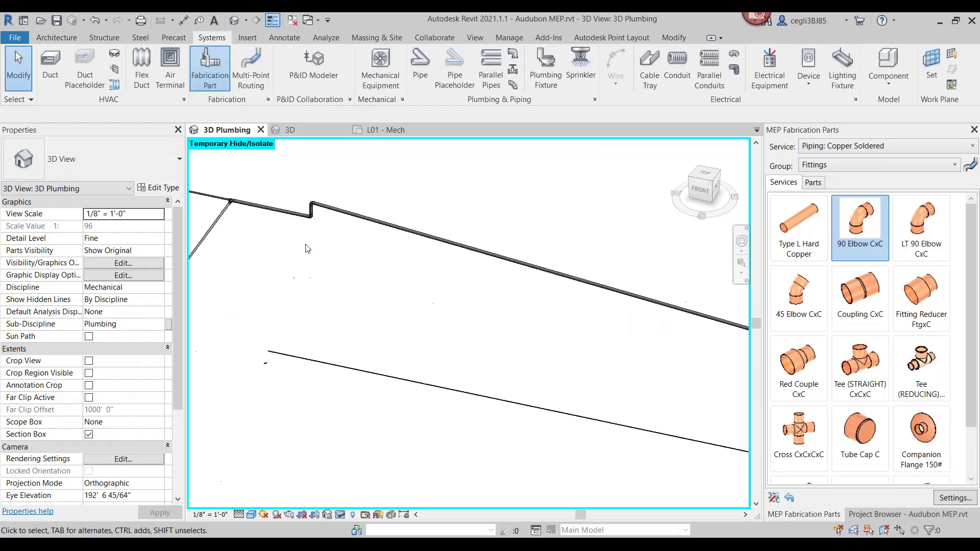
middle_drag(309, 291, 286, 373)
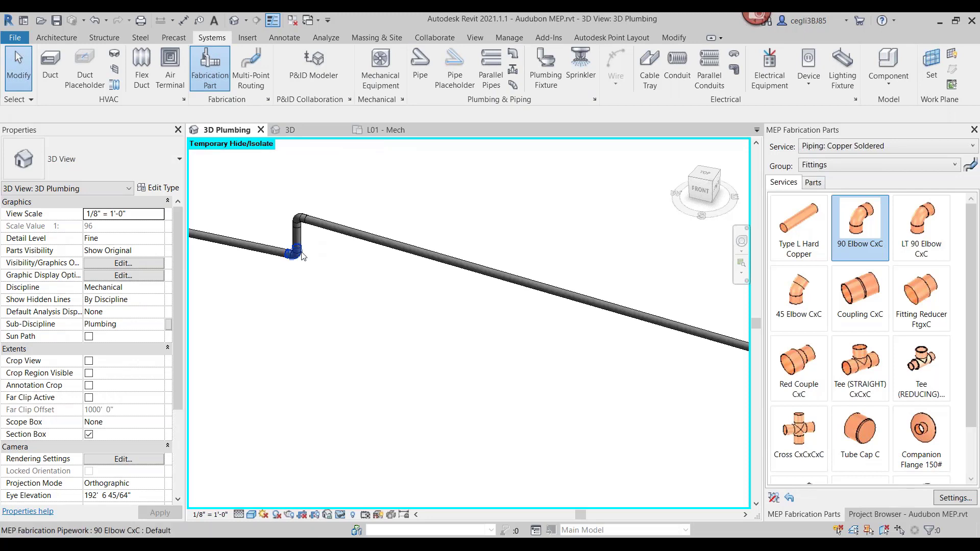
scroll(295, 220, up, 3)
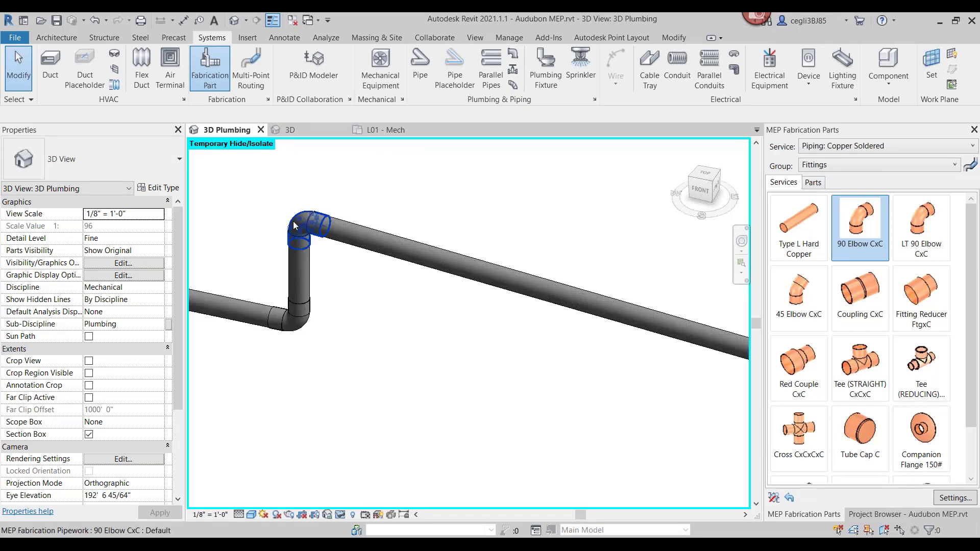
click(294, 225)
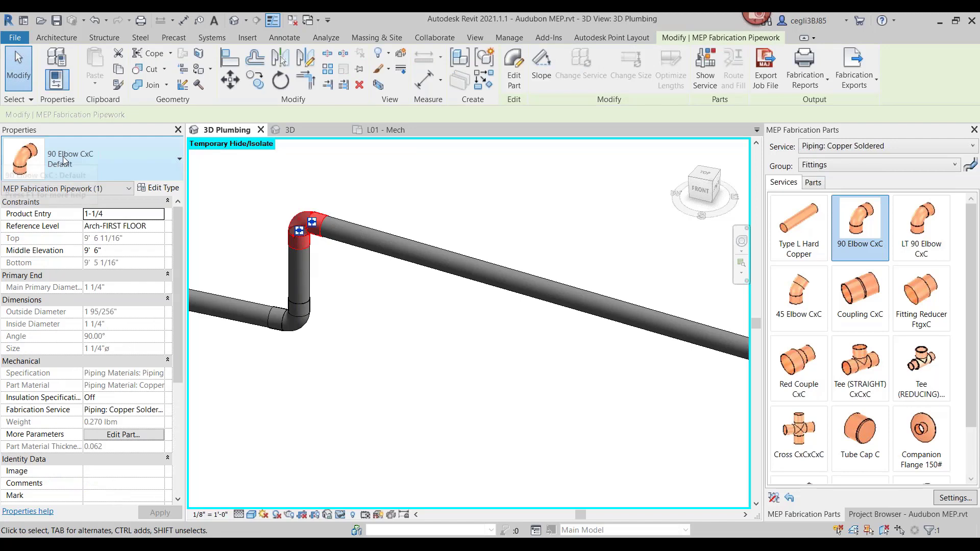
click(396, 256)
scroll(343, 295, up, 3)
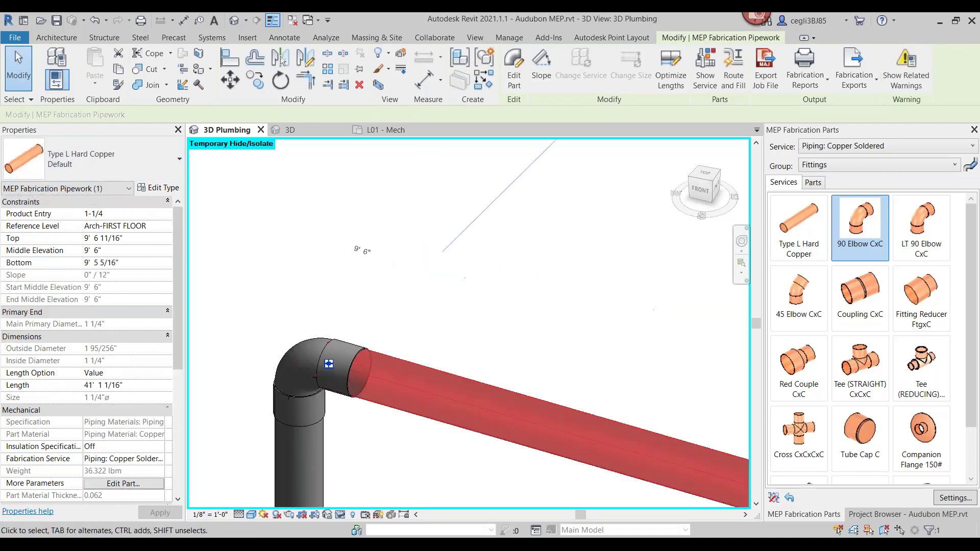
drag(335, 339, 388, 309)
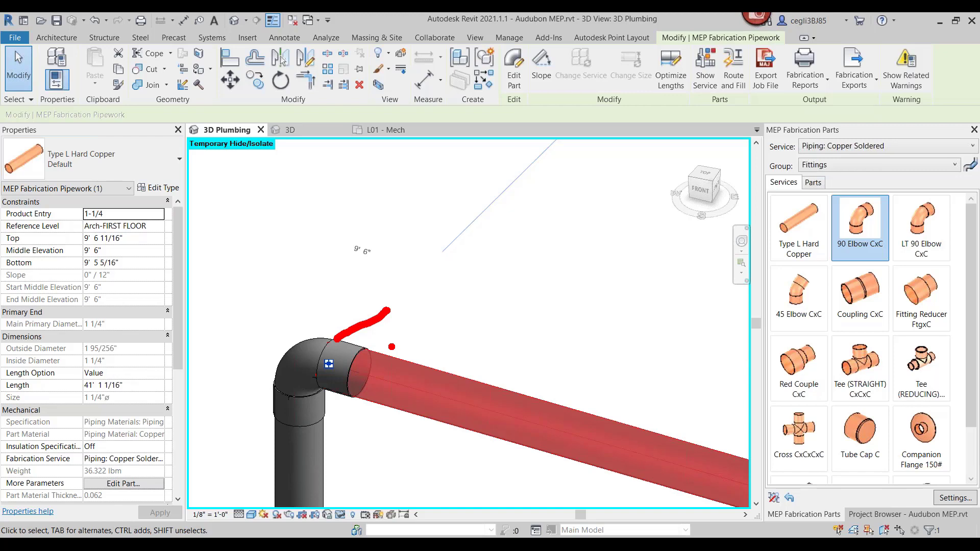
drag(130, 386, 230, 381)
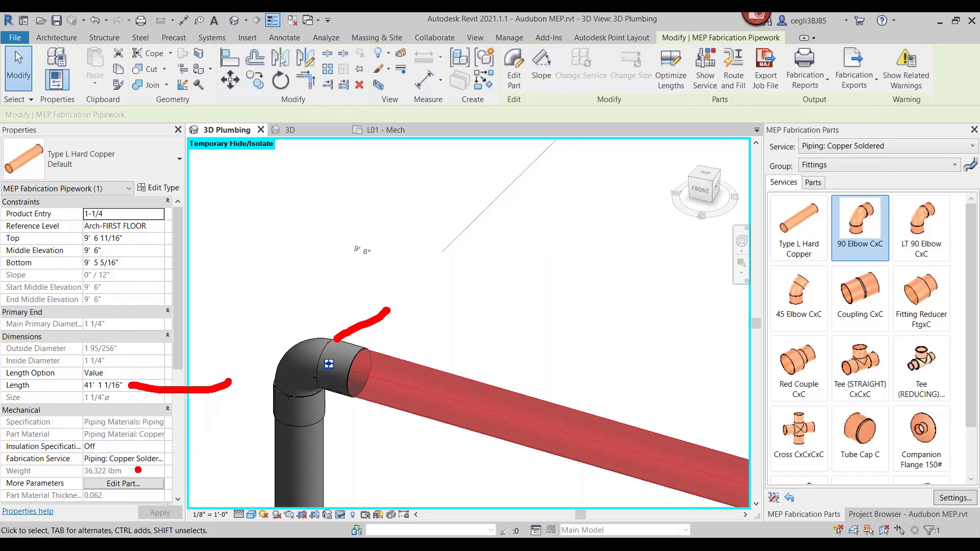
drag(138, 468, 195, 461)
key(Escape)
scroll(374, 416, down, 2)
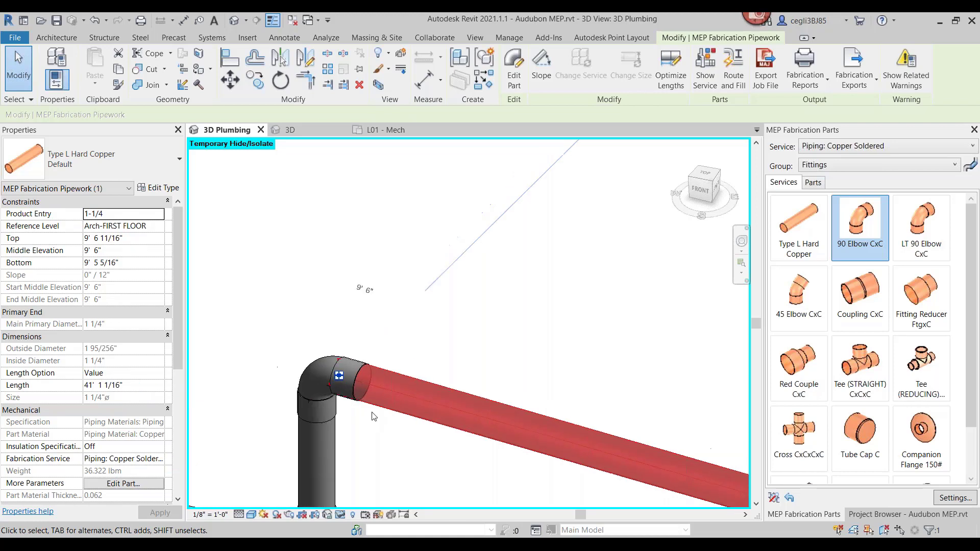
scroll(374, 416, down, 4)
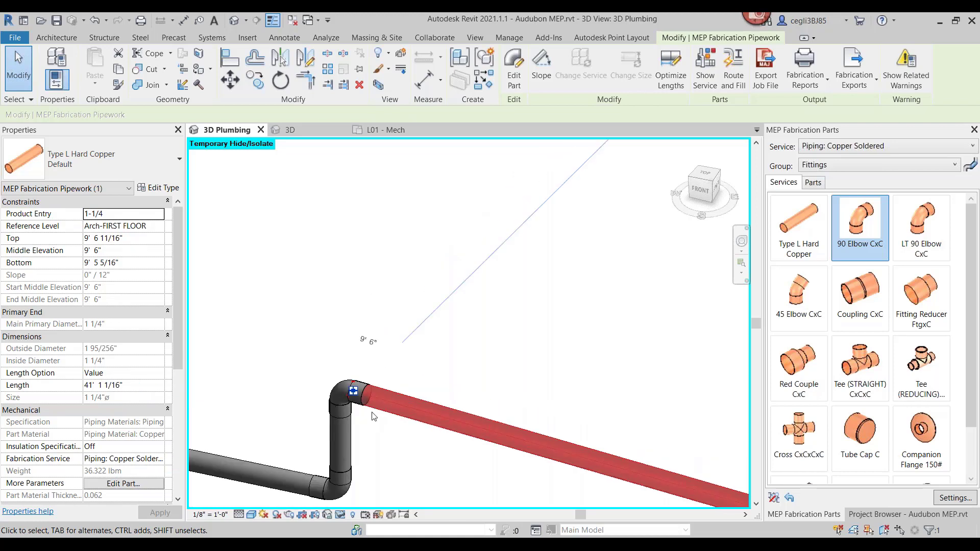
click(443, 353)
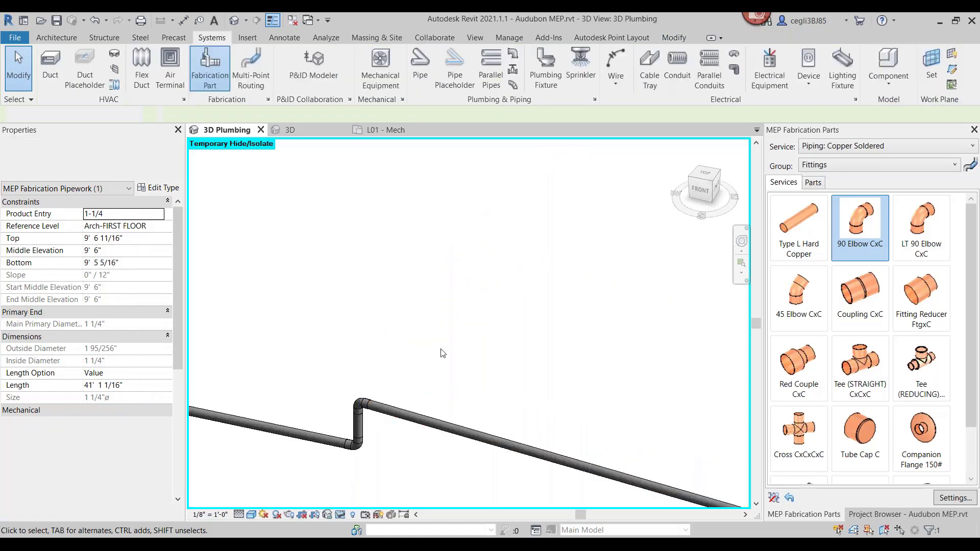
scroll(442, 353, down, 5)
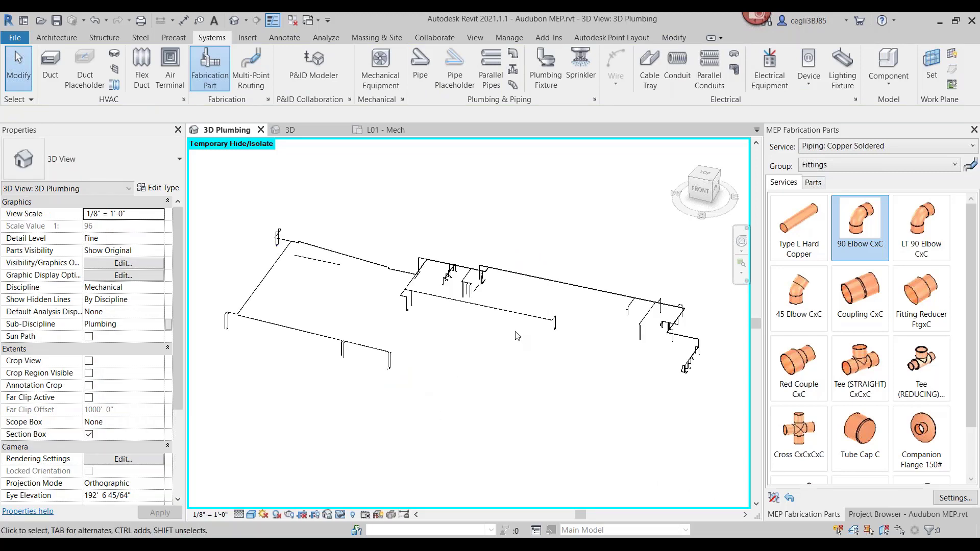
- Ctrl-select the copper pipe runs until Properties shows MEP Fabrication Pipework (6)
click(500, 310)
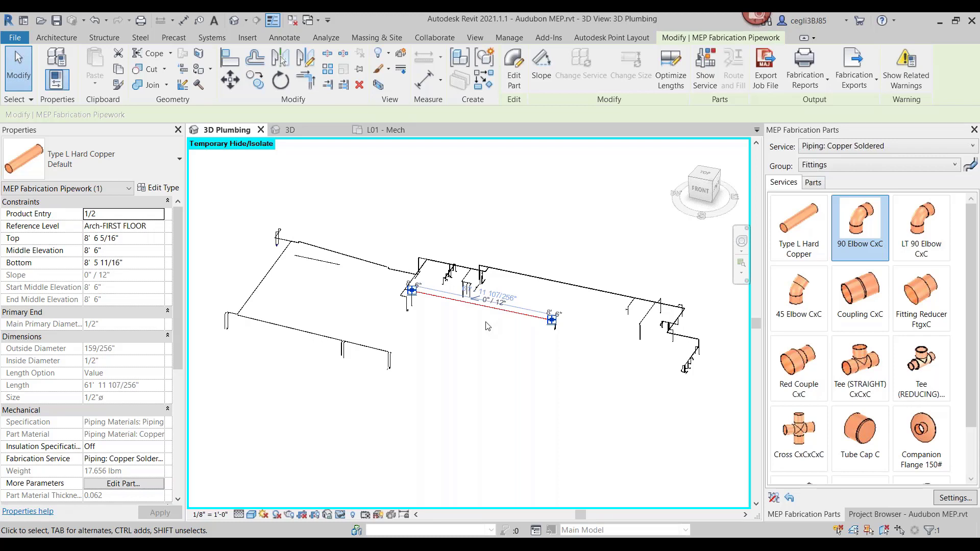
click(315, 263)
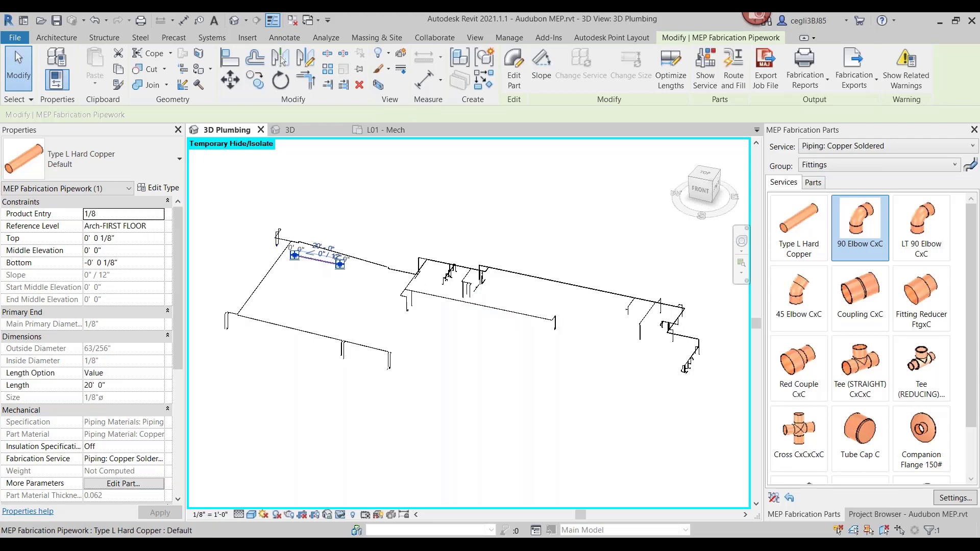
scroll(320, 264, up, 3)
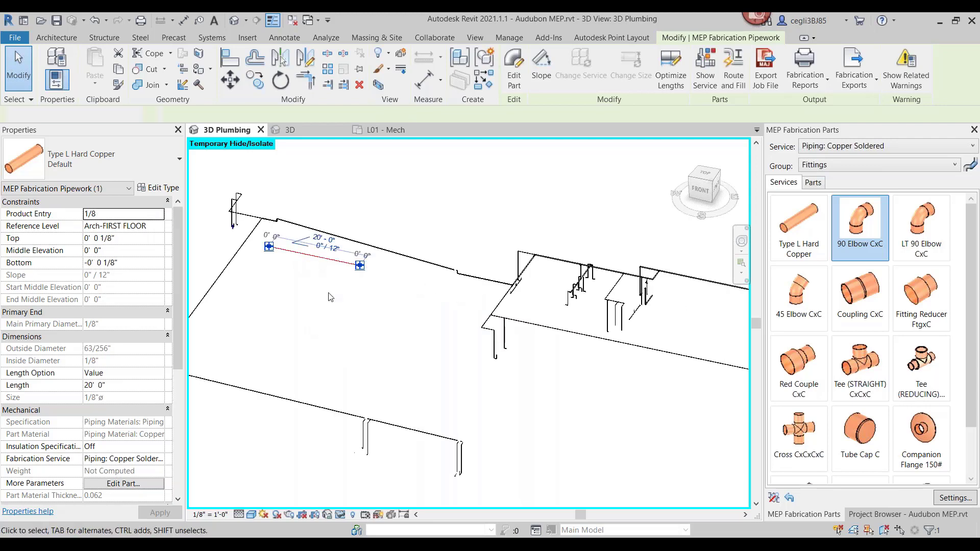
key(Escape)
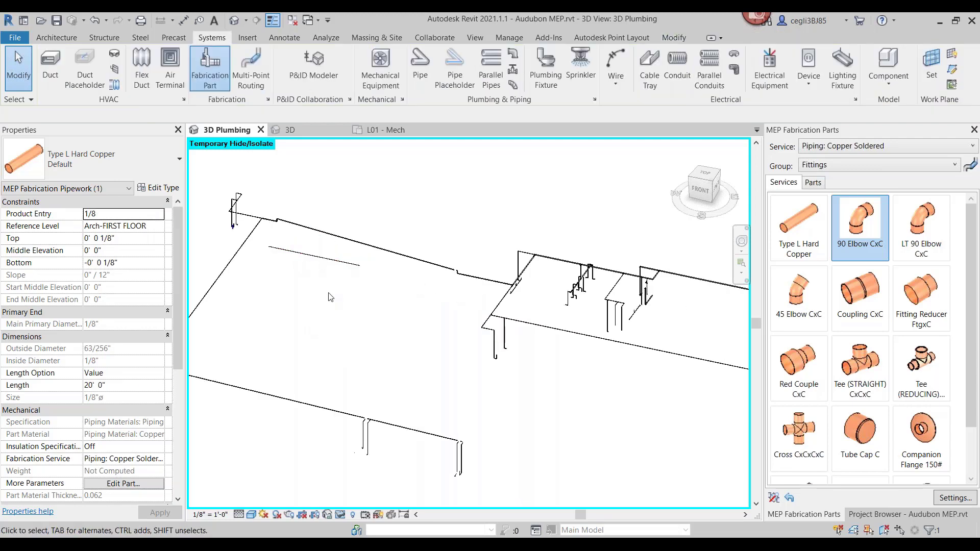
scroll(329, 297, down, 3)
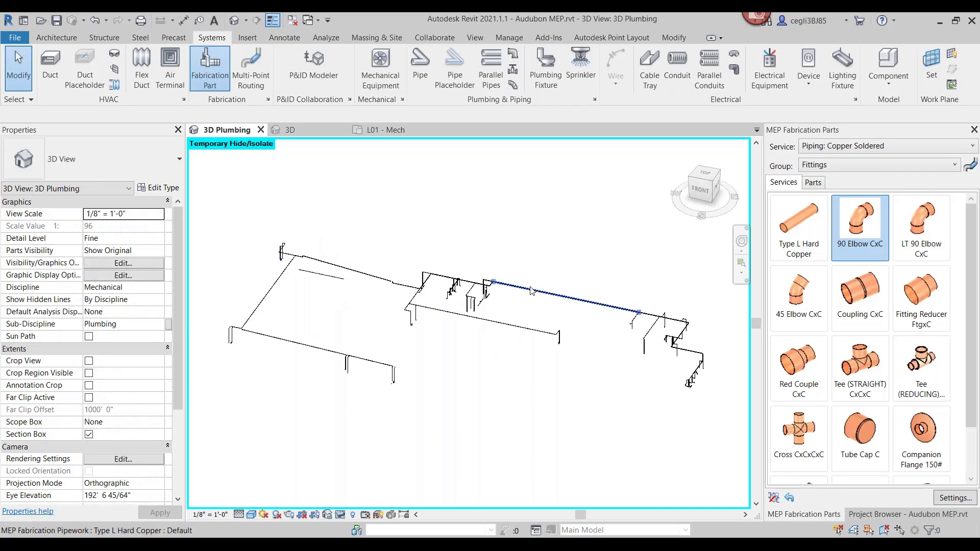
click(531, 290)
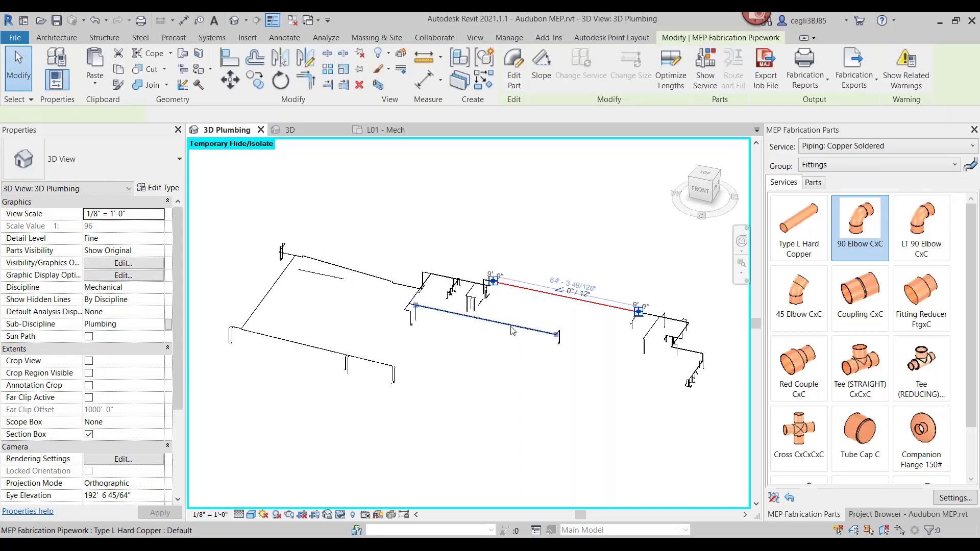
ctrl+click(513, 331)
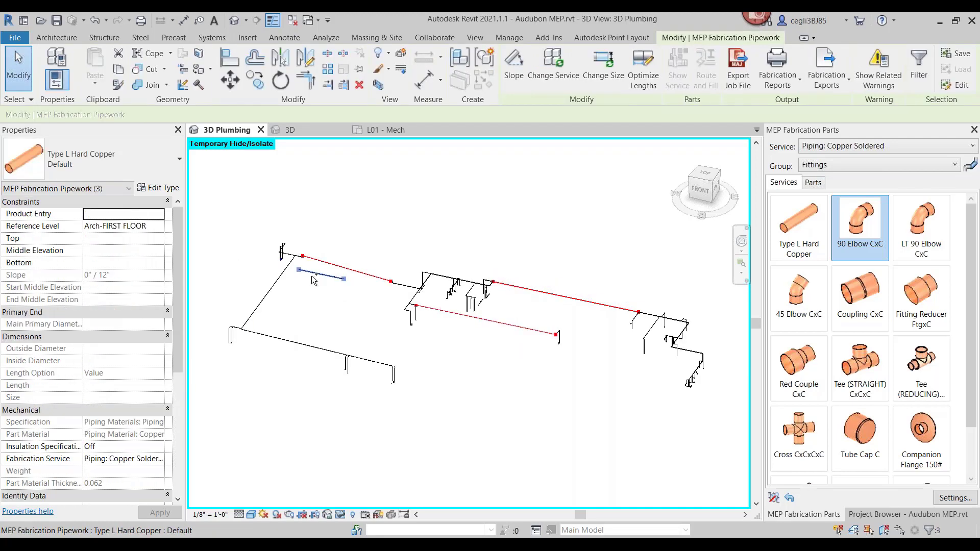
ctrl+click(312, 275)
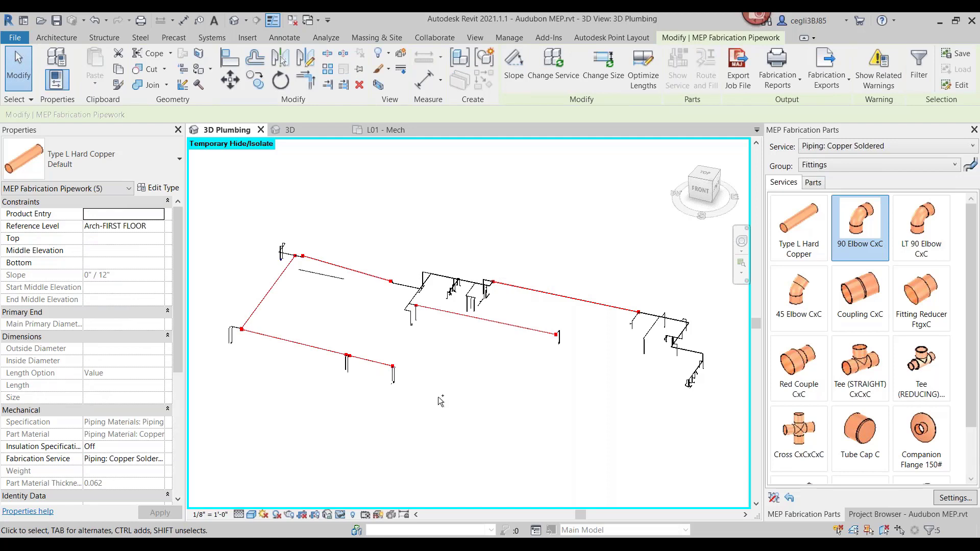
scroll(438, 397, up, 1)
middle_drag(426, 388, 457, 389)
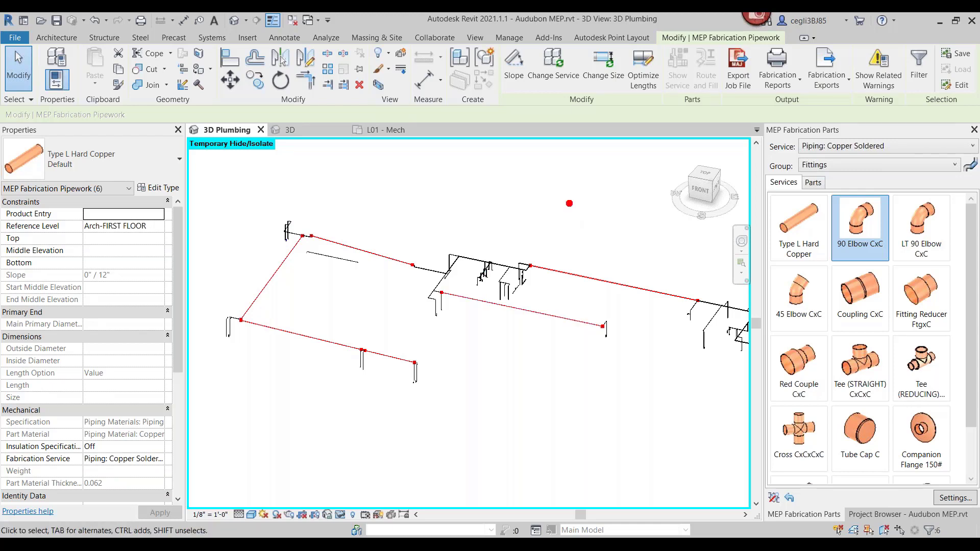
mouse_move(620, 45)
mouse_down()
mouse_move(632, 102)
mouse_move(675, 86)
mouse_move(684, 57)
mouse_move(645, 37)
mouse_move(610, 53)
mouse_up()
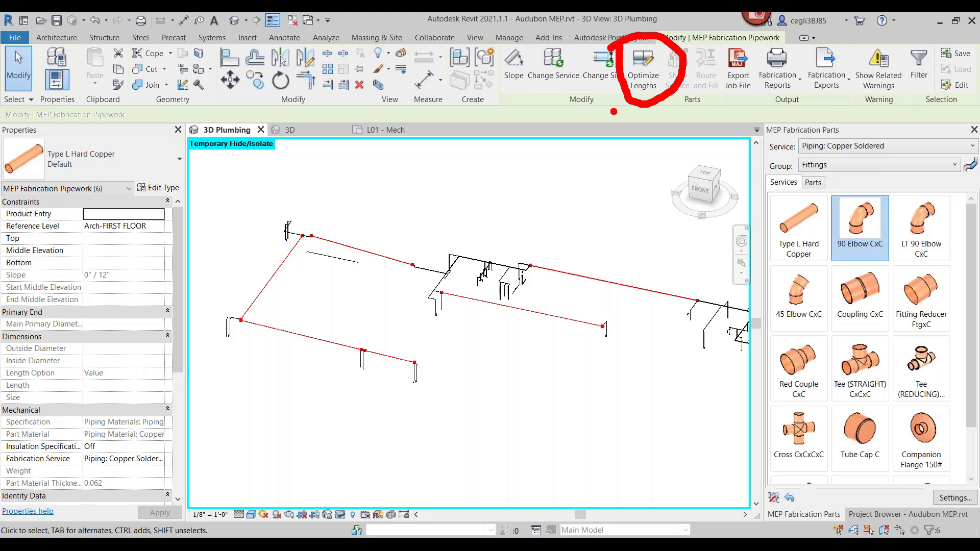
- Split the selected copper runs into standard 20' lengths with Optimize Lengths
key(Escape)
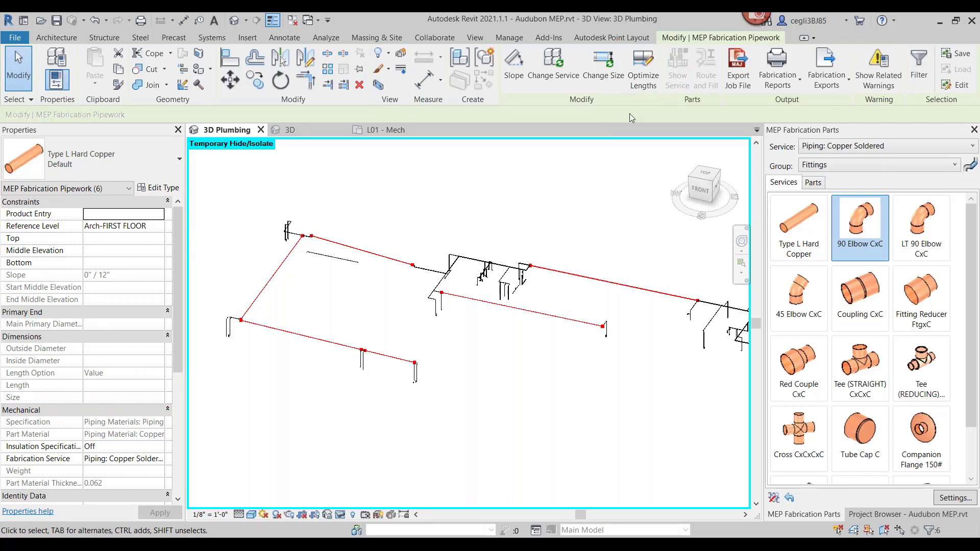
click(651, 80)
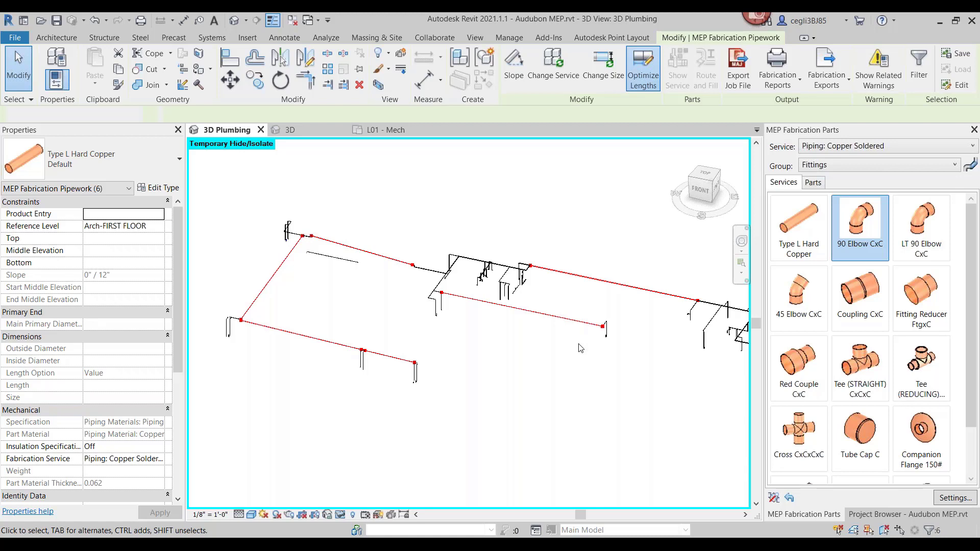
key(Escape)
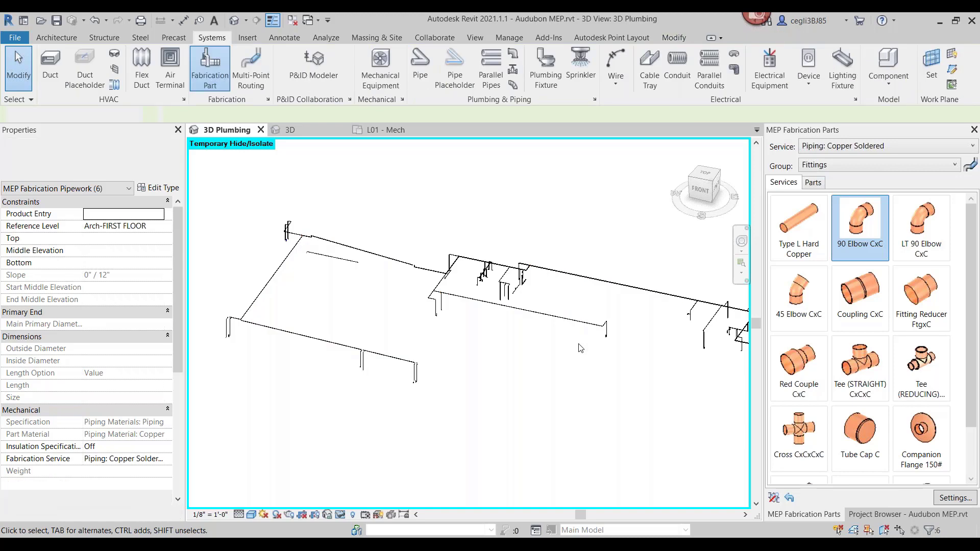
- Inspect individual pipe segment lengths and the soldered coupling joint between them
click(269, 342)
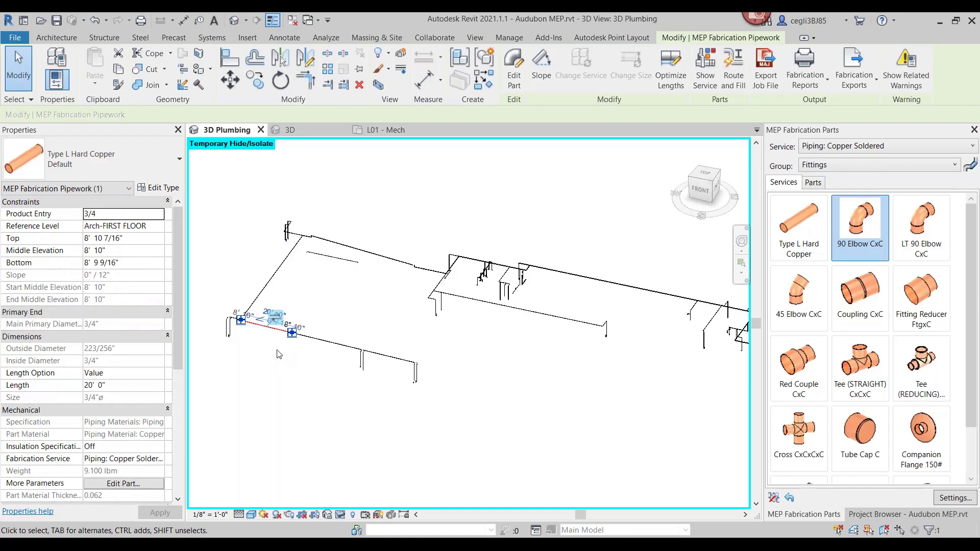
scroll(279, 354, up, 3)
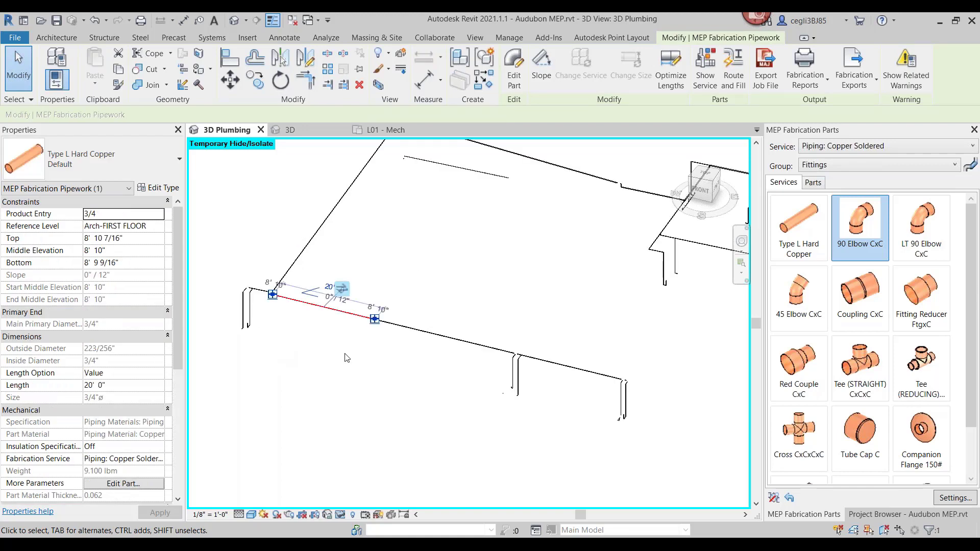
click(346, 357)
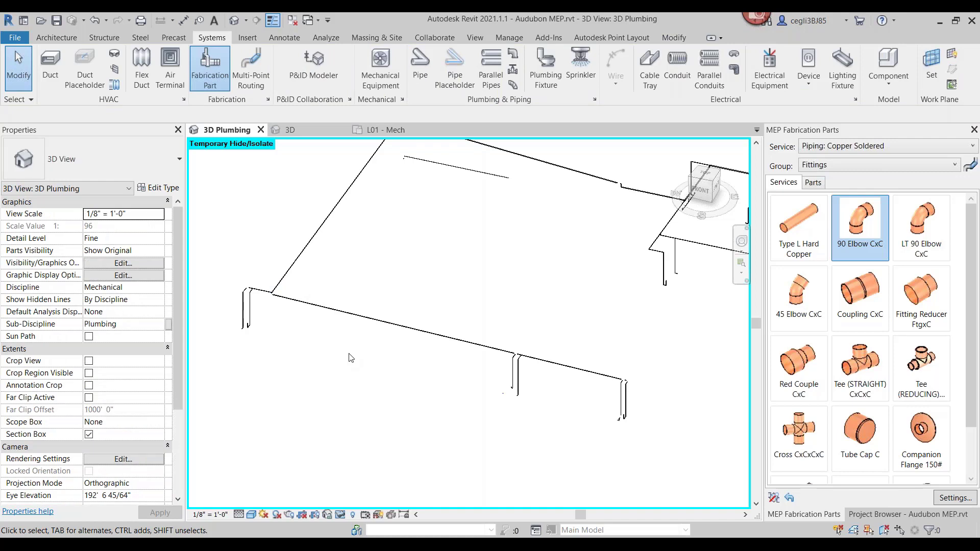
click(411, 333)
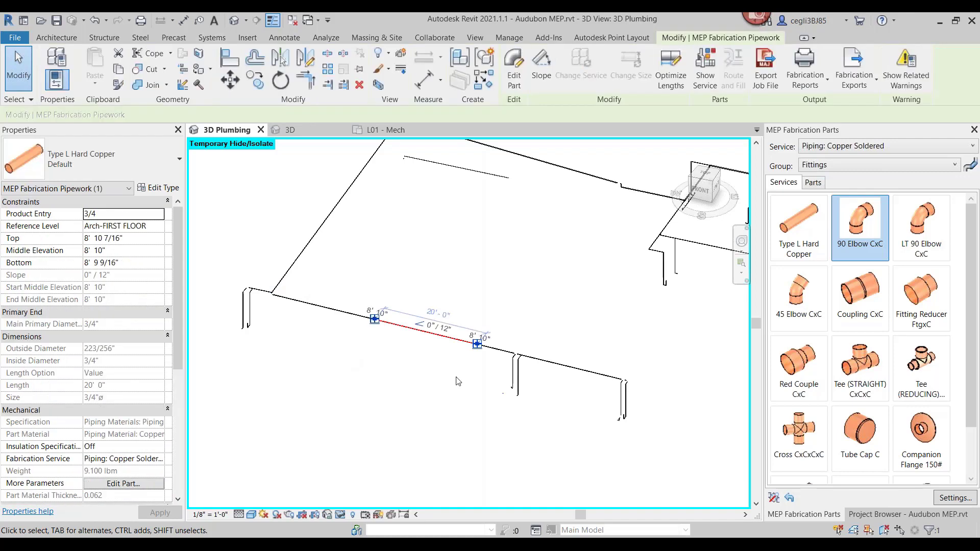
scroll(457, 381, up, 5)
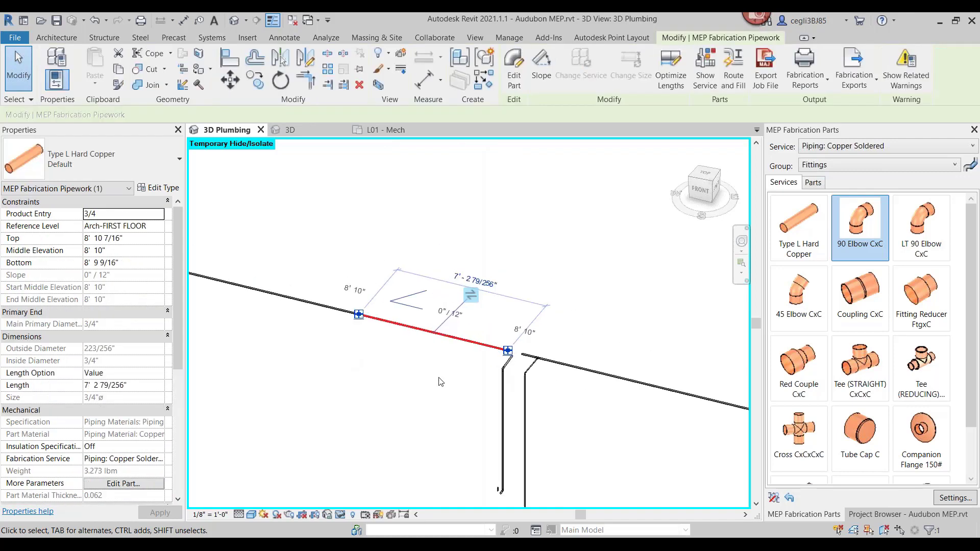
scroll(410, 347, up, 3)
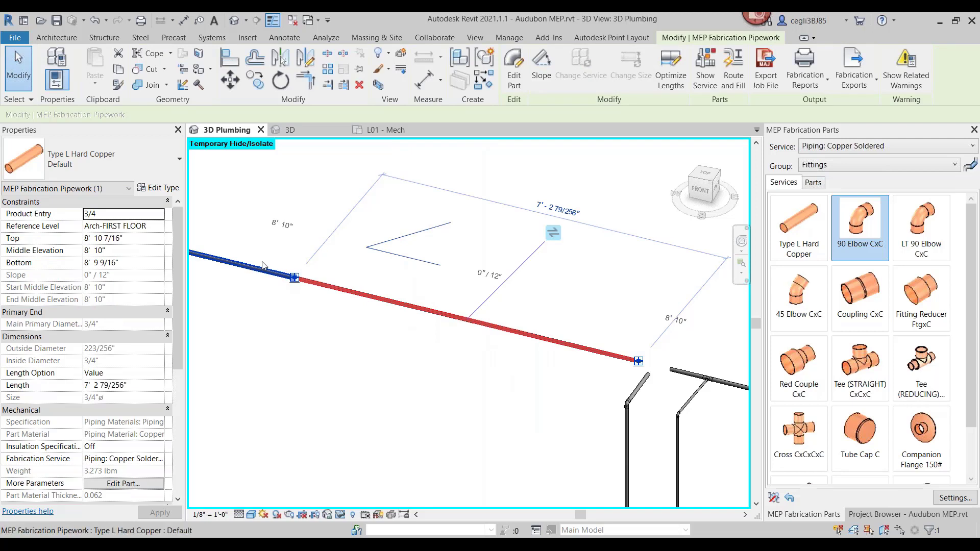
scroll(286, 281, up, 3)
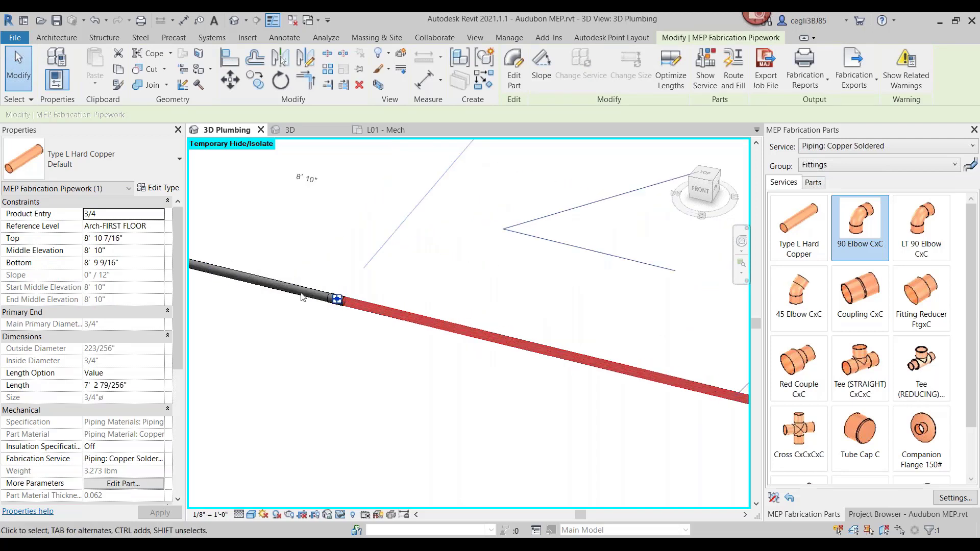
scroll(301, 297, up, 3)
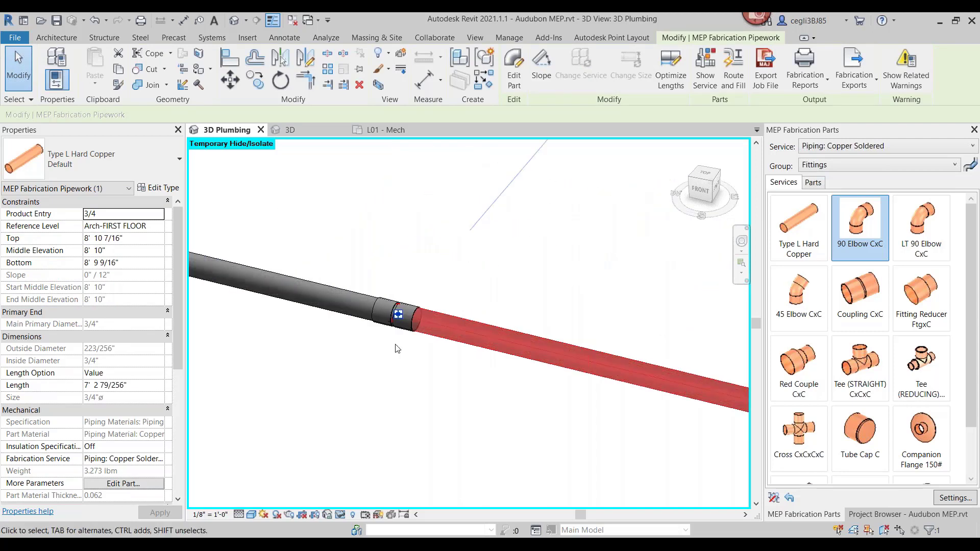
click(396, 348)
scroll(397, 349, up, 2)
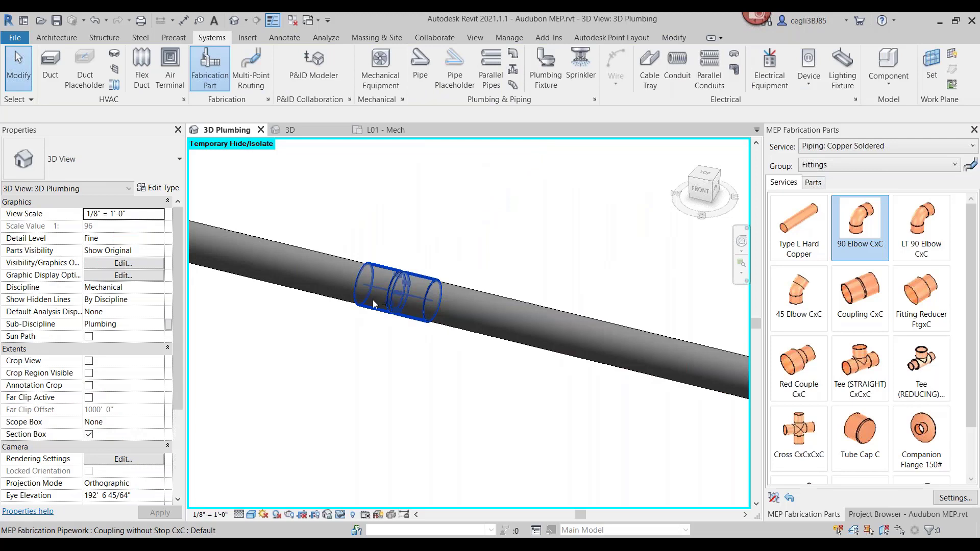
click(373, 299)
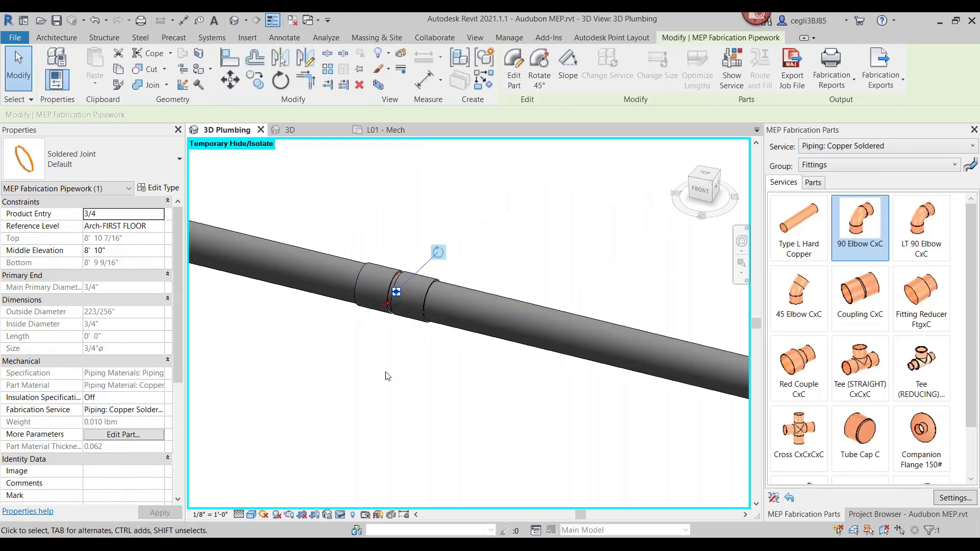
- Close Audubon MEP.rvt without saving the changes
click(11, 37)
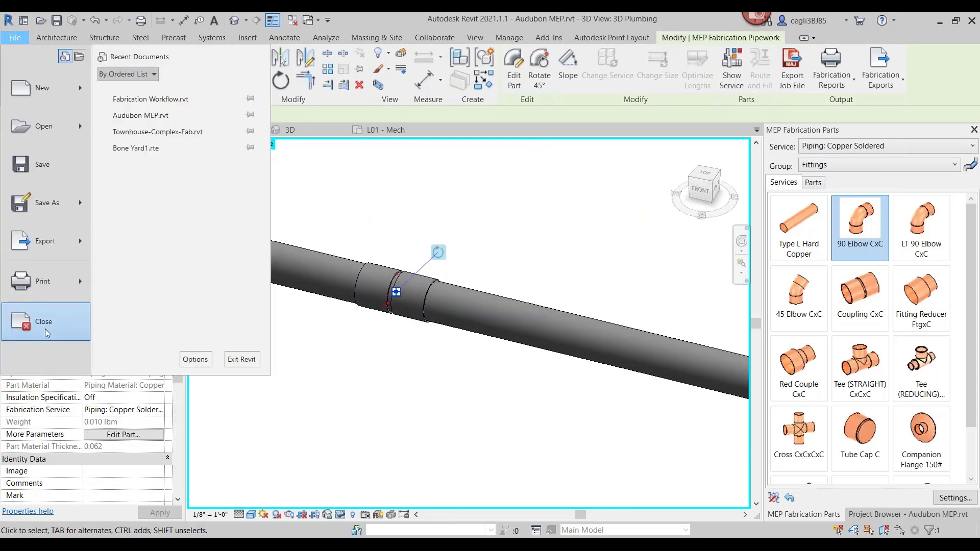
click(45, 329)
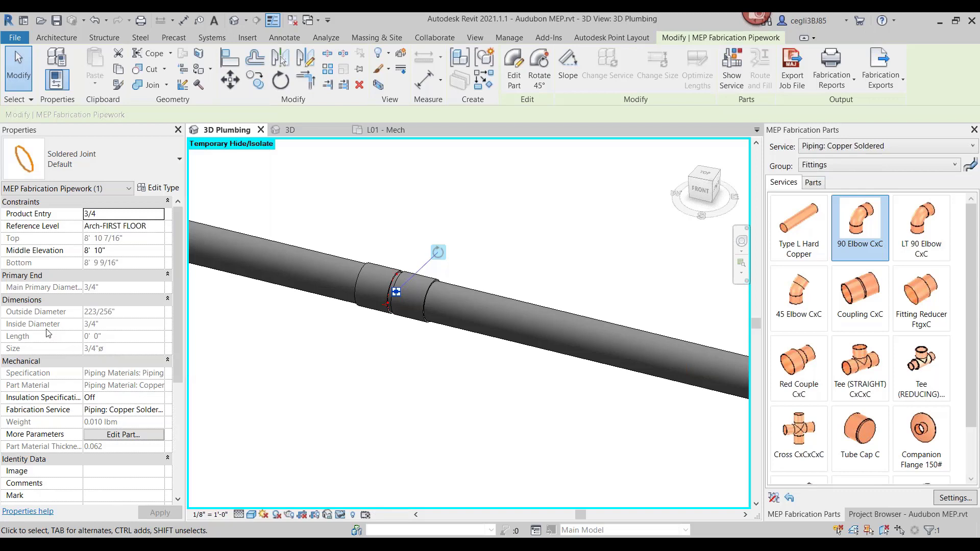
click(520, 288)
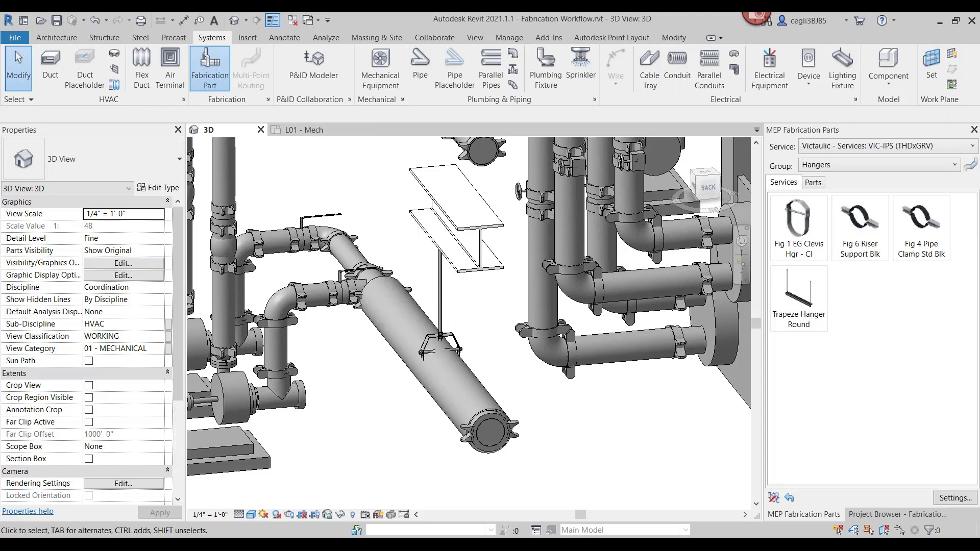
- Select the WWF14x92 steel beam above the diagonal pipe, pan to show the chiller, then deselect
click(464, 228)
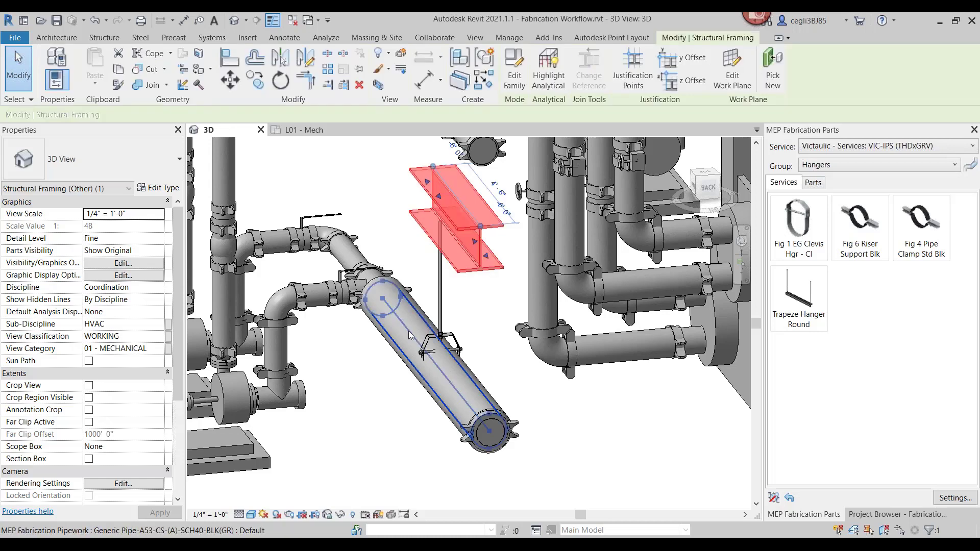
scroll(410, 335, down, 4)
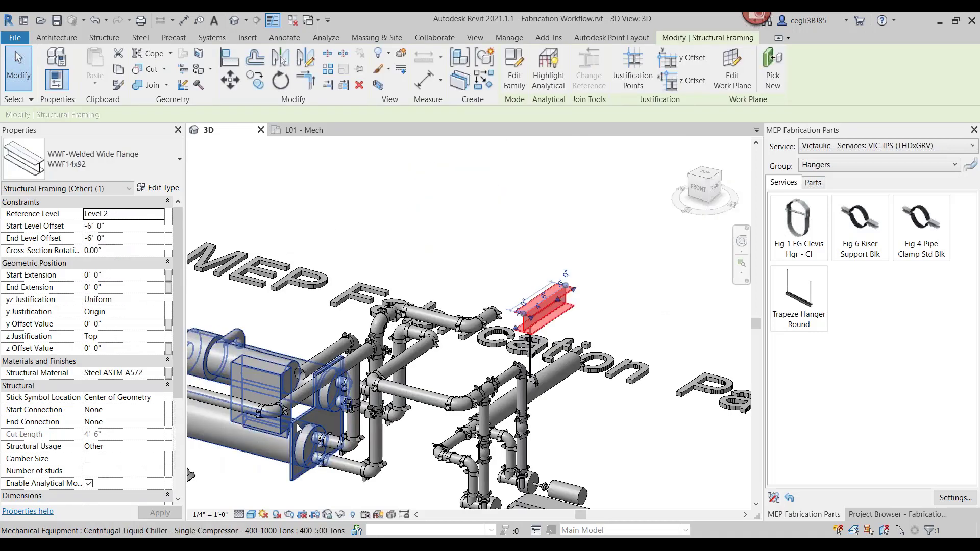
middle_drag(298, 428, 402, 472)
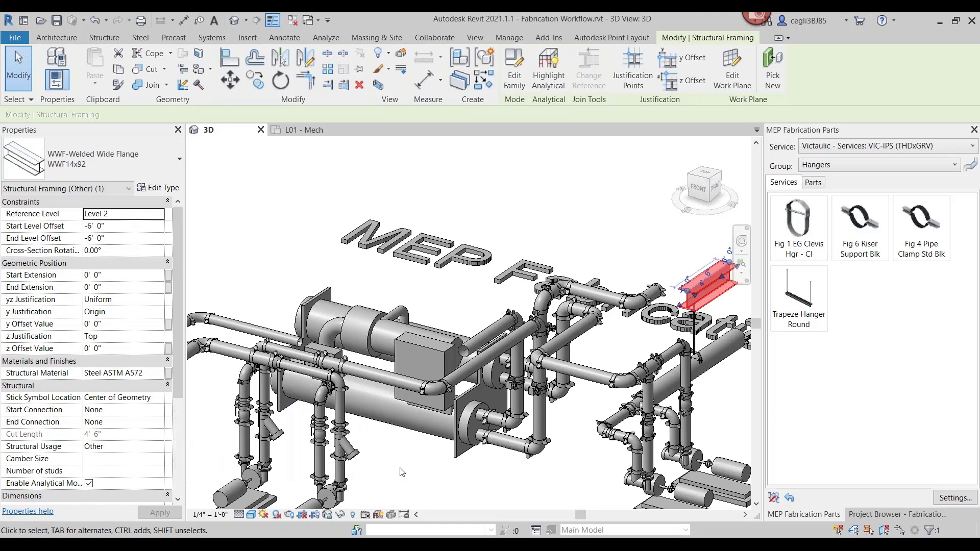
click(402, 472)
middle_drag(382, 393, 405, 427)
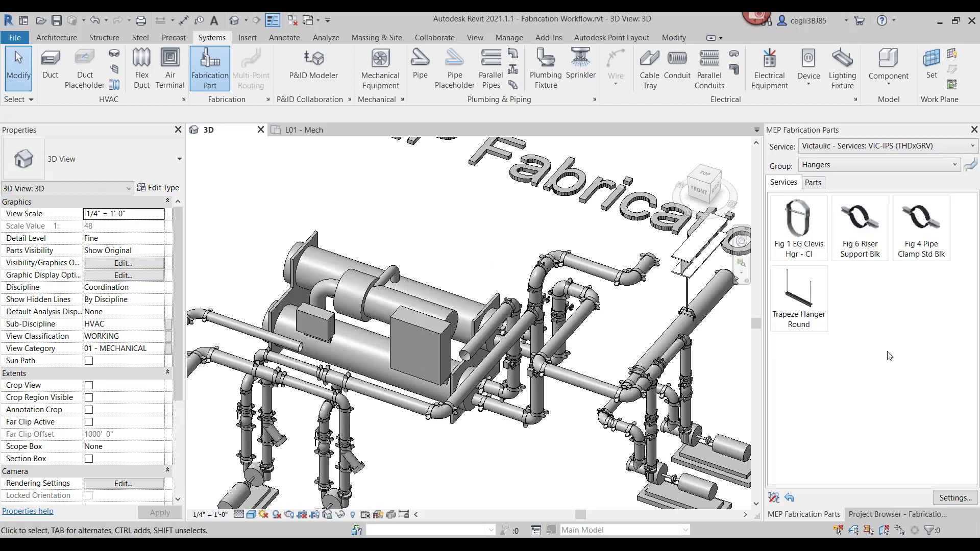
- Browse the Threaded and Grooved part groups in the MEP Fabrication Parts palette
click(847, 164)
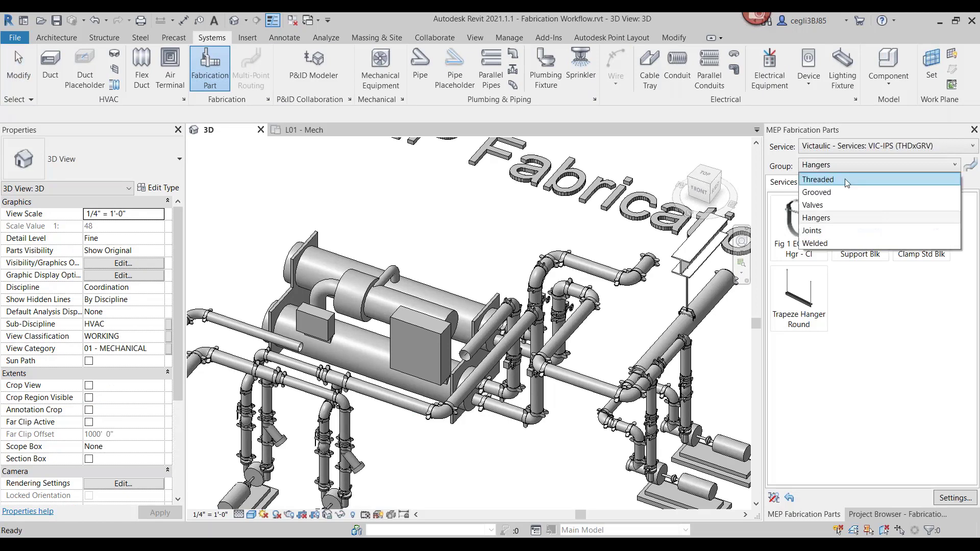
click(847, 180)
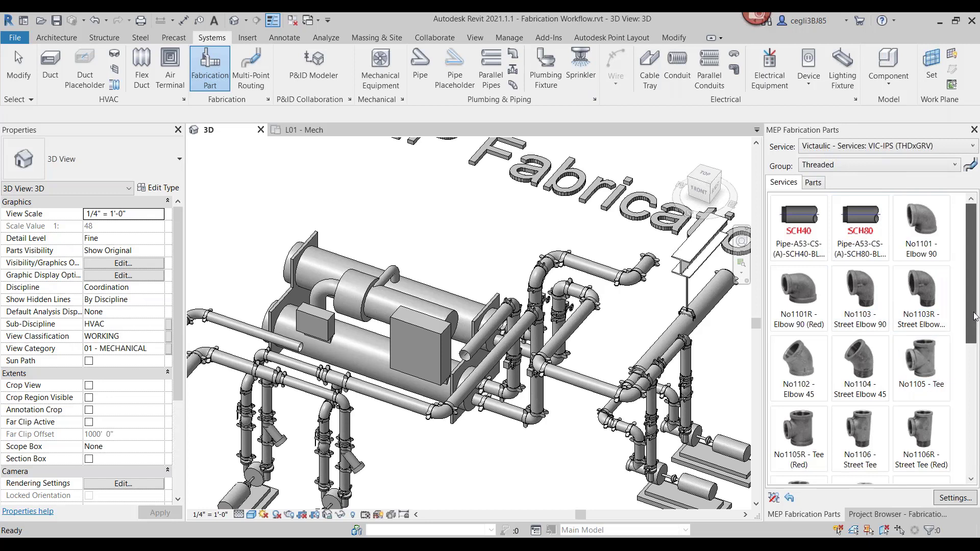
scroll(937, 458, down, 5)
scroll(936, 457, up, 5)
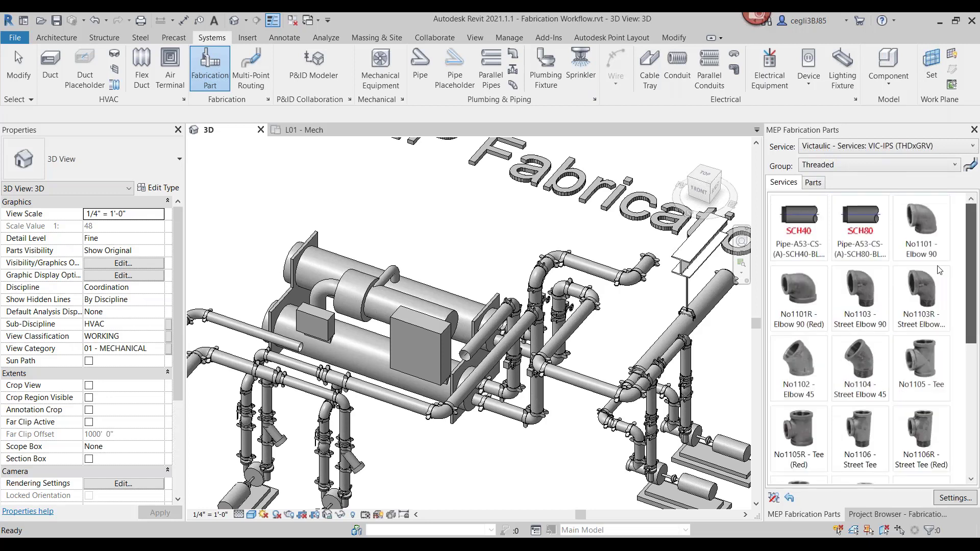
key(Down)
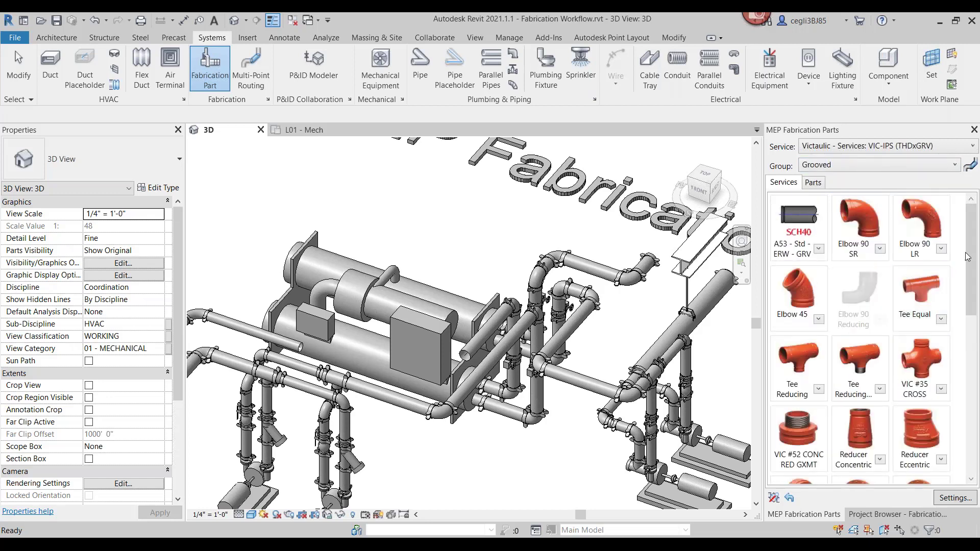
drag(971, 261, 972, 224)
- Switch to the Welded group and scroll through its SCH40 pipe, long-radius elbows and flanges
click(953, 164)
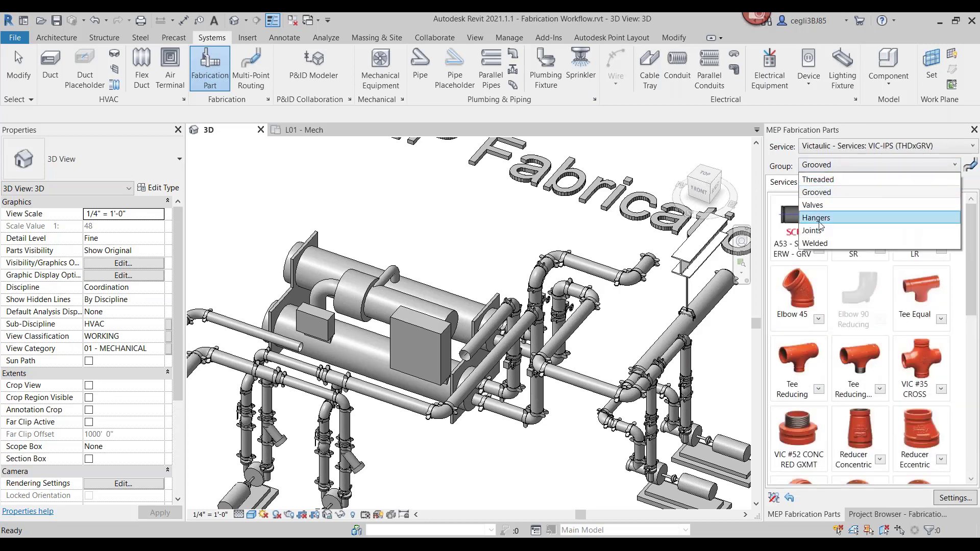
click(815, 243)
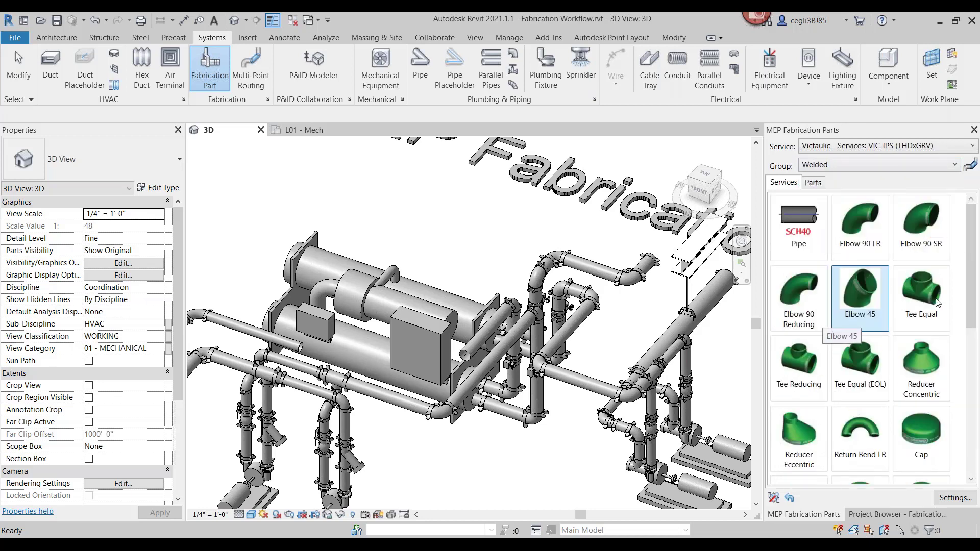
drag(974, 278, 965, 361)
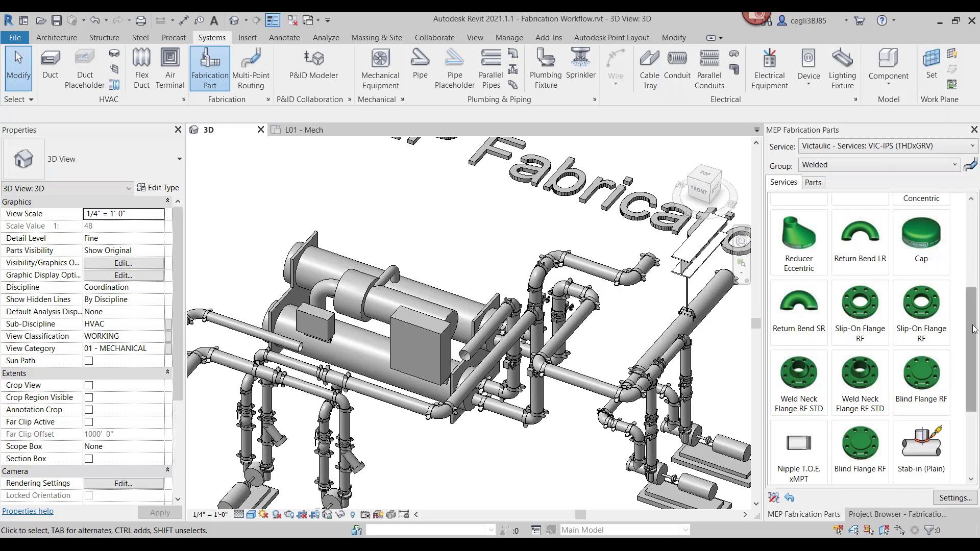
drag(972, 329, 971, 261)
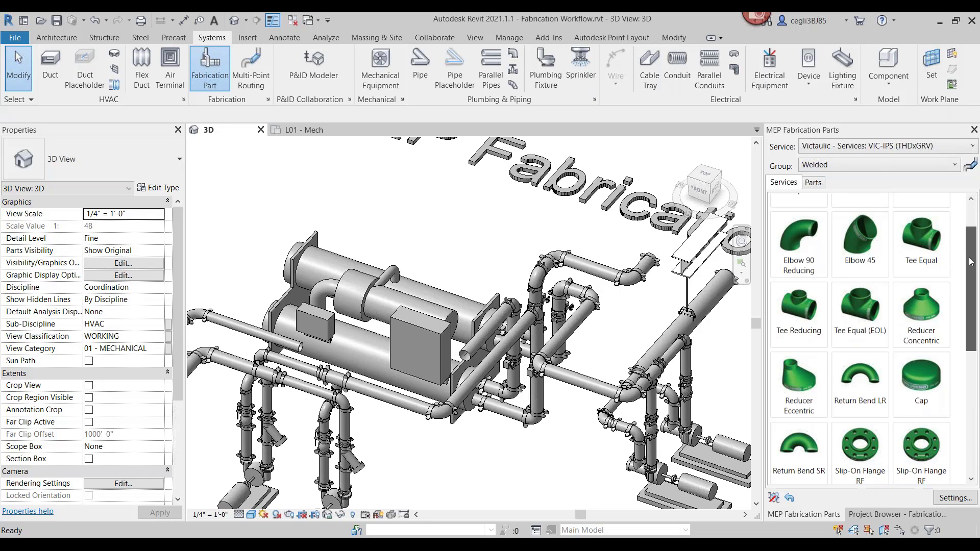
drag(971, 261, 971, 238)
- Zoom to fit with ZF and frame the Design Model piping
key(z)
key(f)
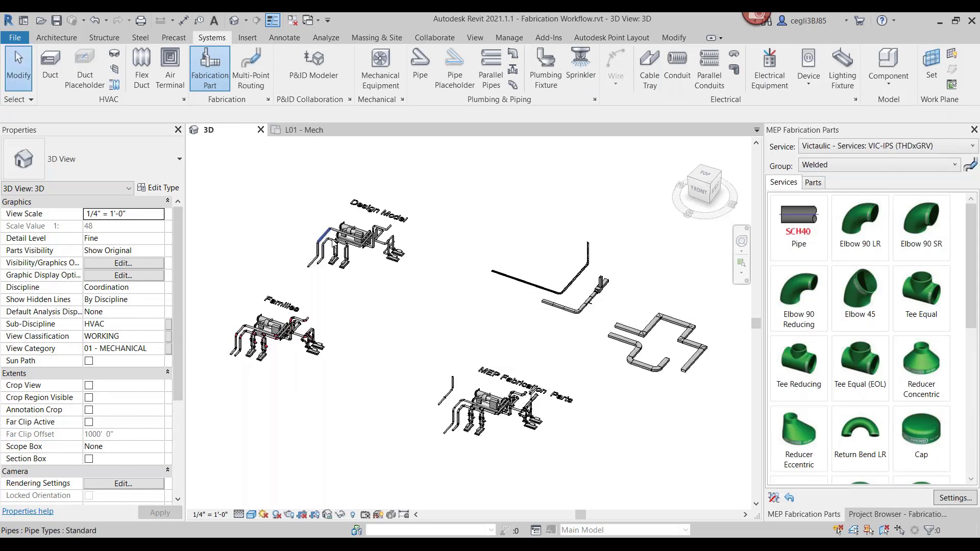
scroll(332, 241, up, 4)
scroll(333, 228, up, 3)
middle_drag(333, 228, 389, 373)
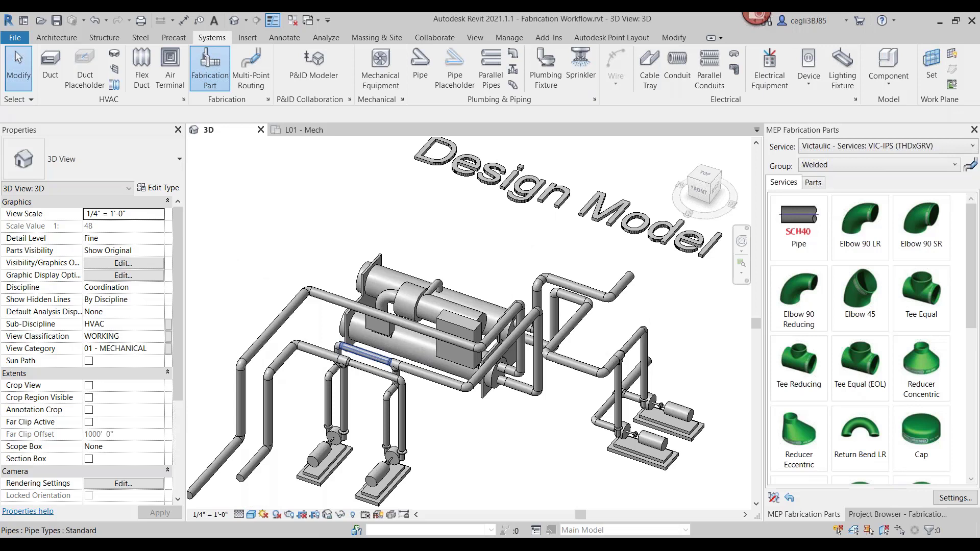
middle_drag(494, 454, 476, 431)
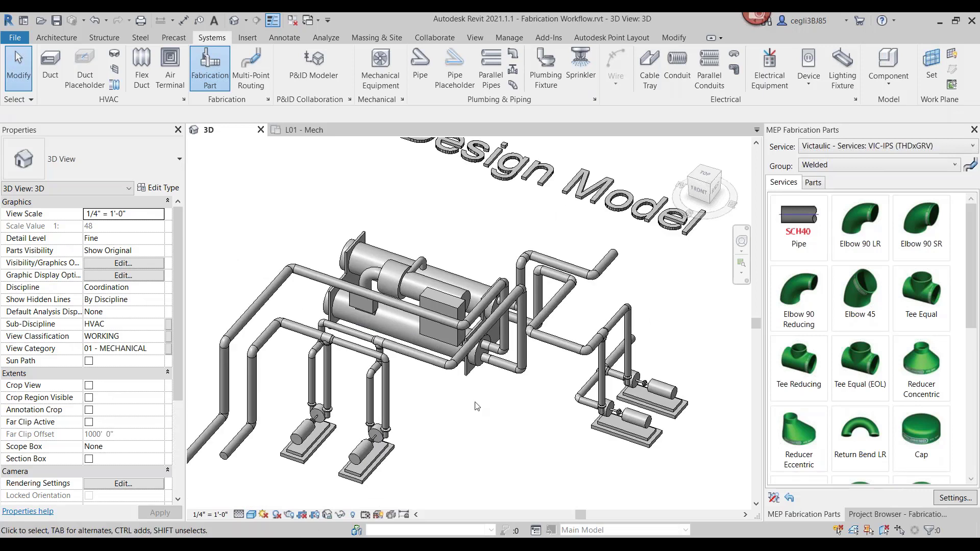
- Tab-select the pipe branch running from the chiller down to the pump equipment
click(558, 341)
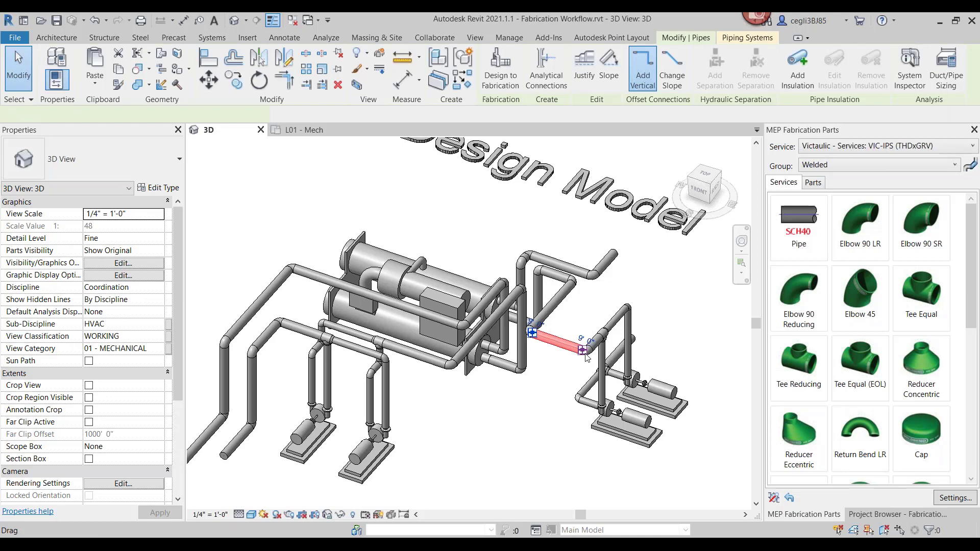
click(577, 373)
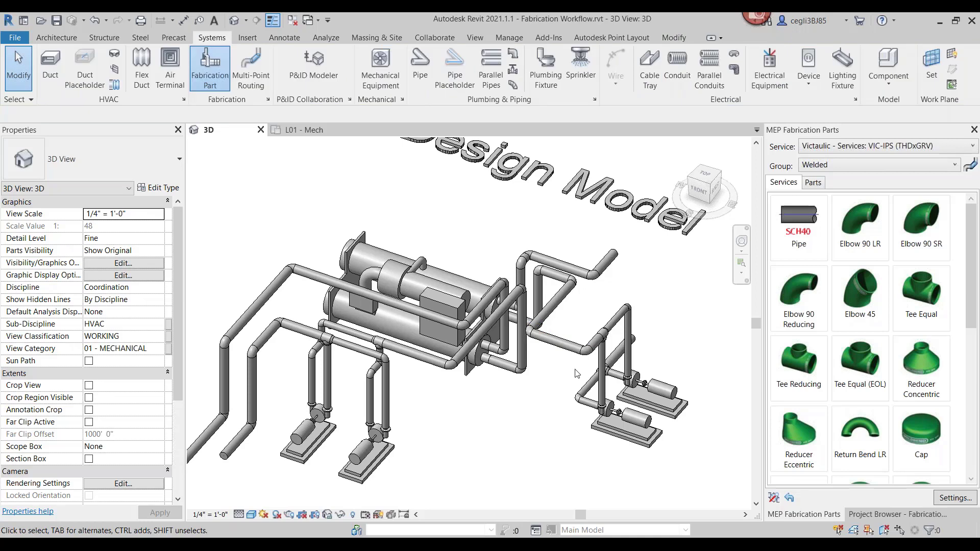
scroll(576, 374, up, 3)
middle_drag(577, 374, 392, 366)
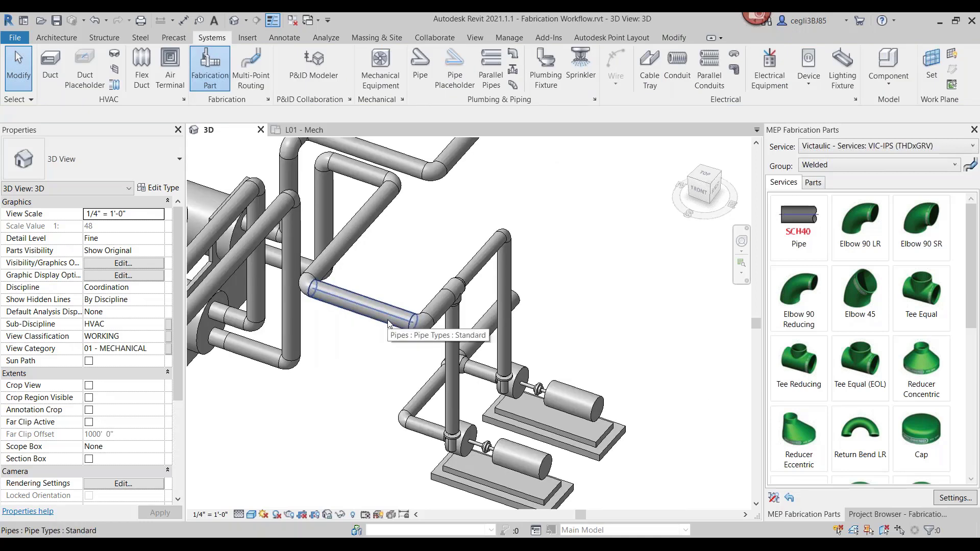
key(Tab)
key(Tab)
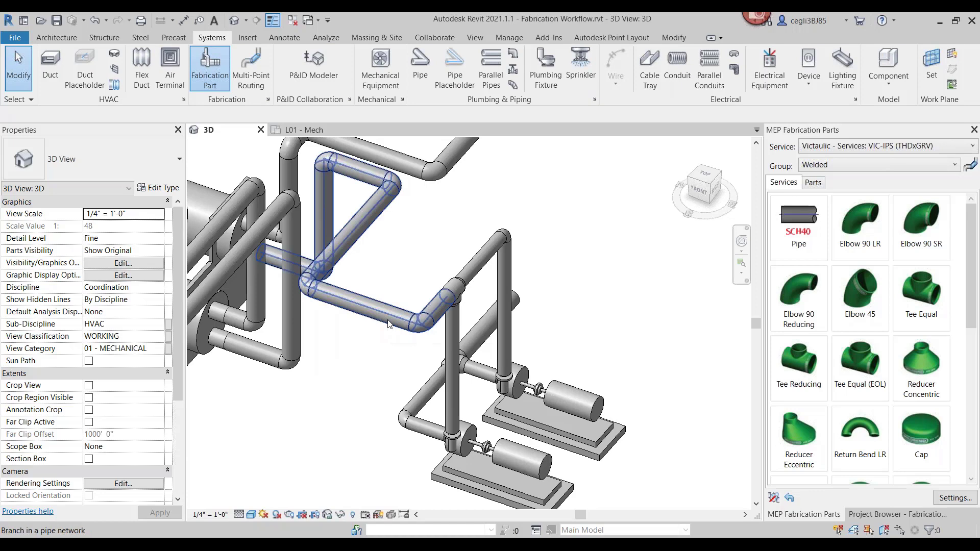
key(Tab)
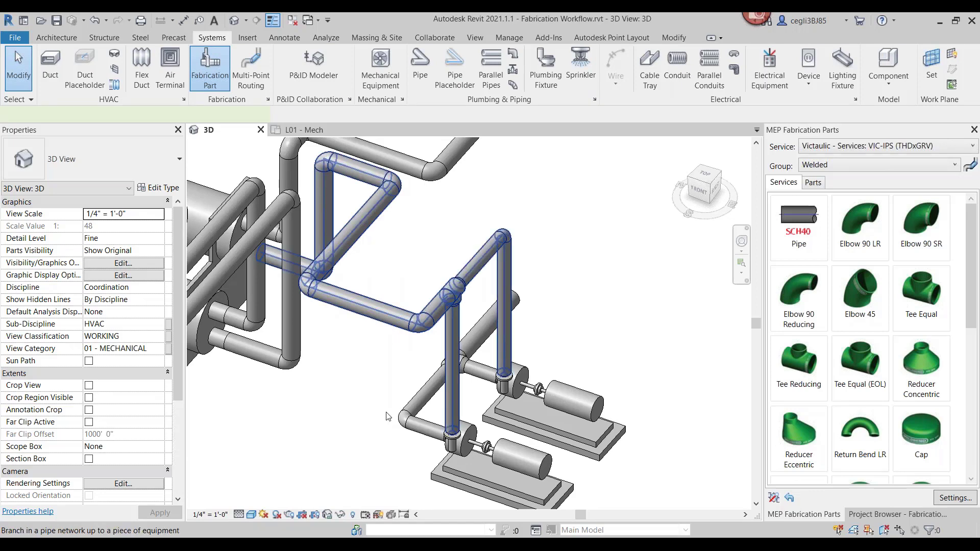
click(388, 416)
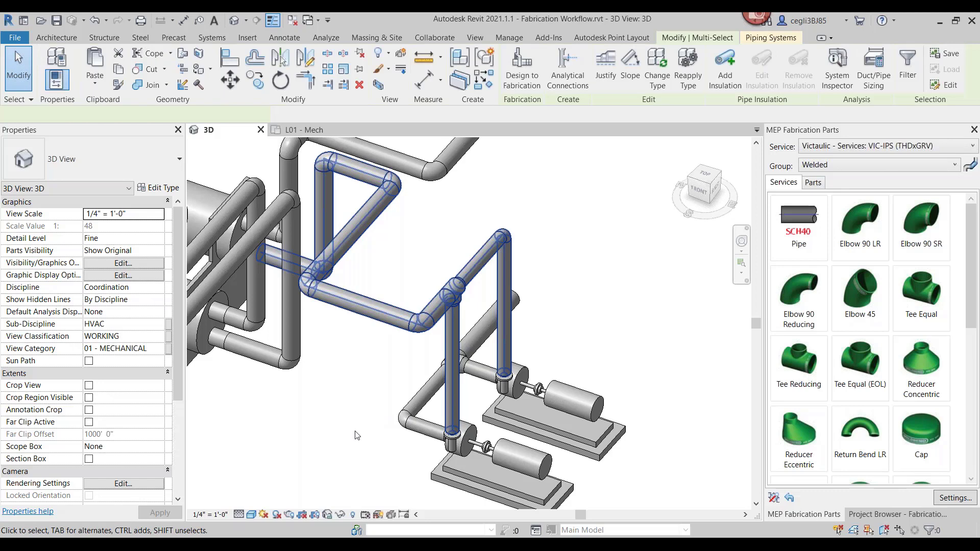
middle_drag(331, 384, 358, 398)
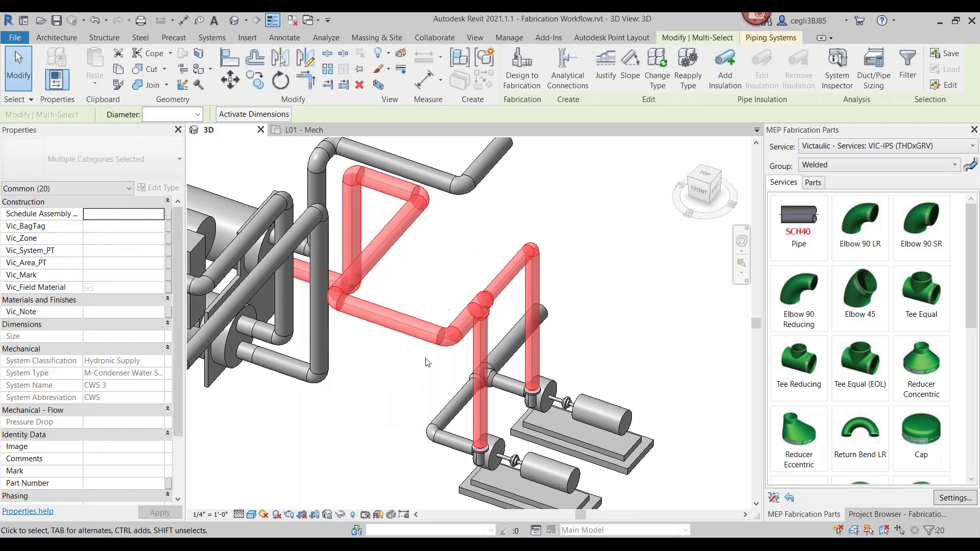
- Keep Welded as the fitting group, reselect the pump branch, and start Design to Fabrication
click(867, 164)
click(831, 240)
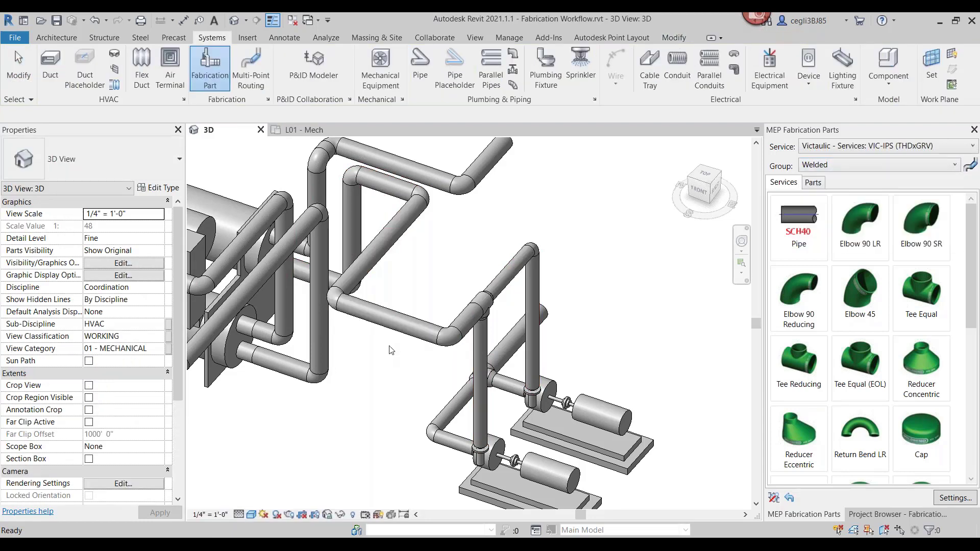
click(392, 317)
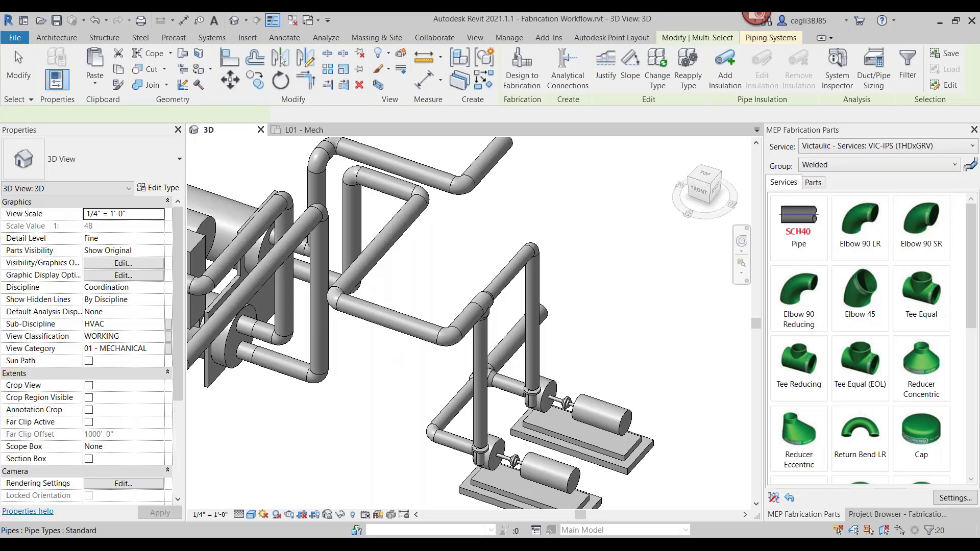
click(379, 397)
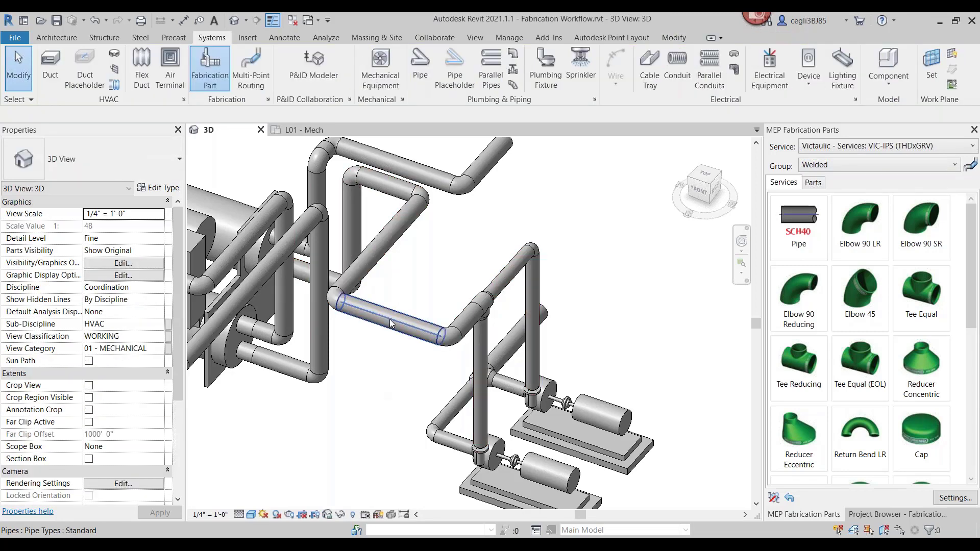
click(390, 320)
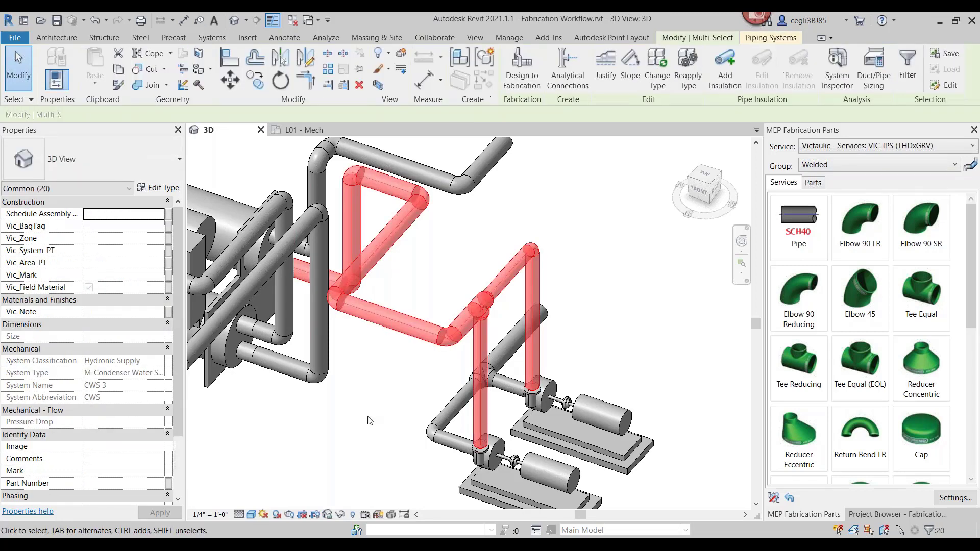
click(531, 80)
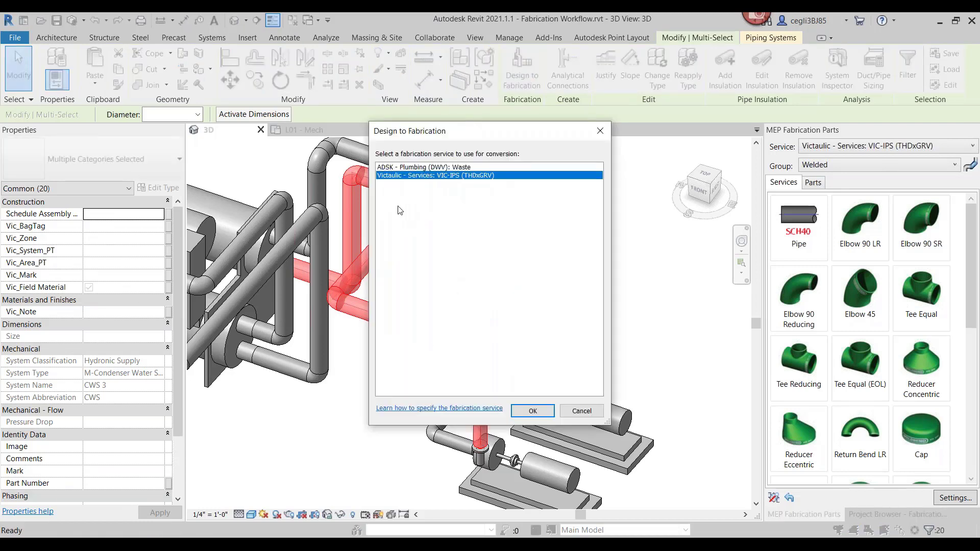
- Convert the branch with Victaulic - Services: VIC-IPS (THDxGRV) and dismiss the open-connector warning
click(530, 411)
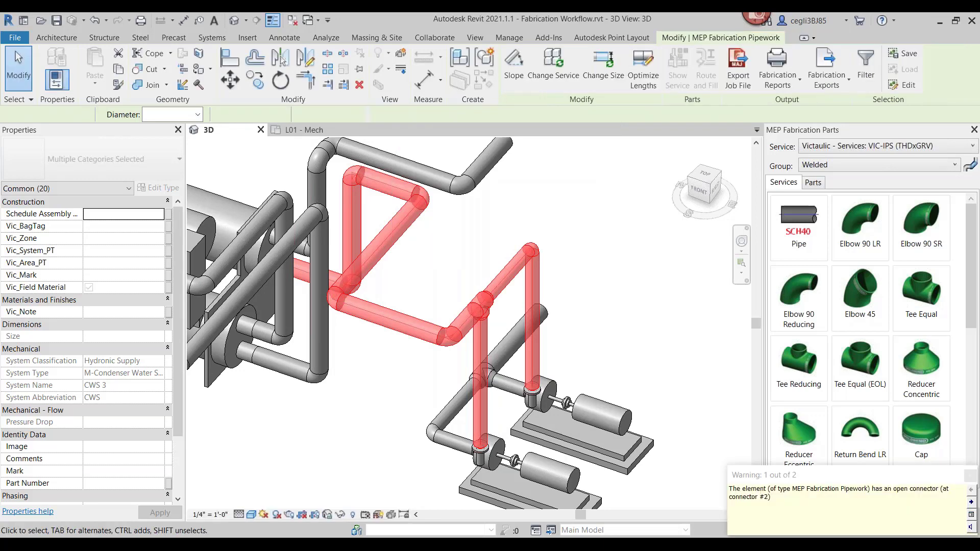
click(627, 333)
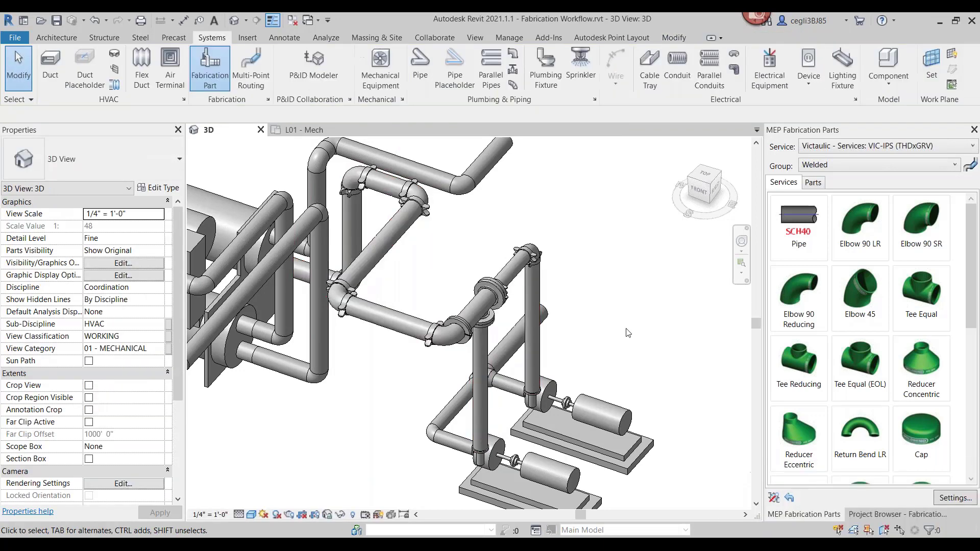
scroll(627, 333, up, 3)
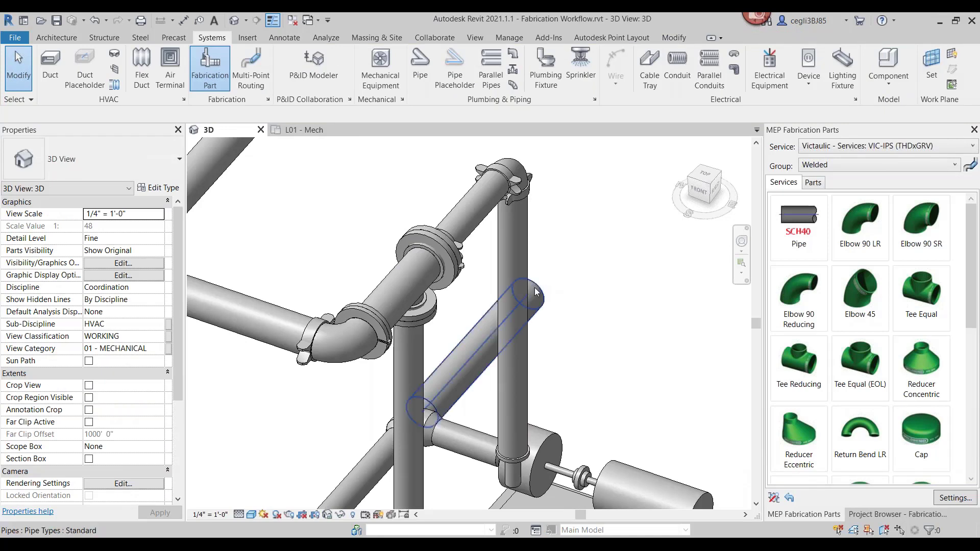
- Inspect the converted Slip-On Flange RF and the top-elbow coupling to read their part types
click(455, 284)
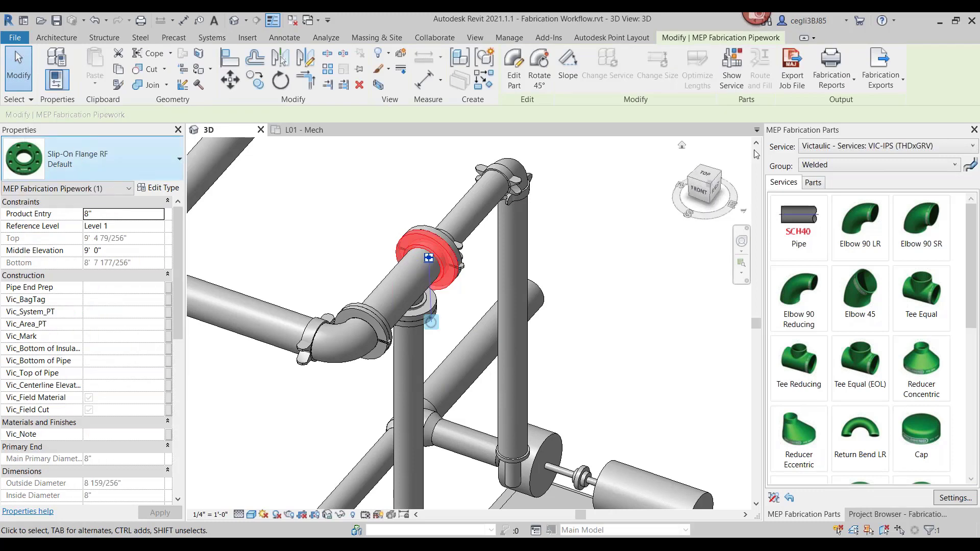
click(972, 277)
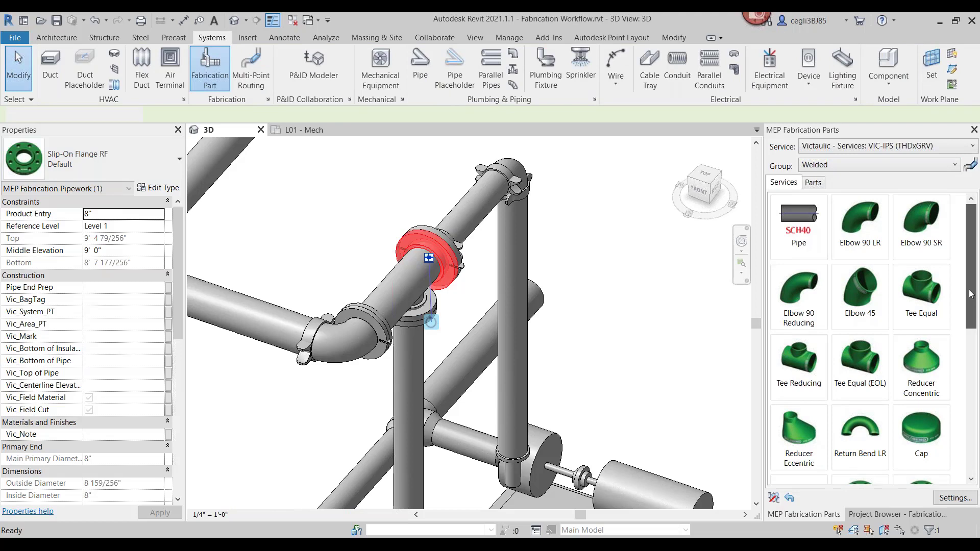
scroll(815, 343, down, 5)
click(815, 343)
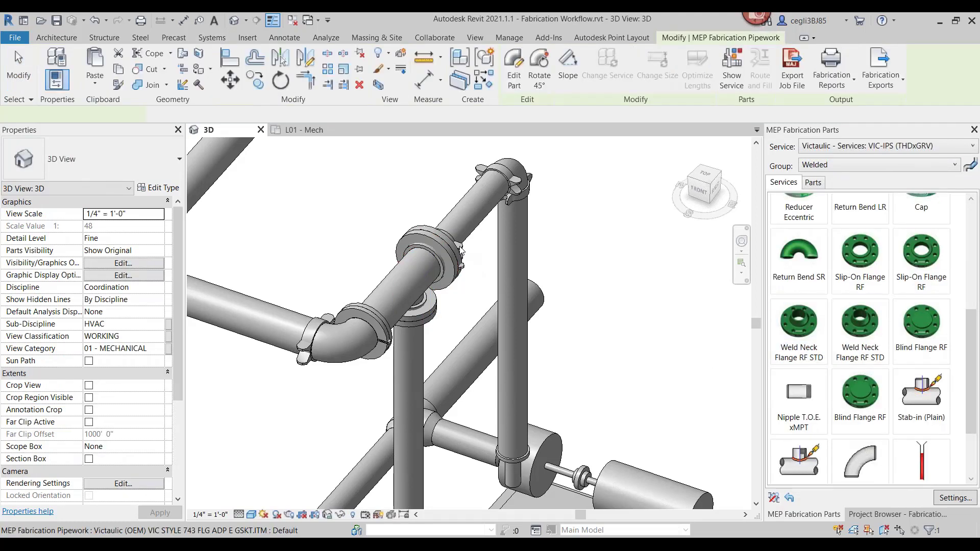
click(460, 250)
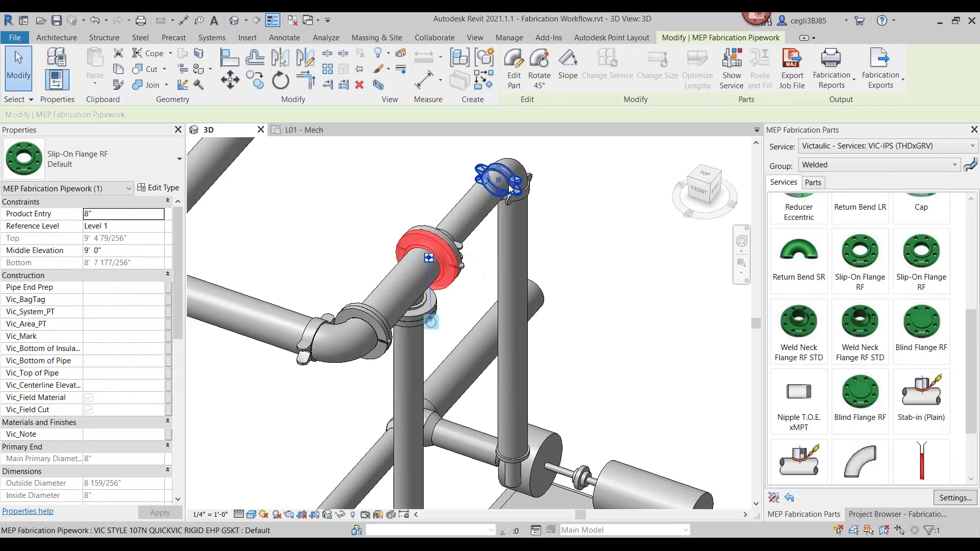
click(508, 185)
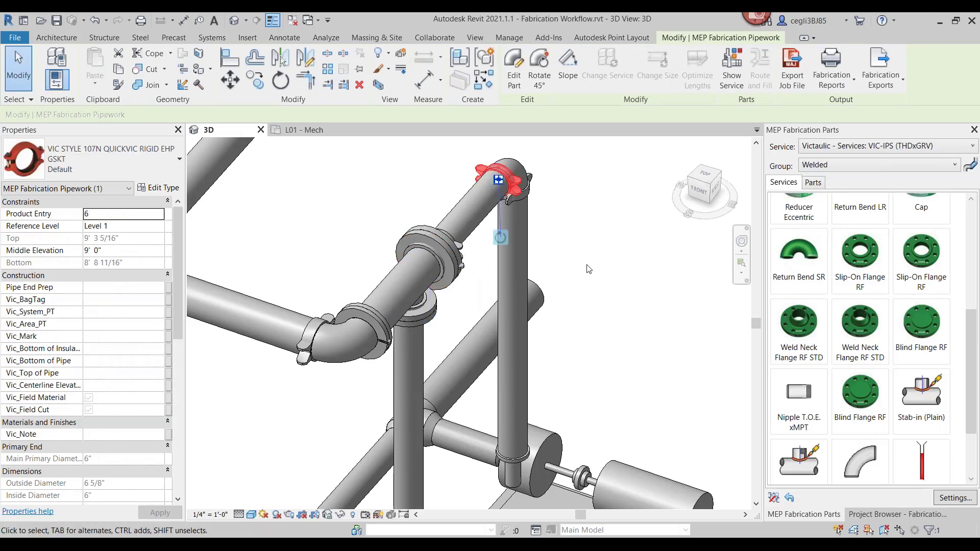
- Set the fabrication parts palette Group to Grooved and recentre the chillers and pumps
click(844, 167)
click(841, 189)
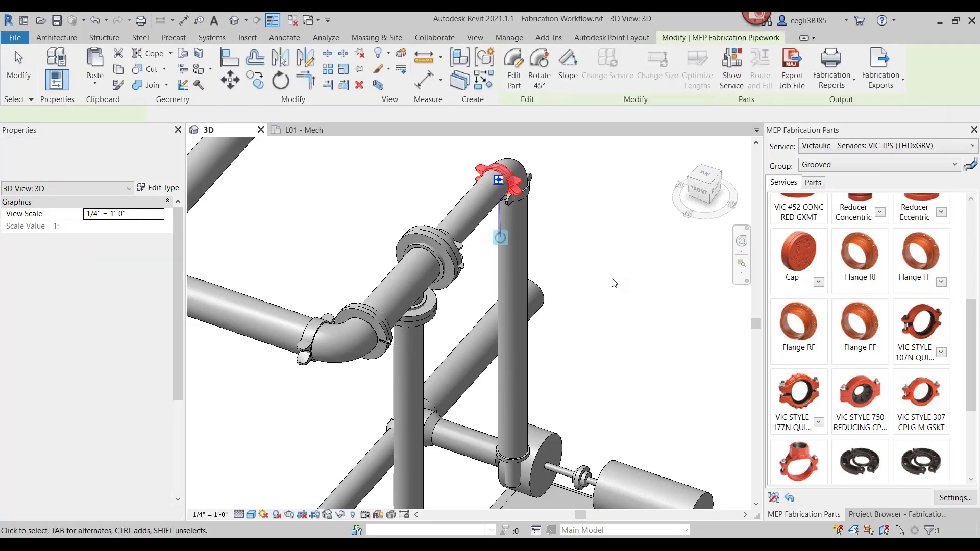
scroll(614, 283, down, 5)
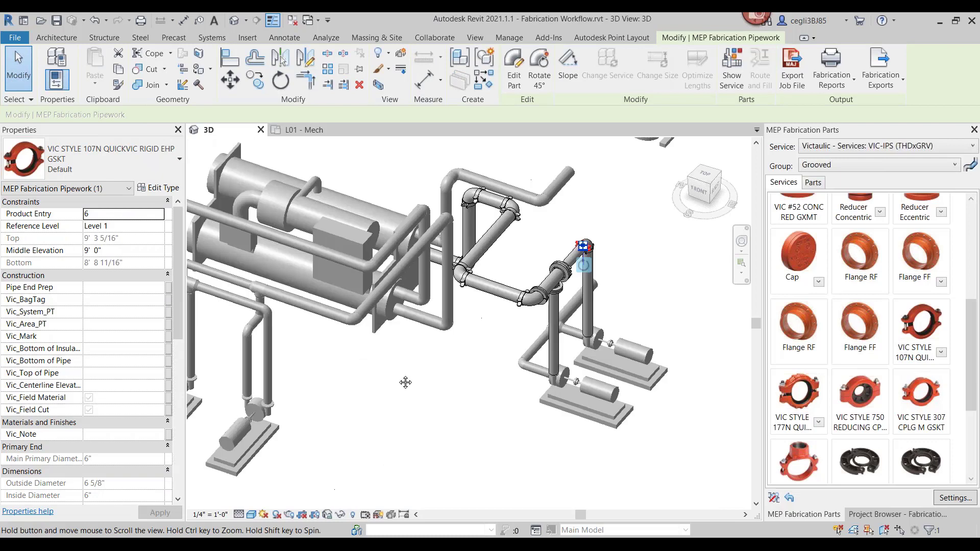
middle_drag(405, 383, 551, 361)
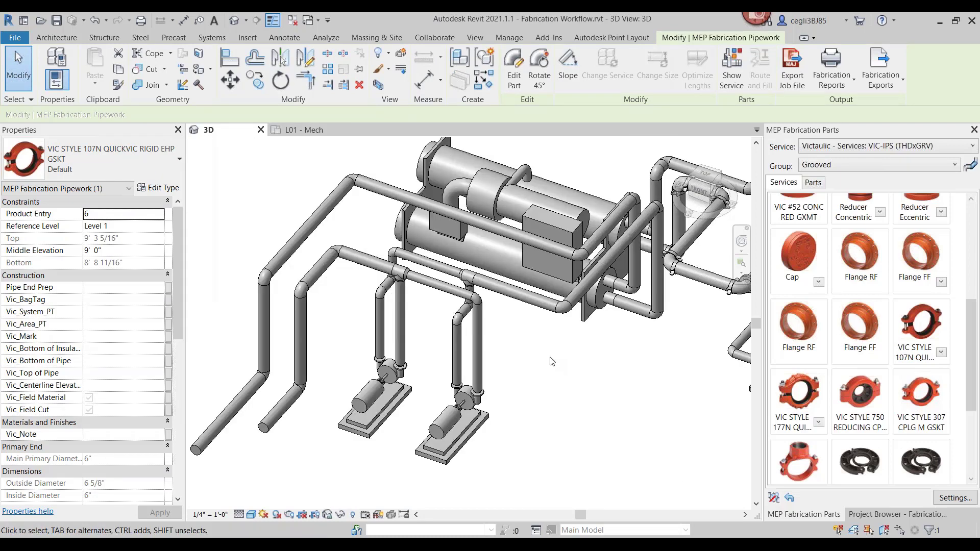
click(508, 375)
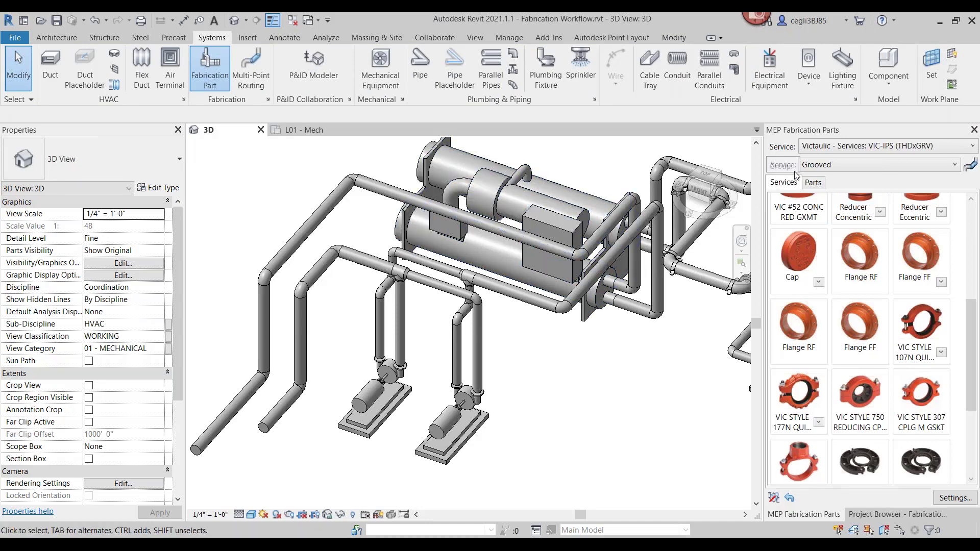
click(818, 166)
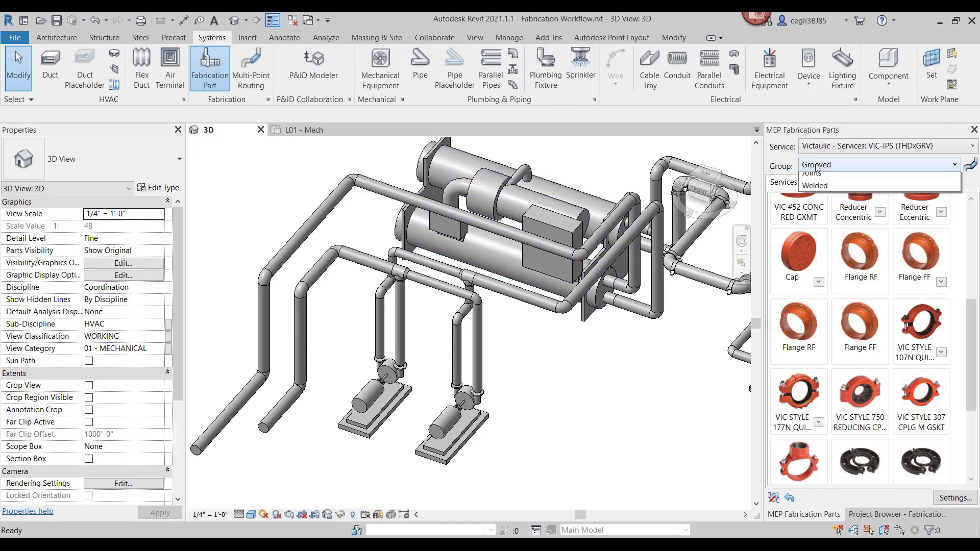
click(825, 147)
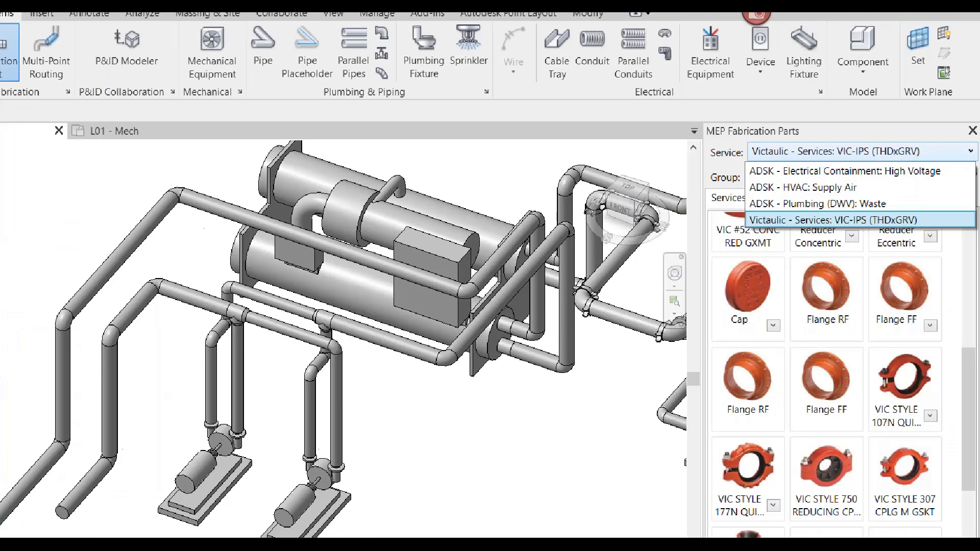
key(Escape)
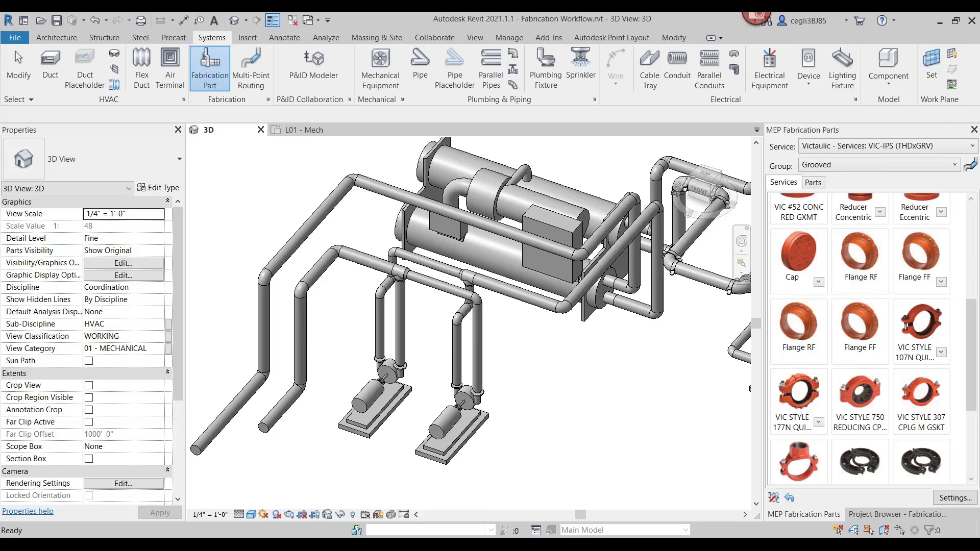
drag(973, 312, 974, 214)
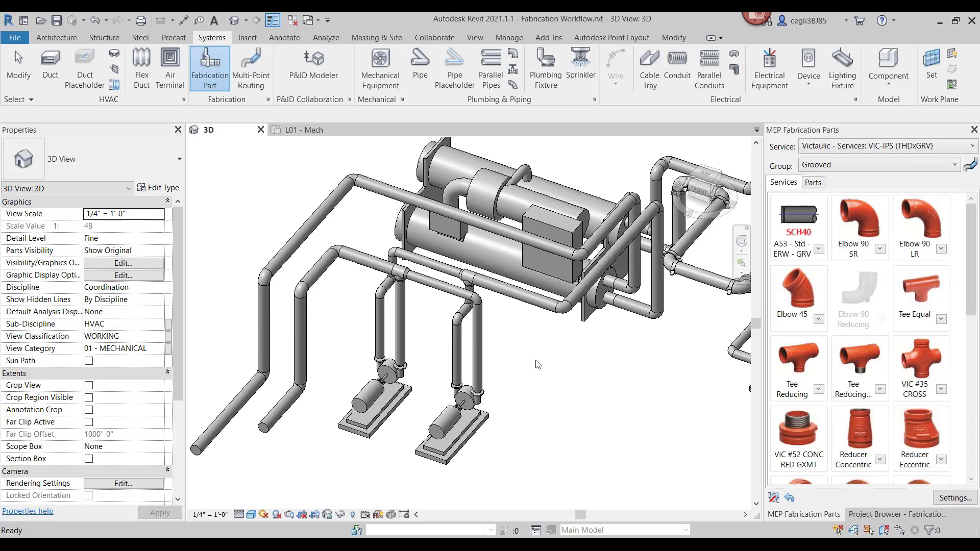
- Enable auto-fill part exclusion and exclude the Elbow 90 LR fitting
click(776, 500)
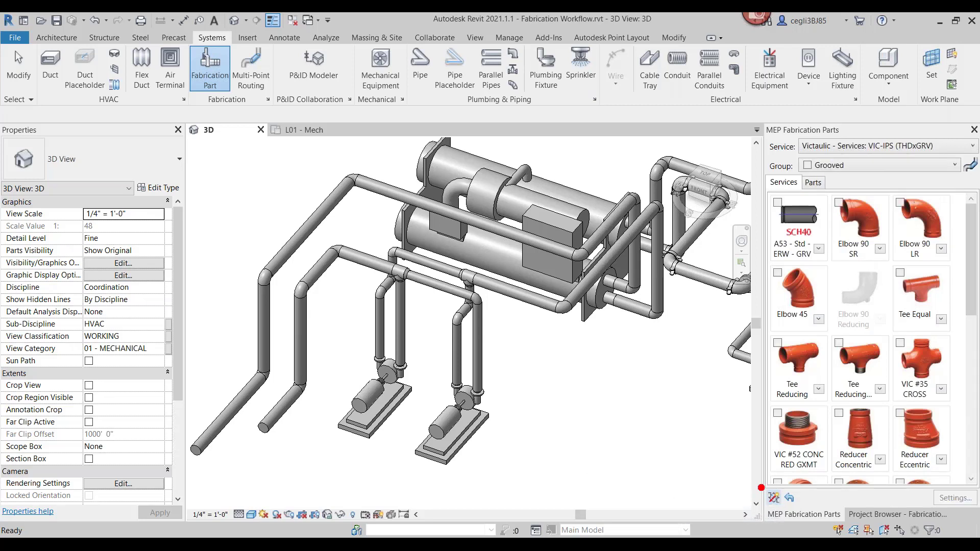
mouse_move(750, 495)
mouse_down()
mouse_move(803, 510)
mouse_move(814, 492)
mouse_move(751, 486)
mouse_up()
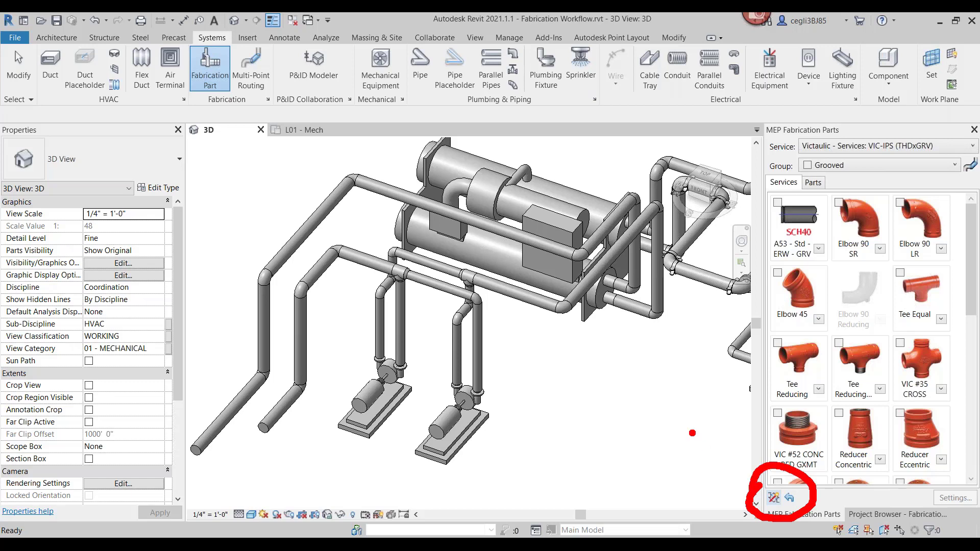
mouse_move(592, 356)
mouse_down()
mouse_move(736, 472)
mouse_move(715, 439)
mouse_move(749, 483)
mouse_move(701, 465)
mouse_move(706, 440)
mouse_move(700, 476)
mouse_up()
key(Escape)
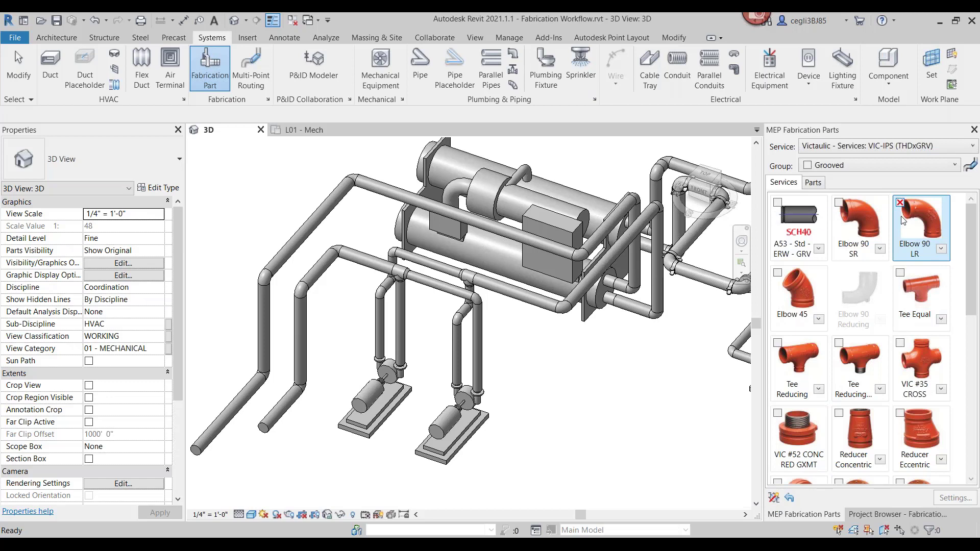
click(899, 202)
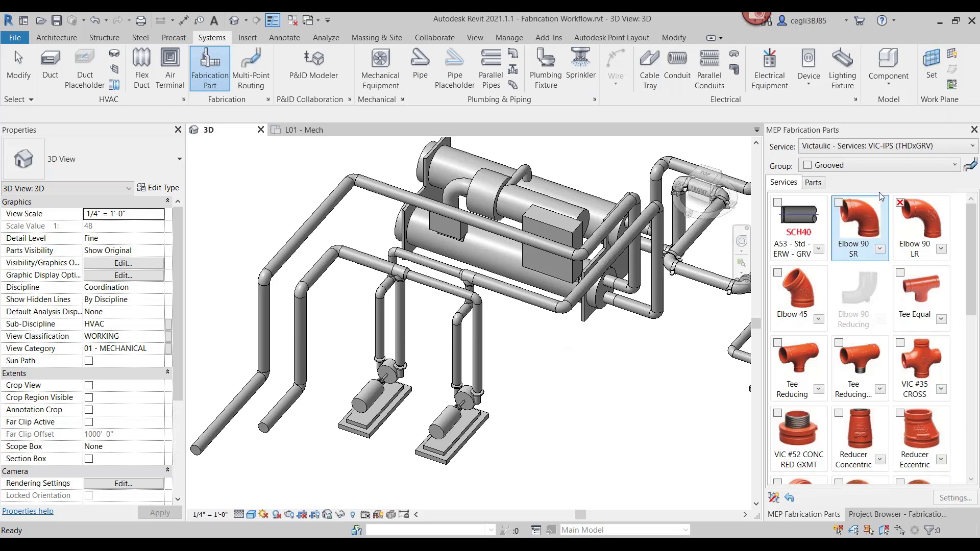
- Exclude the Threaded and Welded part groups from auto-fill, then dismiss the save reminder
click(850, 166)
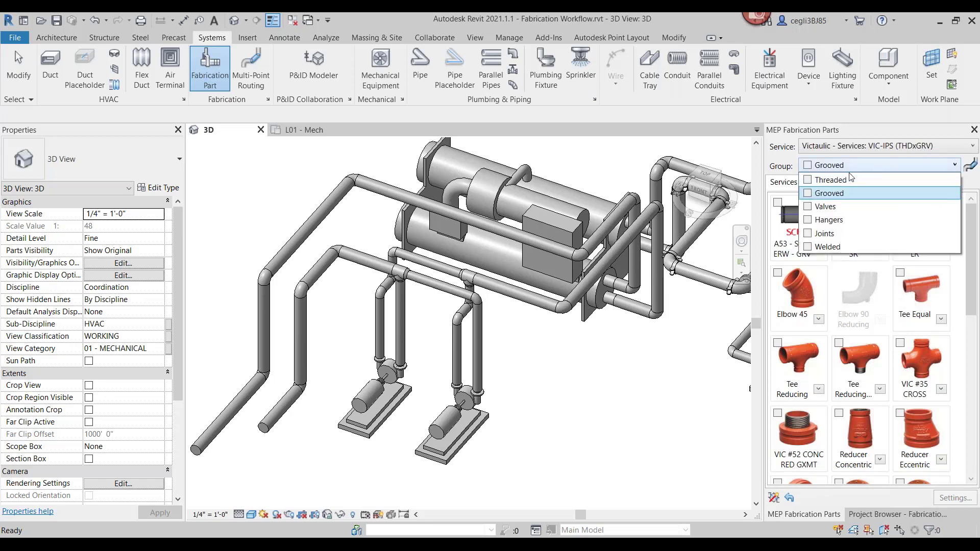
click(808, 182)
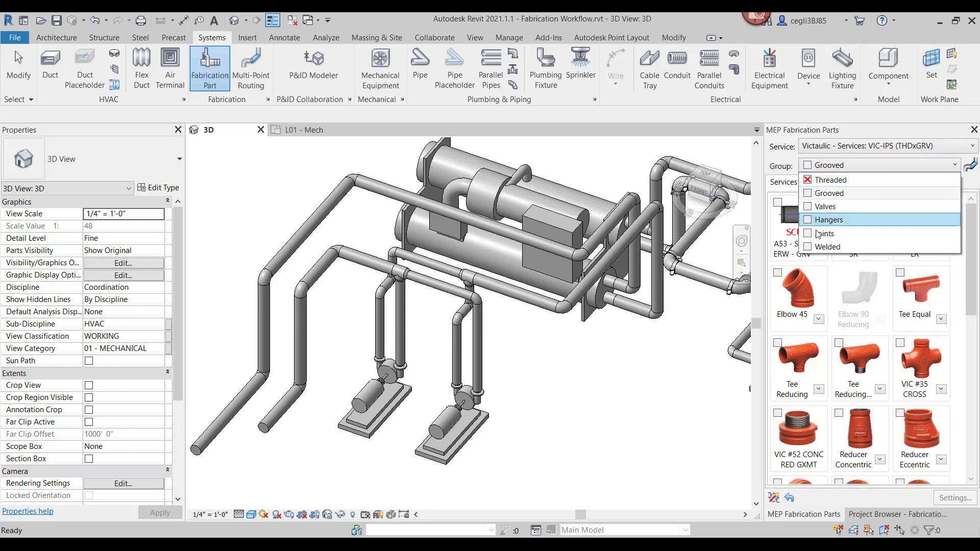
click(808, 247)
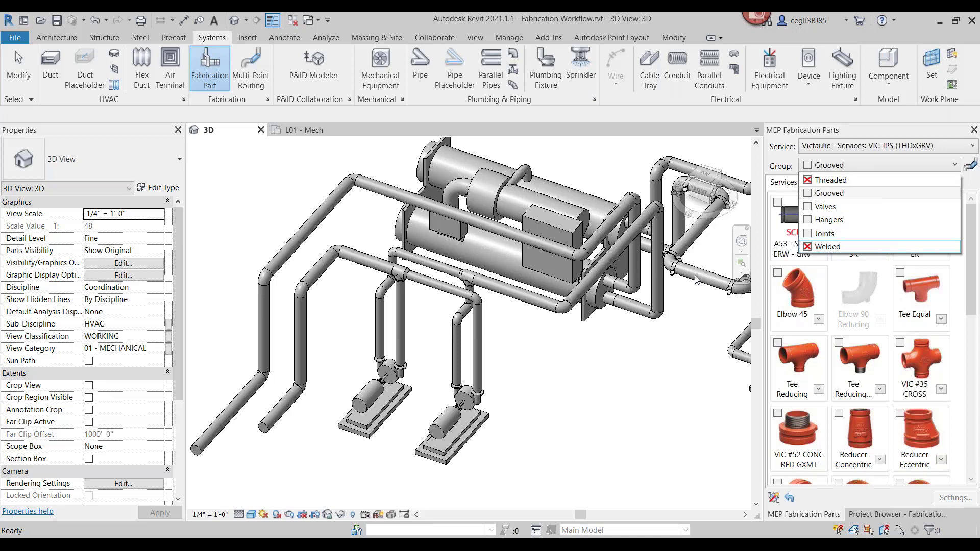
click(692, 354)
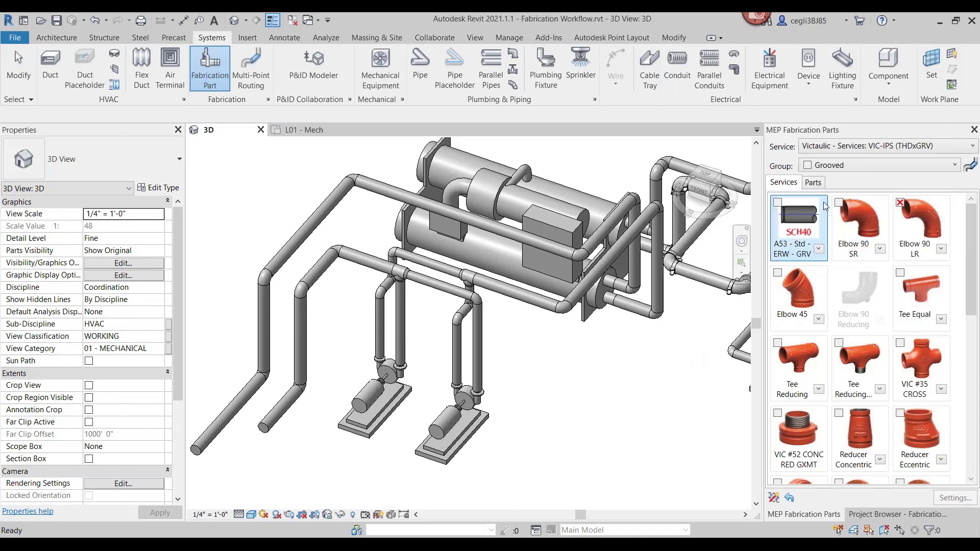
click(917, 220)
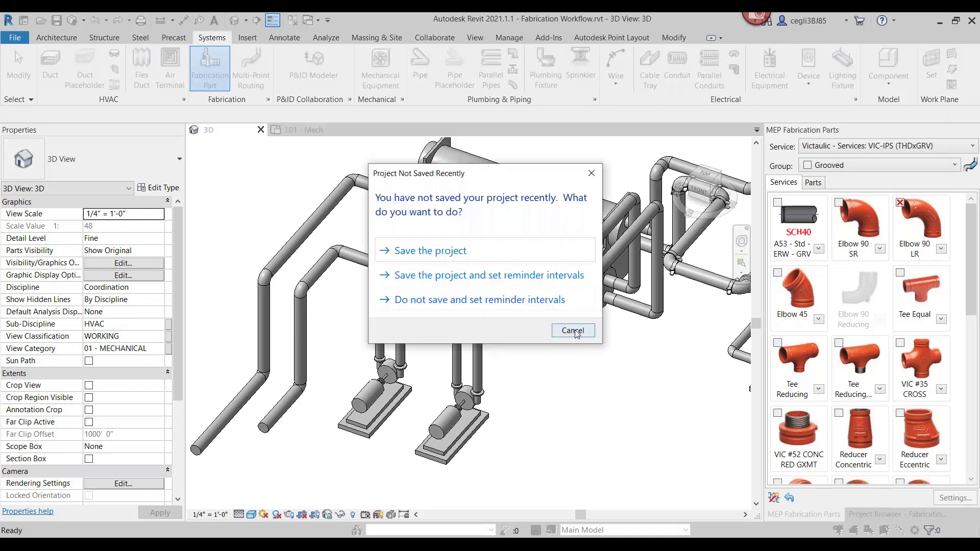
click(573, 330)
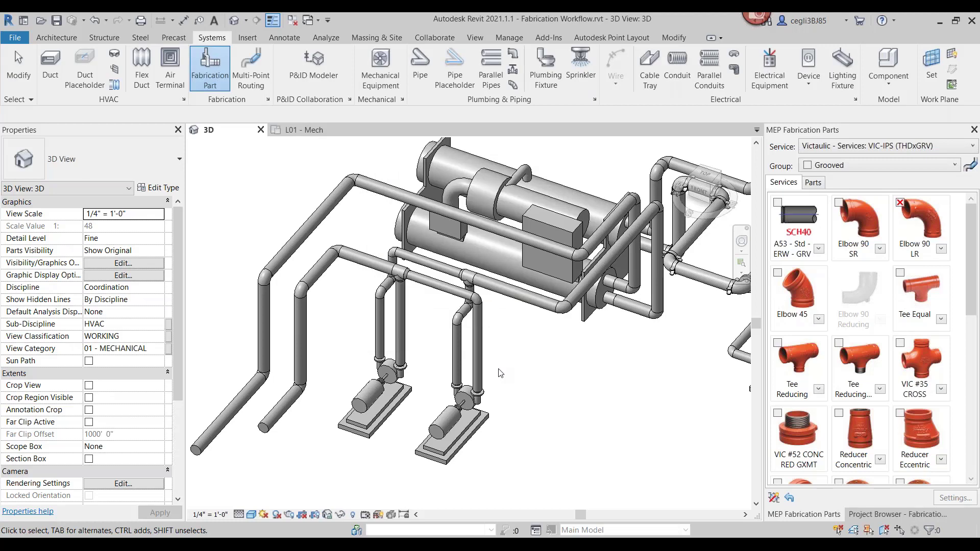
- Convert the chiller pipe branches and long left run to Victaulic - Services: VIC-IPS (THDxGRV)
key(Tab)
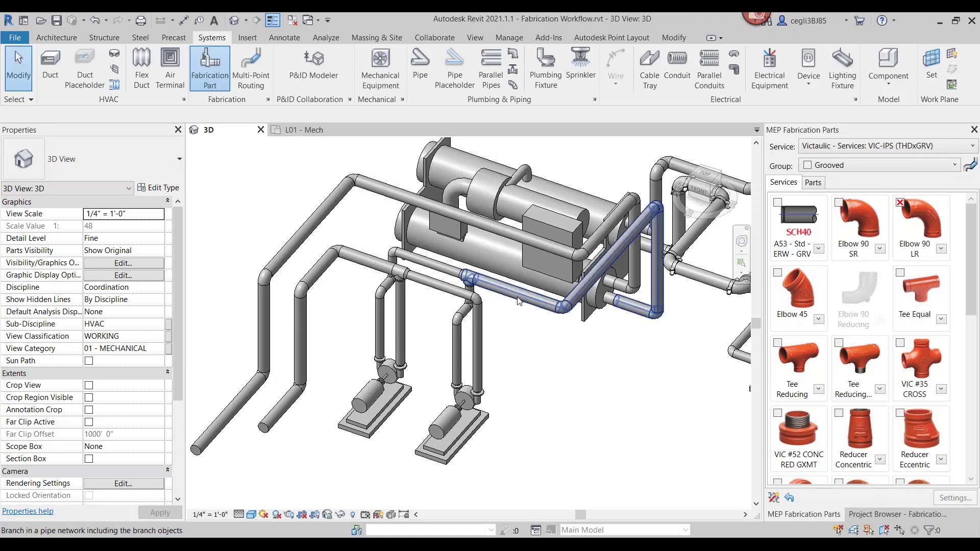
key(Tab)
key(Tab)
key(Tab)
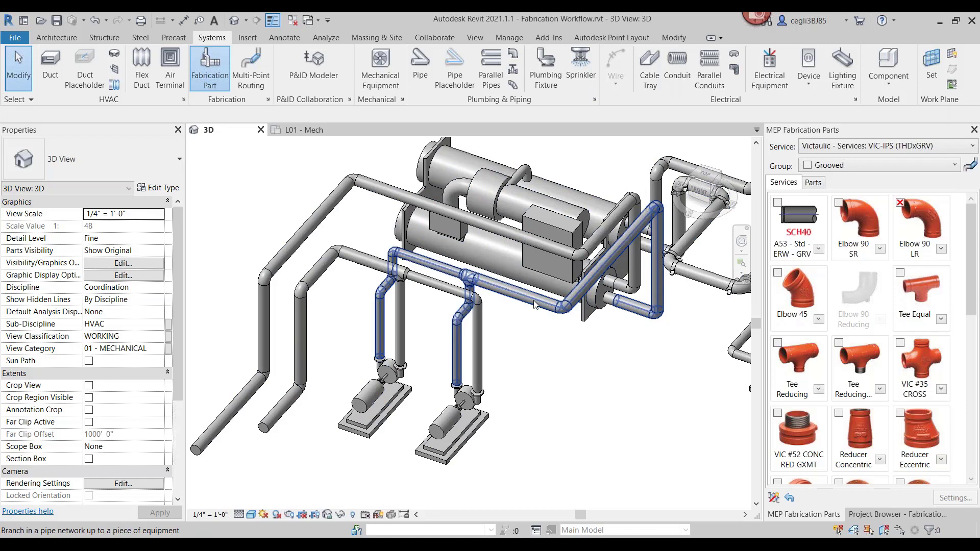
click(534, 305)
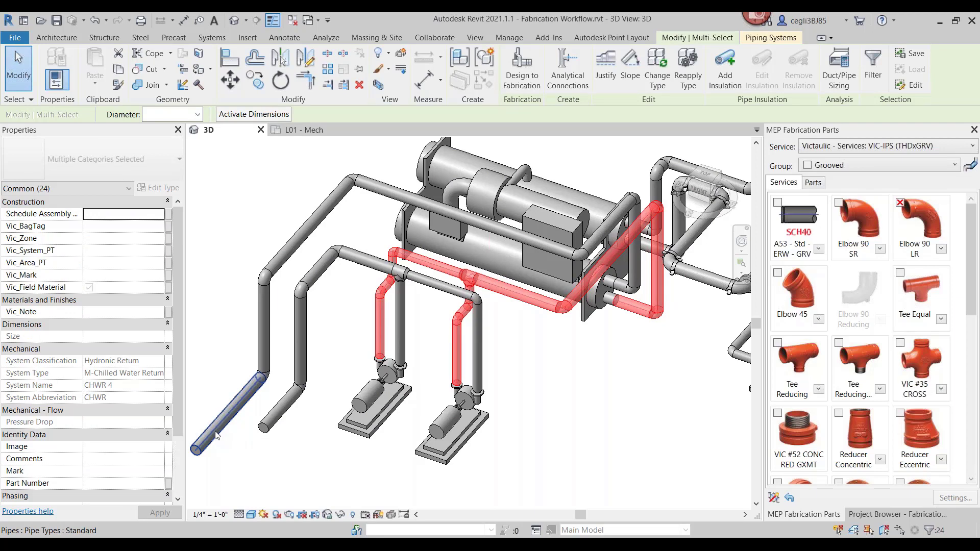
key(Tab)
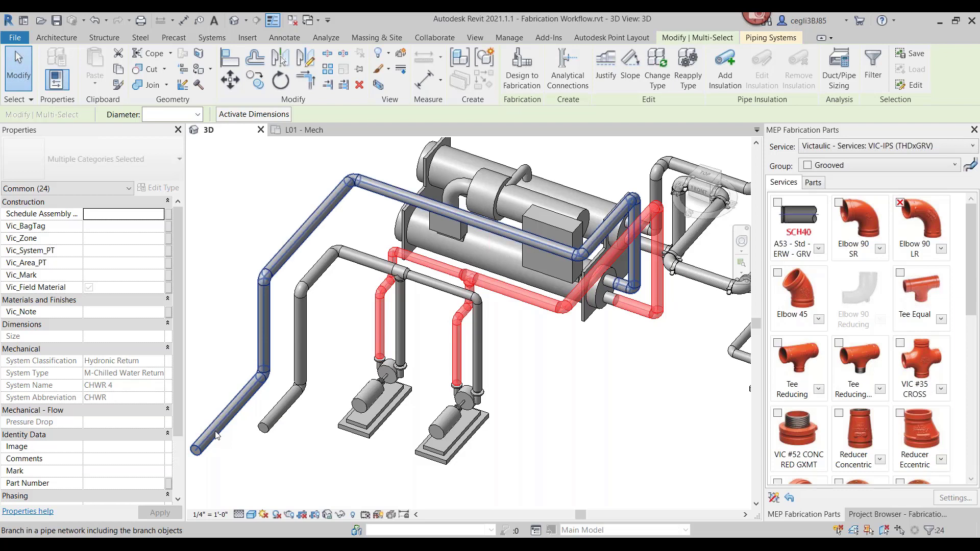
key(Tab)
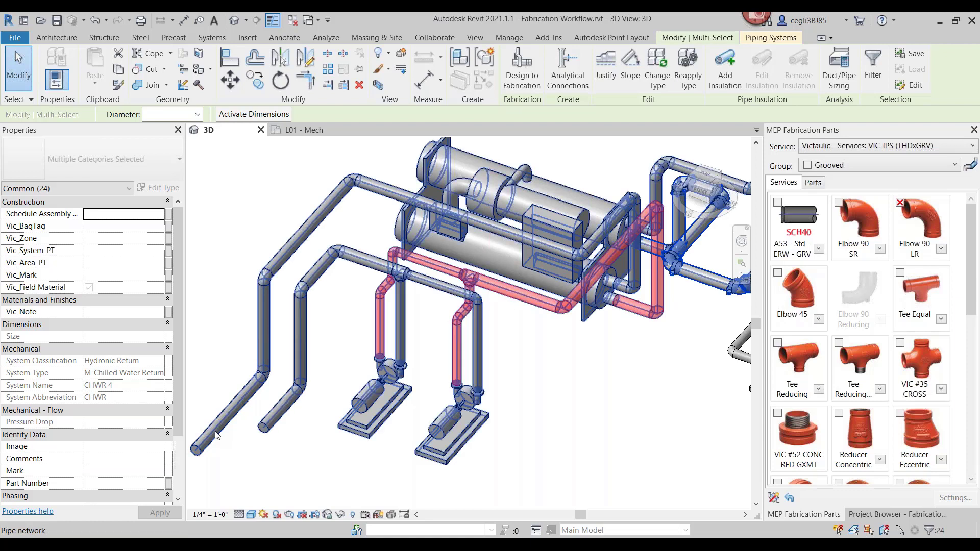
key(Tab)
key(Tab)
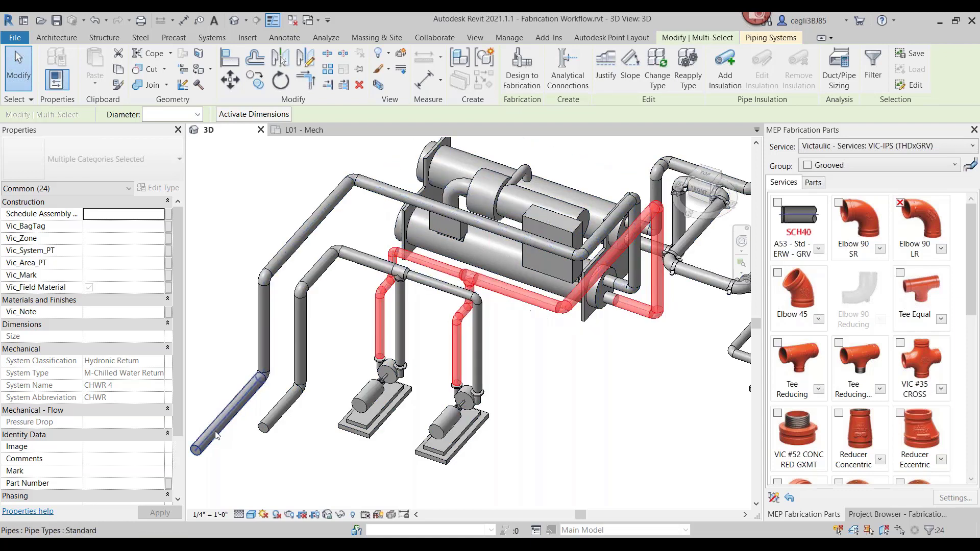
key(Tab)
click(215, 434)
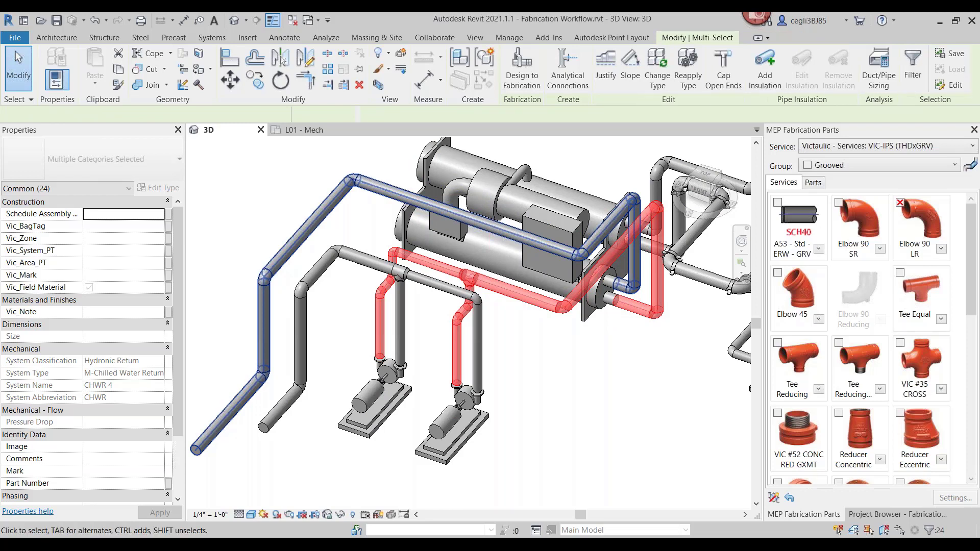
ctrl+click(215, 431)
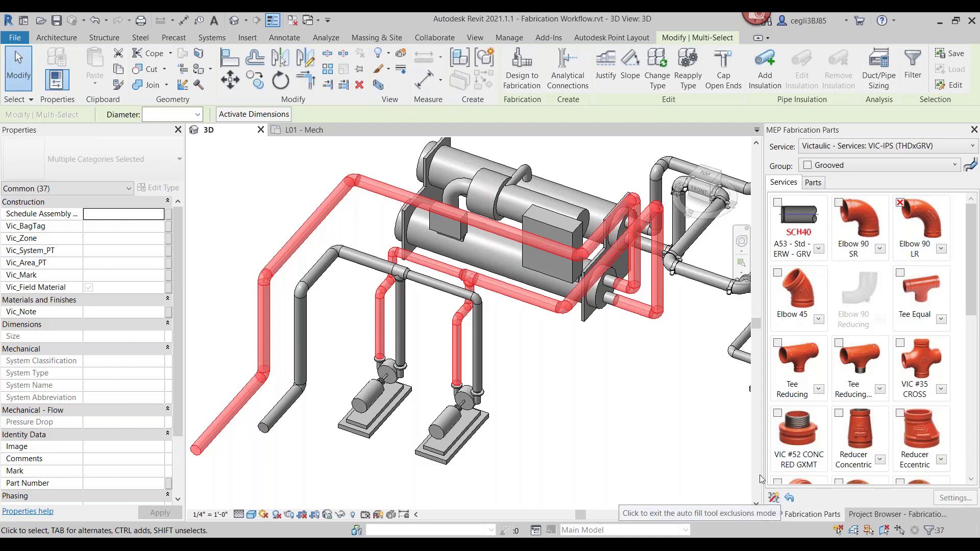
click(522, 65)
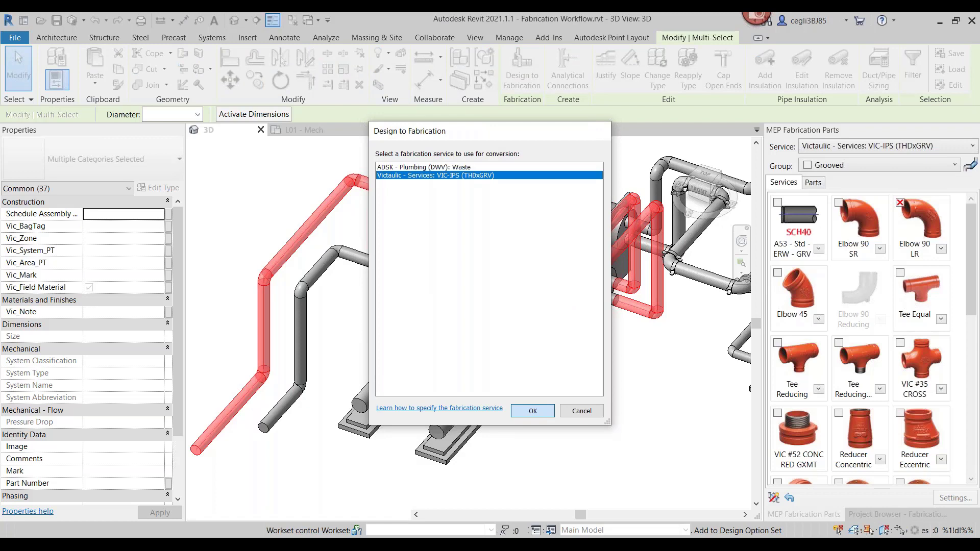
key(Return)
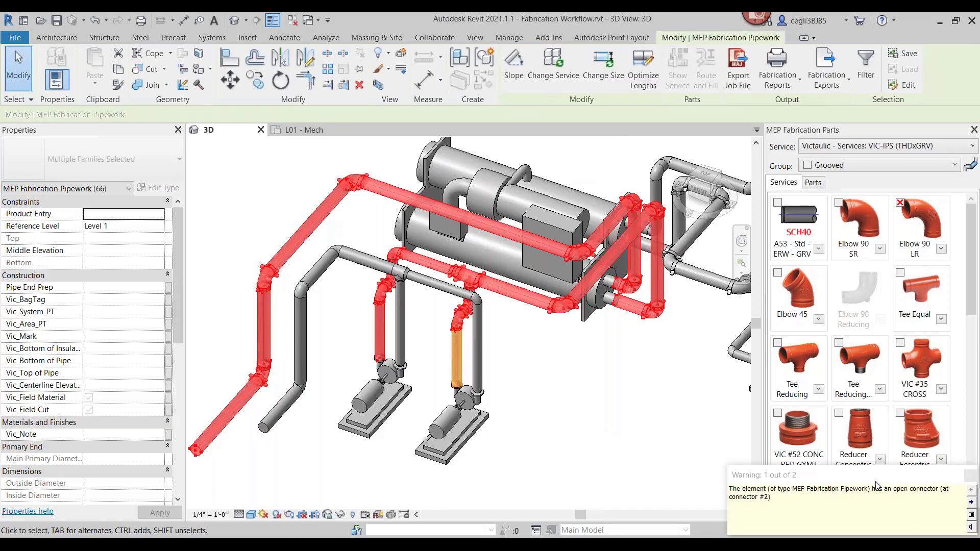
click(590, 343)
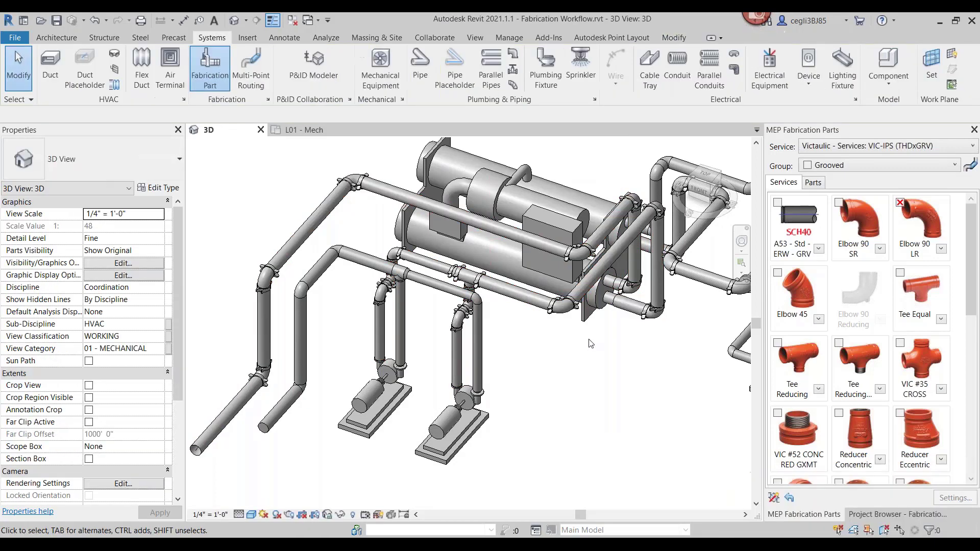
scroll(619, 163, up, 3)
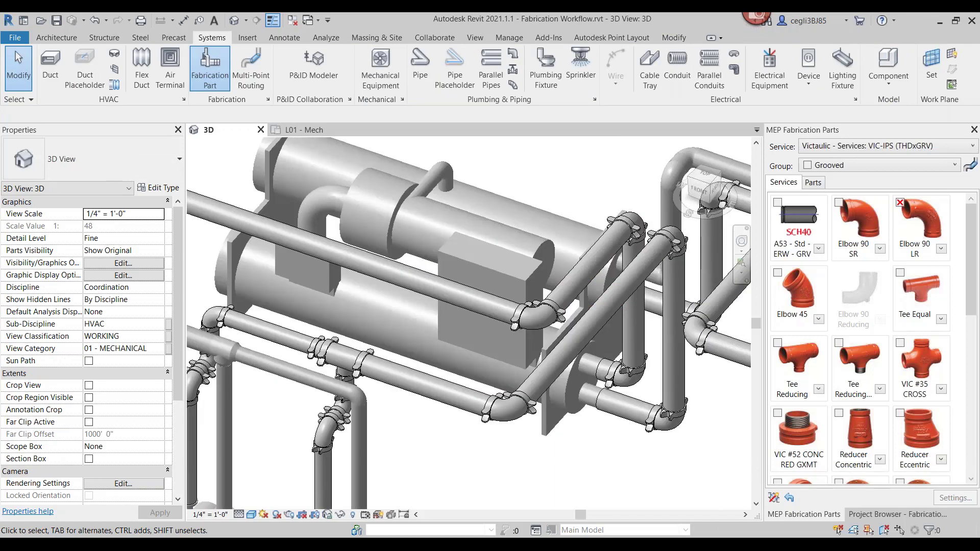
scroll(465, 233, down, 3)
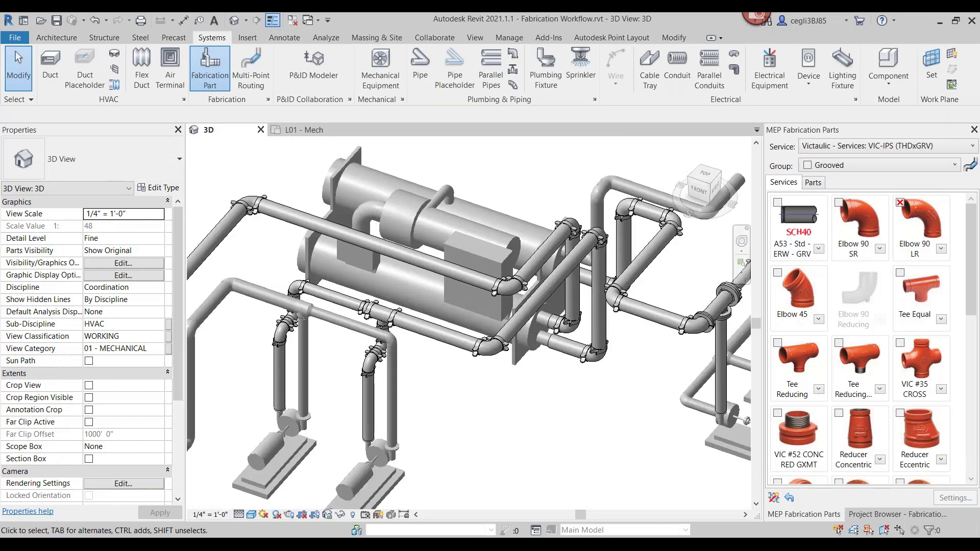
scroll(476, 378, down, 2)
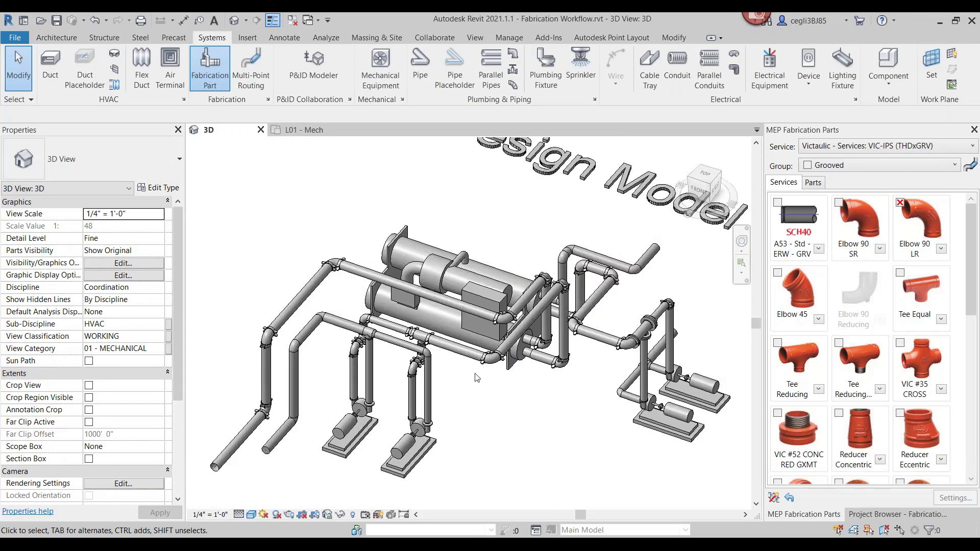
scroll(476, 378, up, 4)
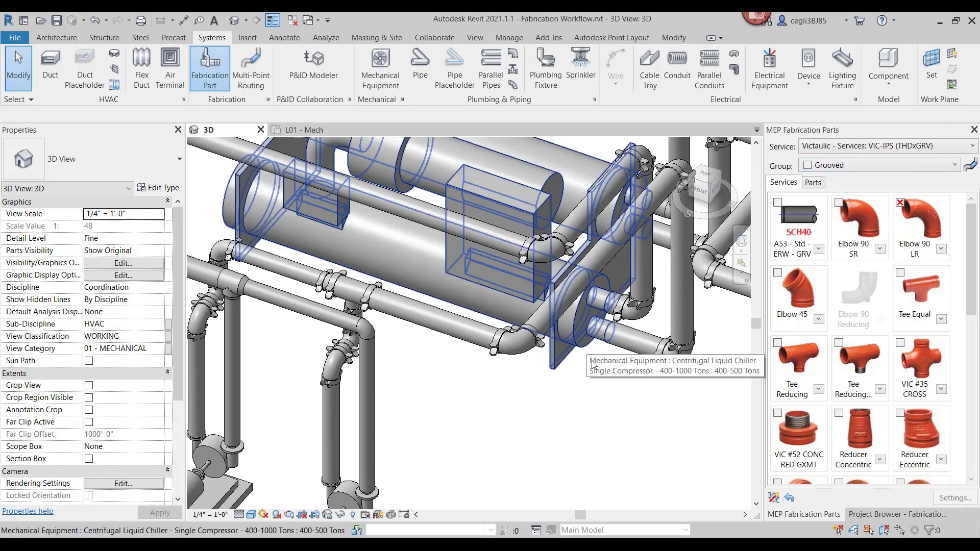
- Show the Victaulic VIC-IPS Welded parts group in the fabrication parts palette
click(773, 497)
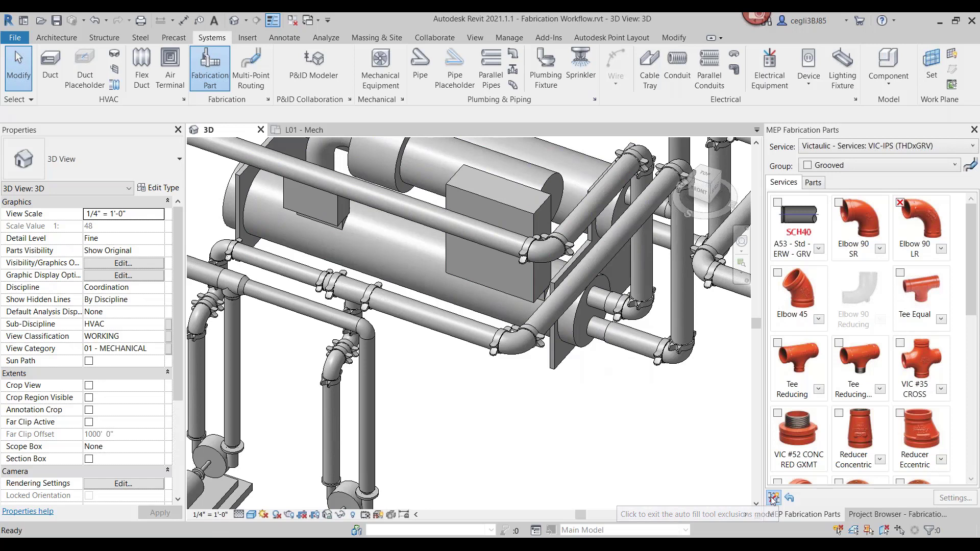
click(772, 498)
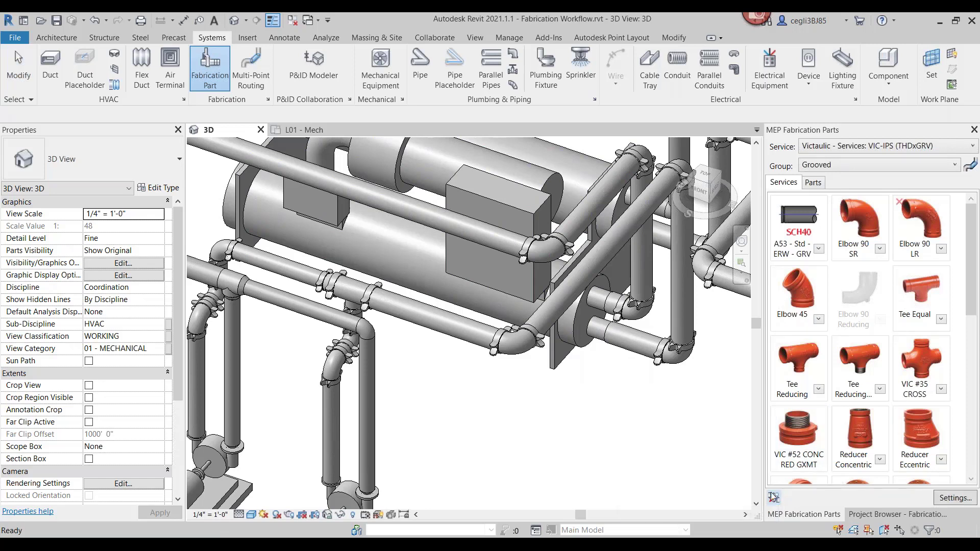
click(773, 498)
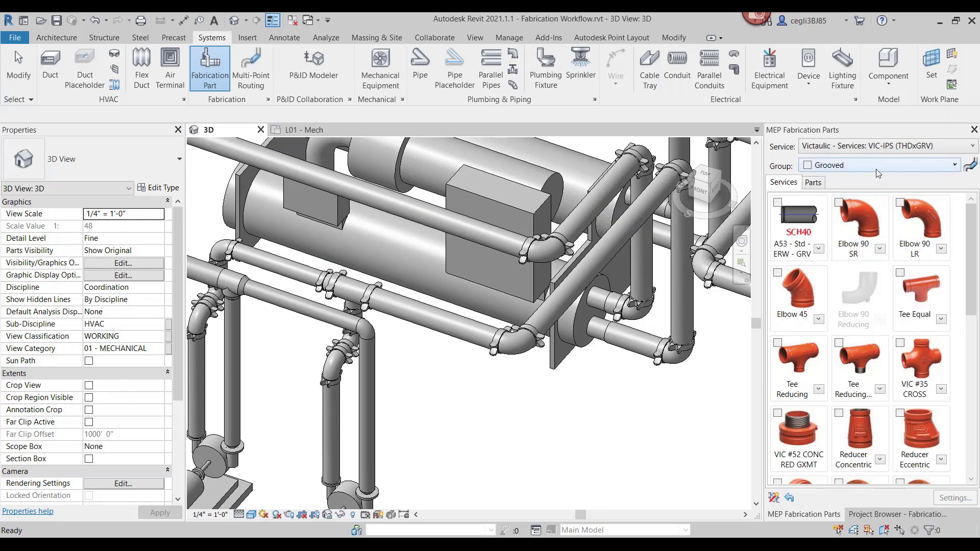
click(862, 165)
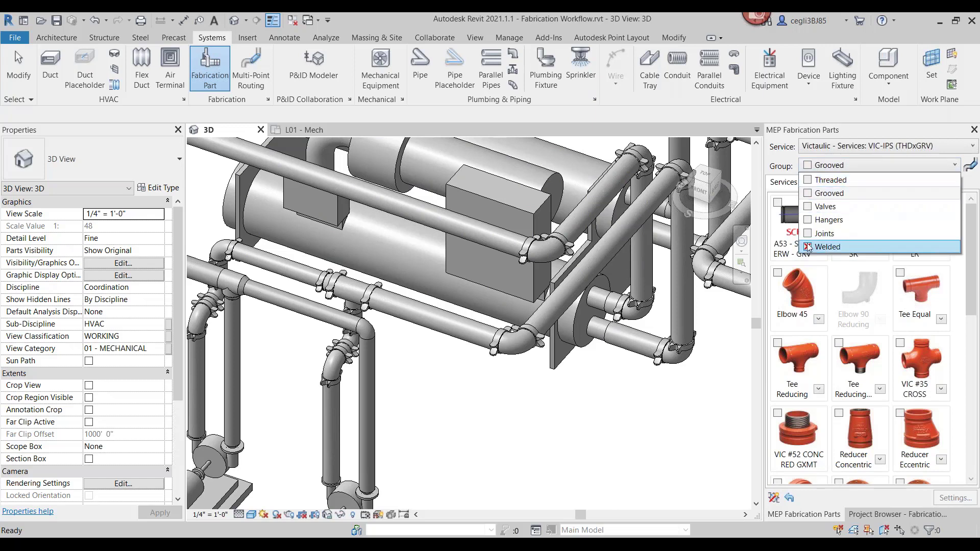
click(680, 405)
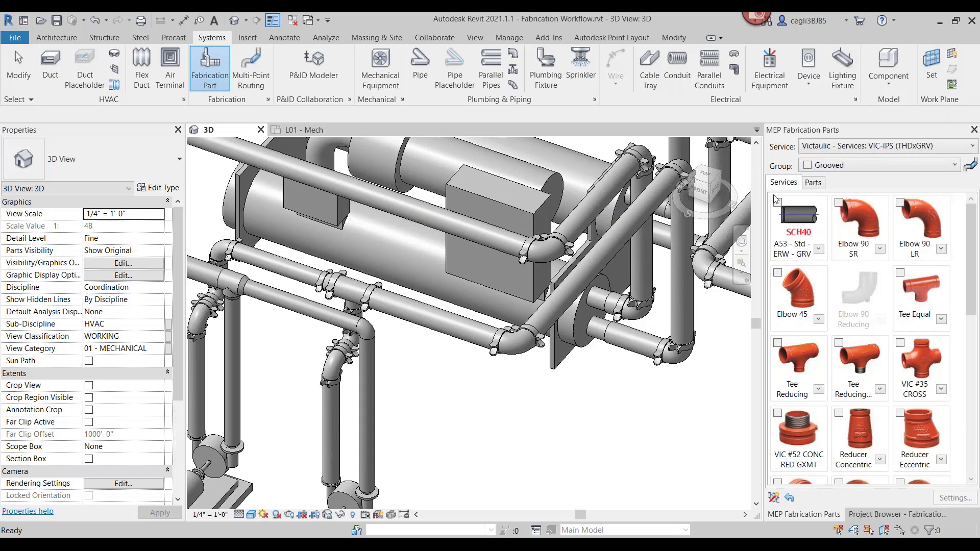
click(832, 165)
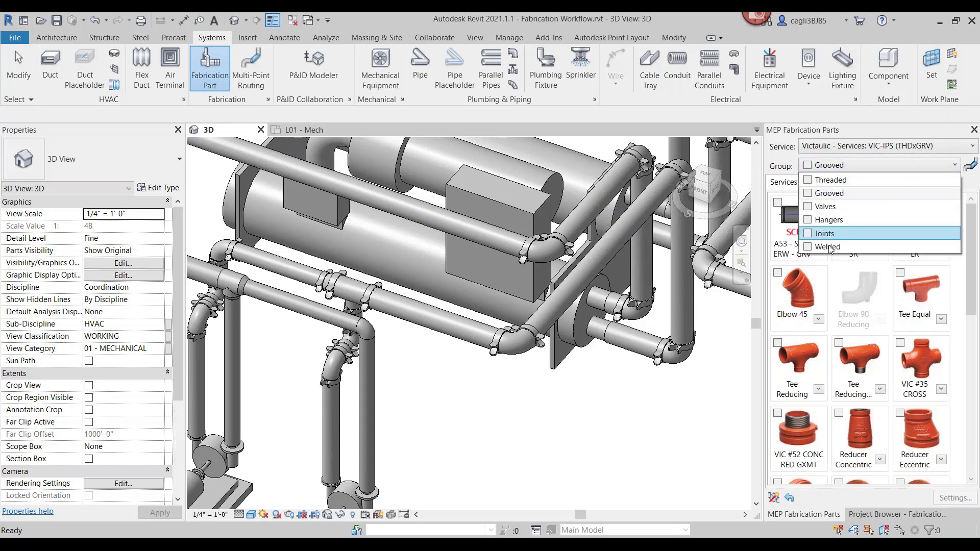
click(850, 246)
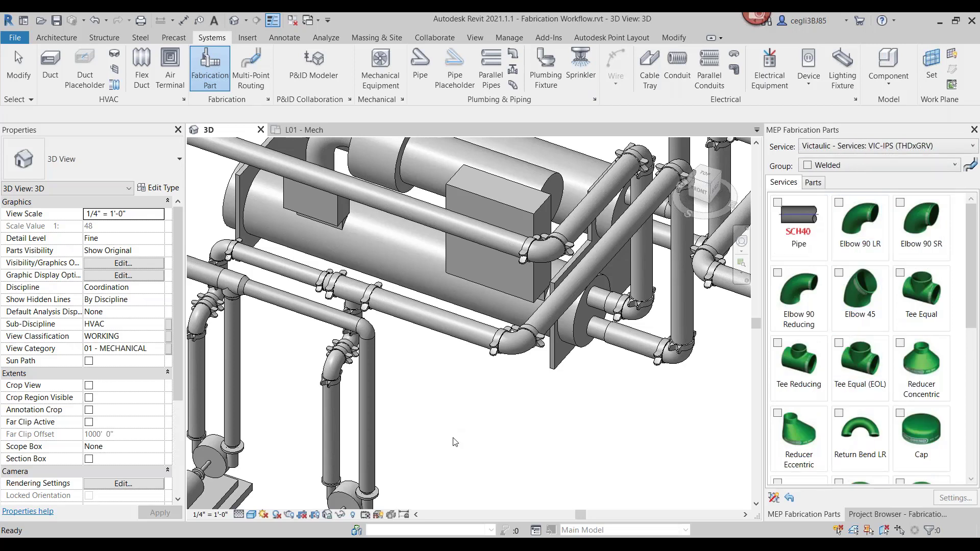
- Exit part placement and zoom and orbit in on the chiller piping
scroll(510, 424, down, 10)
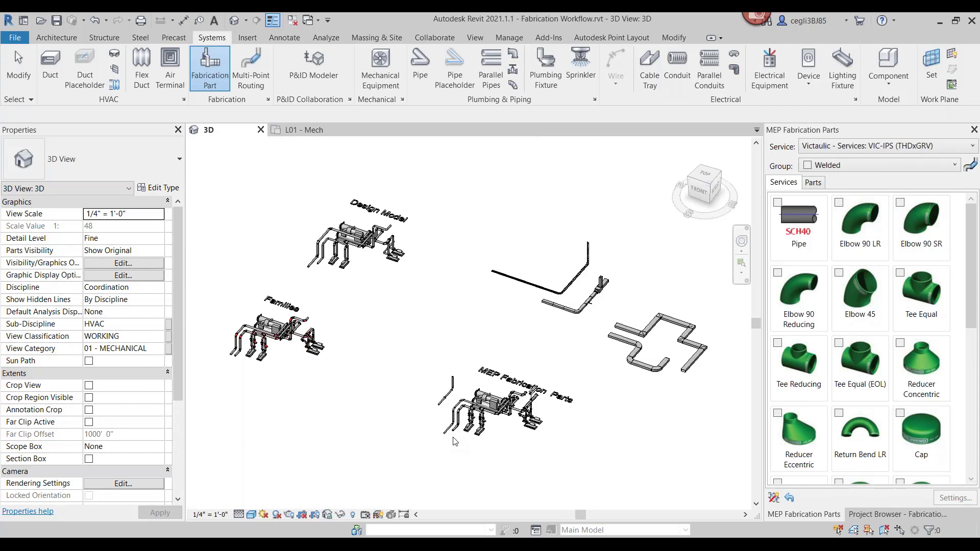
key(Escape)
scroll(510, 423, up, 5)
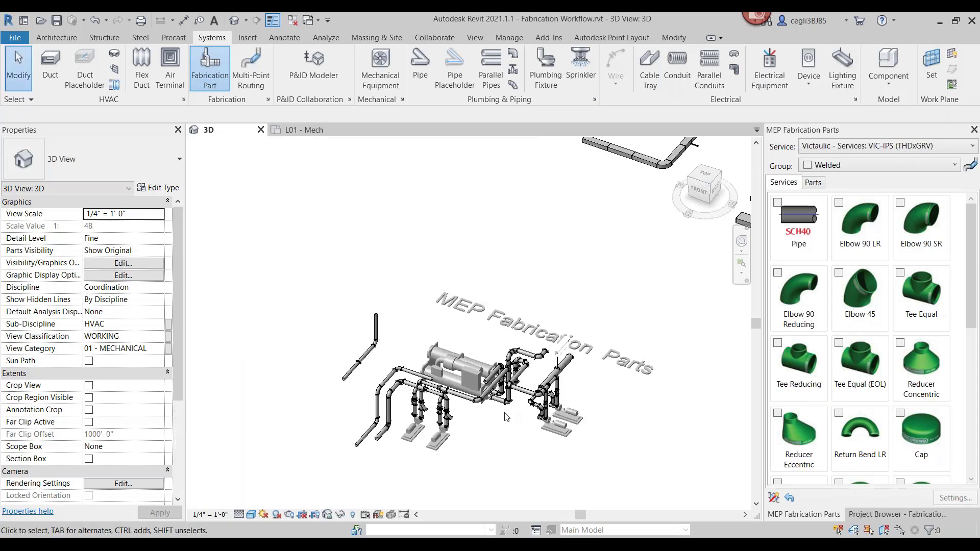
scroll(473, 406, up, 4)
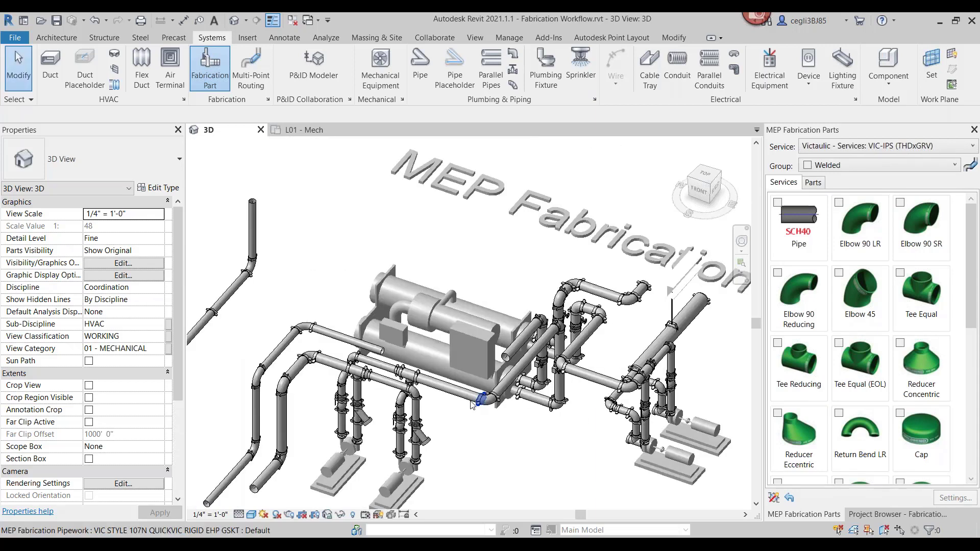
scroll(471, 403, up, 3)
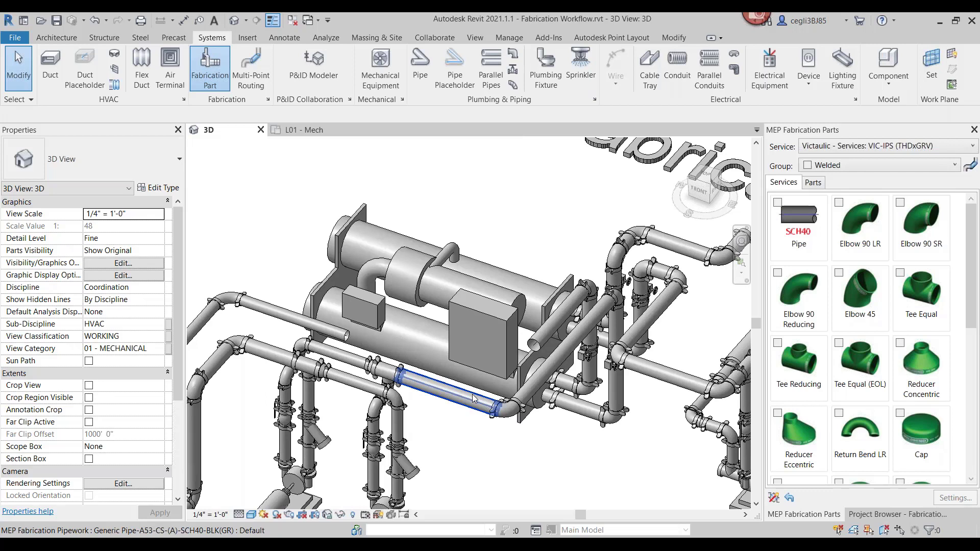
shift+middle_drag(473, 397, 474, 368)
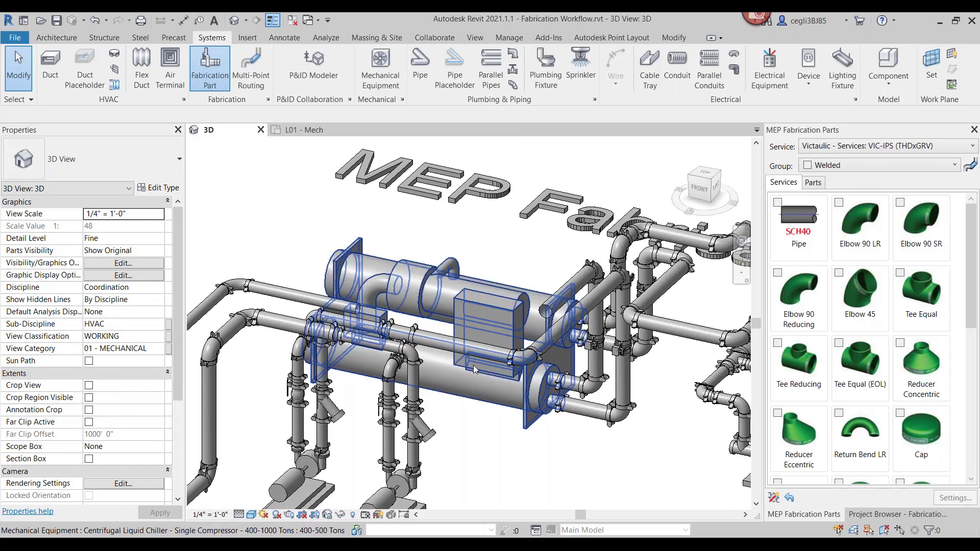
scroll(473, 365, up, 1)
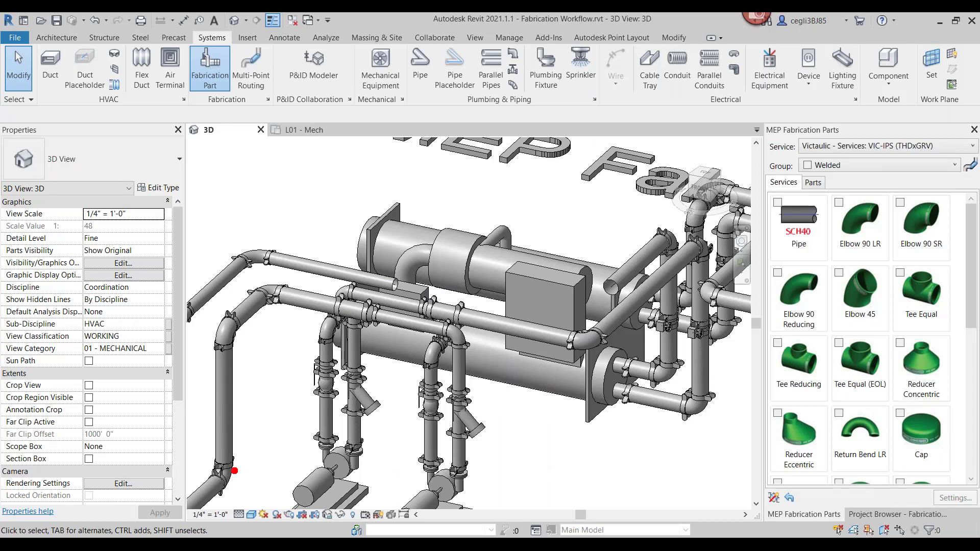
- Mark the upper and lower pipe runs with annotation arrows, then clear them
mouse_move(158, 469)
mouse_down()
mouse_move(174, 335)
mouse_move(221, 274)
mouse_move(290, 276)
mouse_move(403, 300)
mouse_move(383, 309)
mouse_up()
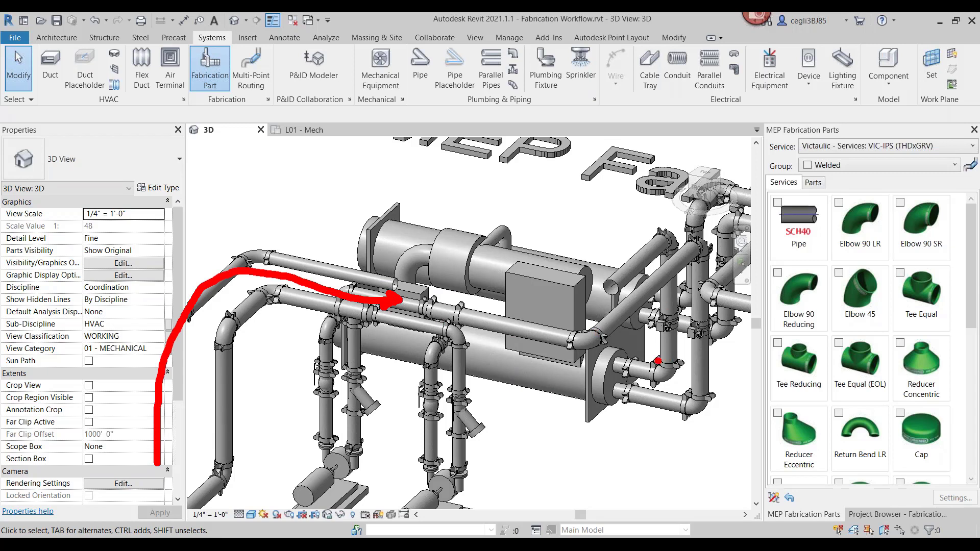
mouse_move(628, 358)
mouse_down()
mouse_move(667, 358)
mouse_move(674, 236)
mouse_move(614, 281)
mouse_up()
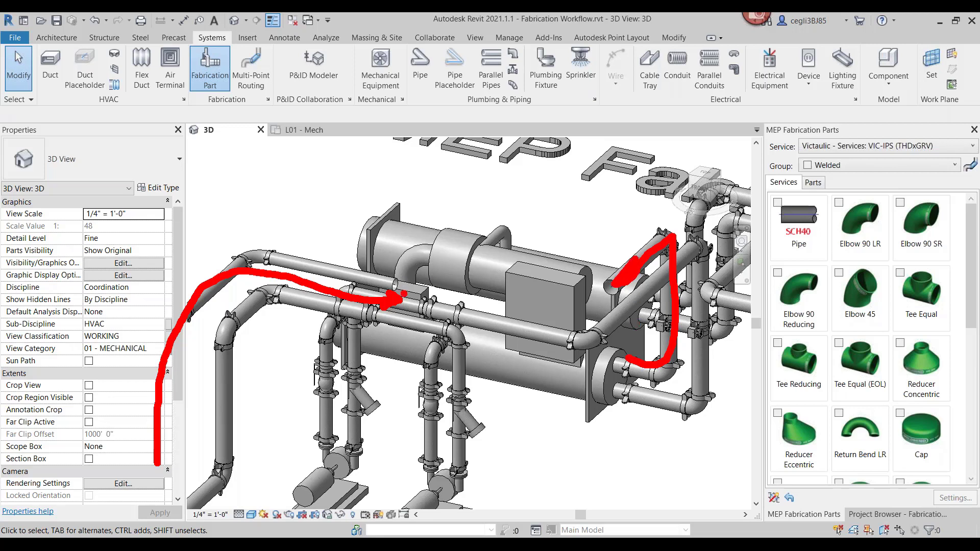
drag(400, 296, 371, 294)
key(Escape)
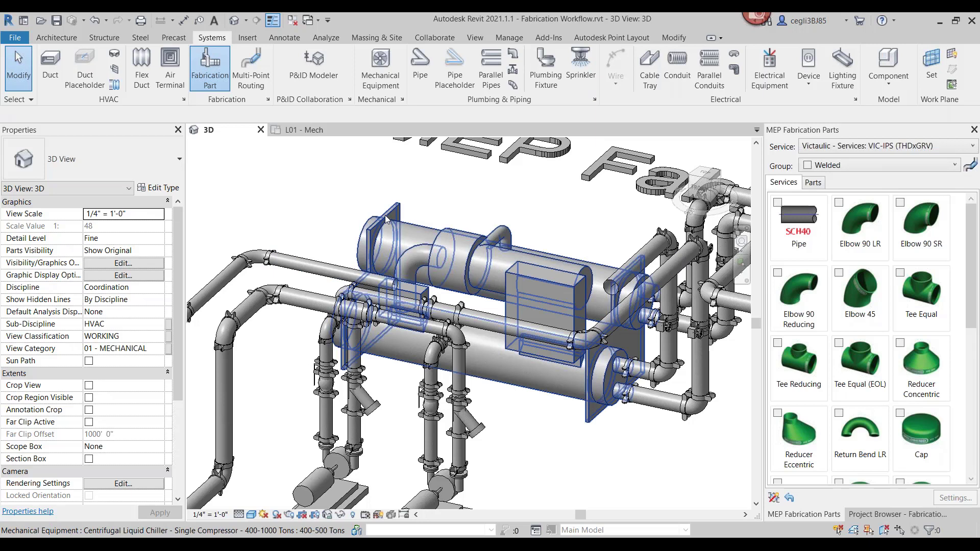
- Start Route and Fill from the upper horizontal pipe on the VIC-IPS service
click(336, 264)
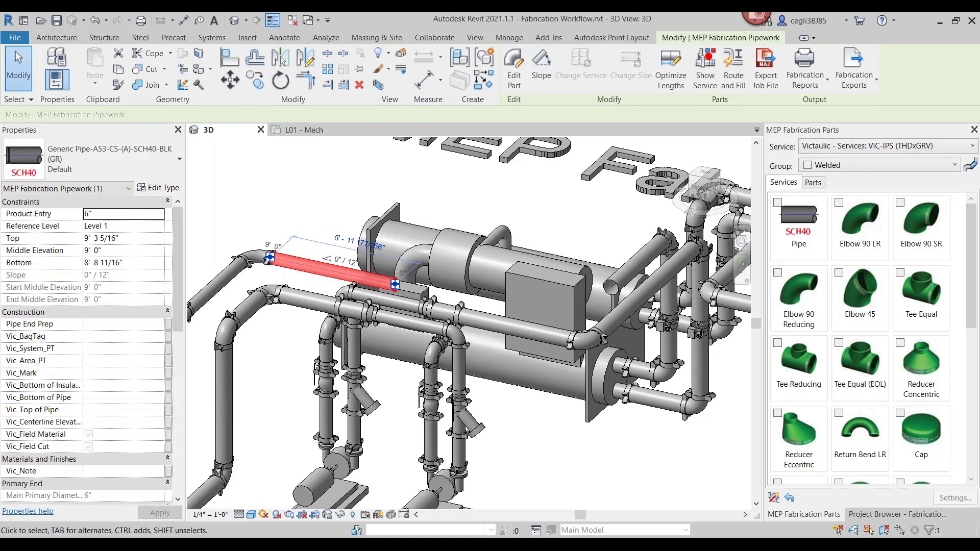
mouse_move(708, 39)
mouse_down()
mouse_move(708, 72)
mouse_move(730, 104)
mouse_move(769, 91)
mouse_move(771, 64)
mouse_move(724, 36)
mouse_up()
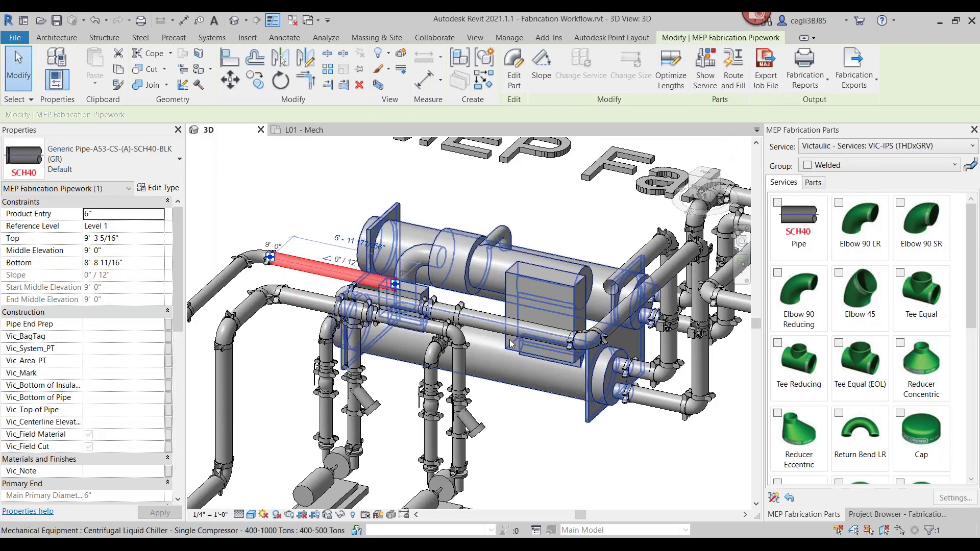
click(732, 72)
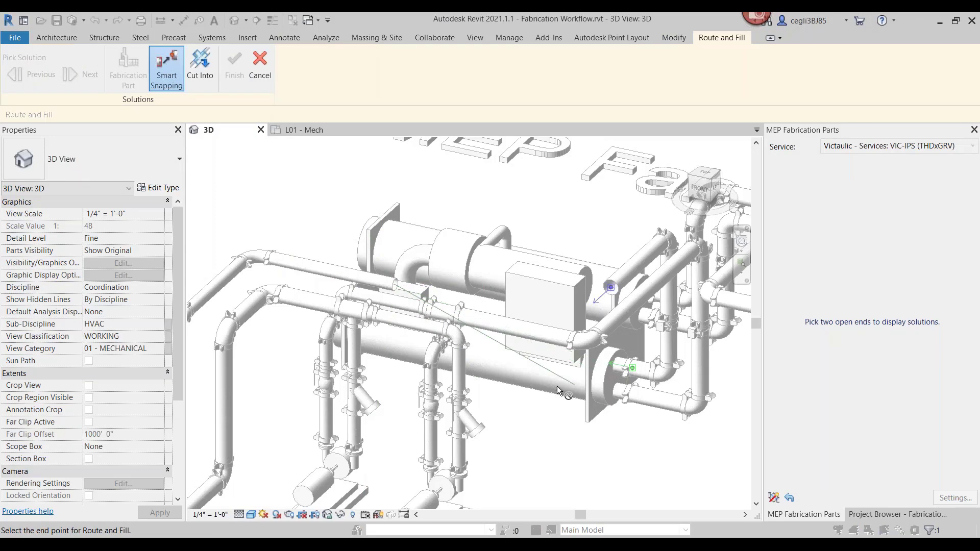
- Pick both open pipe ends to generate a pipe-and-elbow fill route, solution 1 of 6
click(610, 289)
click(610, 287)
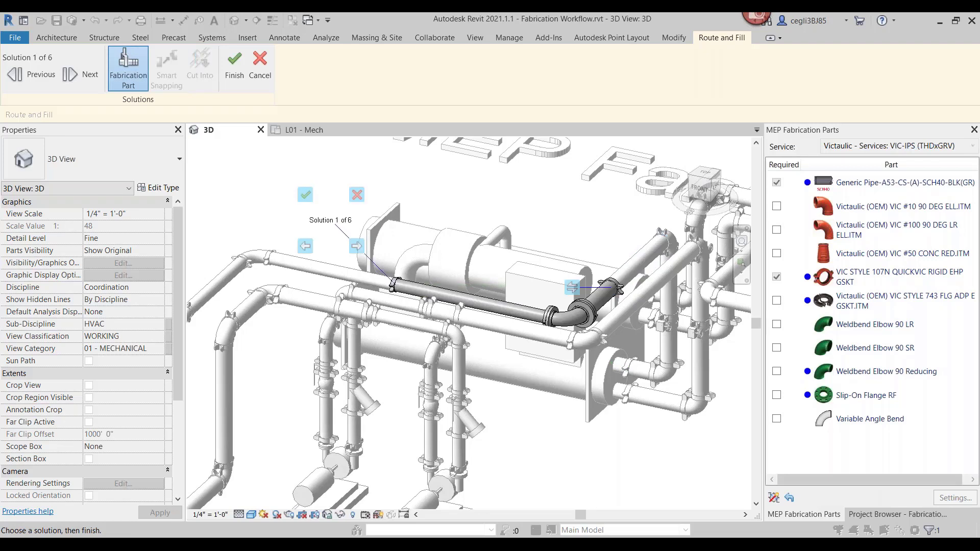
- Advance the fill route to solution 4 of 6, which uses a flanged elbow
scroll(493, 364, up, 1)
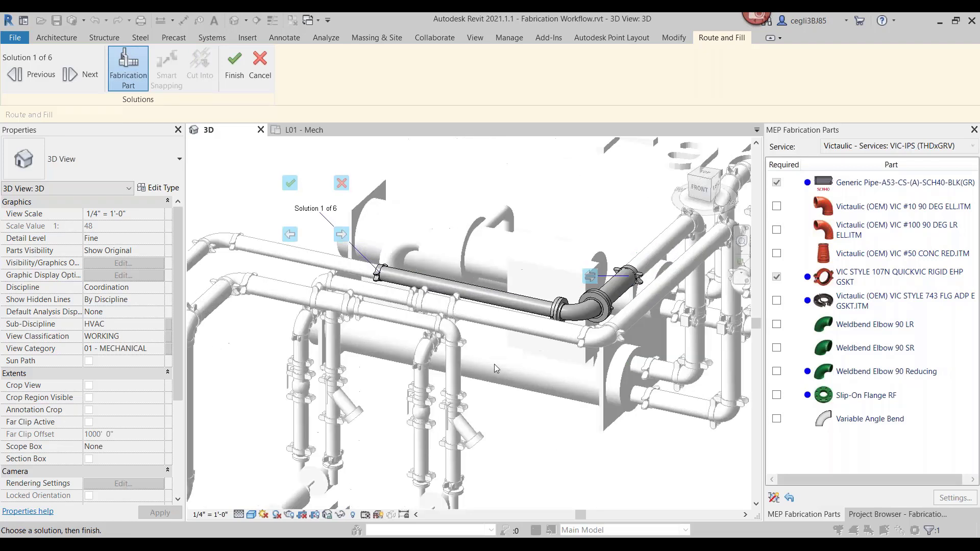
scroll(494, 364, up, 1)
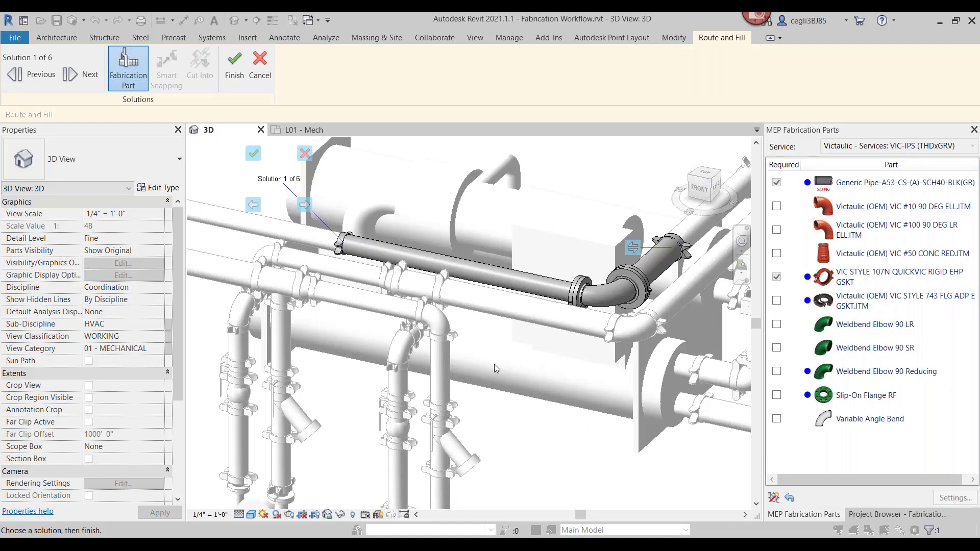
middle_drag(494, 364, 484, 439)
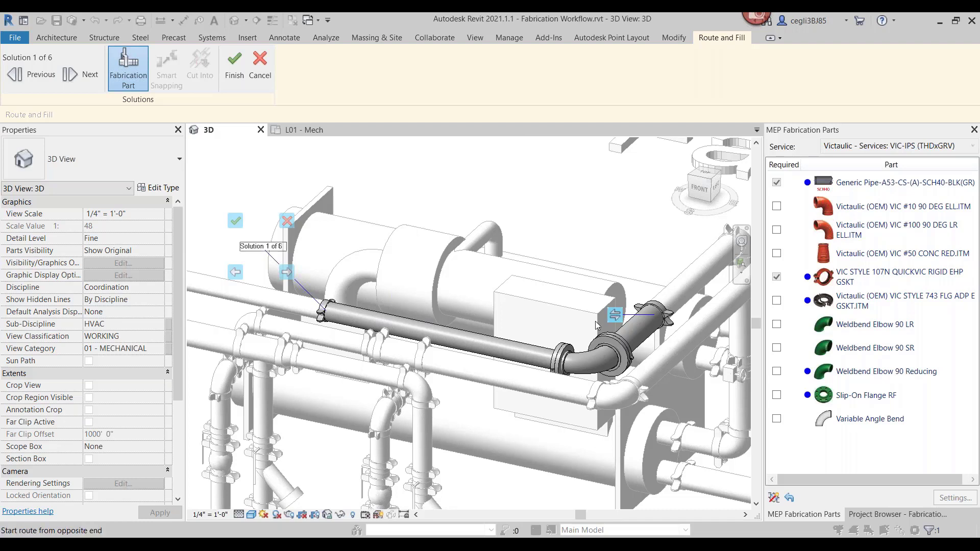
click(286, 272)
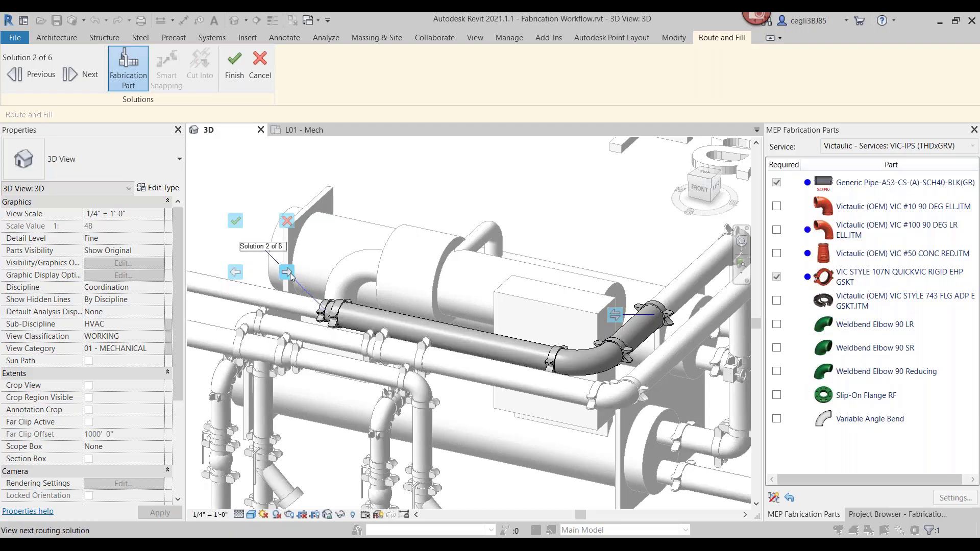
click(287, 272)
click(286, 272)
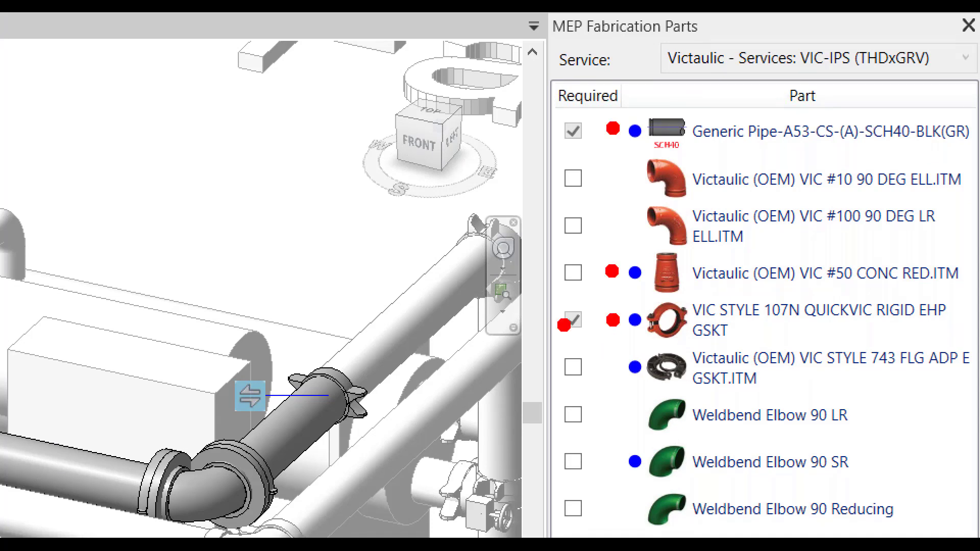
drag(563, 321, 482, 323)
drag(561, 131, 498, 144)
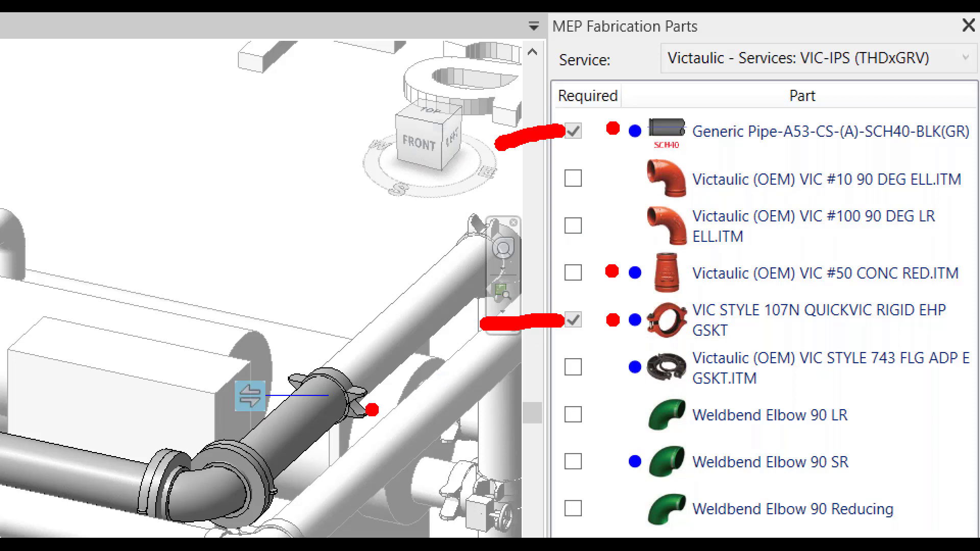
mouse_move(311, 409)
mouse_down()
mouse_move(388, 392)
mouse_move(288, 339)
mouse_move(311, 432)
mouse_up()
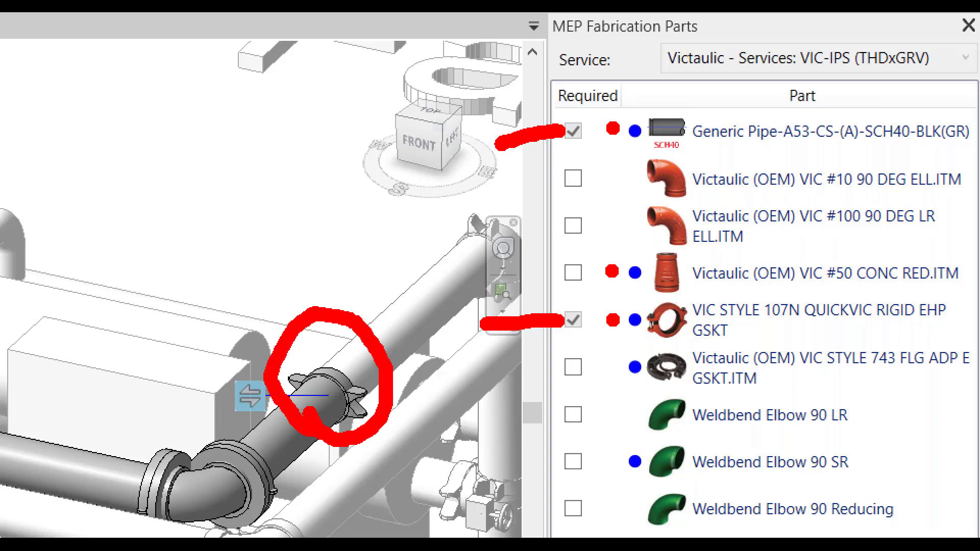
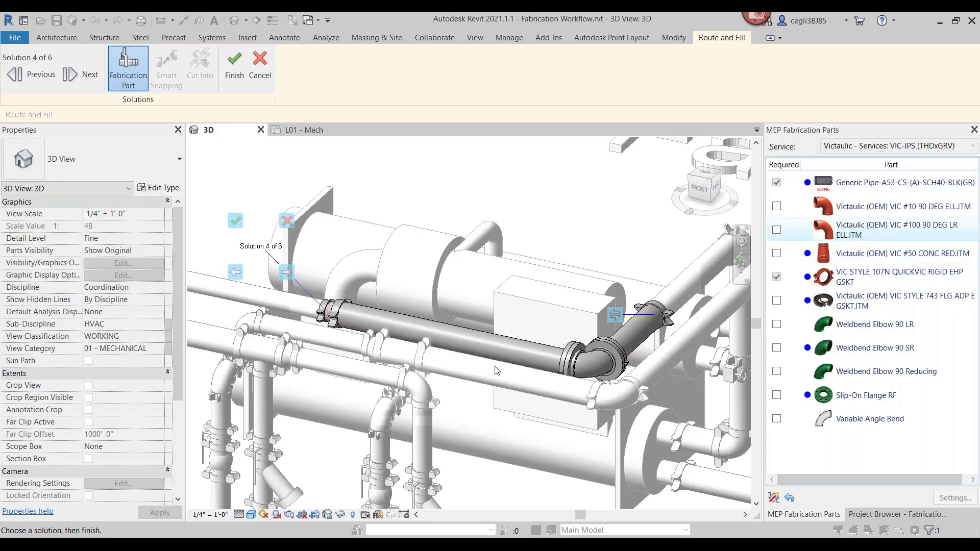
- Review routing Solution 5 of 6 and its parts list, then cancel Route and Fill
key(Right)
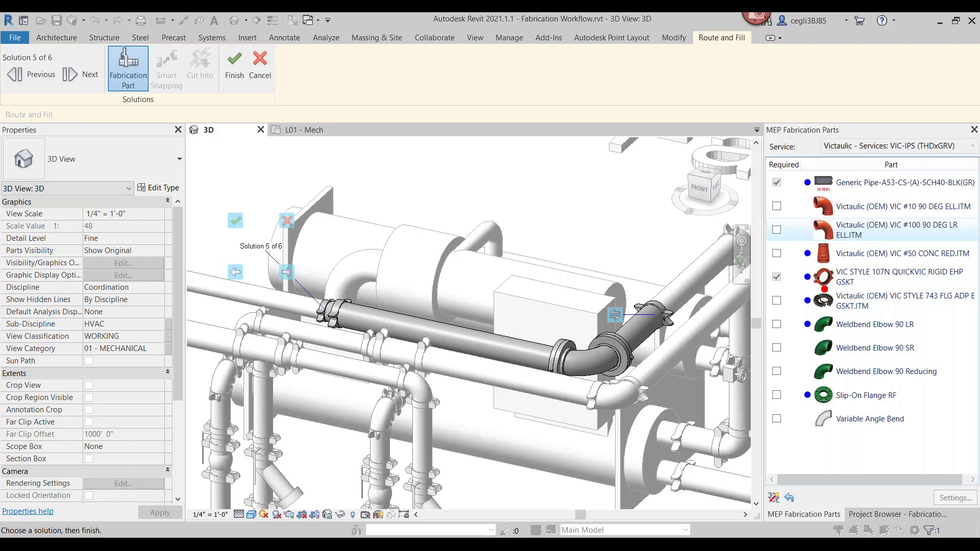
mouse_move(824, 290)
mouse_down()
mouse_move(764, 289)
mouse_move(769, 422)
mouse_move(839, 413)
mouse_up()
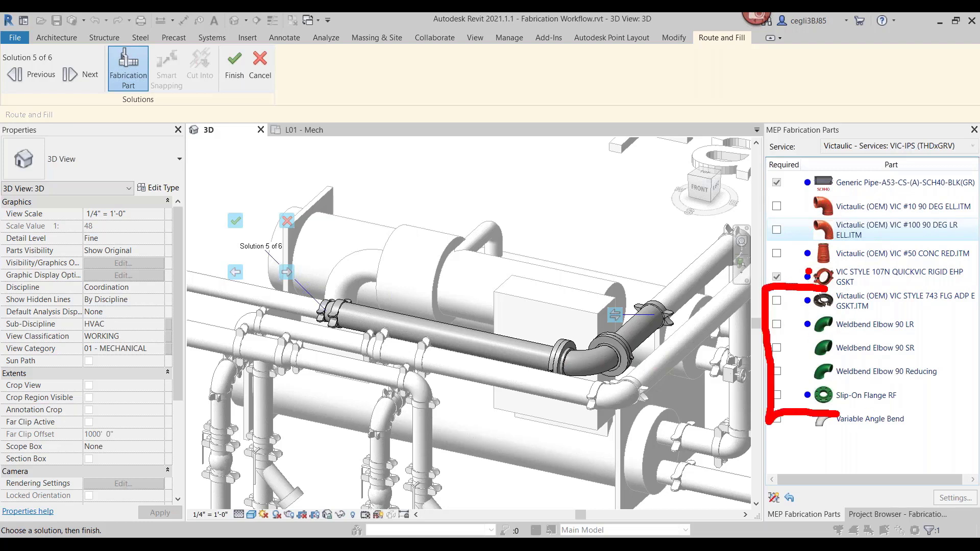
mouse_move(802, 277)
mouse_down()
mouse_move(746, 273)
mouse_move(735, 203)
mouse_move(790, 184)
mouse_up()
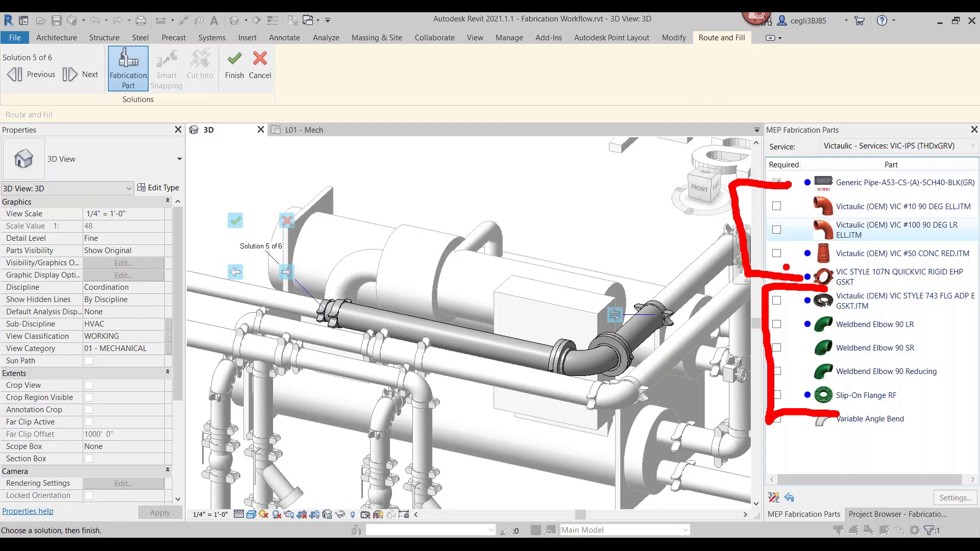
key(Escape)
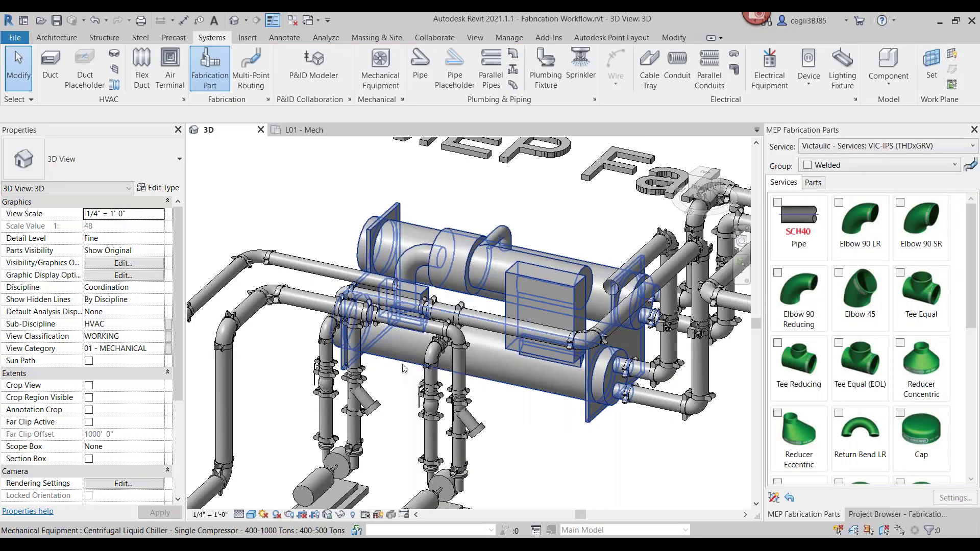
- Deselect the chiller, exclude the Welded group, and switch the Victaulic parts list to Grooved
key(Escape)
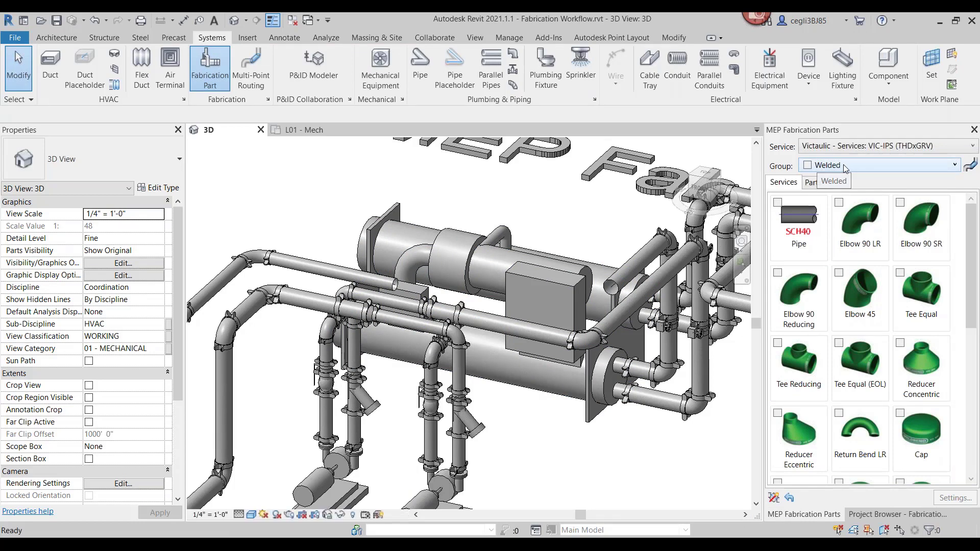
click(844, 165)
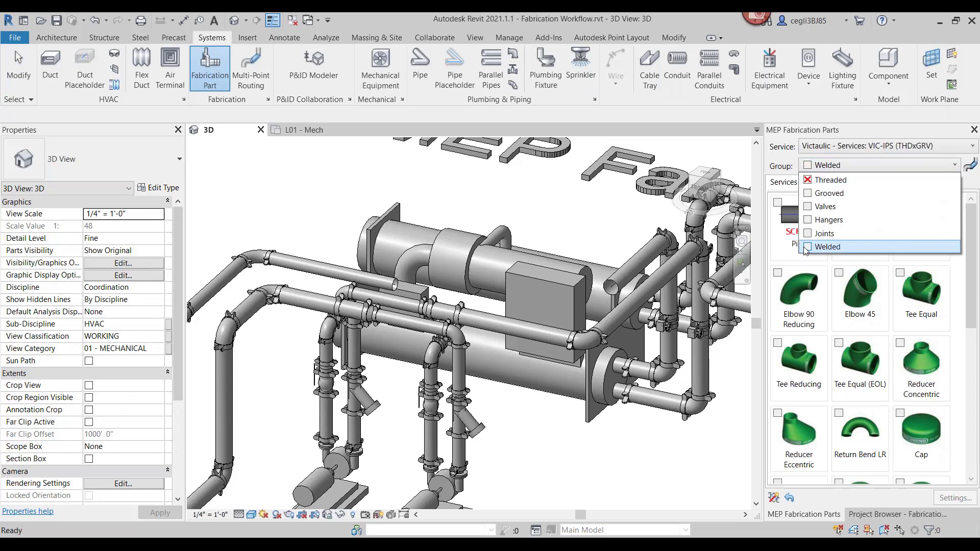
click(807, 246)
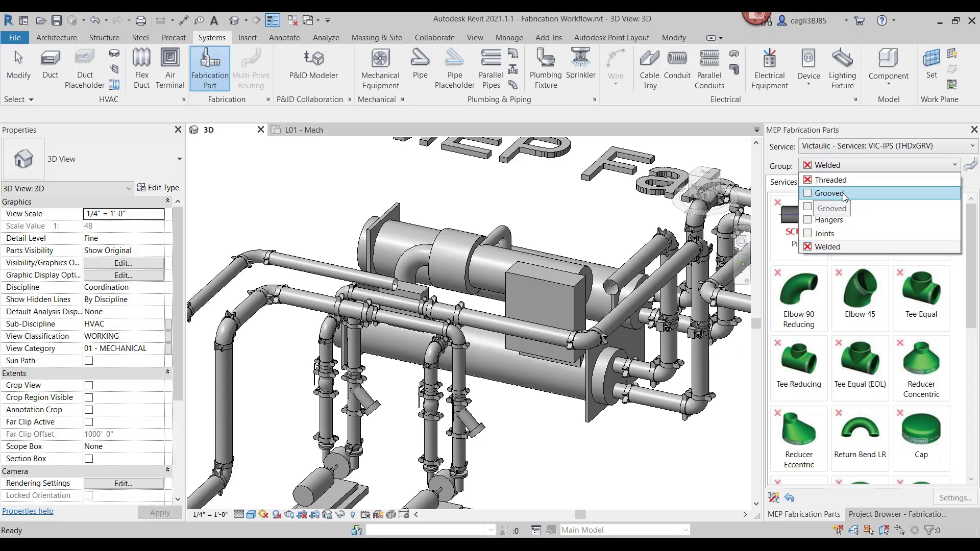
click(827, 257)
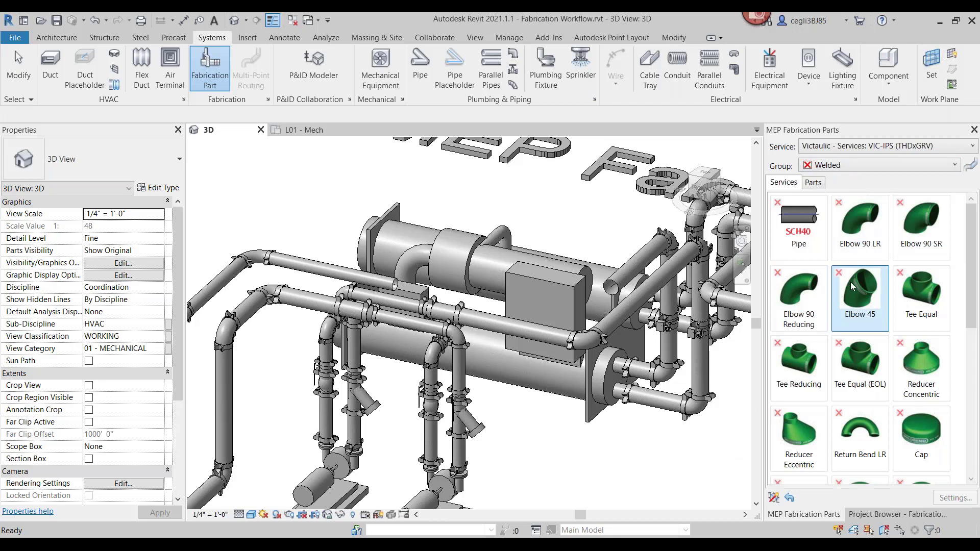
click(863, 166)
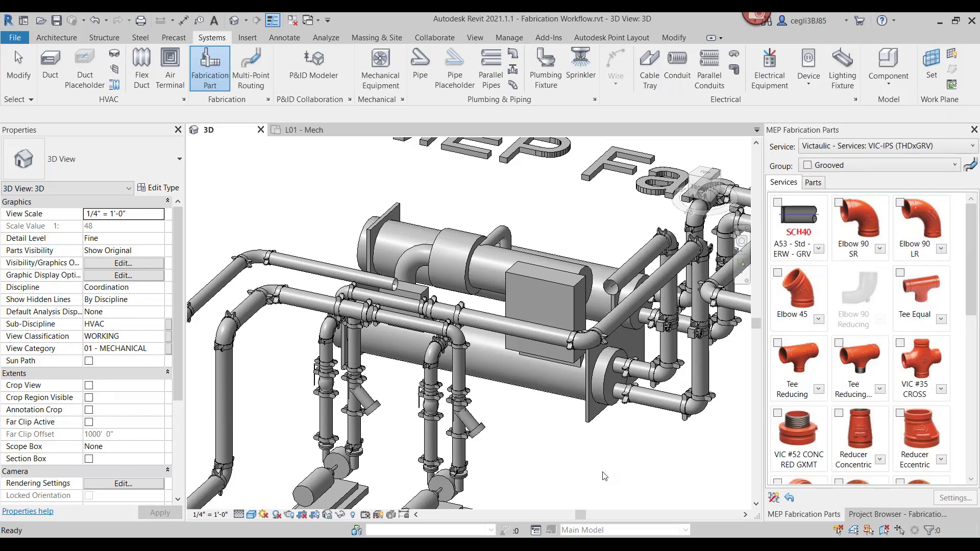
- Start Route and Fill from the pipe beside the box to the upper pipe's open end
click(326, 272)
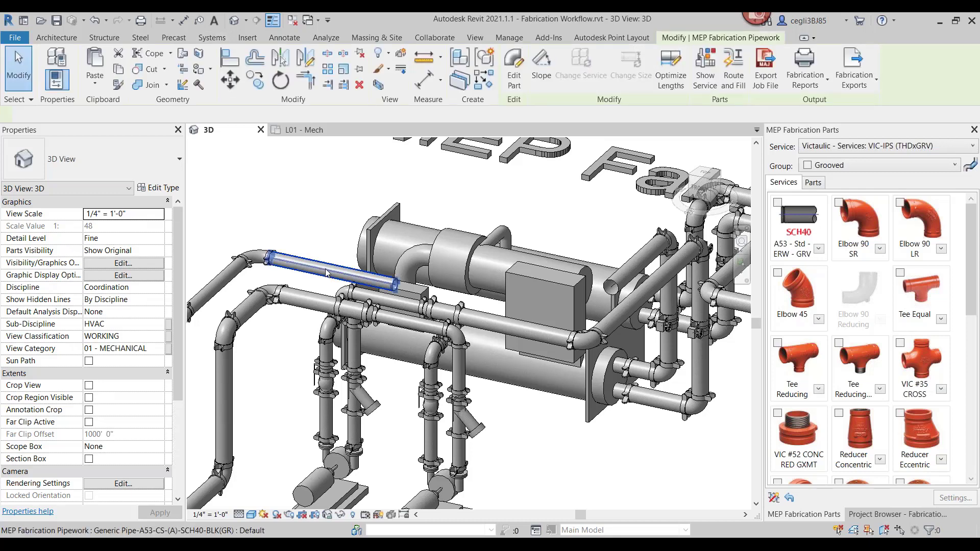
click(327, 272)
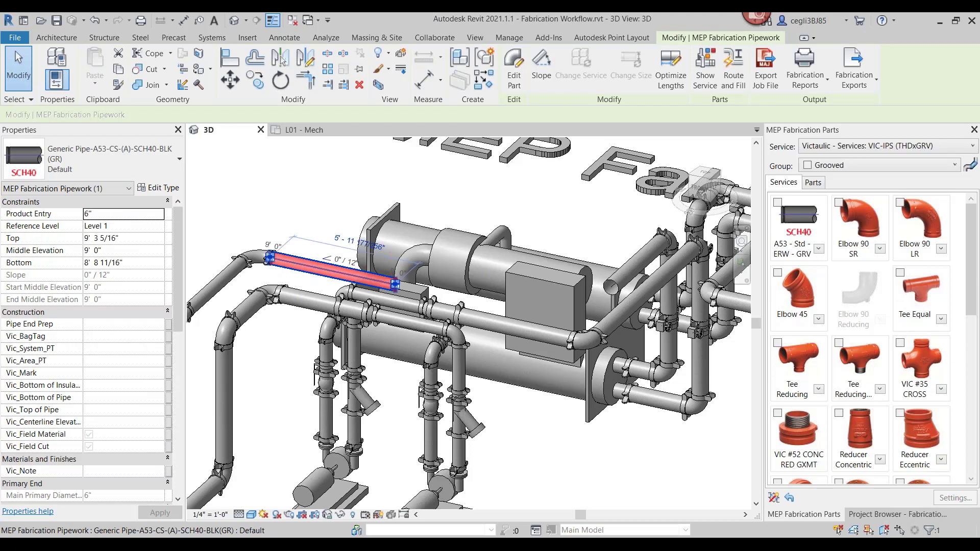
click(734, 81)
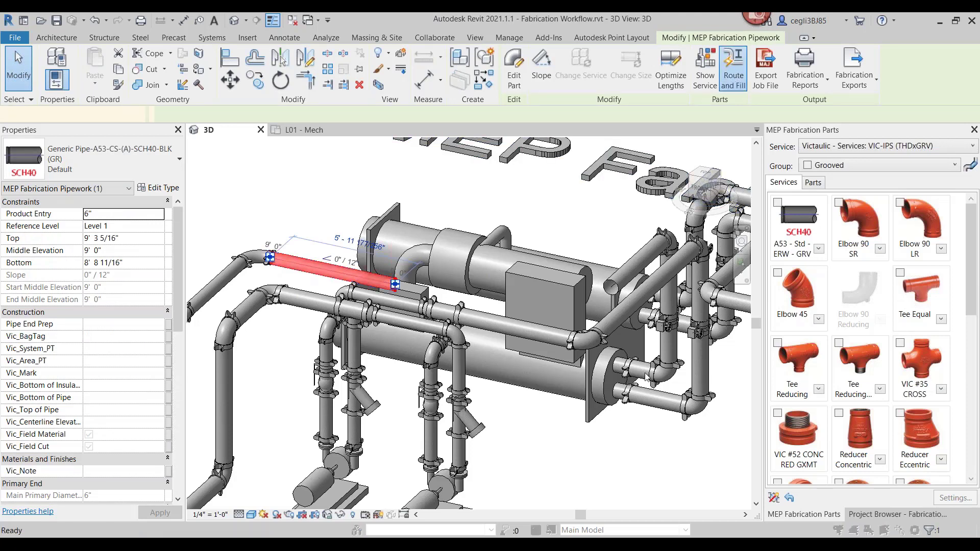
click(644, 374)
click(611, 288)
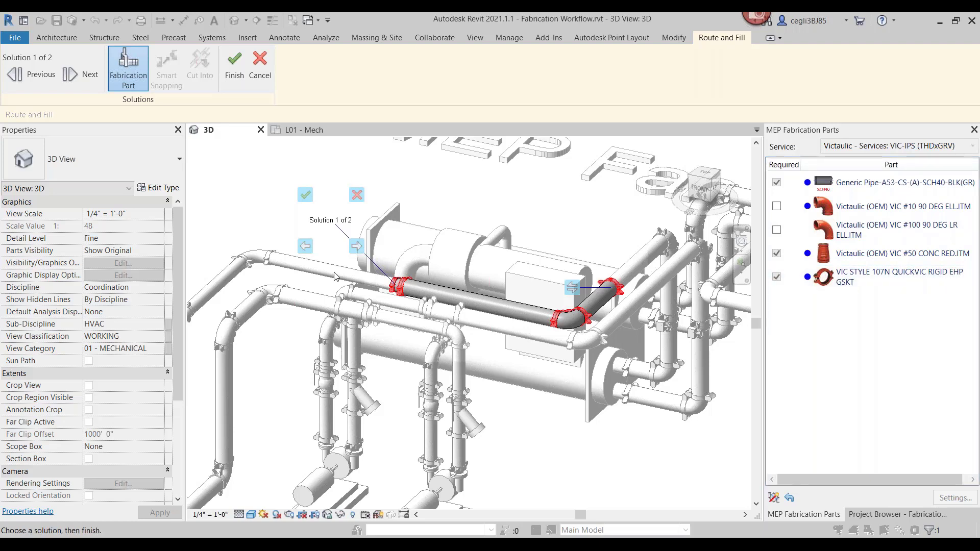
- Compare grooved routing solutions 1 and 2 of 2 and settle on Solution 1
click(356, 247)
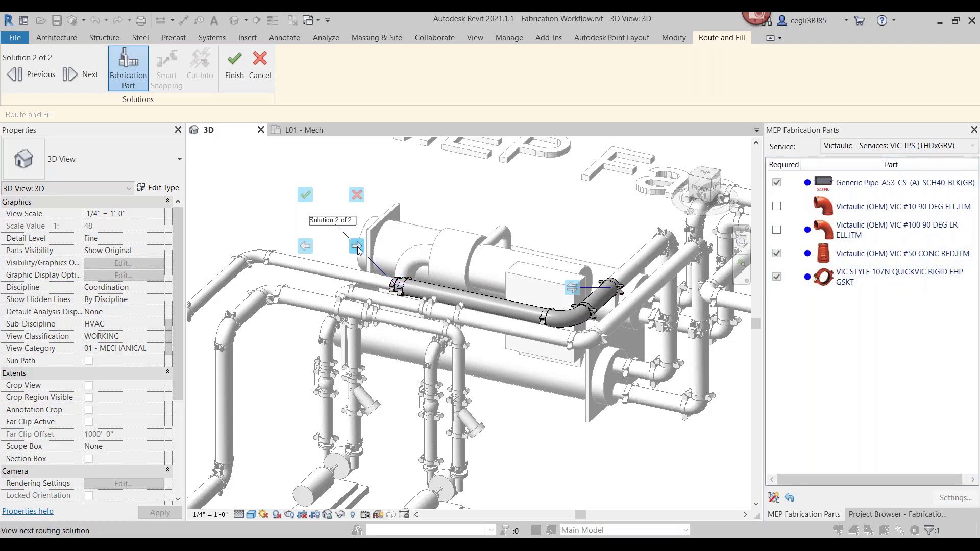
click(305, 247)
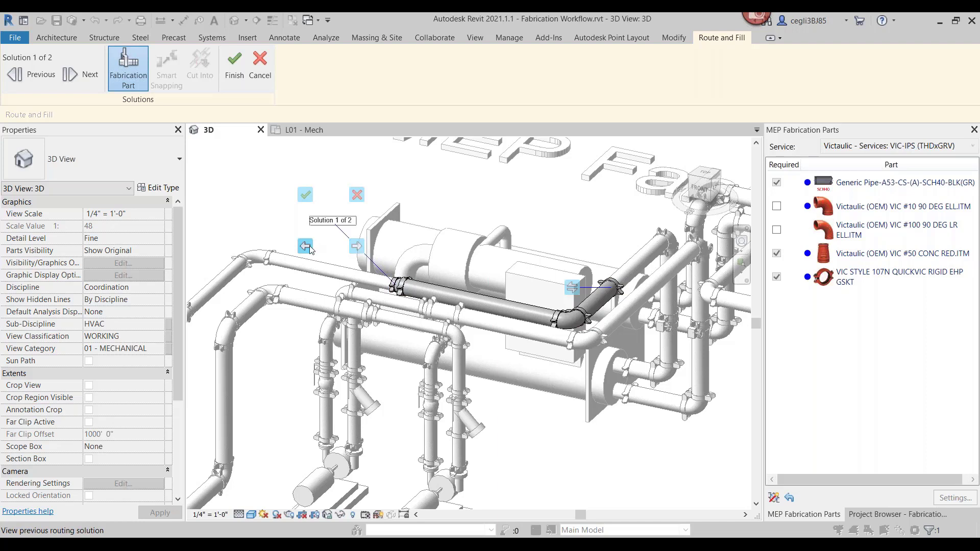
scroll(584, 340, up, 5)
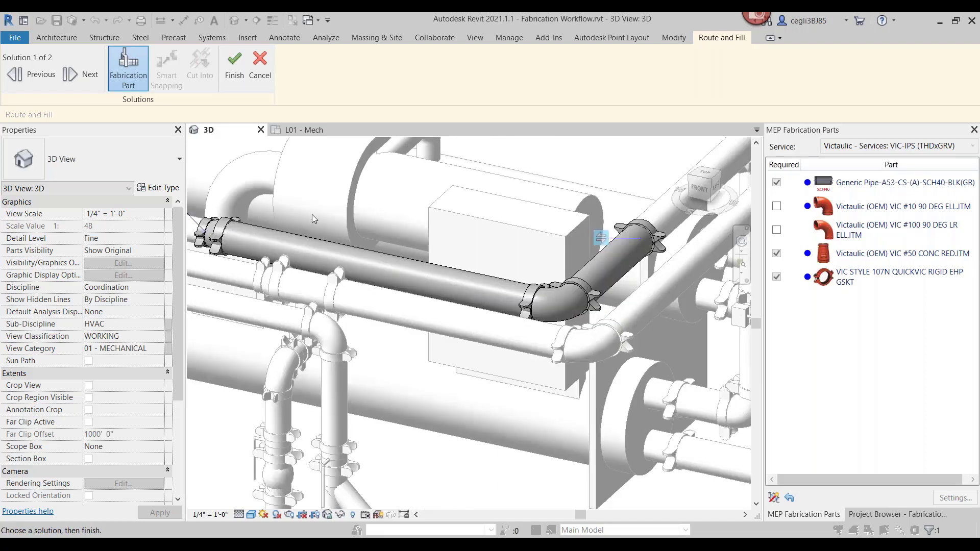
scroll(587, 271, down, 4)
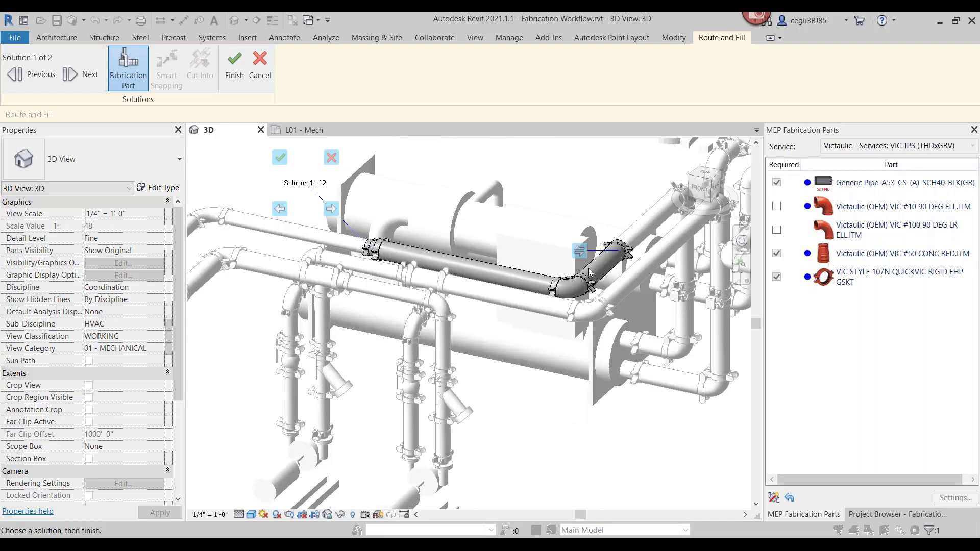
click(337, 212)
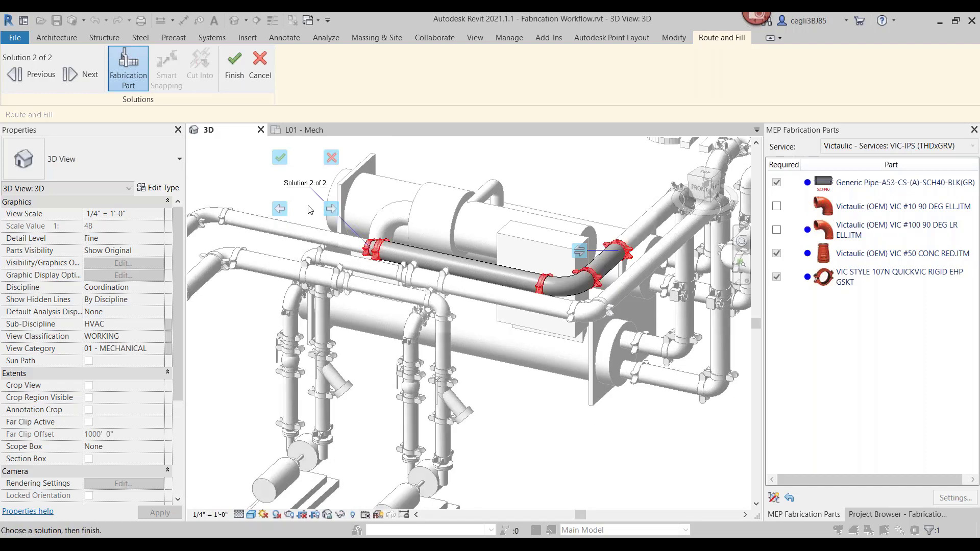
click(280, 209)
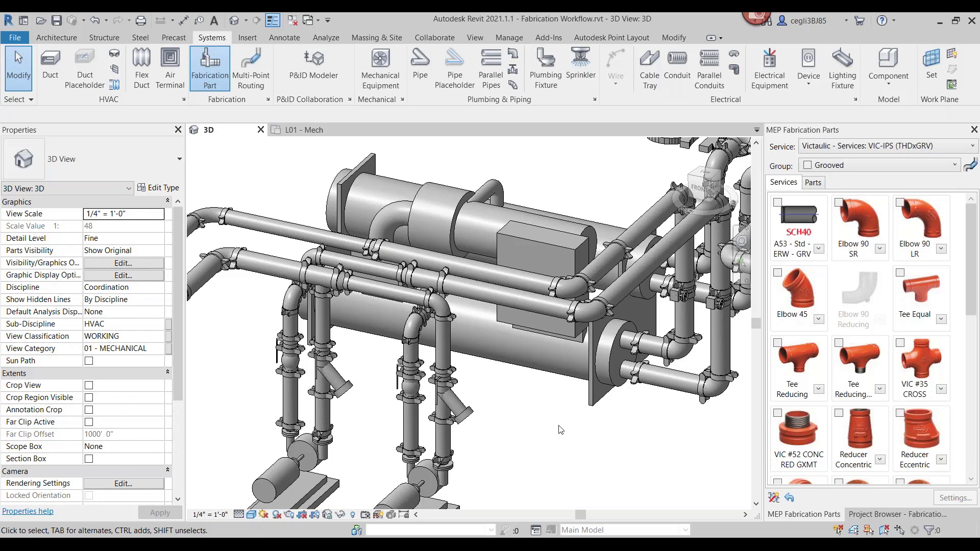
- Zoom over the piping model and open 04 - COORDINATION > 3D Views > Spooling View
scroll(560, 430, down, 1)
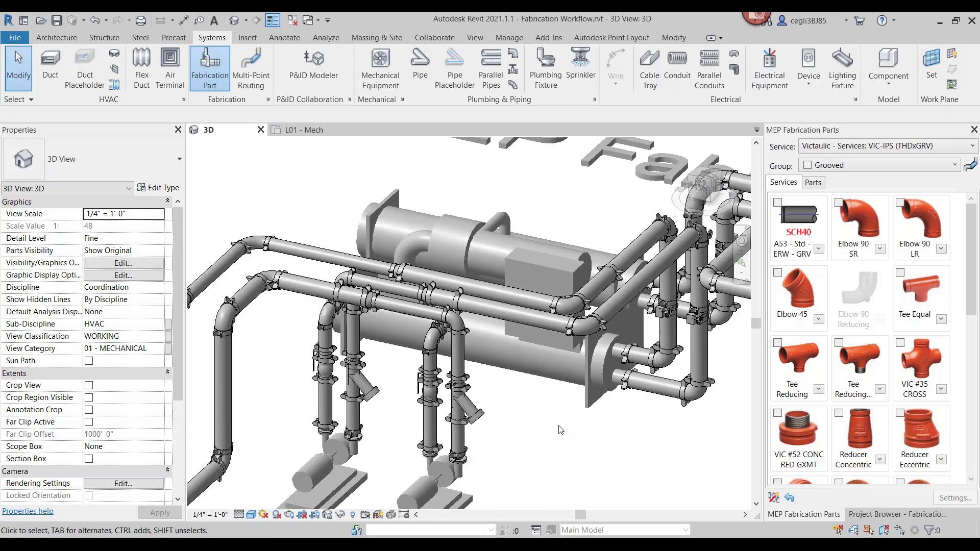
scroll(561, 430, down, 1)
scroll(560, 430, down, 2)
middle_drag(561, 430, 523, 355)
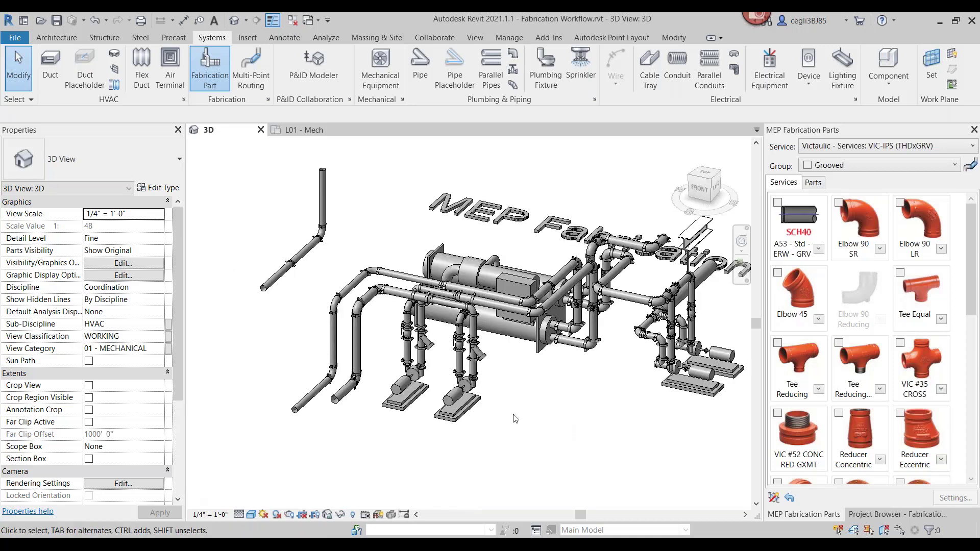
scroll(515, 418, up, 3)
middle_drag(514, 419, 532, 470)
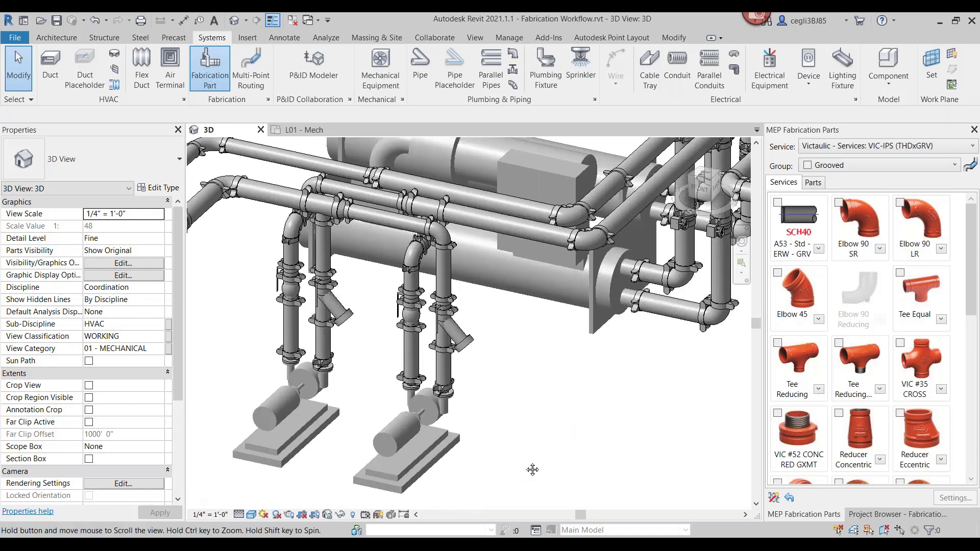
click(874, 514)
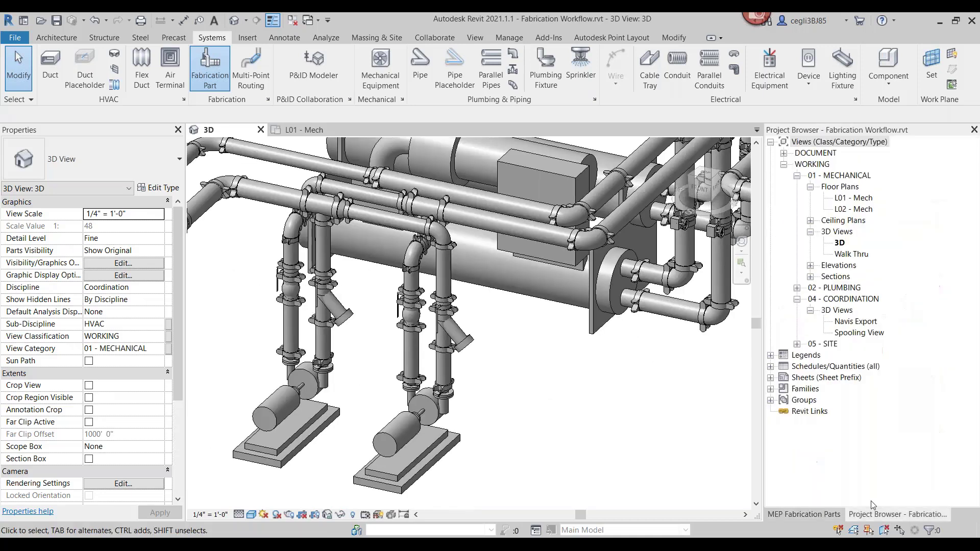
click(851, 333)
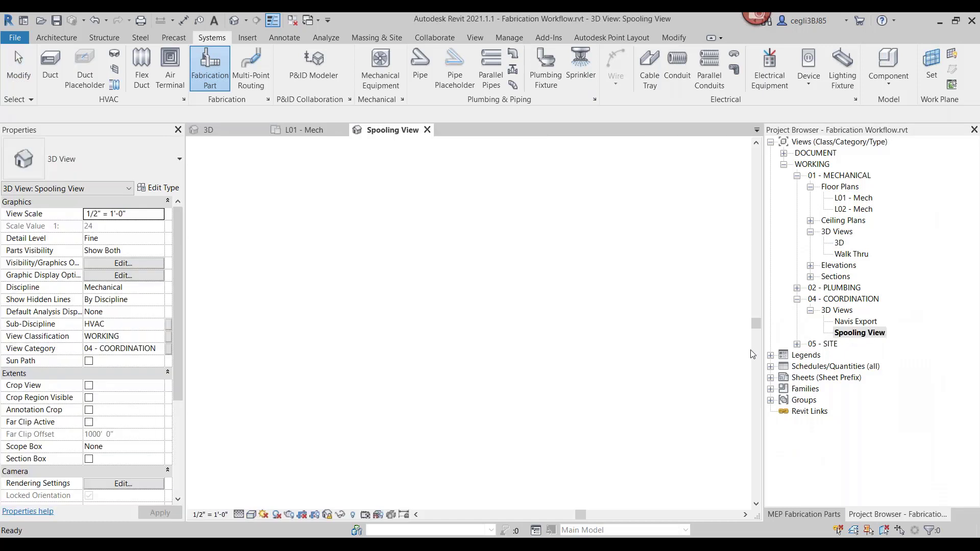
scroll(470, 390, up, 4)
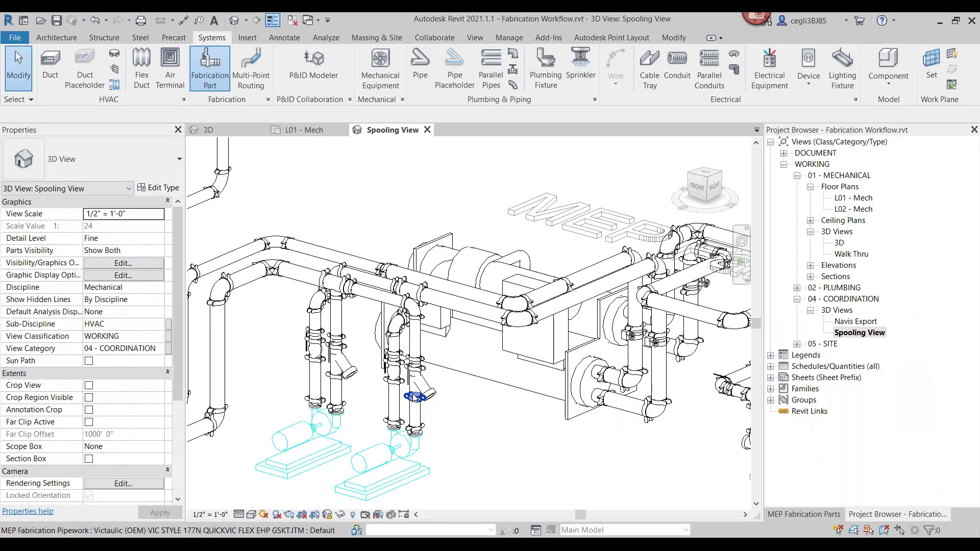
- Select the 11-part vertical run with the wye using a flange plus Tab, then Create Assembly
scroll(416, 397, up, 1)
middle_drag(416, 397, 483, 378)
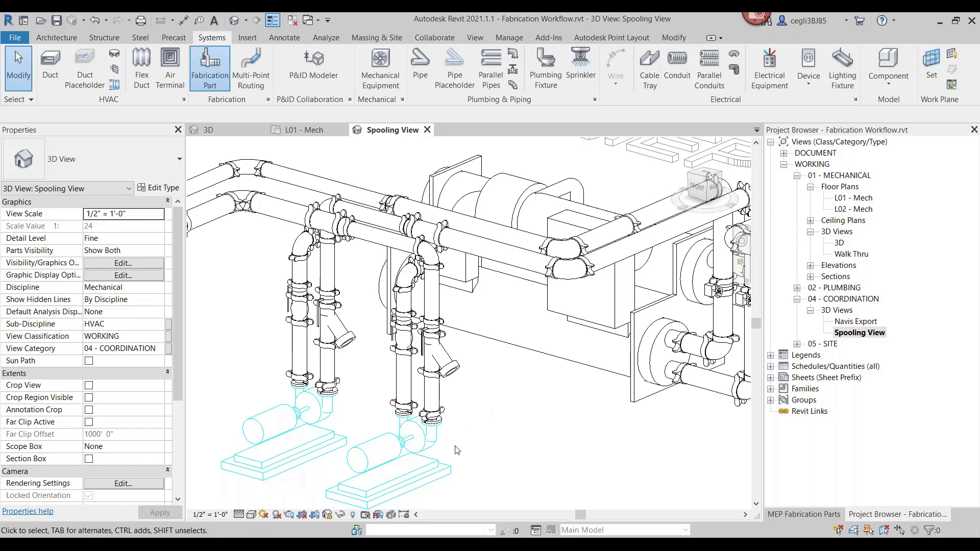
scroll(456, 446, up, 1)
scroll(455, 446, up, 2)
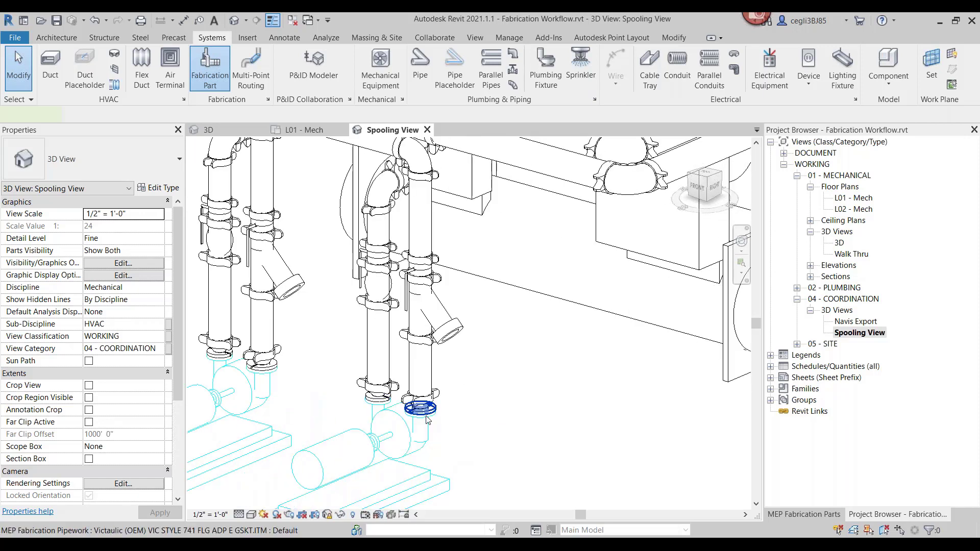
click(427, 420)
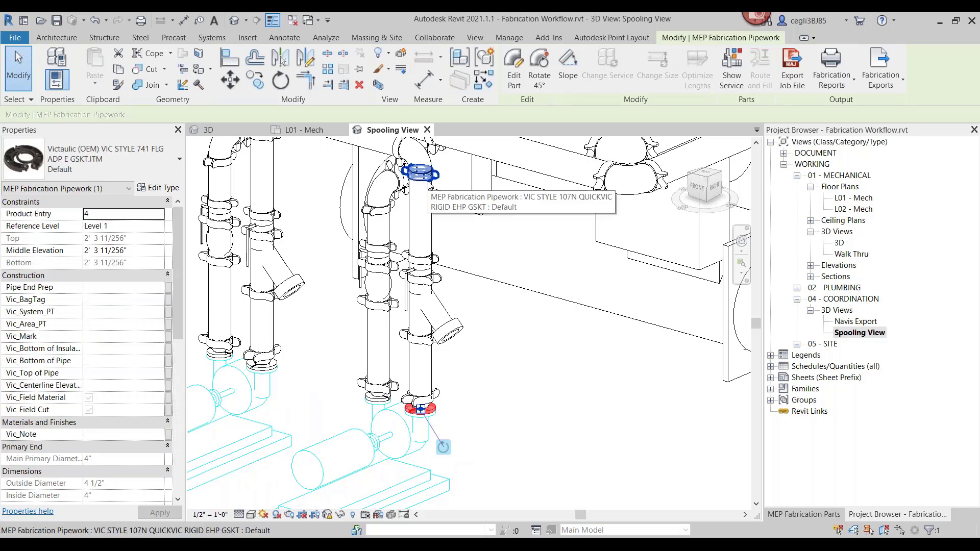
key(Tab)
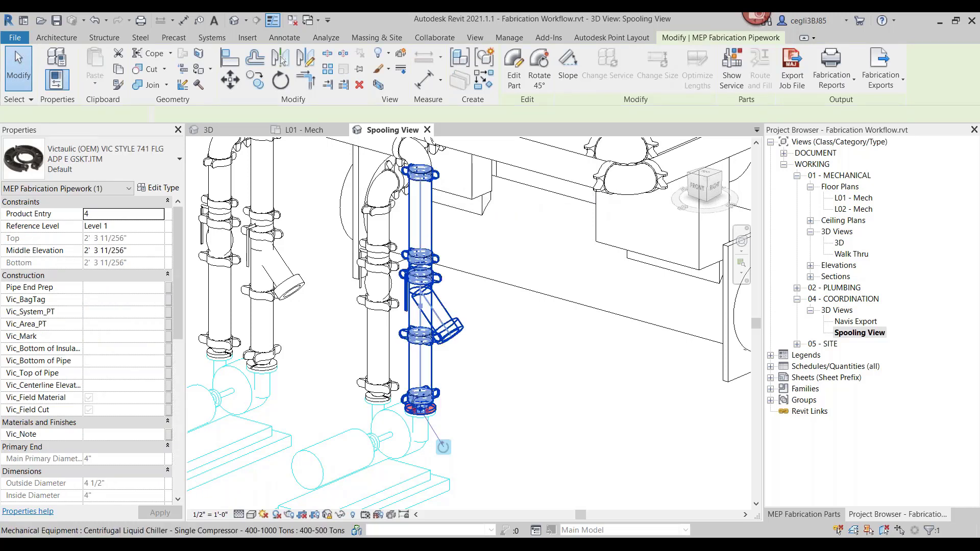
click(421, 306)
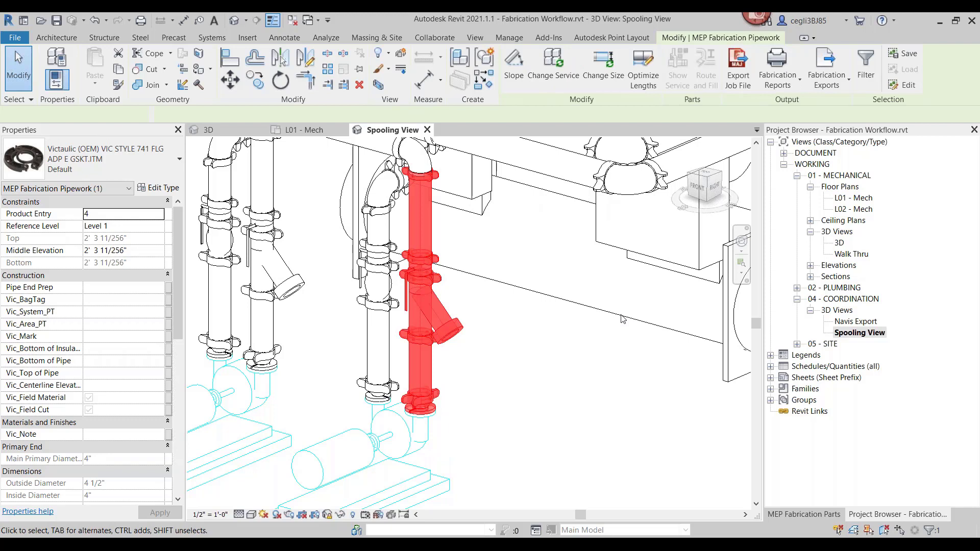
middle_drag(622, 319, 639, 362)
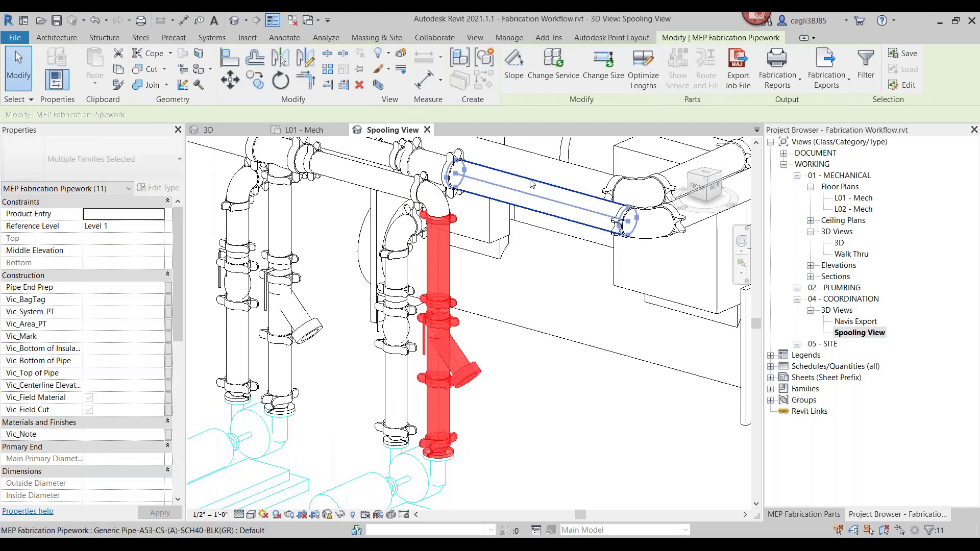
click(460, 61)
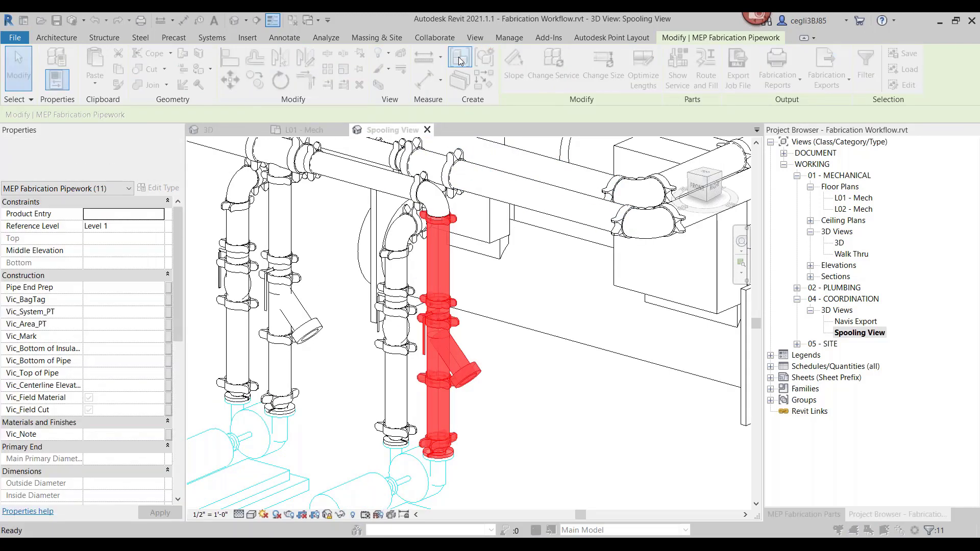
- Name the new assembly type CHWS-04, confirm it, and clear the selection
text(CHWS-04)
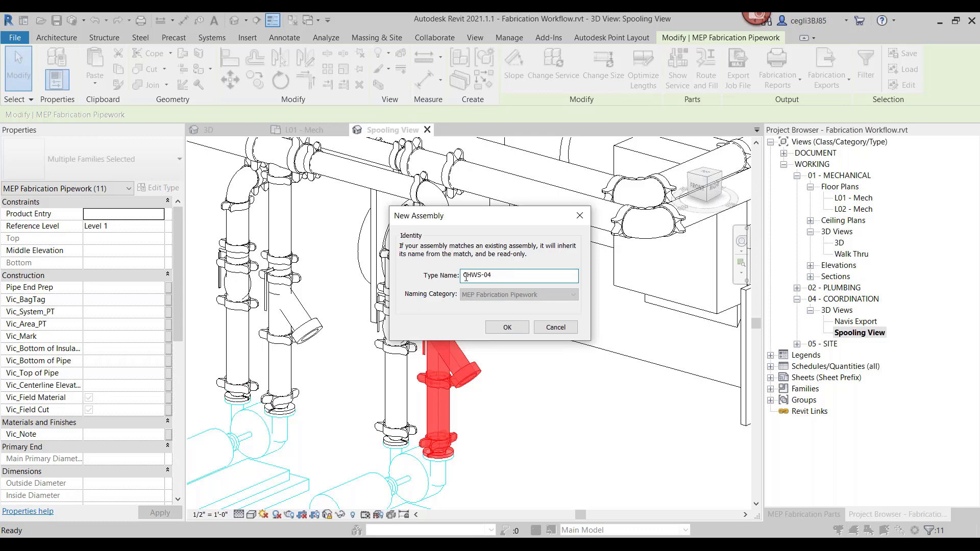
click(506, 327)
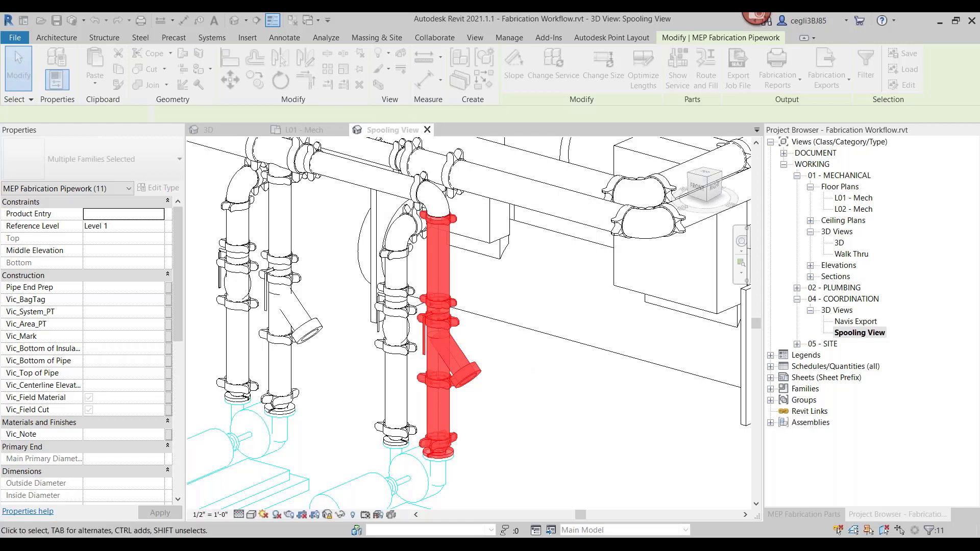
click(536, 365)
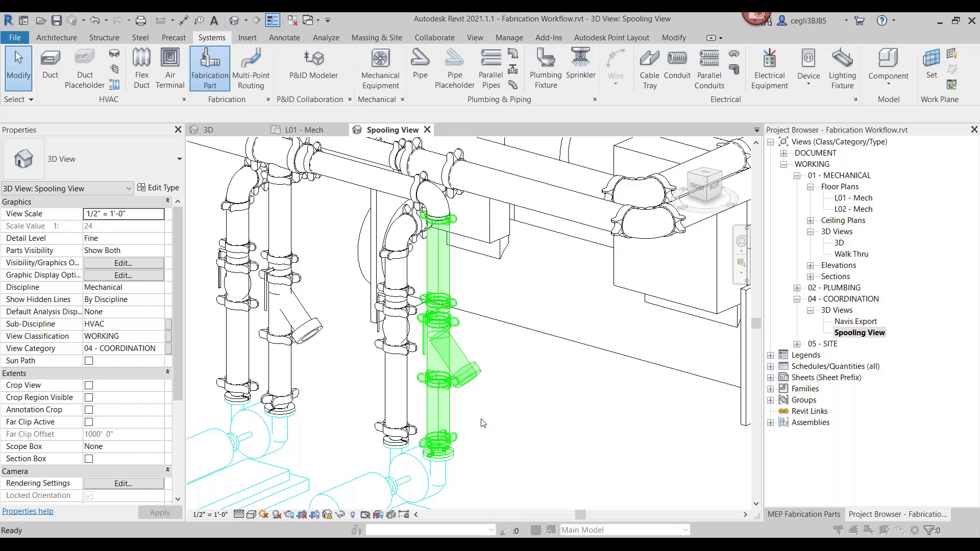
key(v)
key(g)
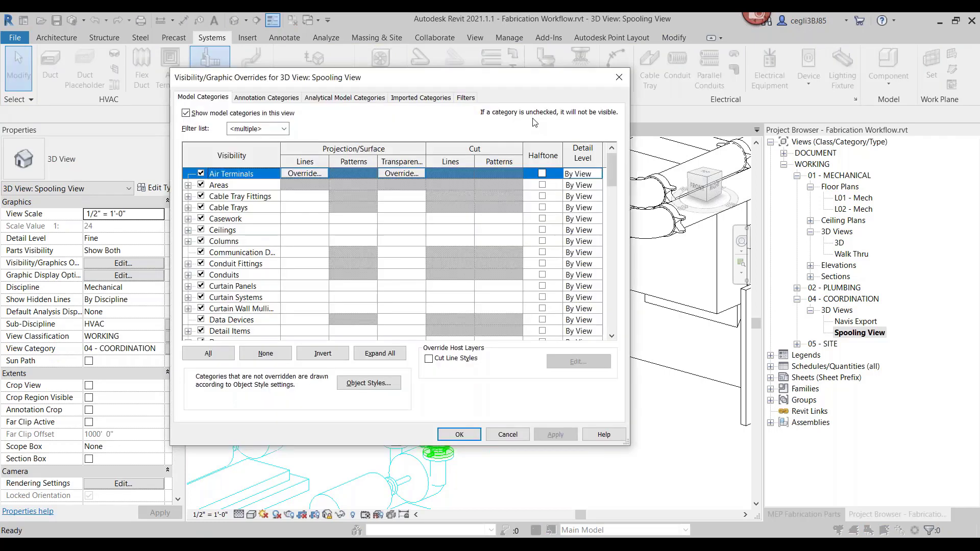
click(466, 97)
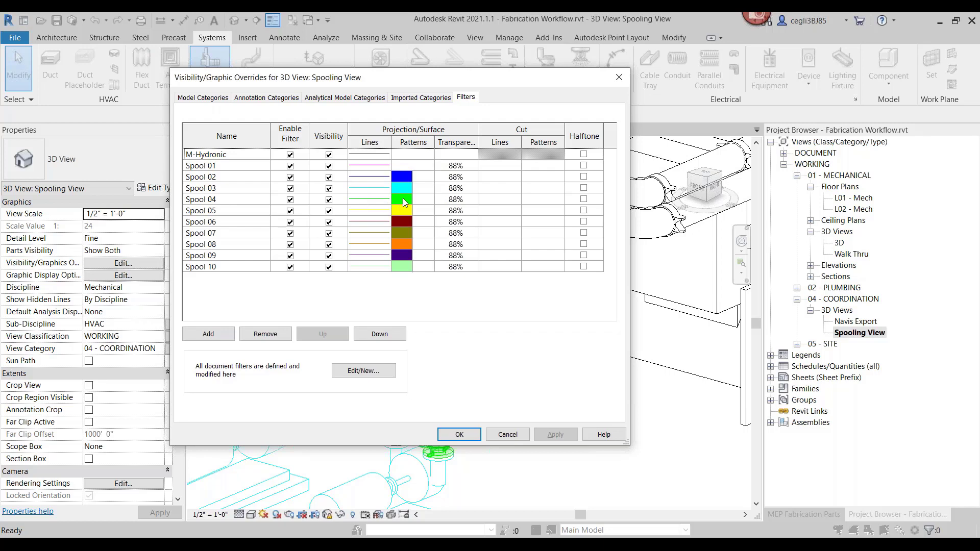
click(516, 436)
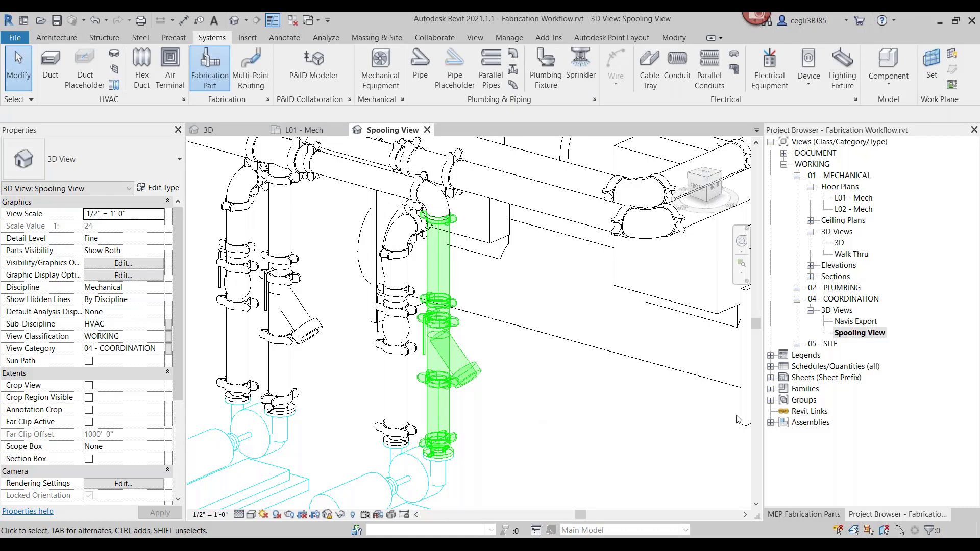
- Open Create Assembly Views for CHWS-04 and tick Elevation Top, Left, Front and the pipework schedule
click(771, 423)
click(811, 434)
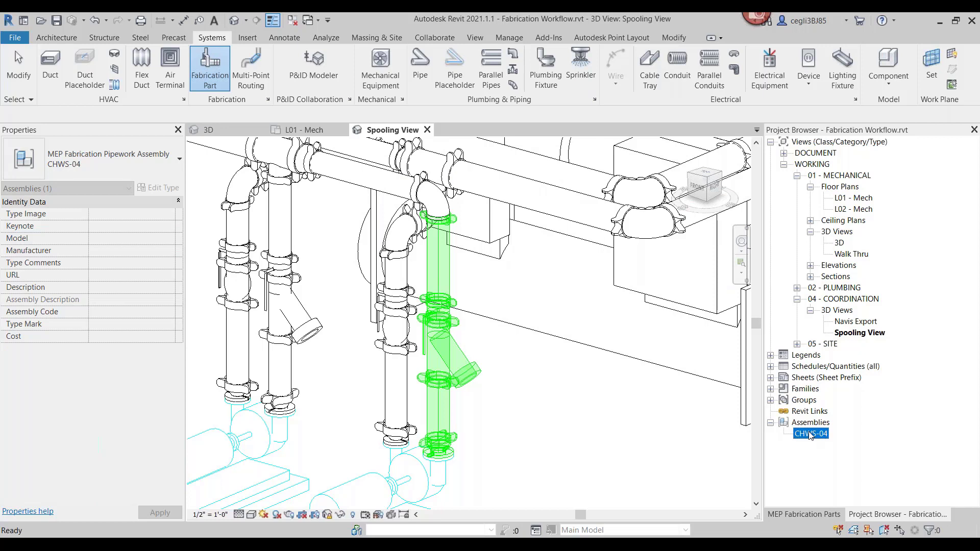
right_click(810, 435)
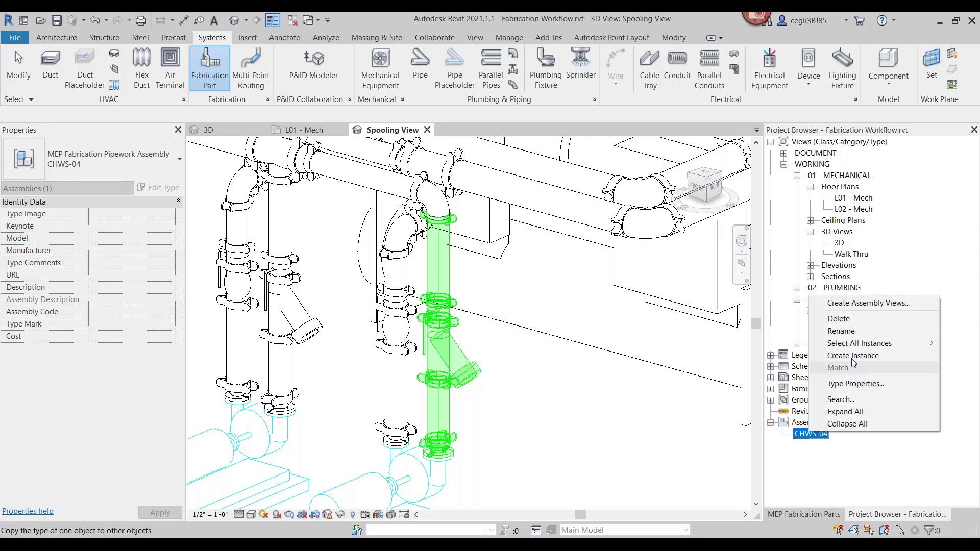
click(874, 303)
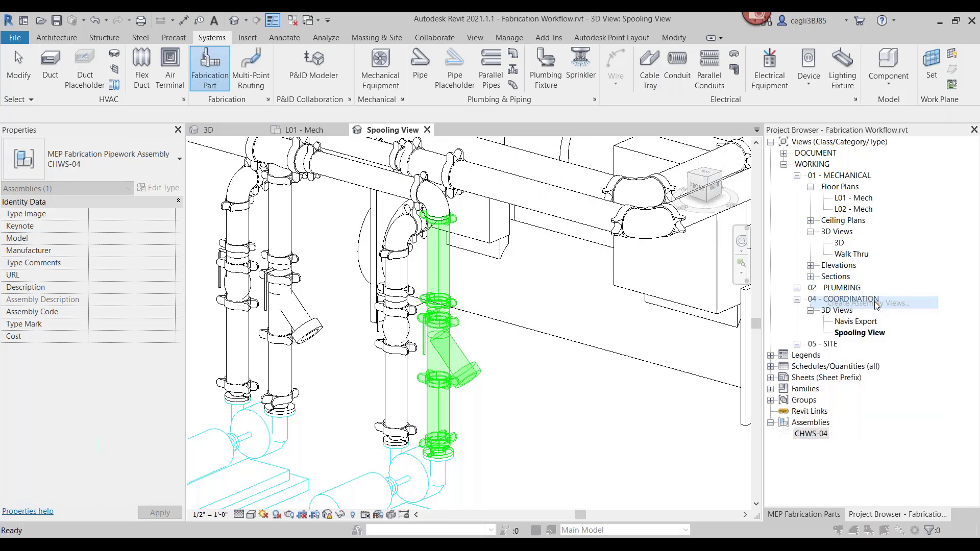
click(386, 280)
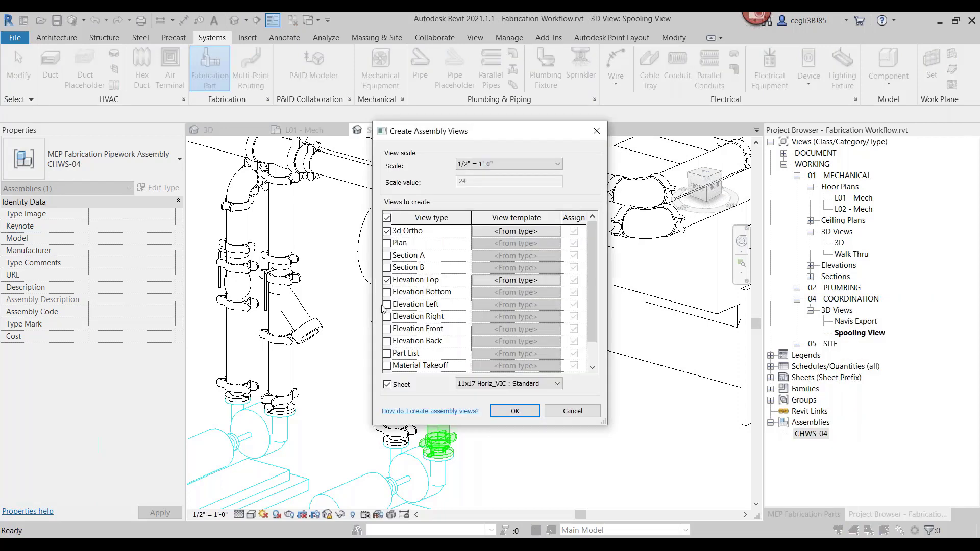
click(386, 304)
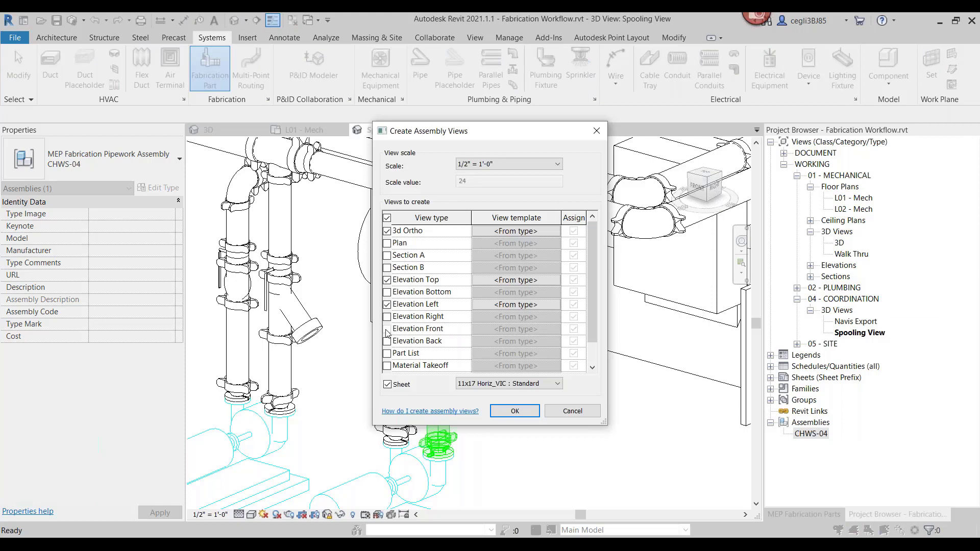
click(387, 329)
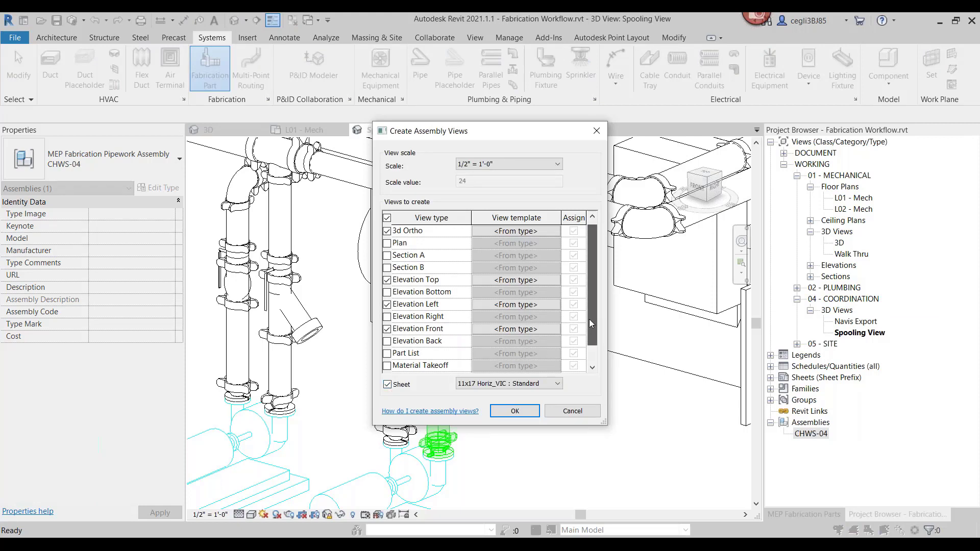
drag(589, 319, 591, 345)
click(386, 353)
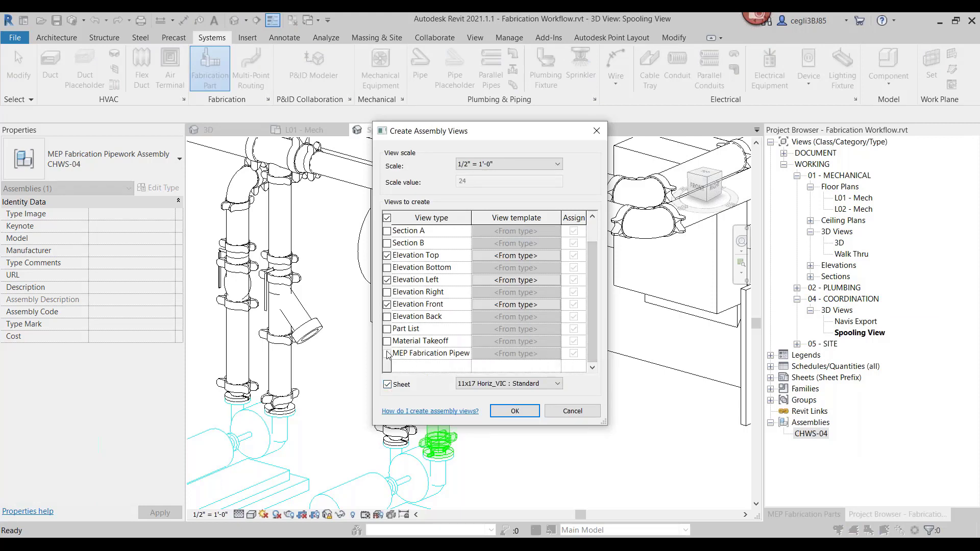
- Assign the MEP Fabrication Fitting Schedule, elevation and 3D spool templates, and create views and sheet
click(526, 354)
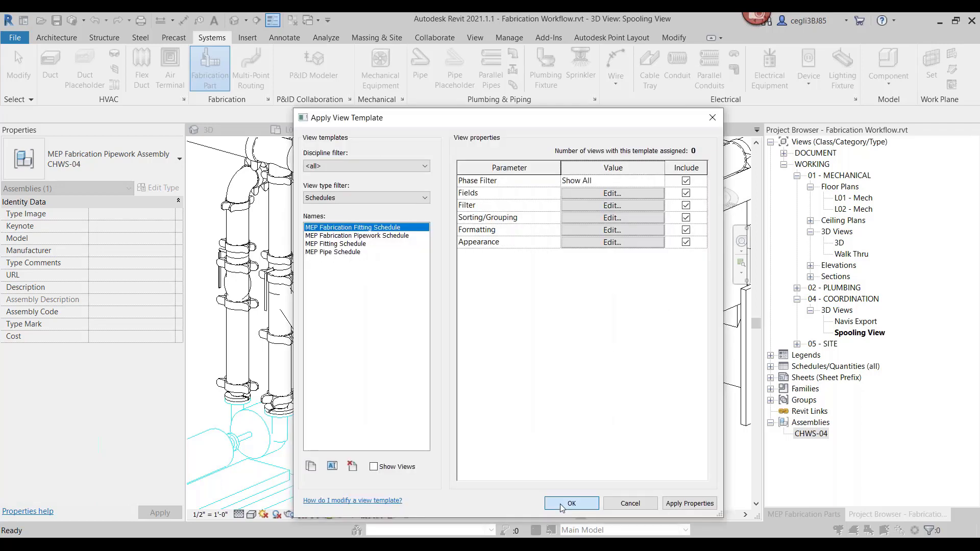
click(561, 505)
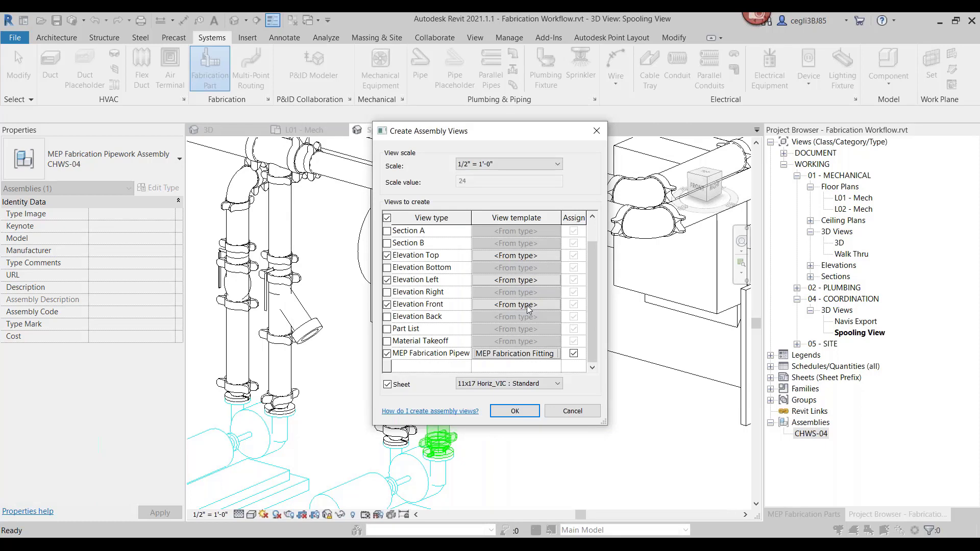
click(528, 306)
click(517, 284)
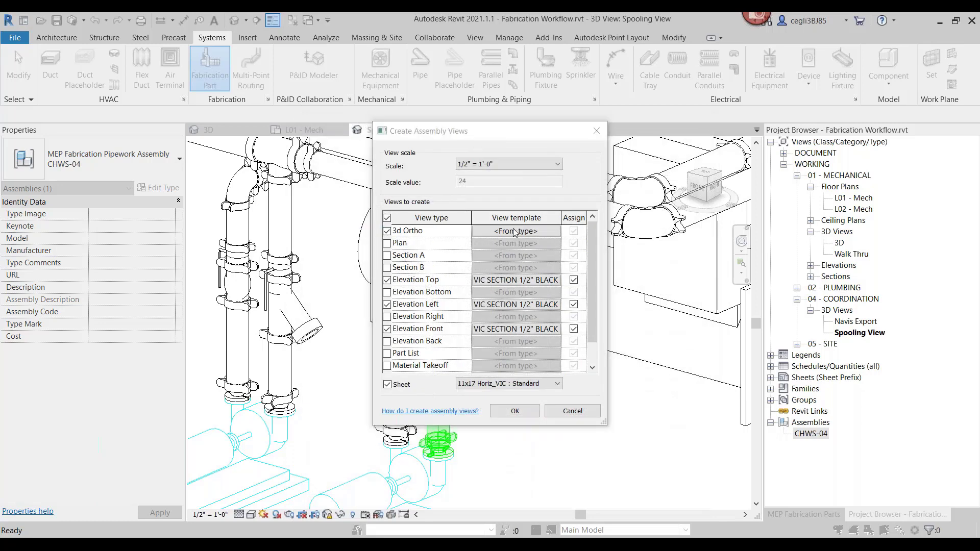
click(515, 231)
key(Return)
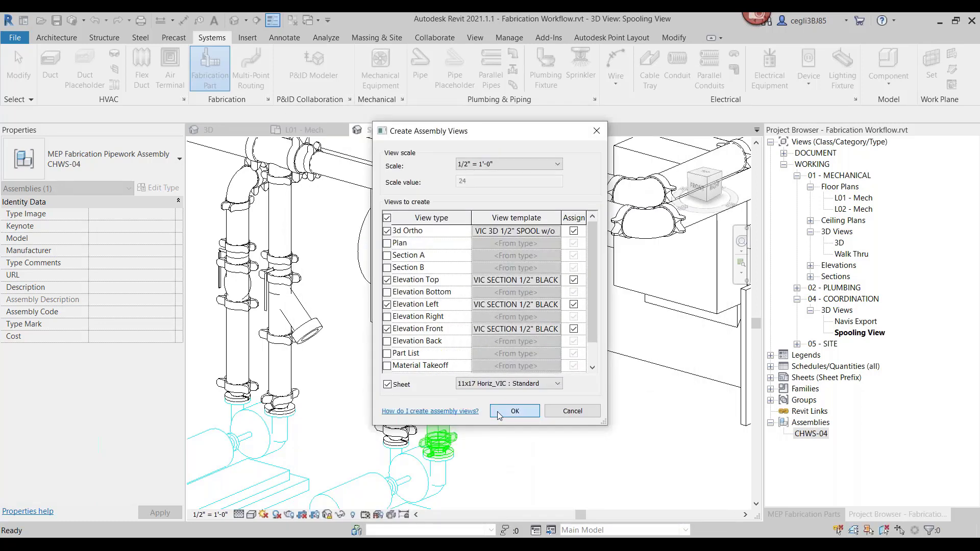
click(513, 411)
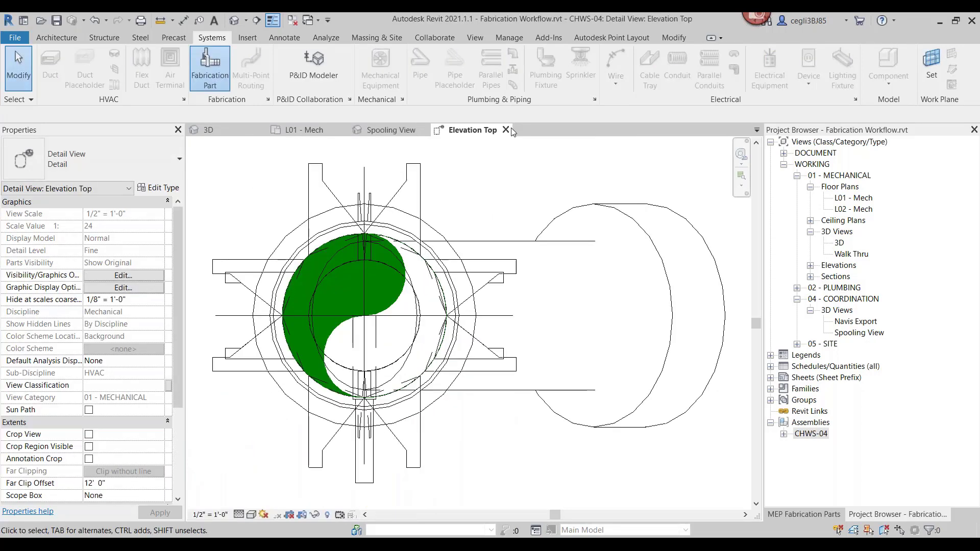
- Close the Elevation Top view and expand CHWS-04 to check its new views and sheet A101
click(508, 130)
click(783, 433)
click(841, 500)
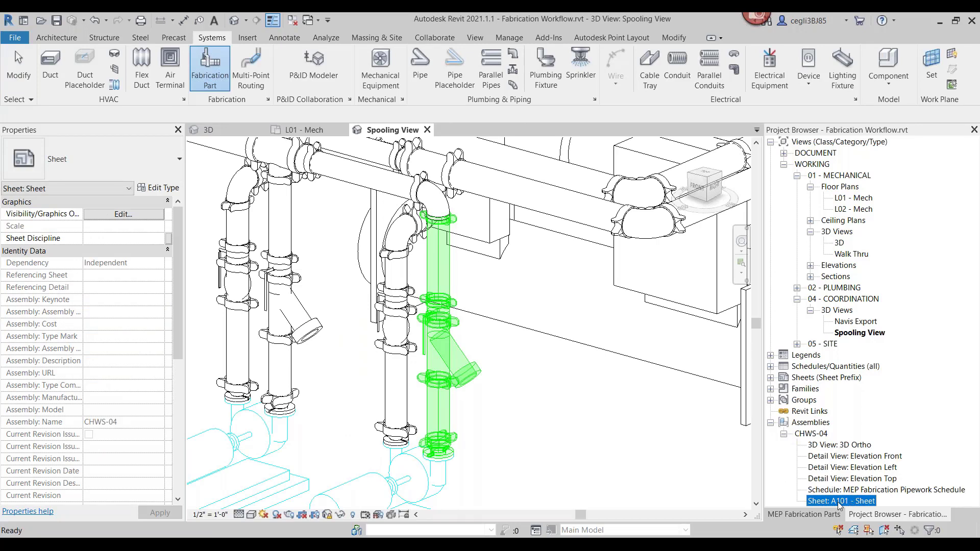
click(807, 435)
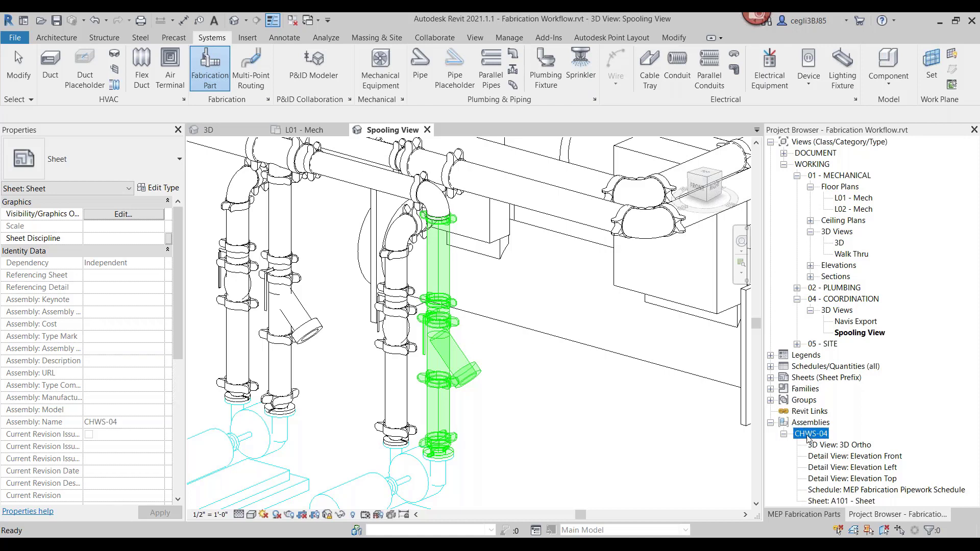
- Add an MEP Fabrication Pipework Schedule view to CHWS-04 with the Pipework Schedule template
right_click(807, 435)
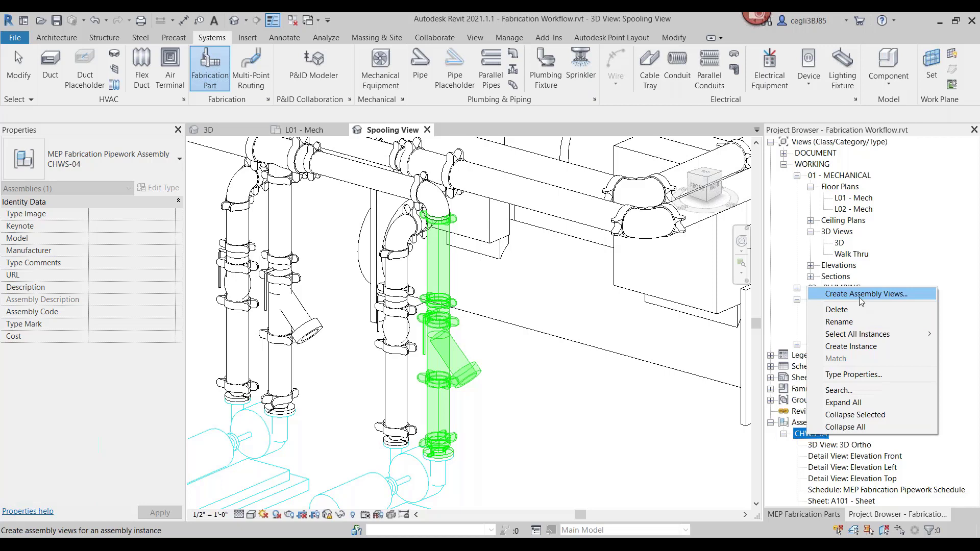
click(859, 295)
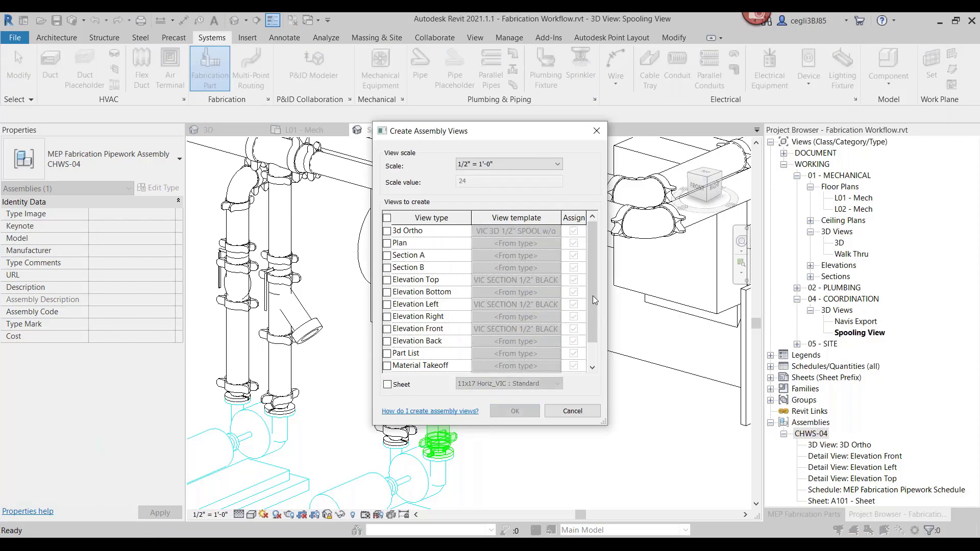
scroll(593, 308, down, 1)
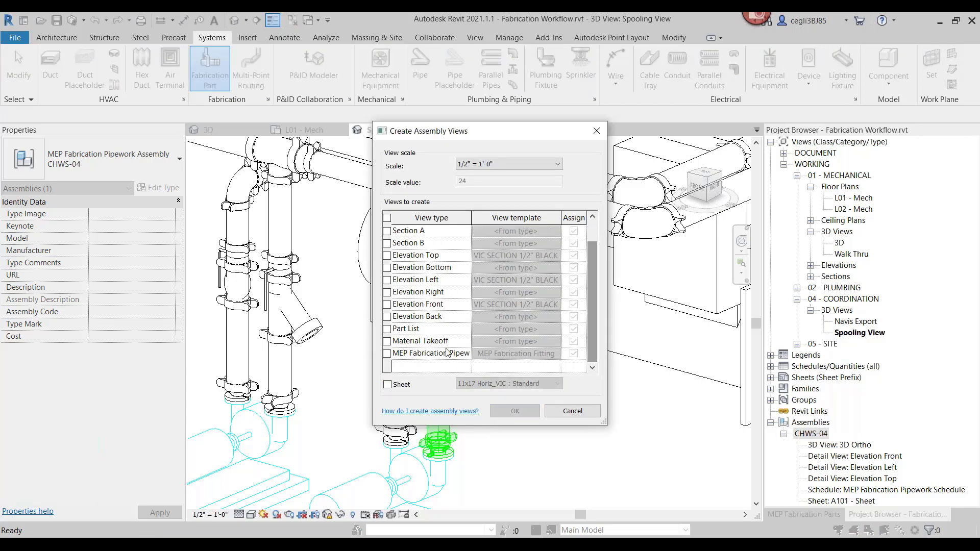
click(387, 353)
click(529, 356)
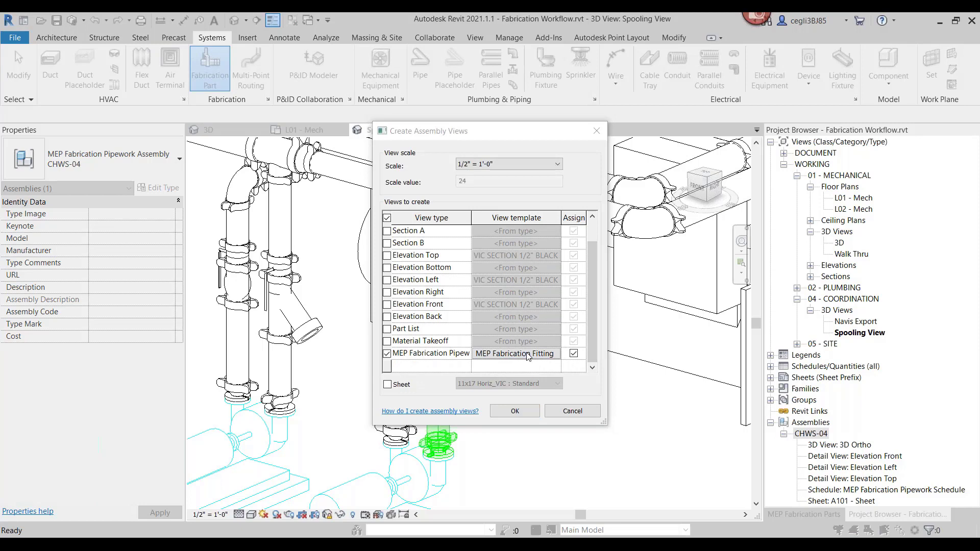
click(357, 244)
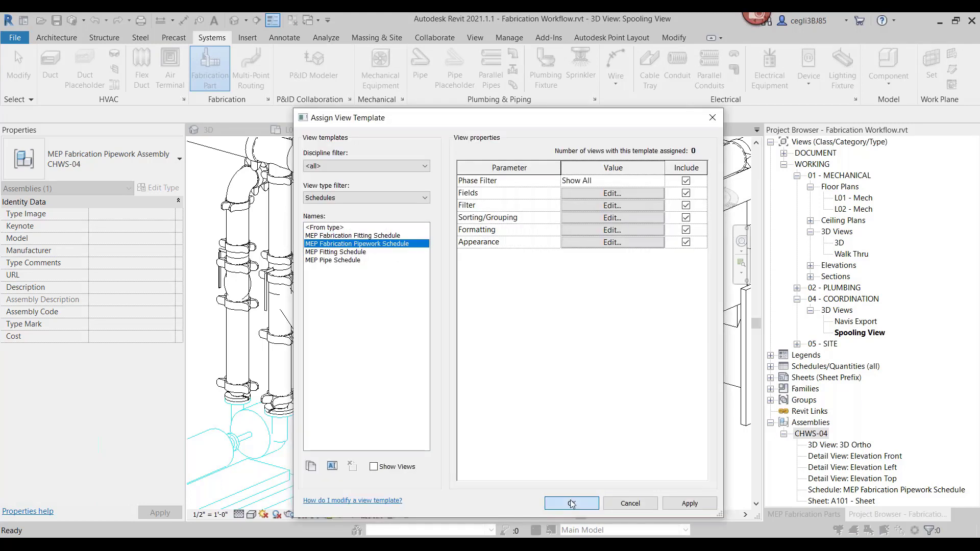
click(572, 504)
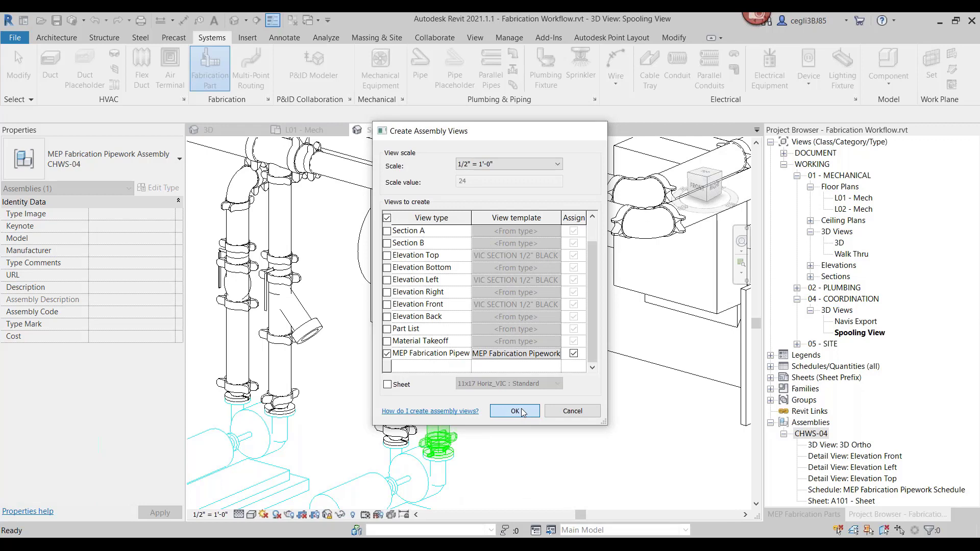
click(521, 410)
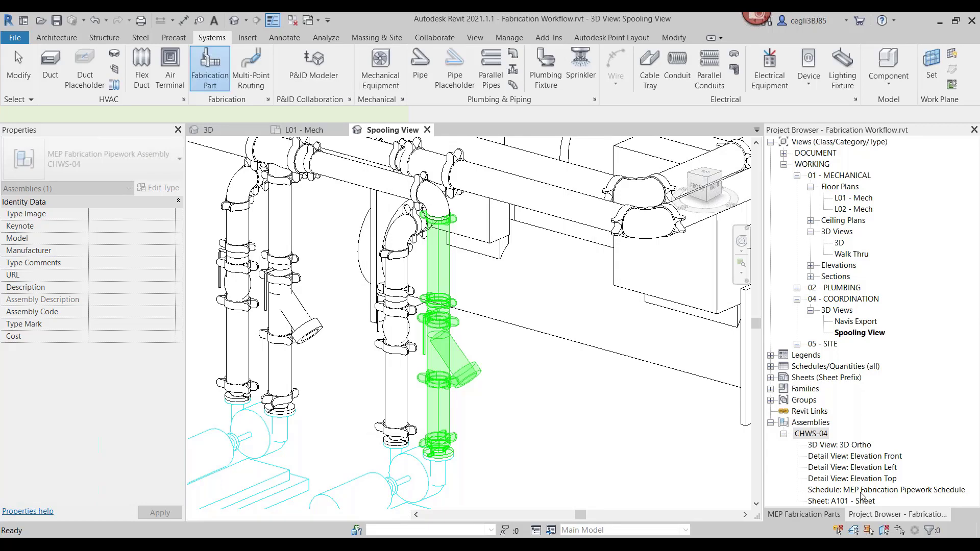
- Check the new pipework schedule, then open sheet A101 of CHWS-04
double_click(861, 491)
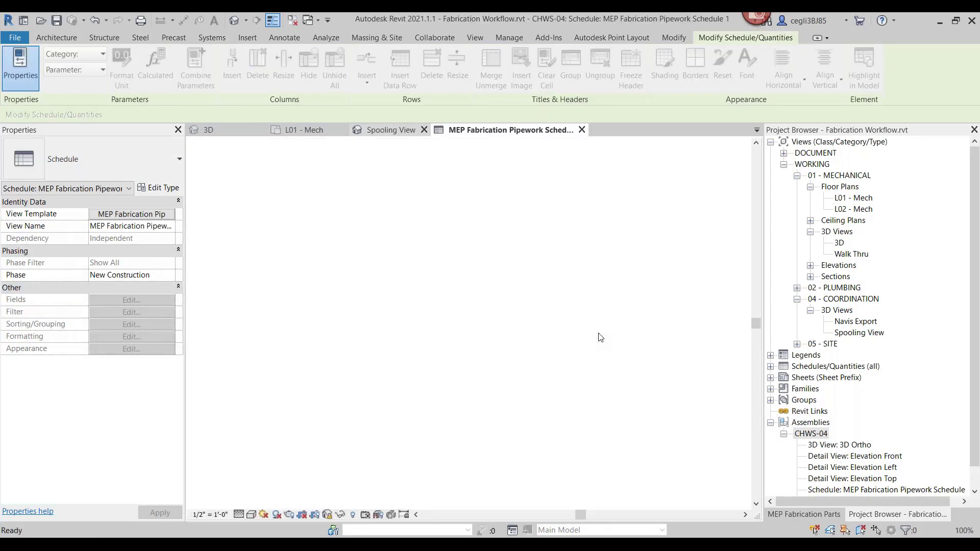
key(ctrl+Tab)
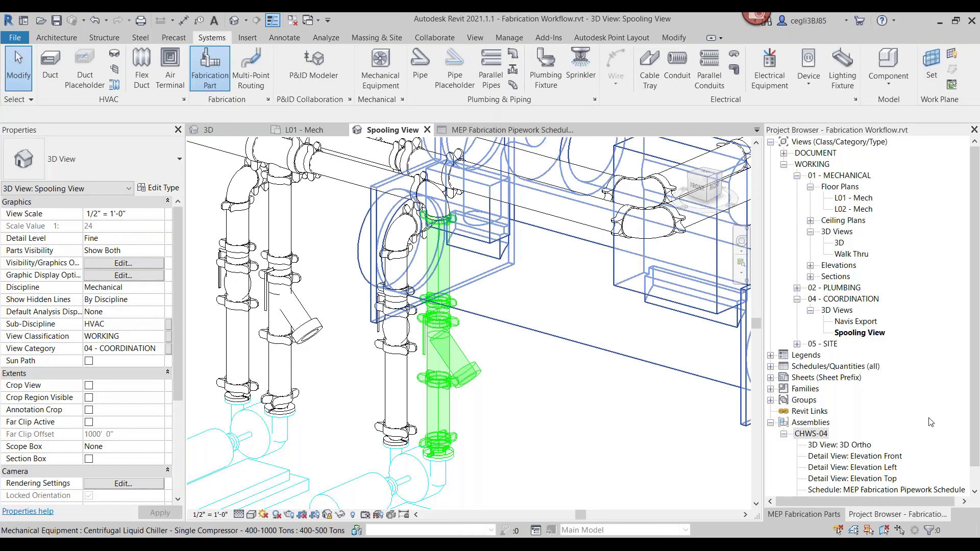
click(810, 433)
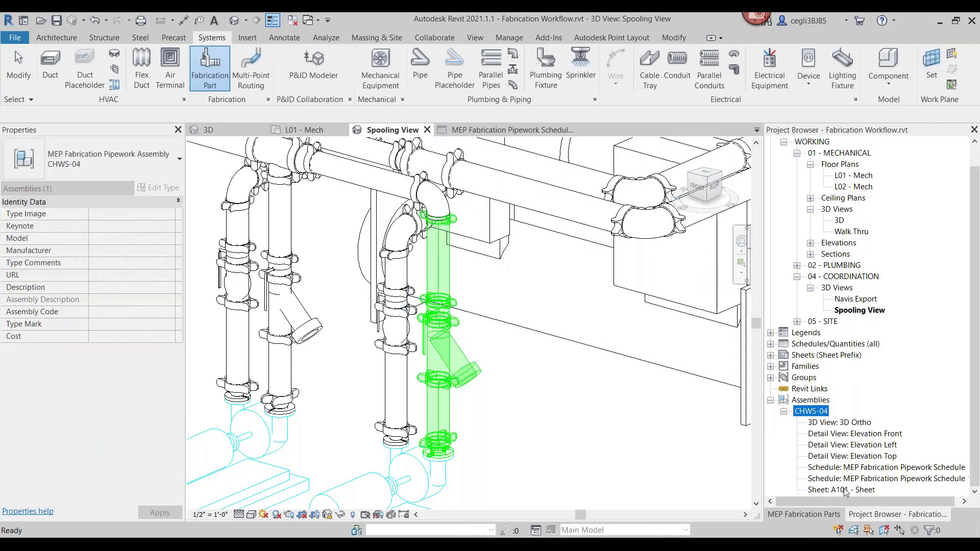
double_click(845, 490)
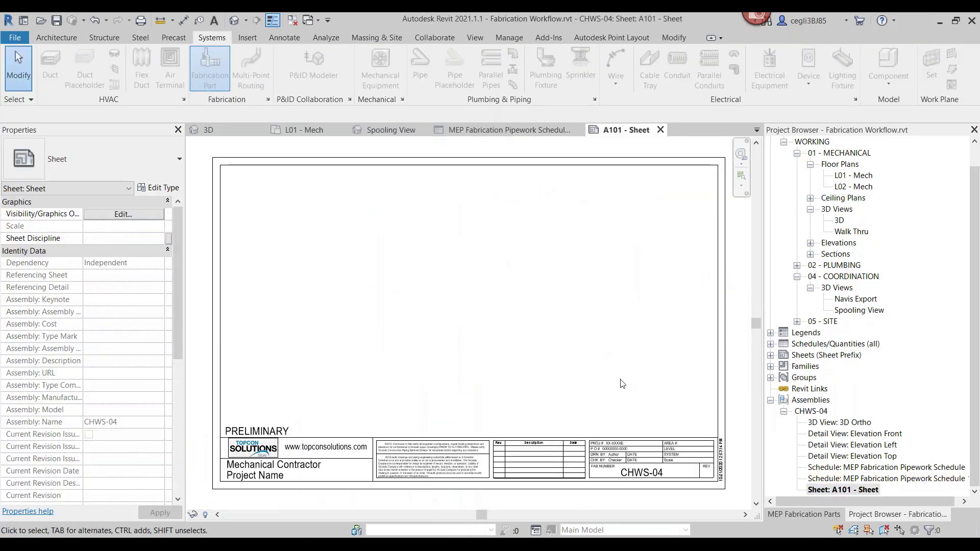
- Place 3D Ortho, Elevation Front, Left and Top left to right along the bottom of sheet A101
click(841, 422)
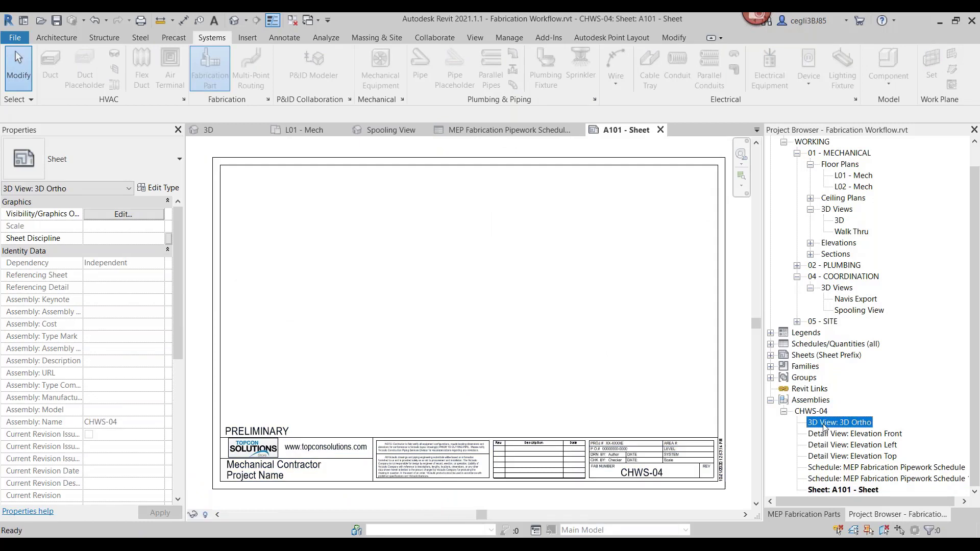
drag(841, 427, 291, 385)
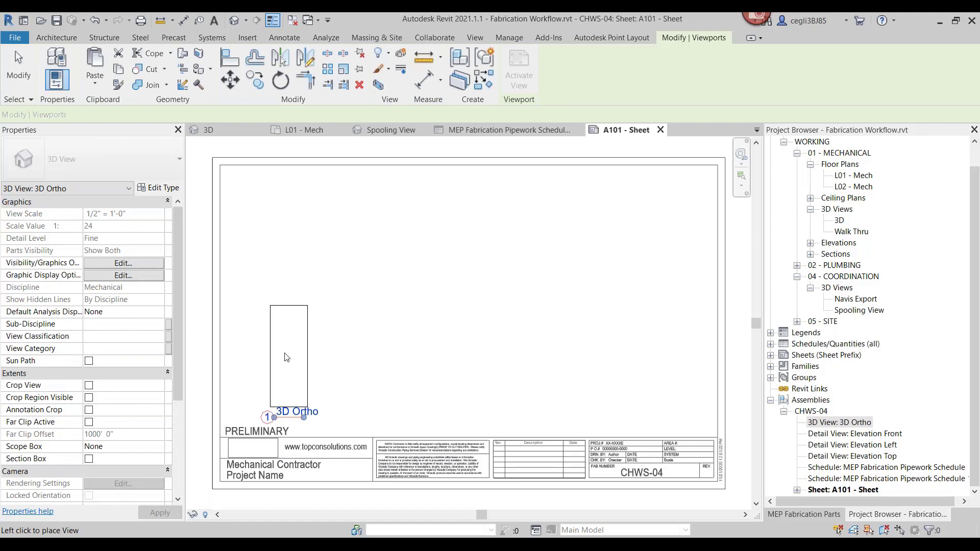
click(286, 357)
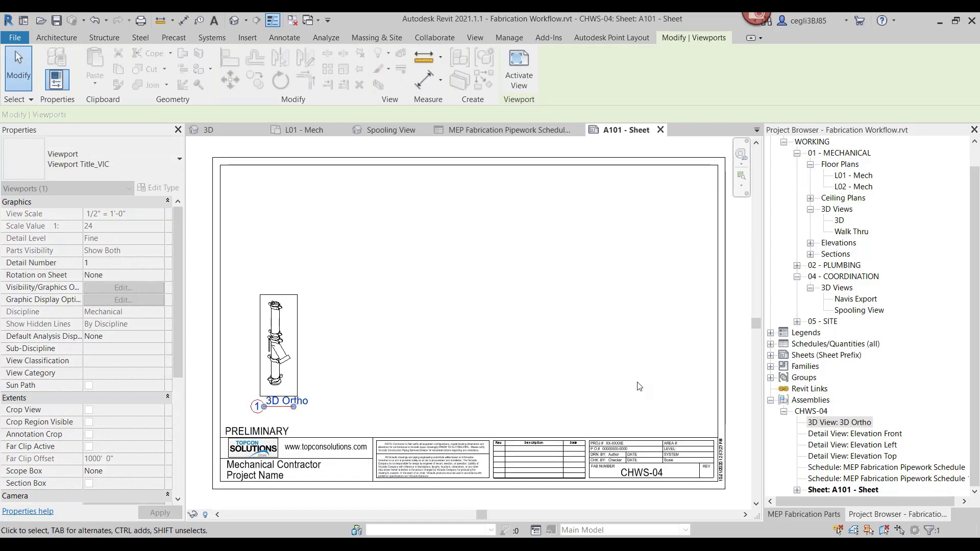
click(846, 433)
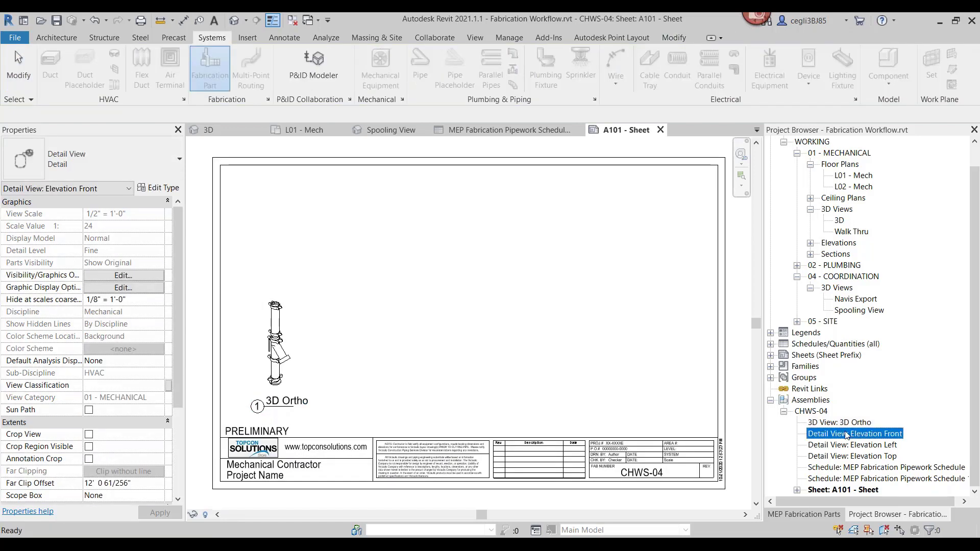
drag(845, 434, 355, 382)
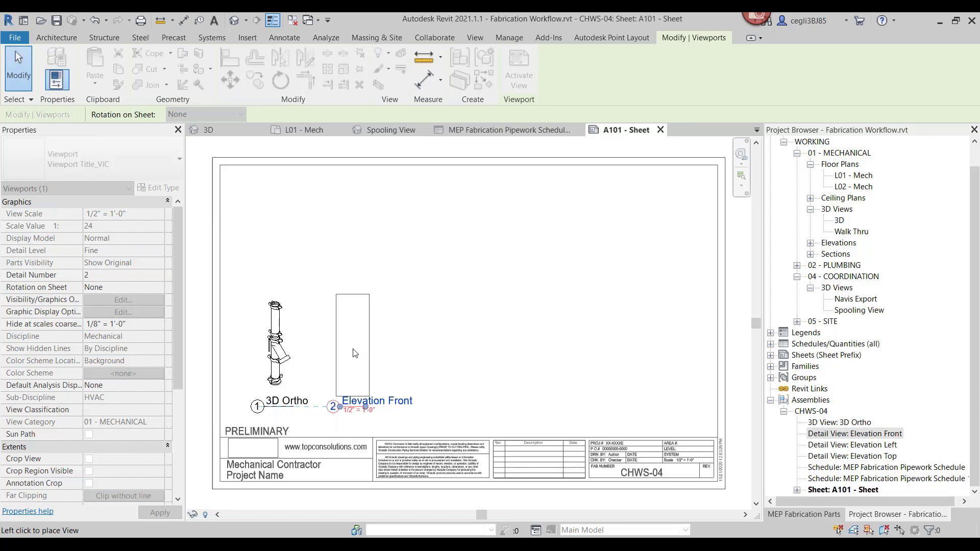
click(355, 353)
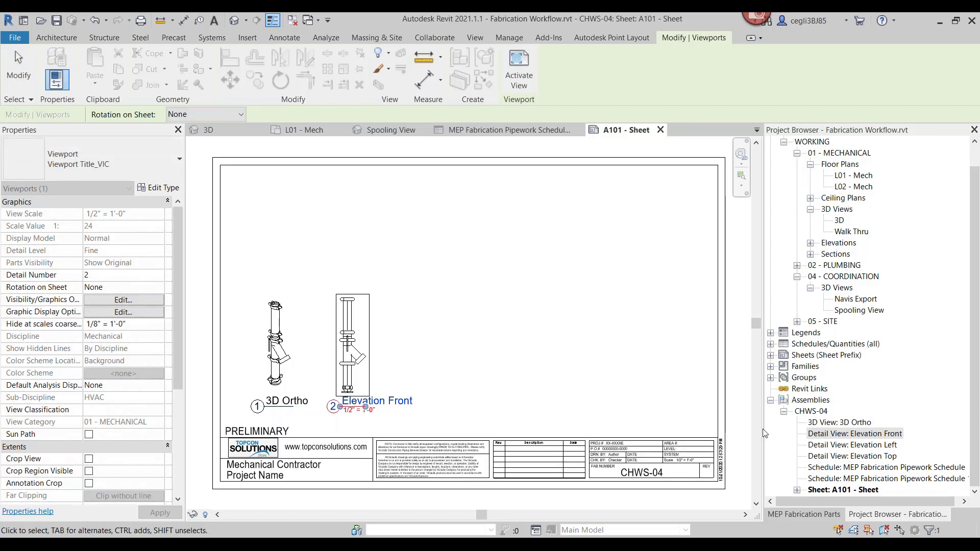
drag(851, 444, 406, 390)
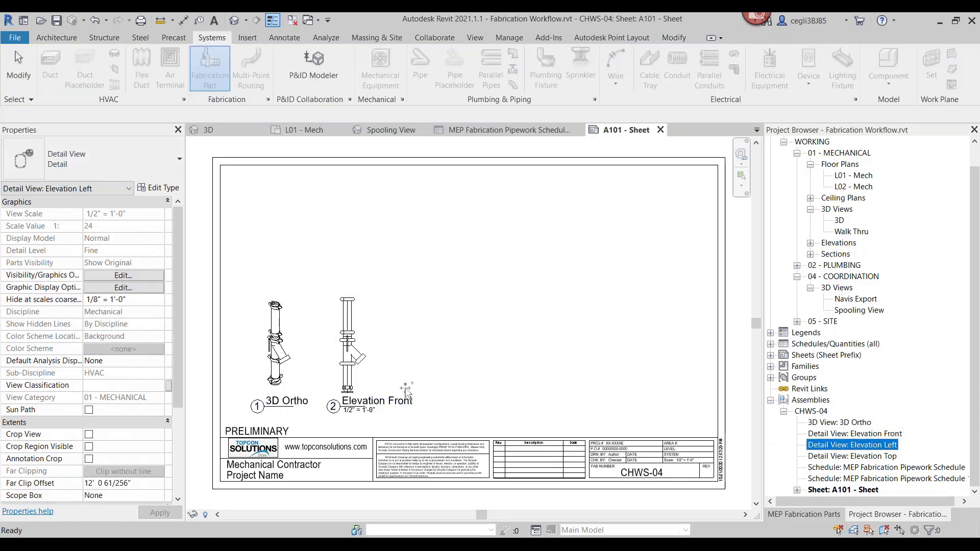
click(431, 349)
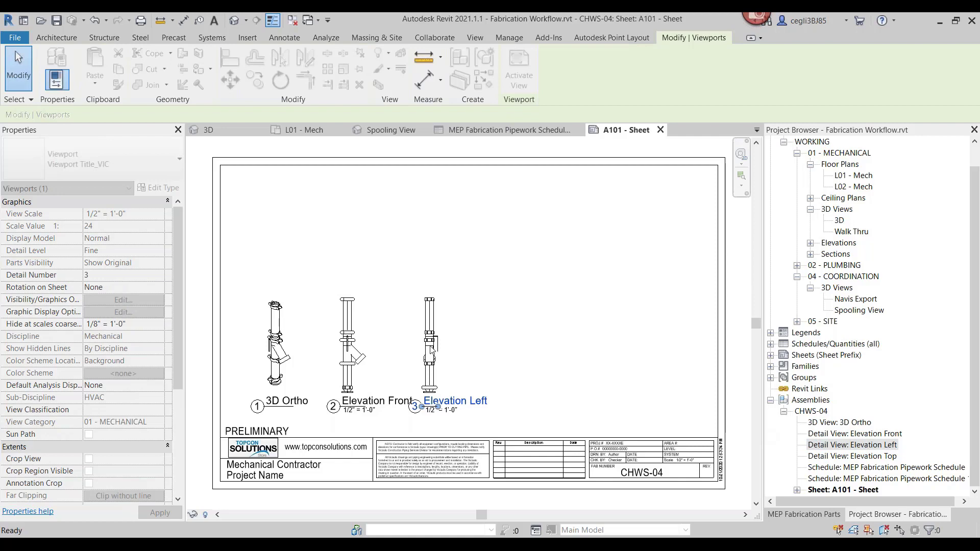
click(856, 456)
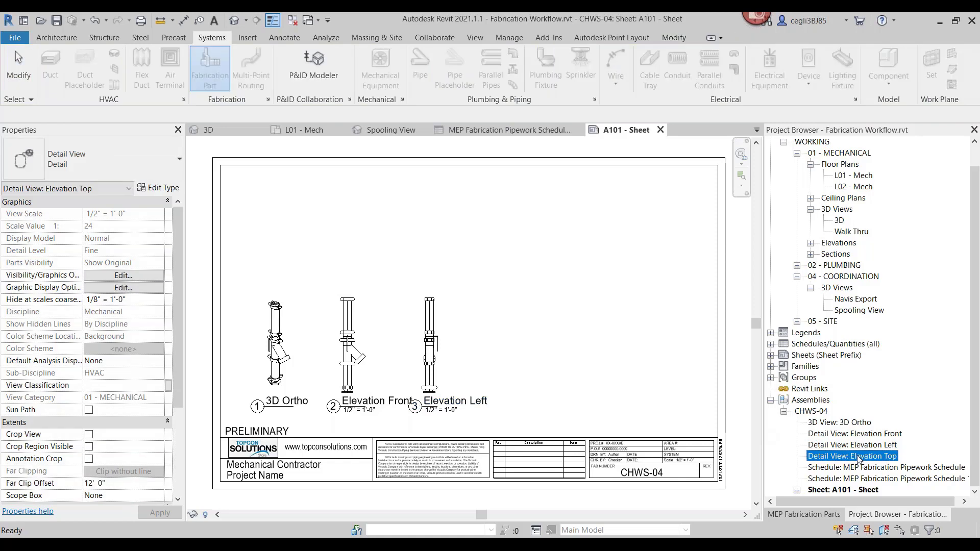
drag(856, 458, 519, 361)
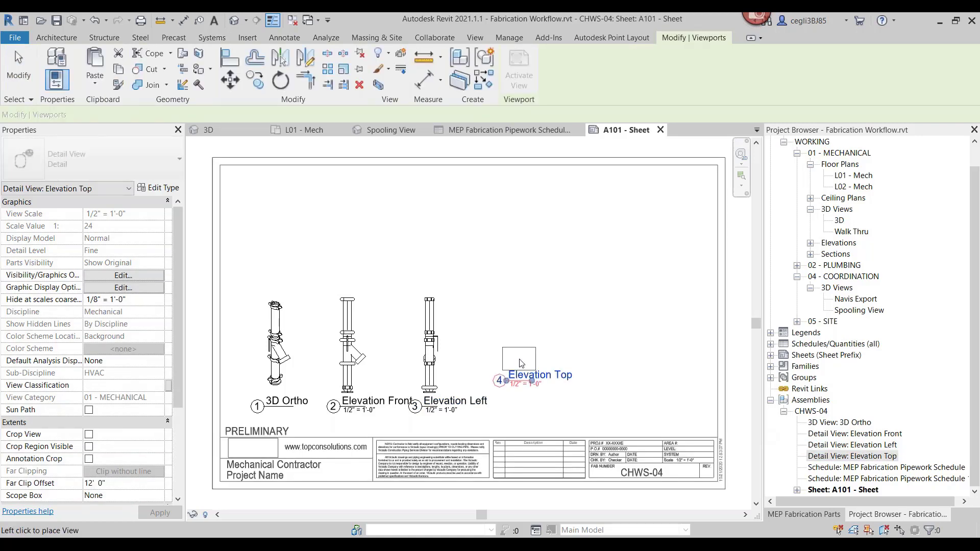
click(520, 388)
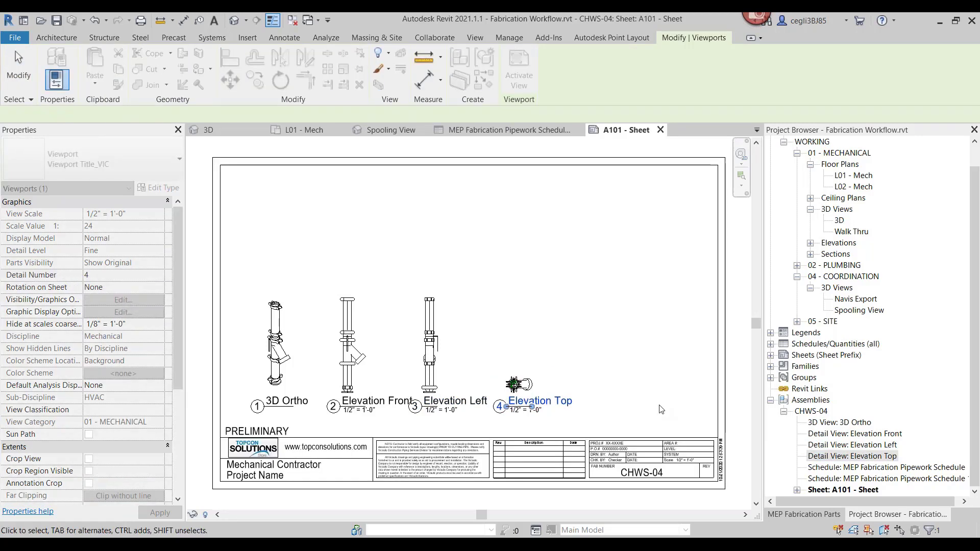
- Stack both pipework schedules at the sheet's upper right, then select the four views
click(856, 468)
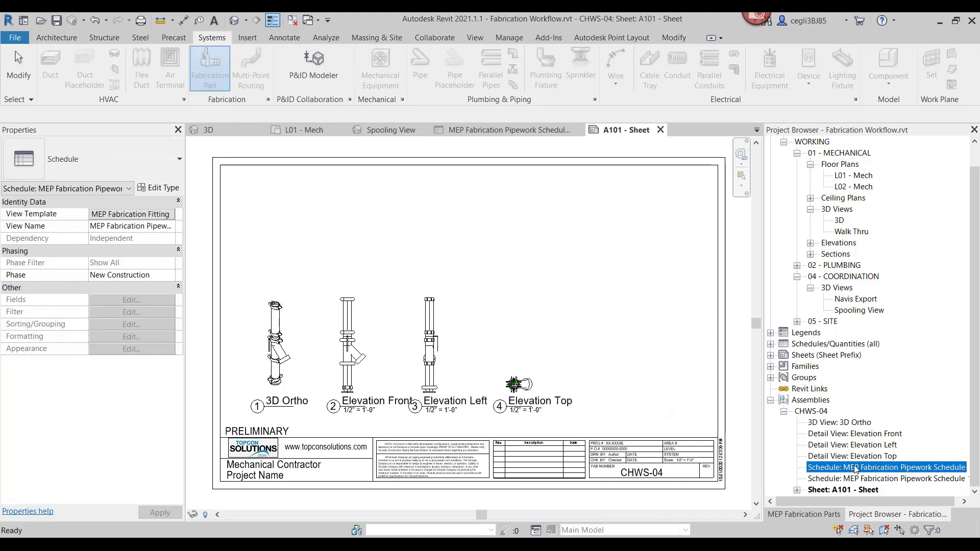
drag(856, 468, 584, 214)
click(584, 214)
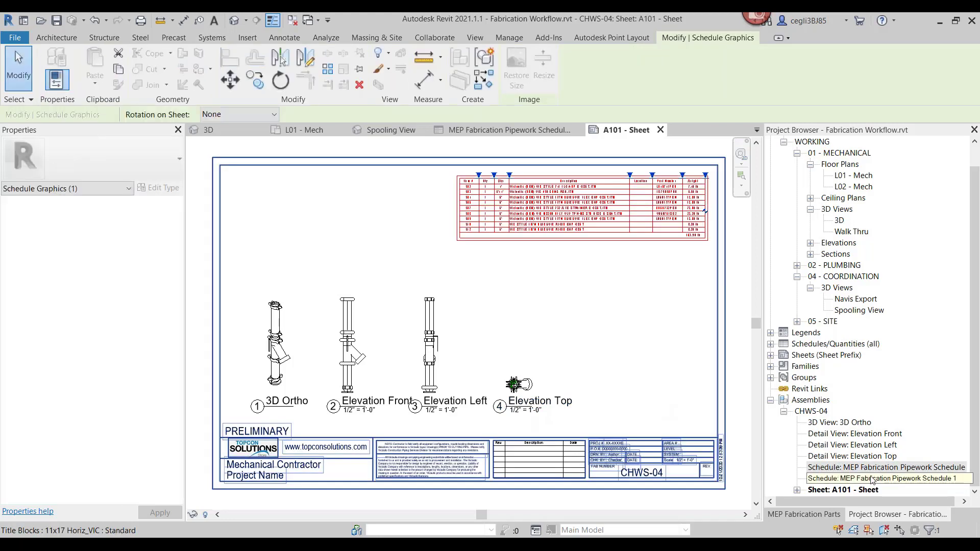
drag(873, 480, 582, 258)
click(583, 257)
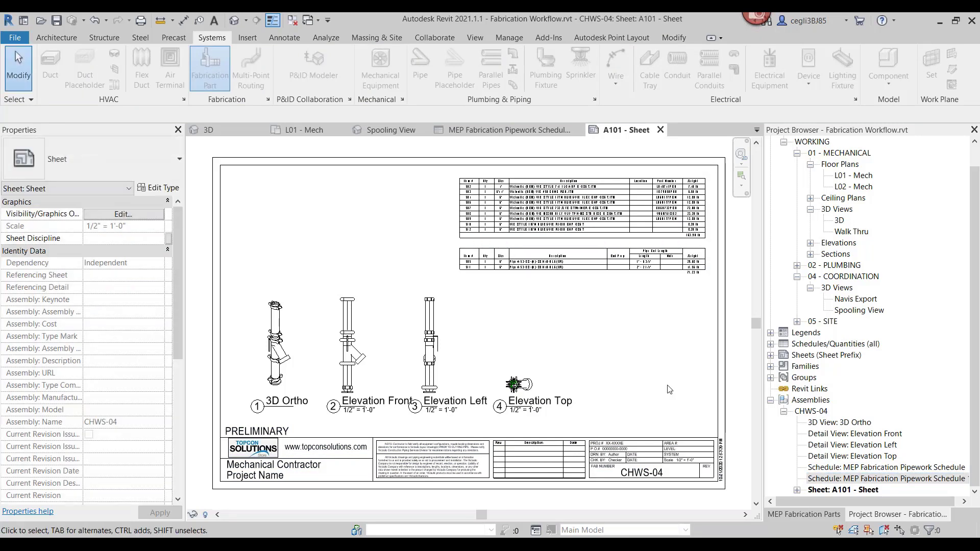
drag(638, 406, 260, 416)
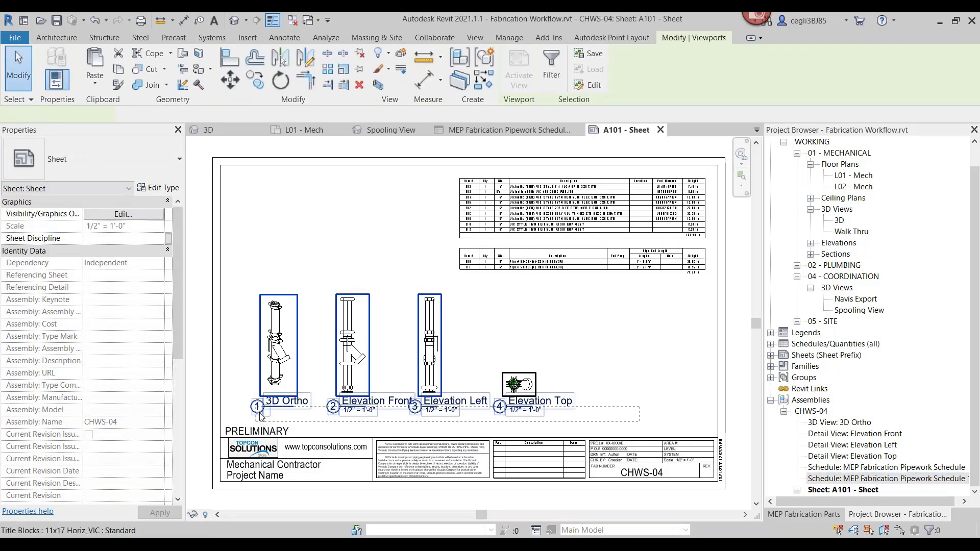
click(100, 166)
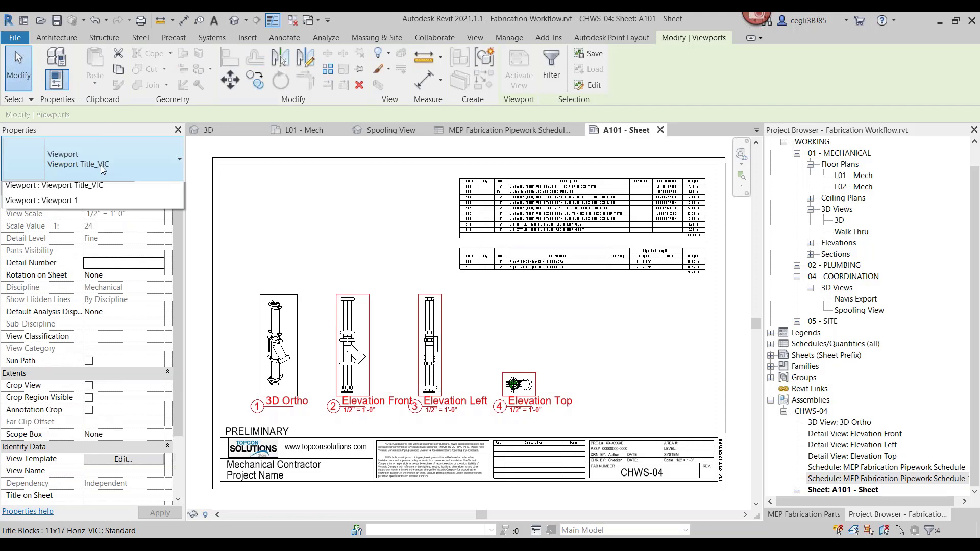
click(100, 216)
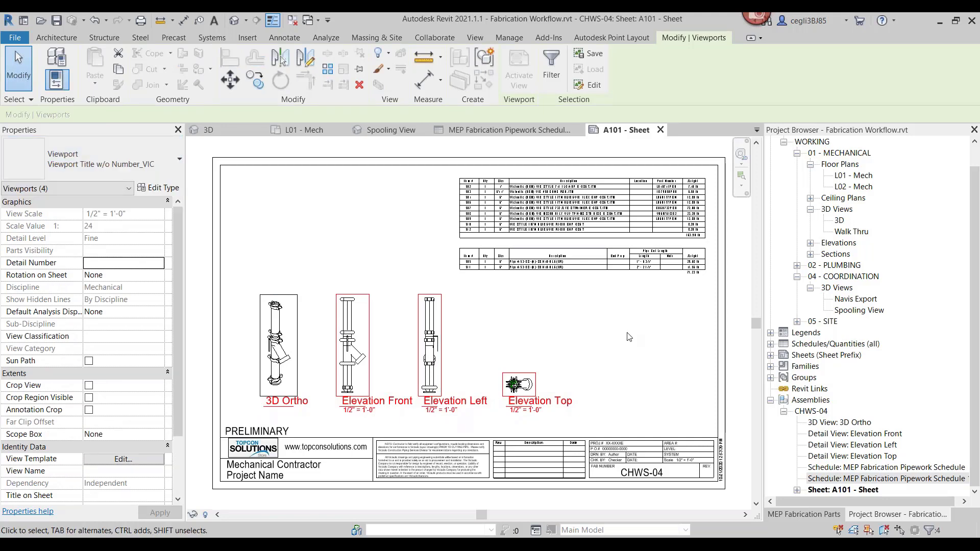
click(628, 337)
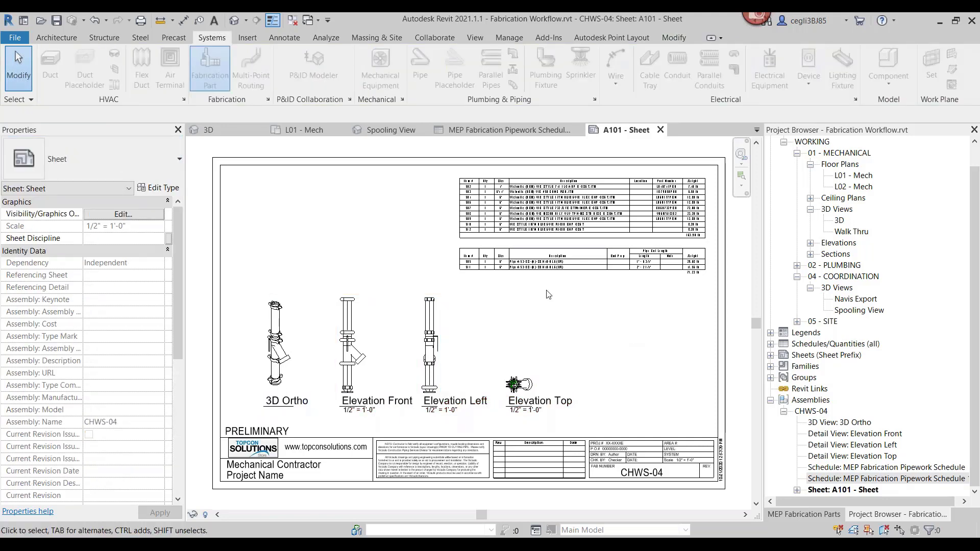
scroll(520, 222, up, 3)
middle_drag(400, 238, 327, 347)
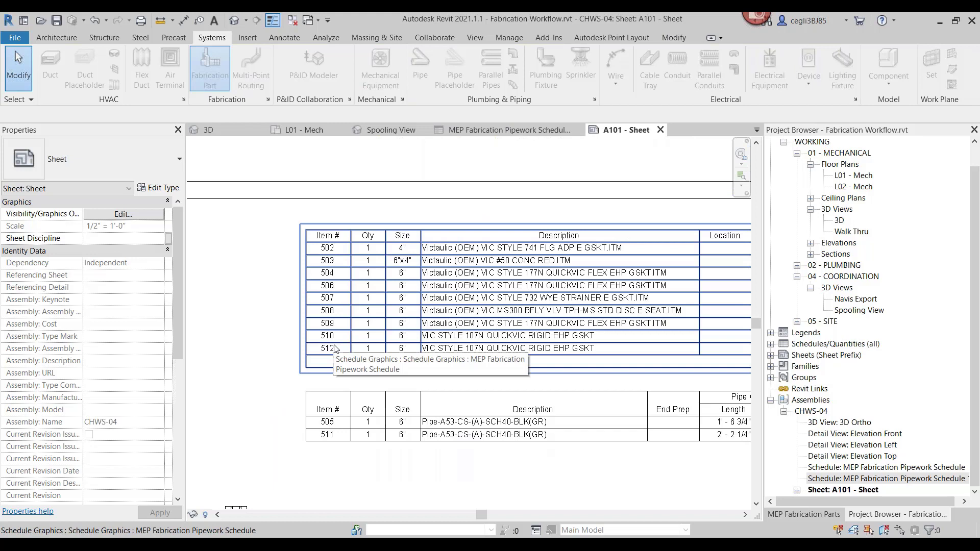
click(361, 396)
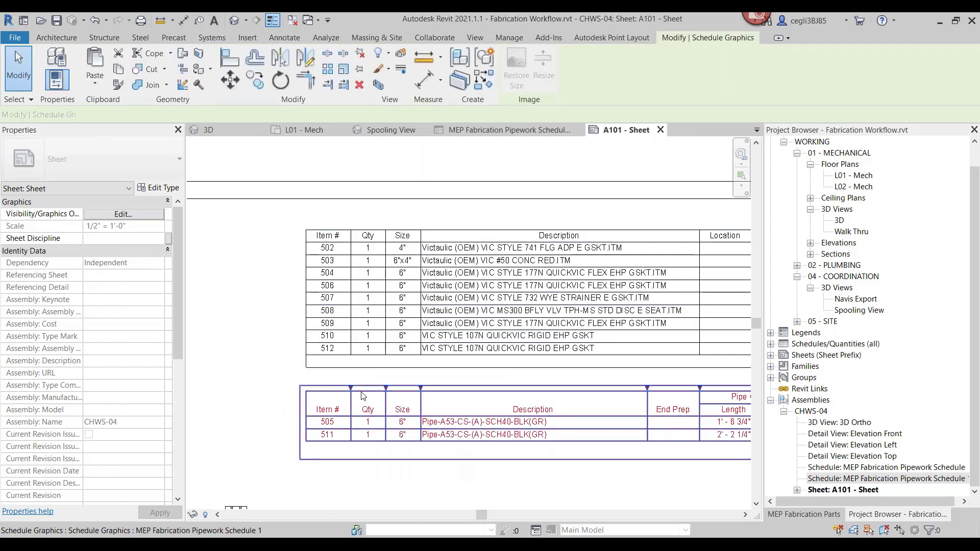
scroll(487, 488, down, 2)
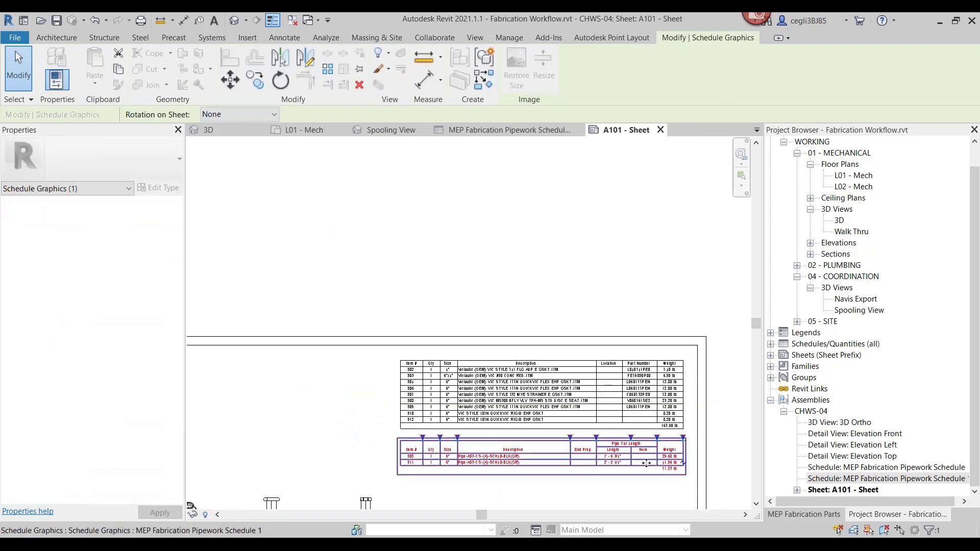
scroll(648, 463, up, 3)
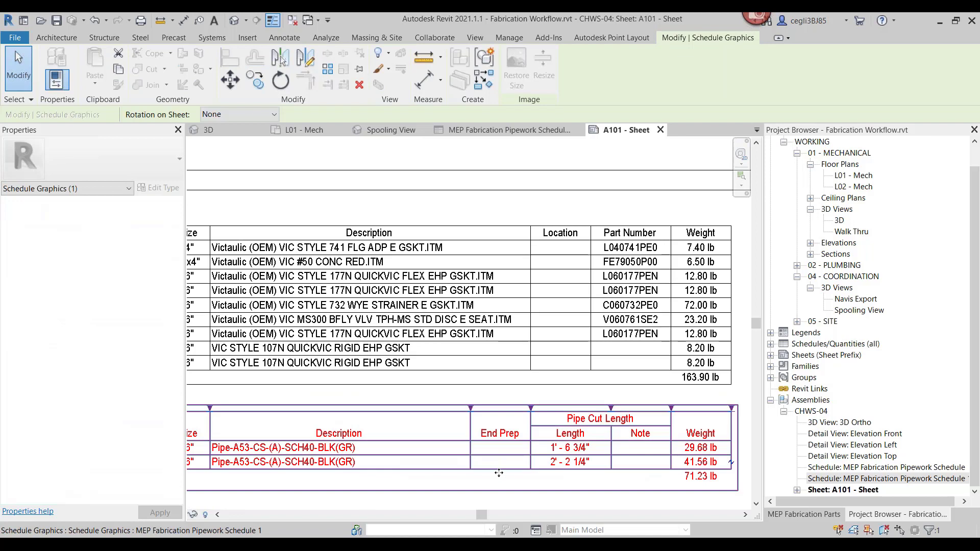
scroll(510, 462, down, 3)
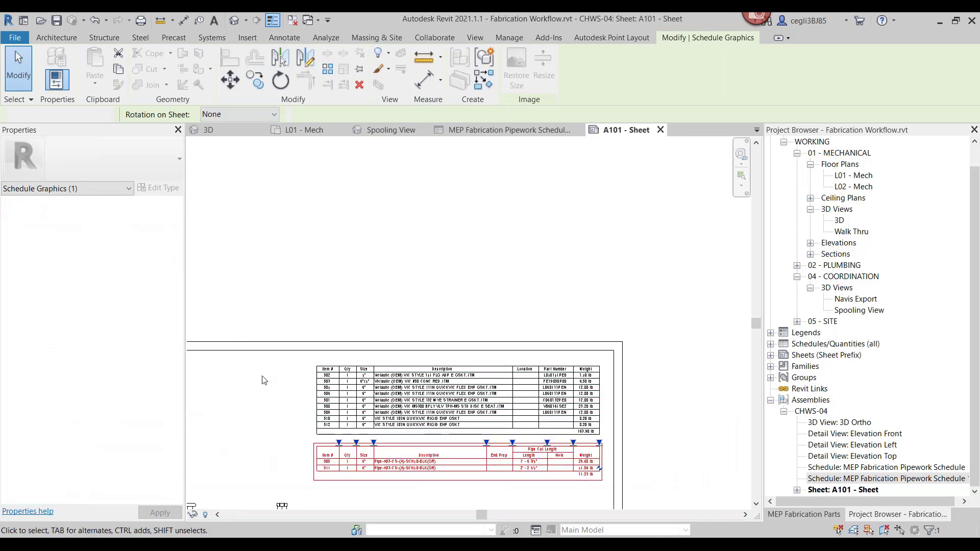
click(264, 380)
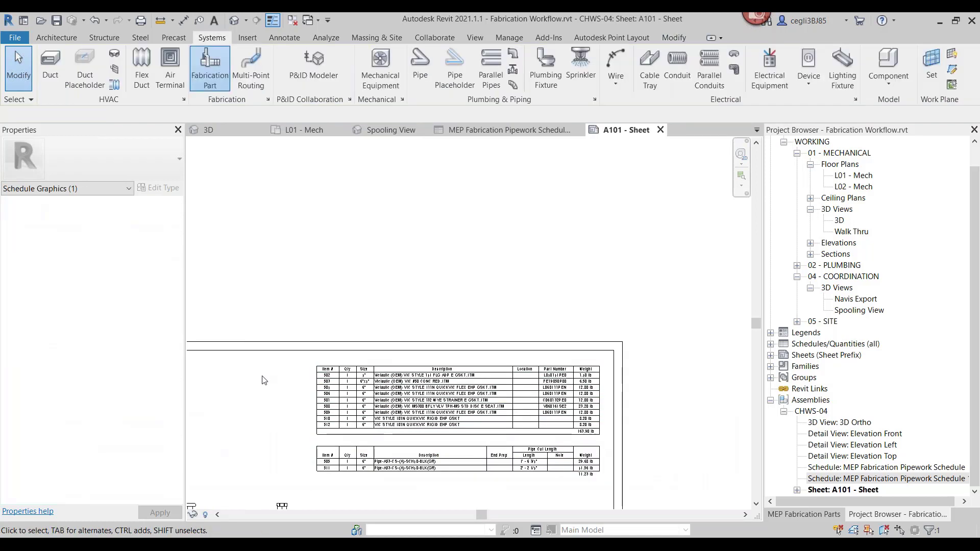
key(z)
key(f)
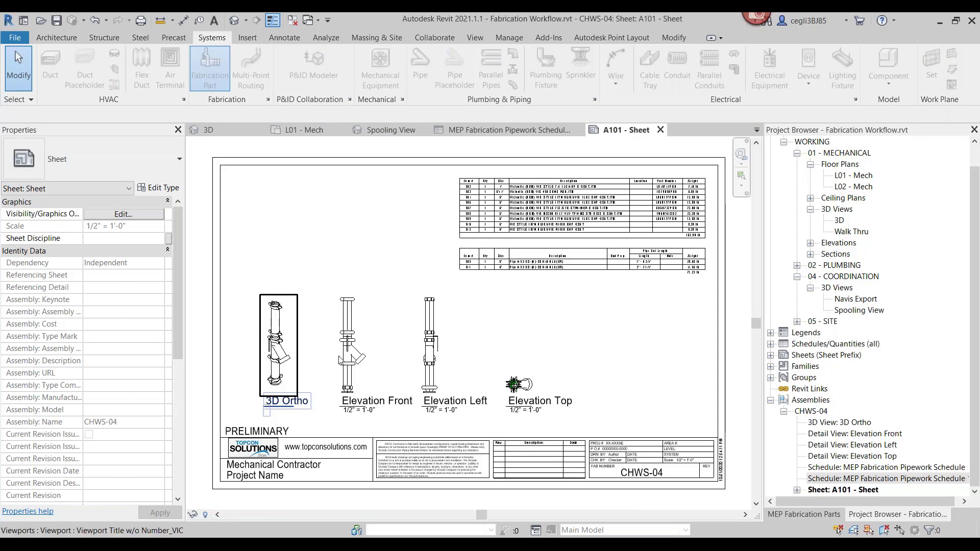
click(304, 377)
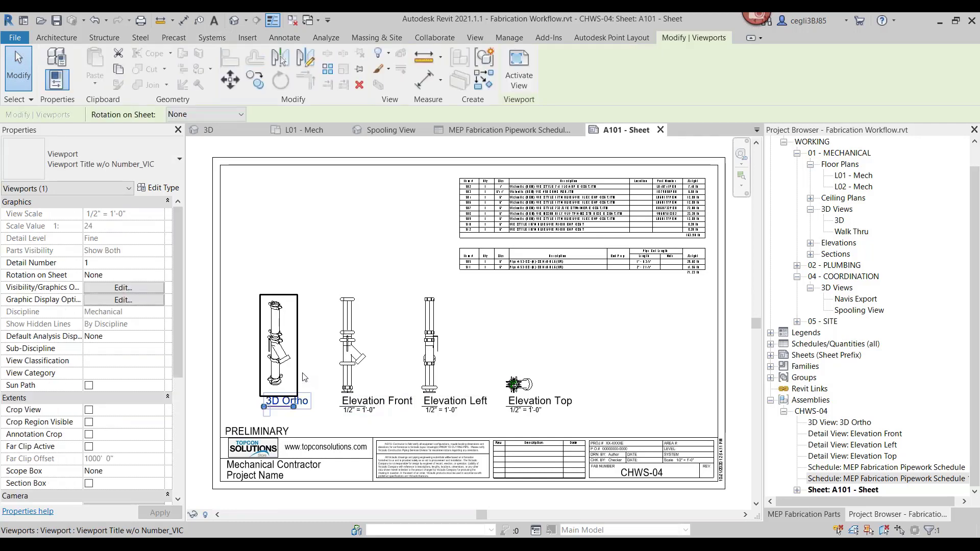
key(Escape)
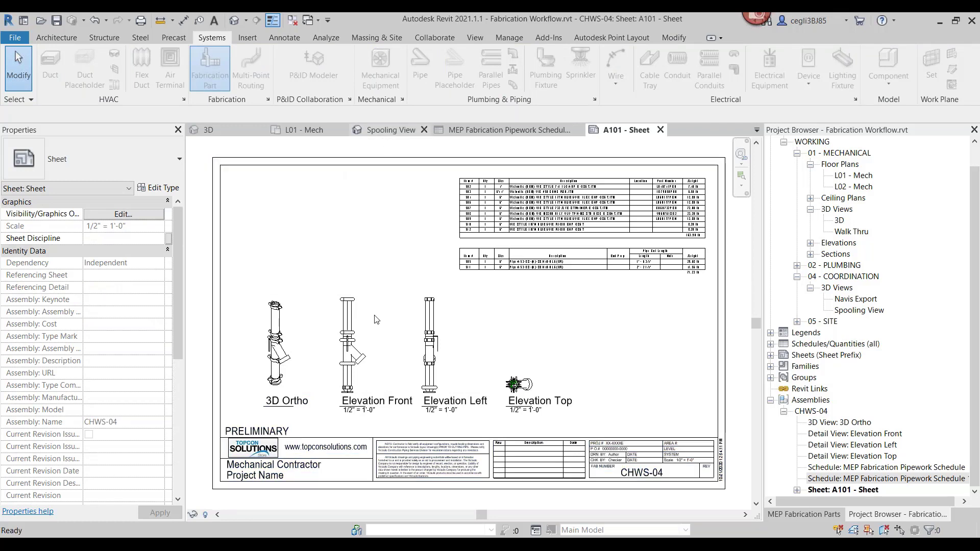
- Switch to the Spooling View and orbit to the elbow above the green CHWS-04 run
key(ctrl+Tab)
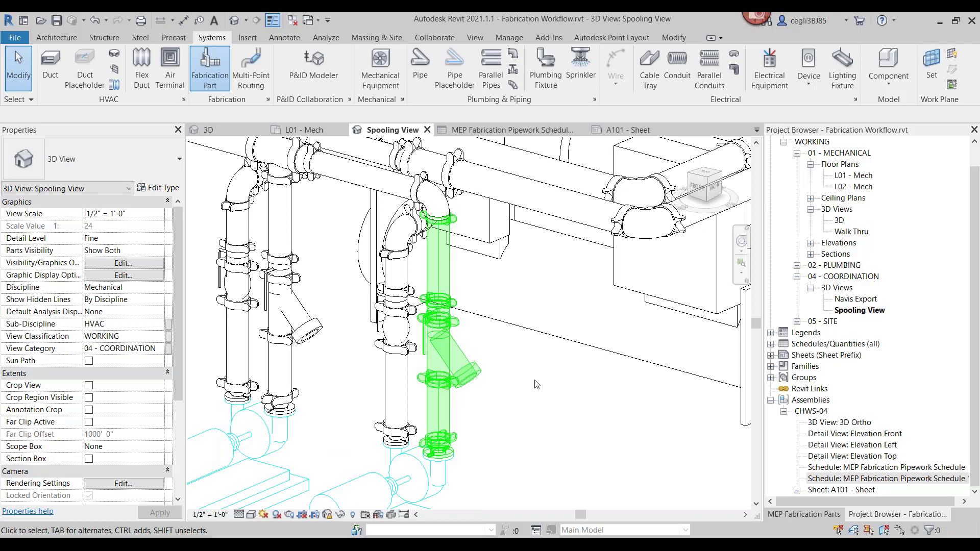
shift+middle_drag(537, 384, 505, 388)
mouse_move(377, 278)
mouse_down()
mouse_move(459, 271)
mouse_move(408, 209)
mouse_move(375, 271)
mouse_up()
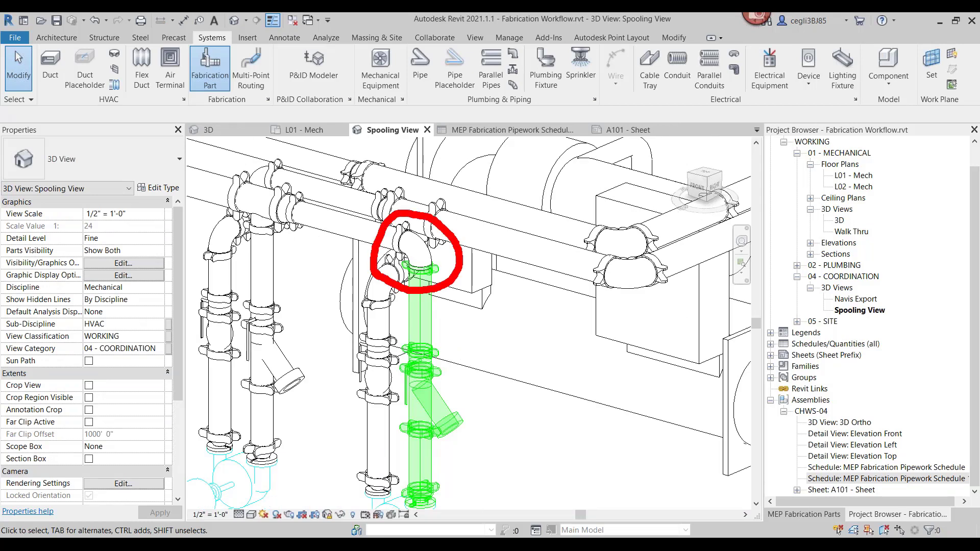
click(380, 264)
key(Escape)
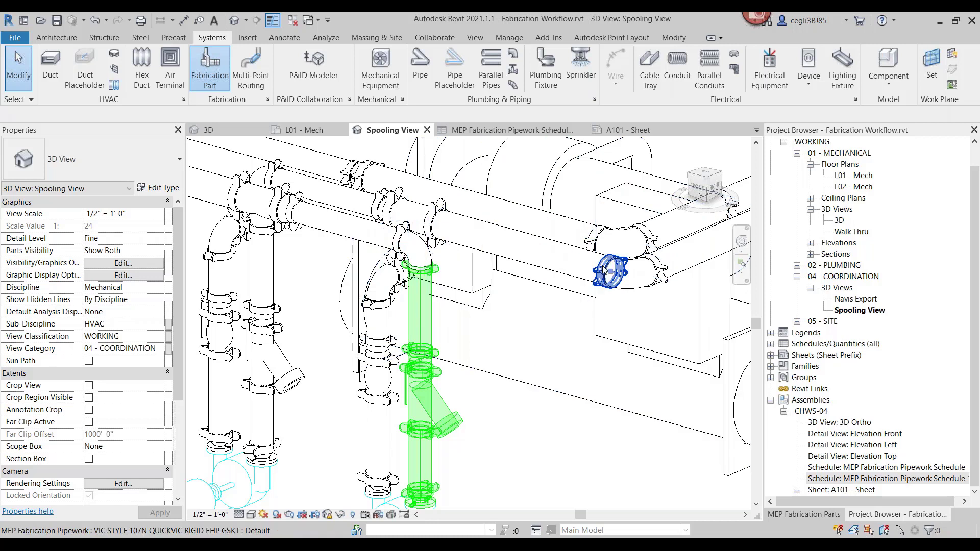
- Close the MEP Fabrication Pipework Schedule tab and review the view layout on sheet A101
click(581, 130)
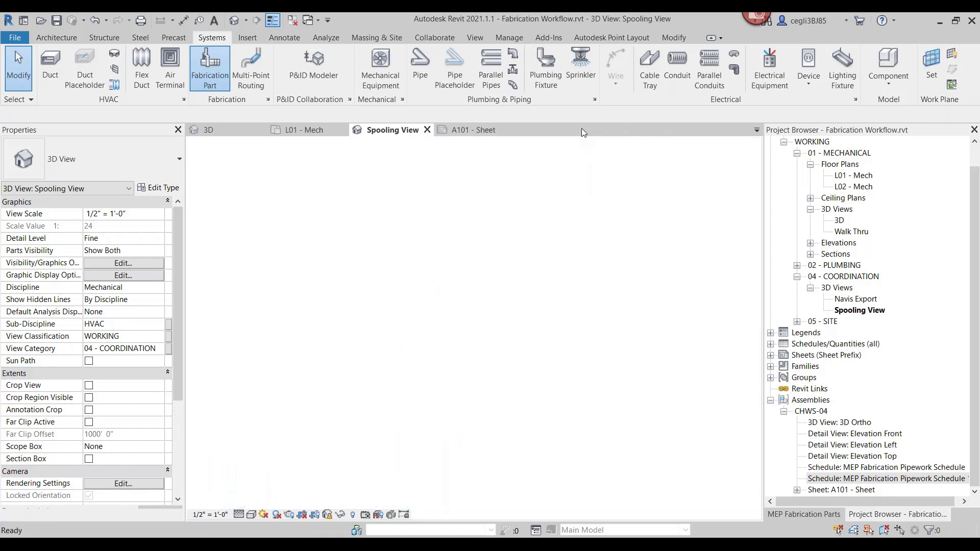
click(499, 130)
scroll(306, 347, up, 4)
middle_drag(316, 357, 344, 341)
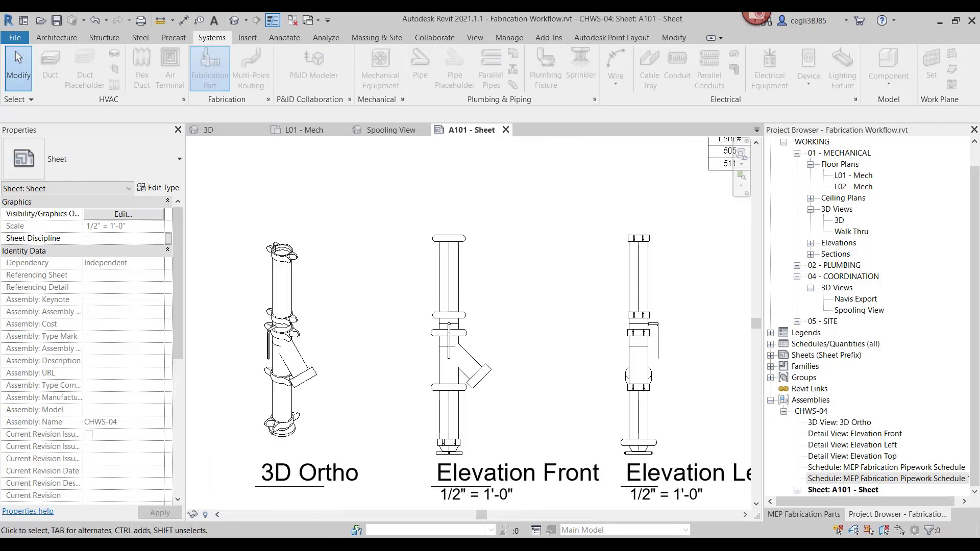
scroll(344, 336, down, 2)
scroll(343, 335, down, 3)
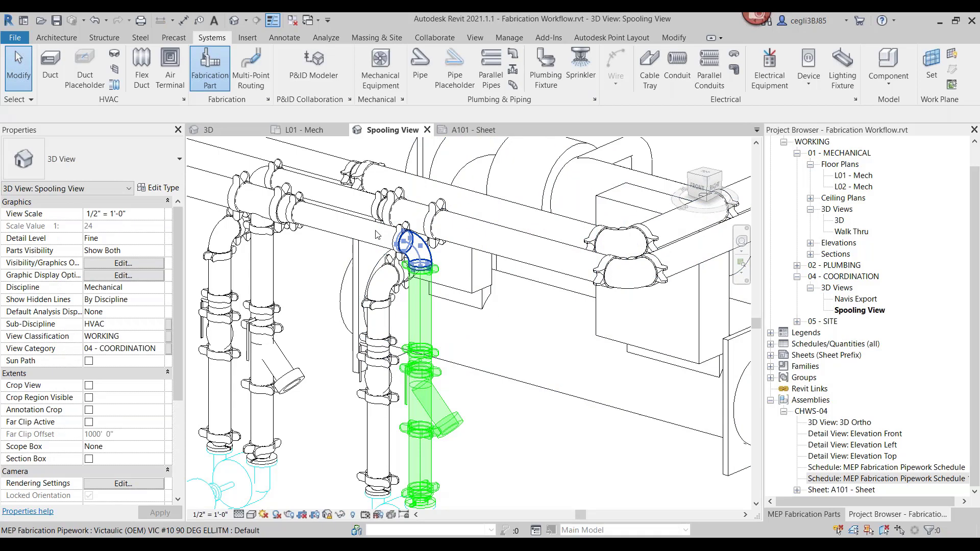
- Edit the CHWS-04 assembly to add the 90° elbow above the vertical run, then verify it's included
click(436, 282)
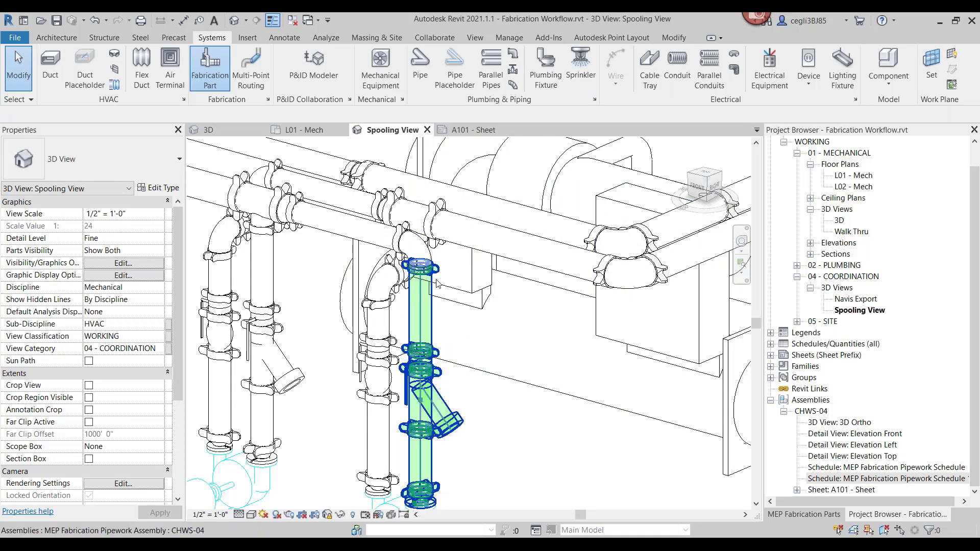
key(Escape)
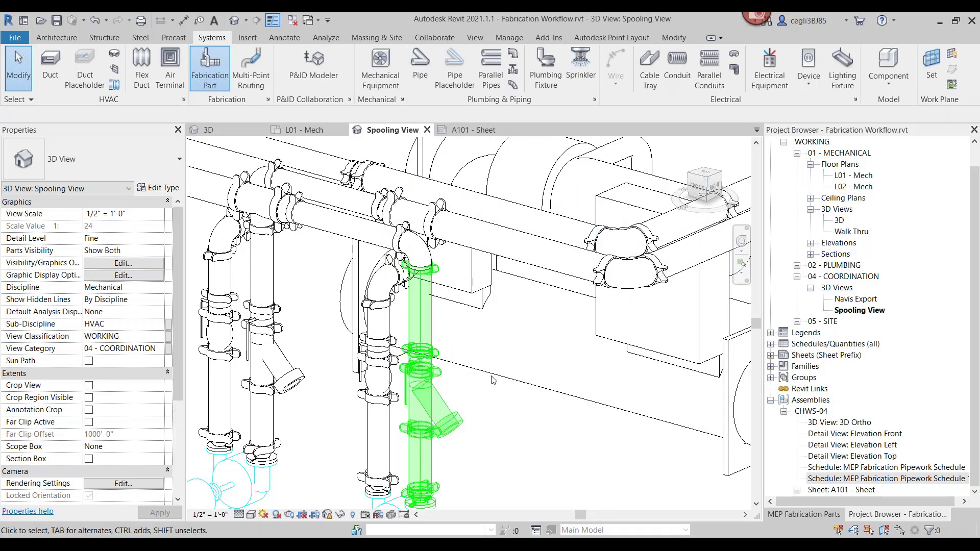
click(434, 339)
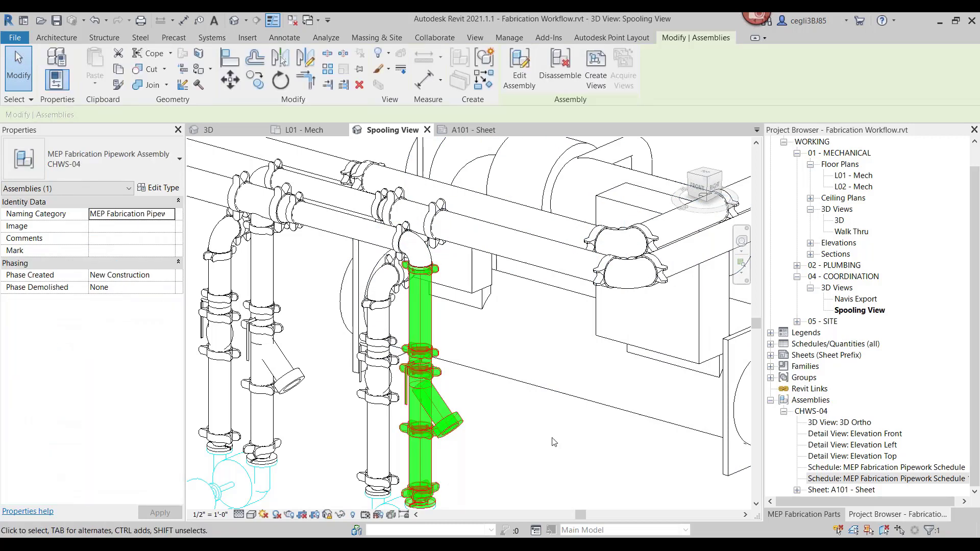
click(519, 76)
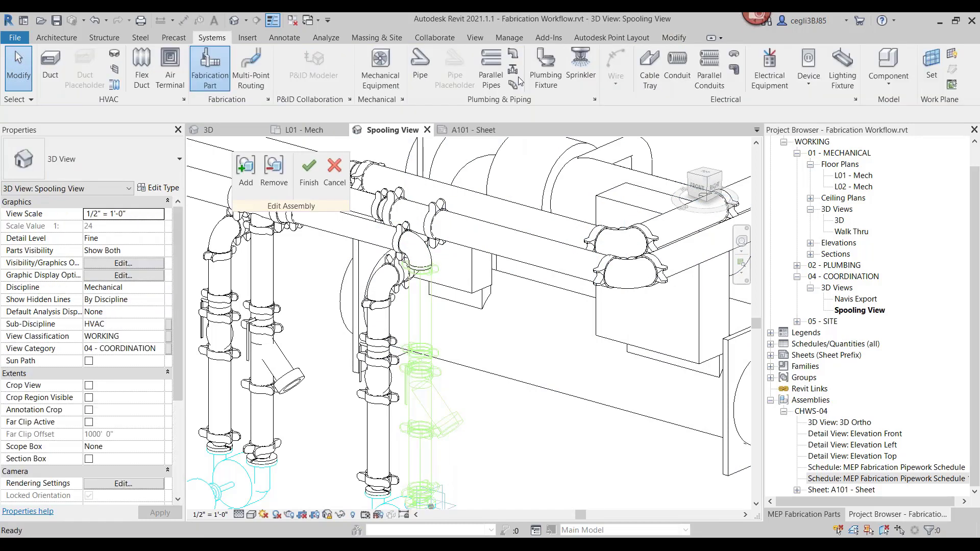
click(245, 170)
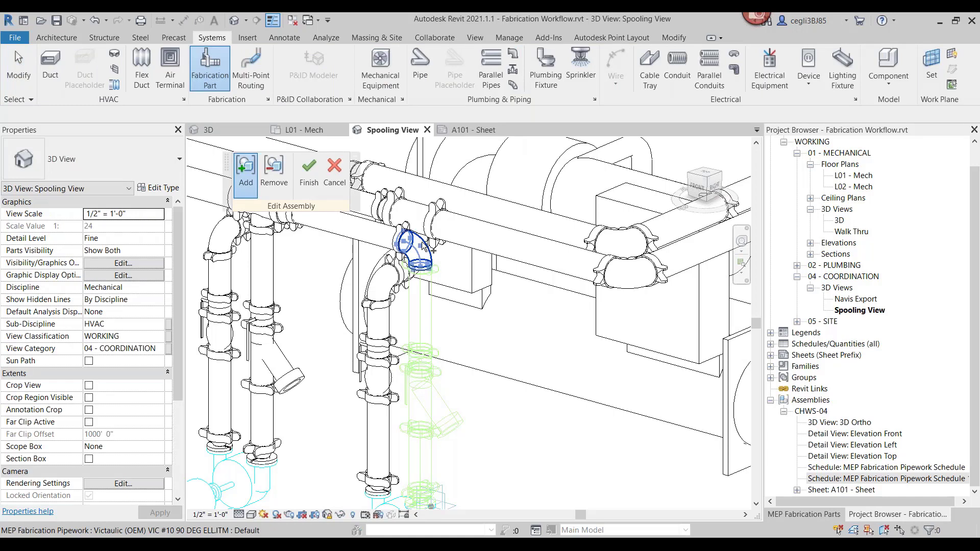
click(334, 171)
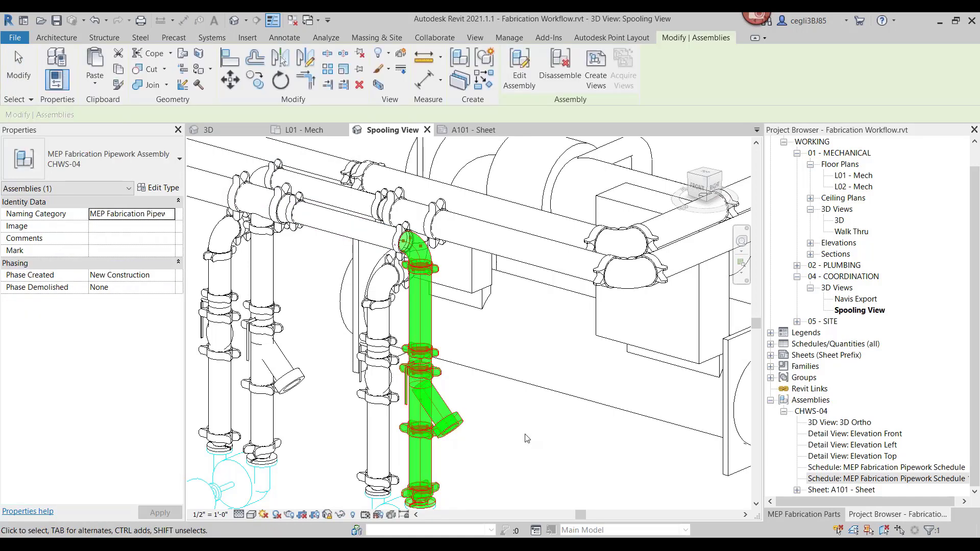
click(527, 438)
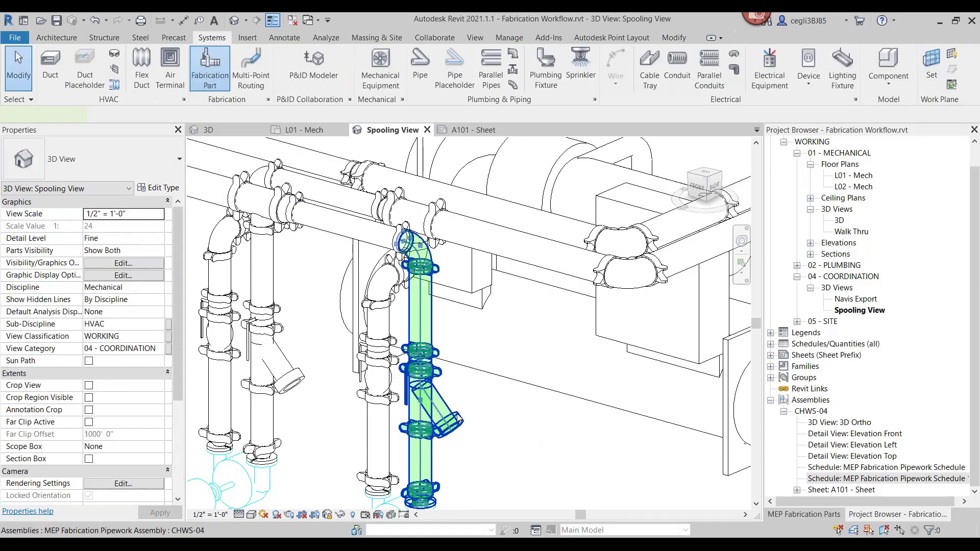
click(458, 420)
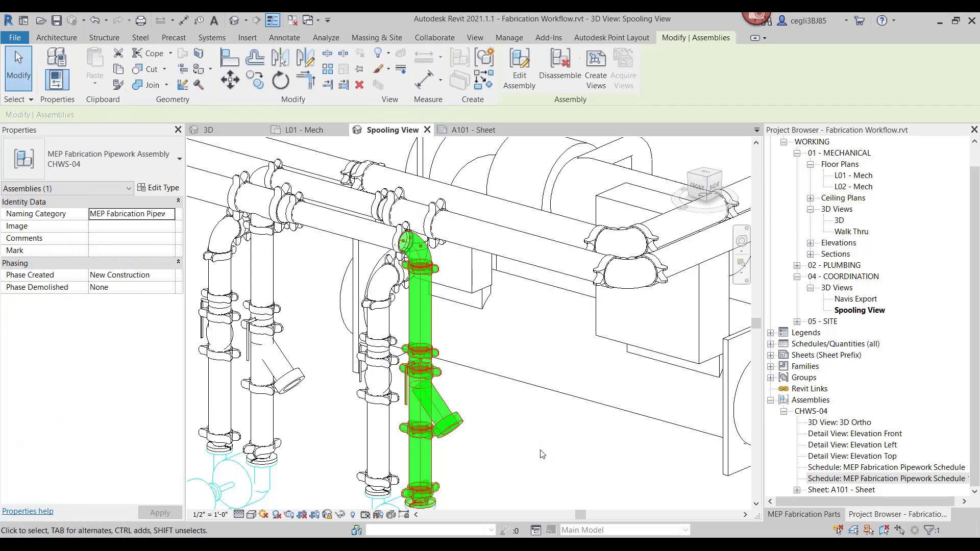
click(531, 442)
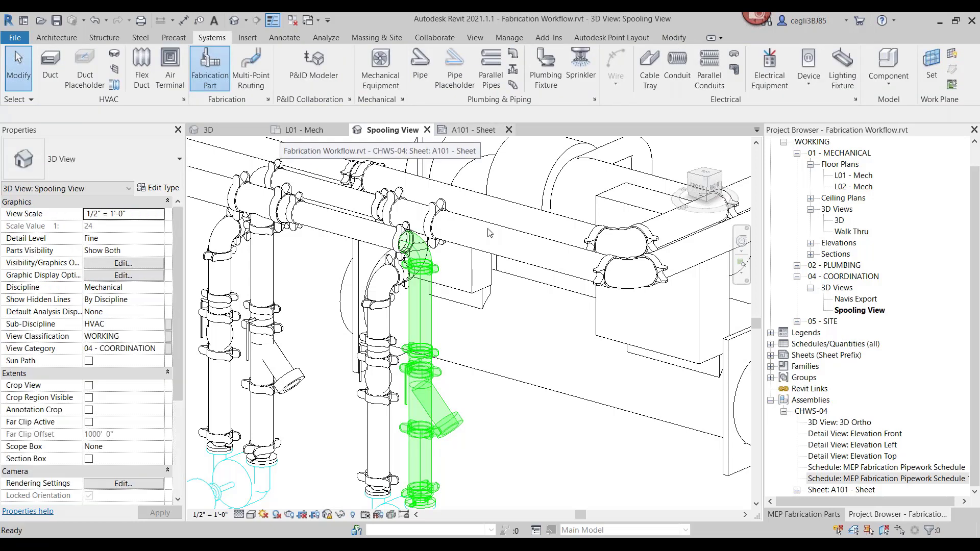
key(ctrl+Tab)
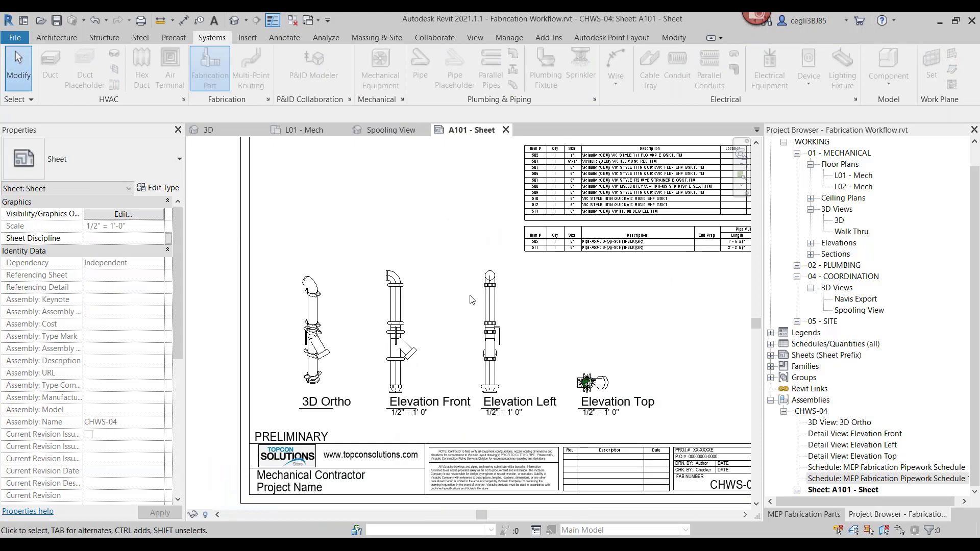
scroll(536, 211, up, 5)
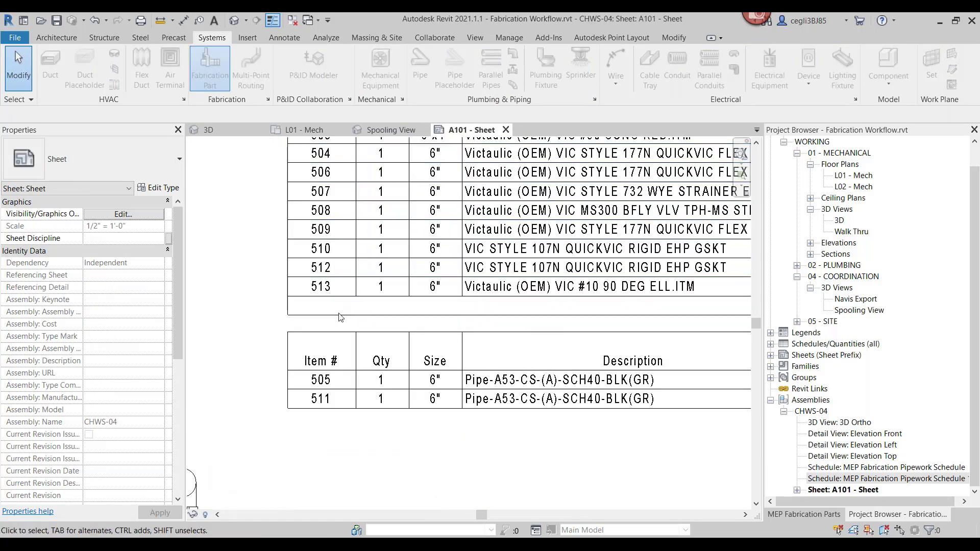
scroll(321, 451, down, 5)
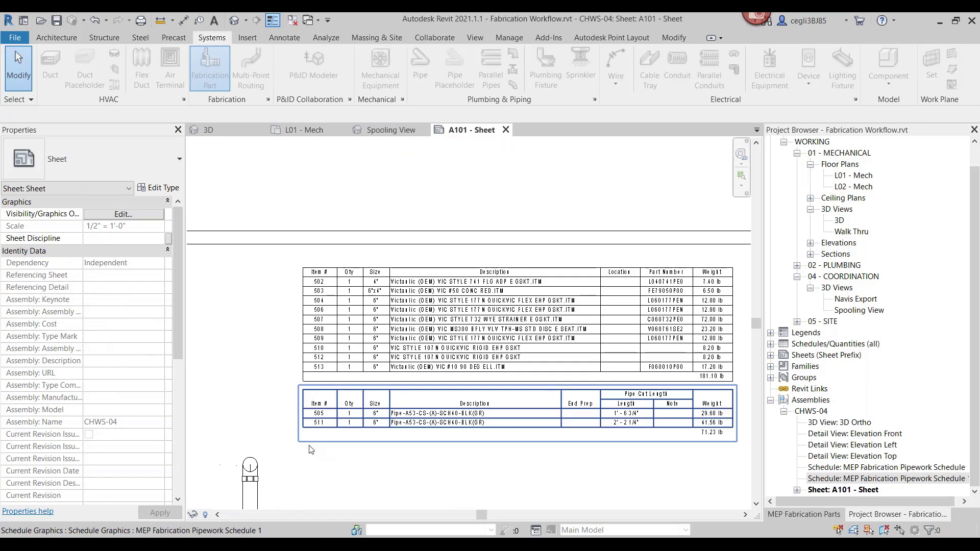
middle_drag(413, 397, 570, 310)
scroll(668, 332, down, 1)
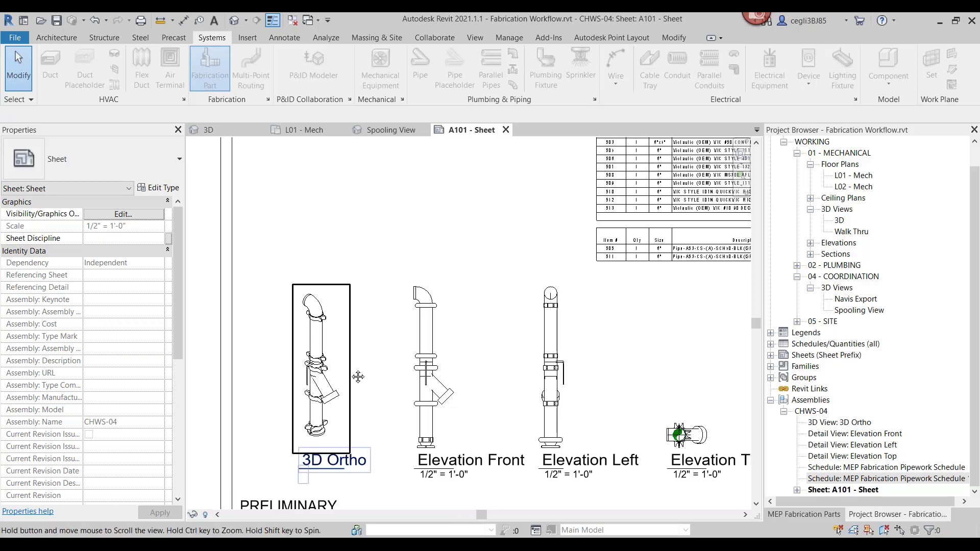
- Activate the 3D Ortho viewport on sheet A101 and save and lock its orientation
middle_drag(358, 377, 394, 343)
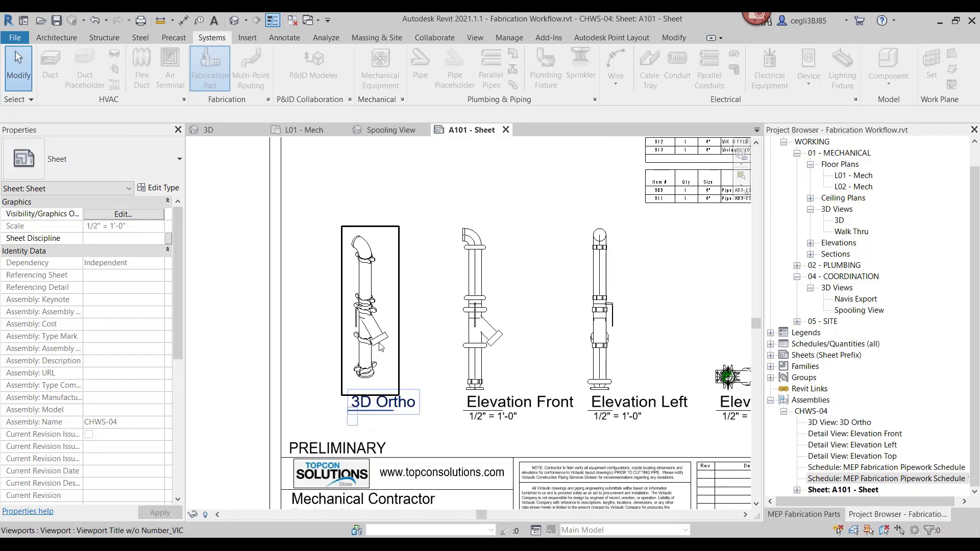
scroll(380, 347, up, 3)
click(377, 306)
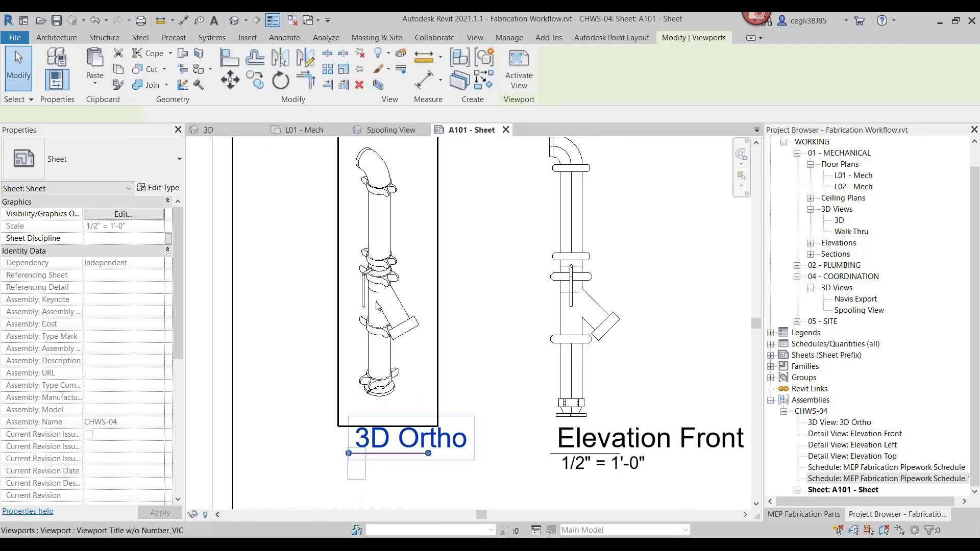
double_click(377, 306)
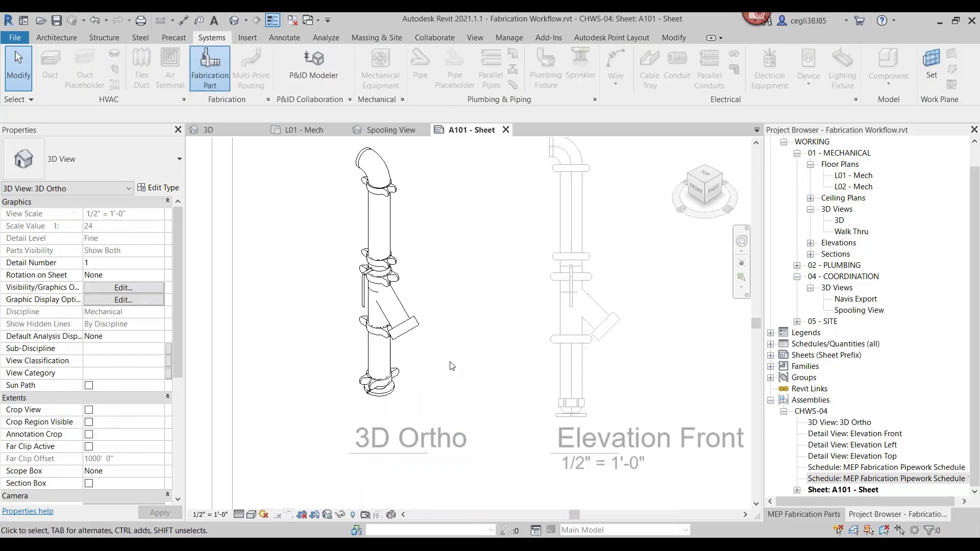
scroll(452, 366, up, 2)
scroll(389, 406, down, 2)
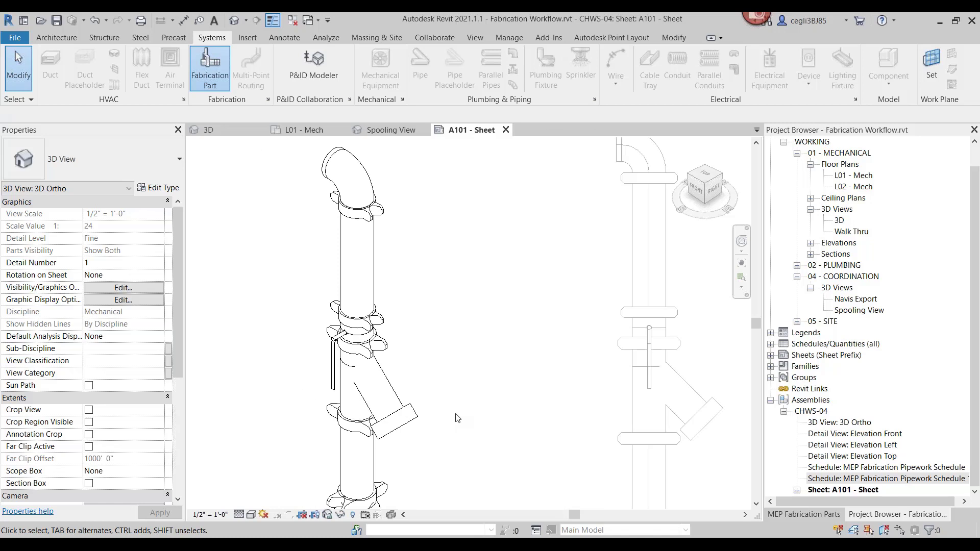
click(327, 515)
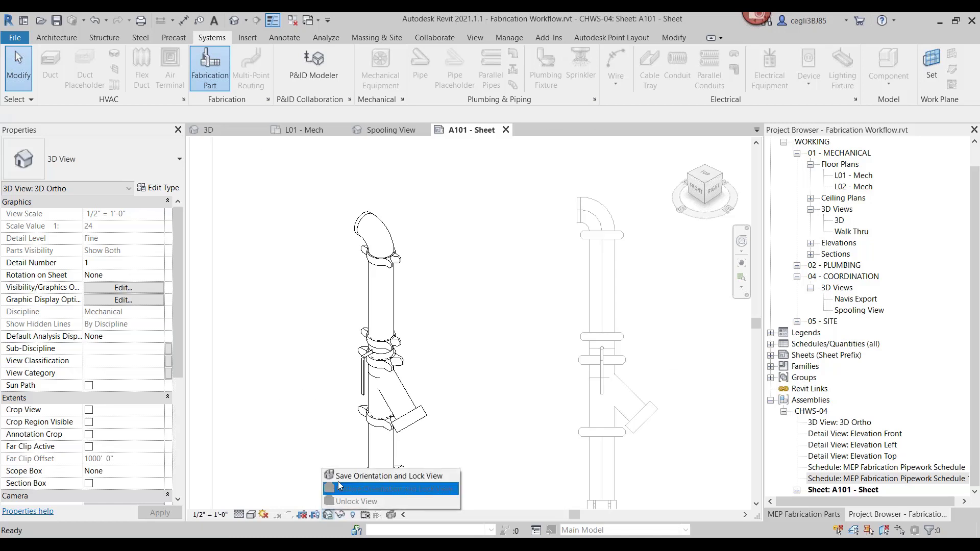
click(352, 476)
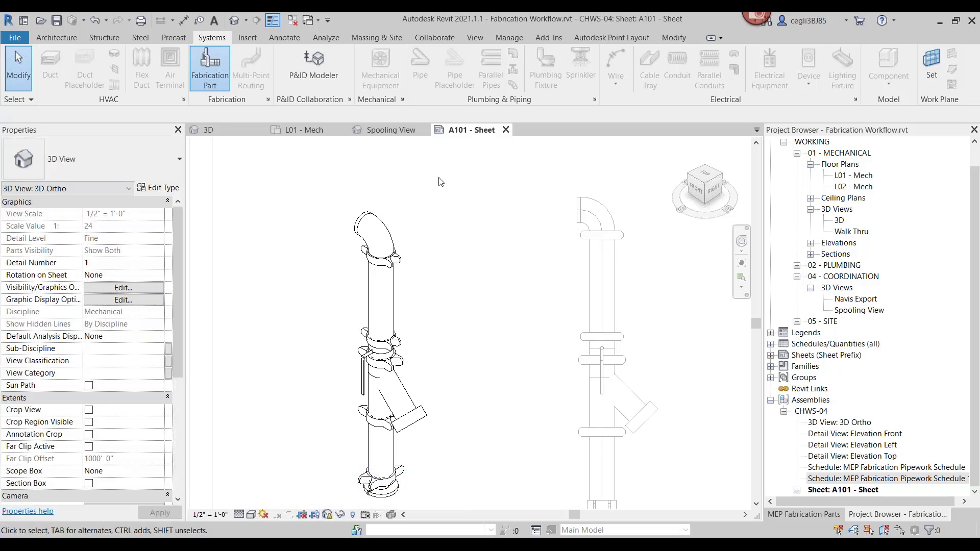
- Tag by Category the elbow, coupling and pipe with item tags 513, 512 and 511
click(282, 37)
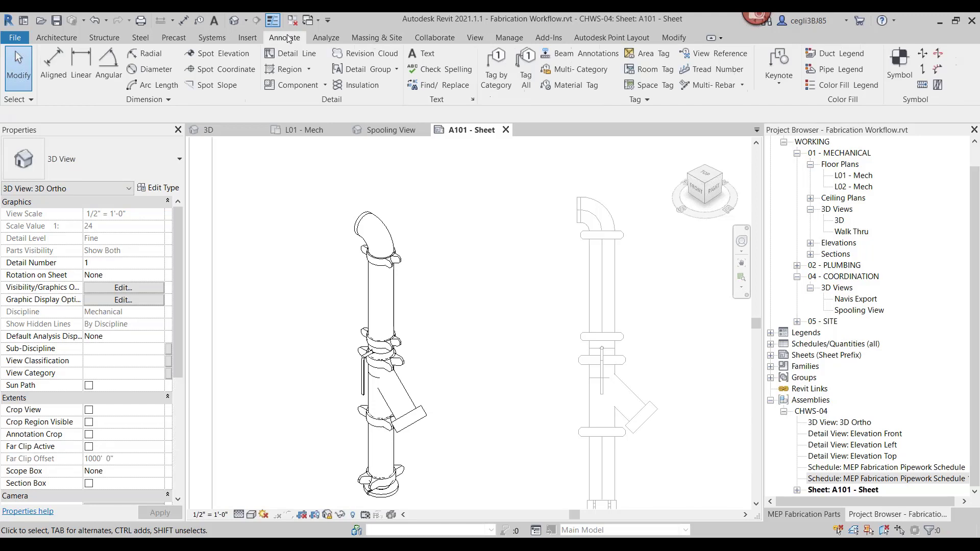
click(499, 83)
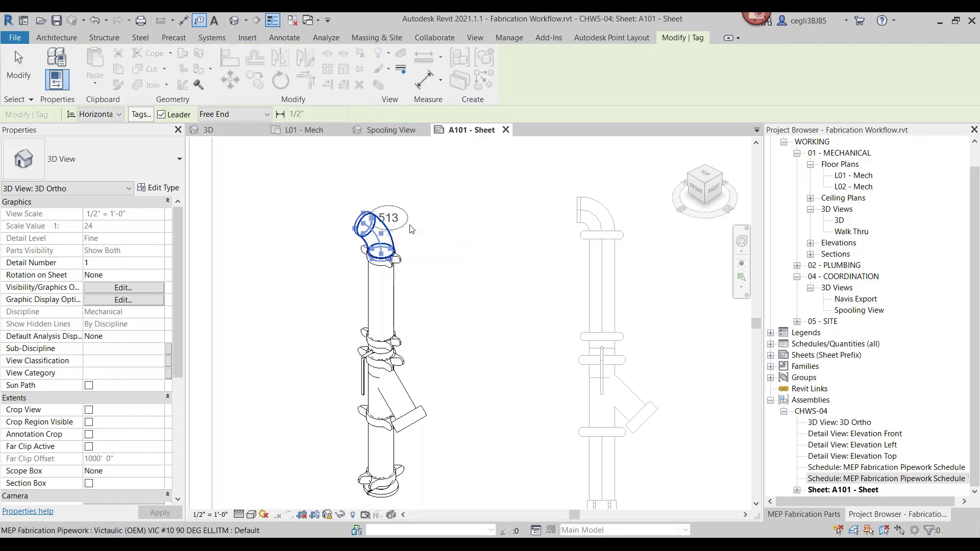
click(380, 222)
click(443, 210)
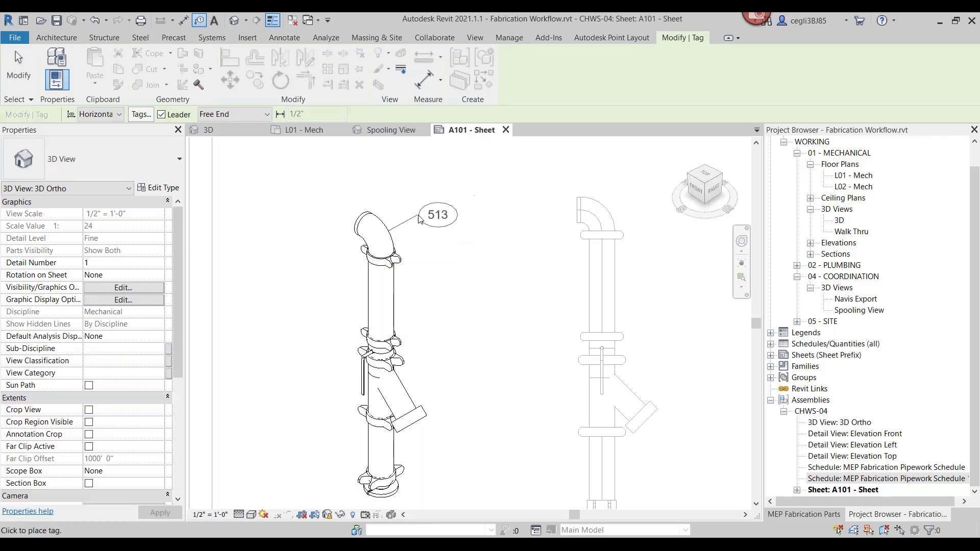
click(465, 217)
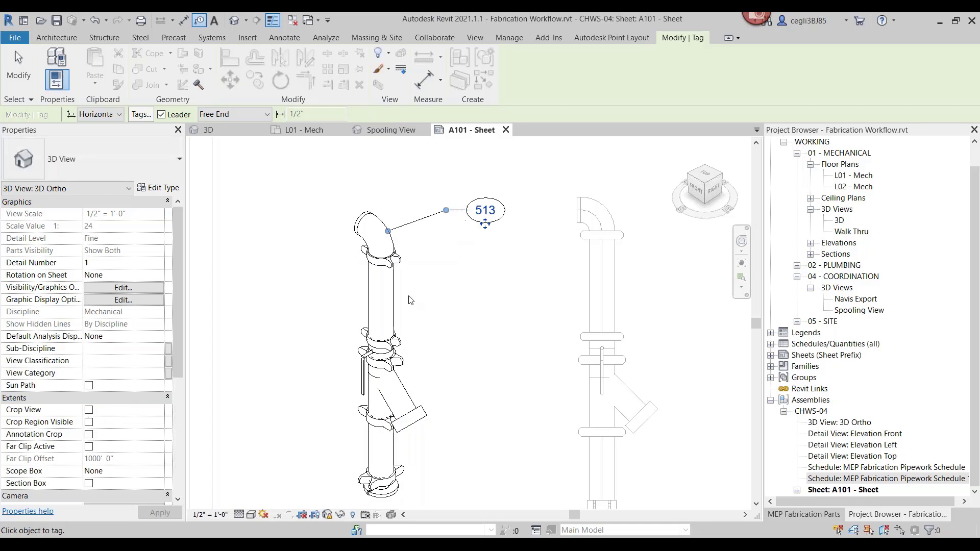
click(398, 260)
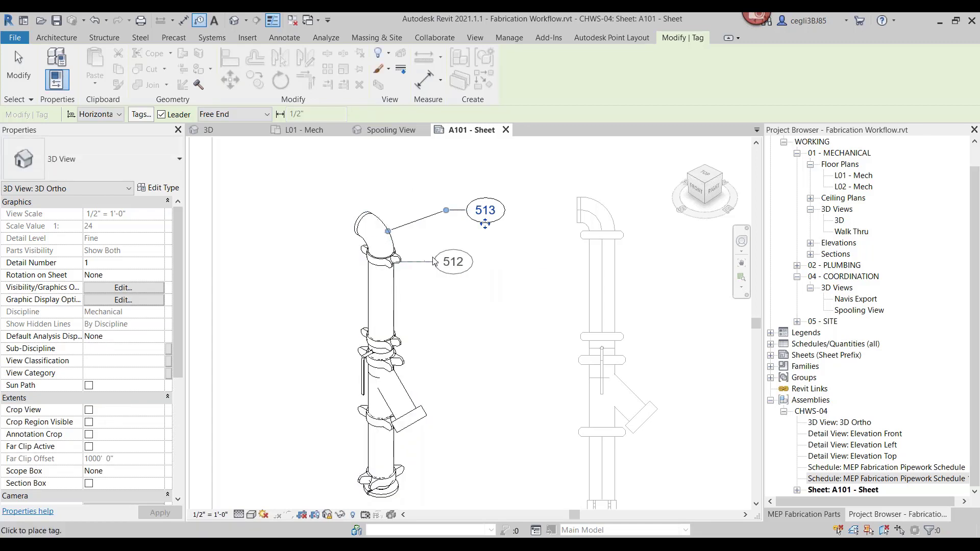
click(443, 245)
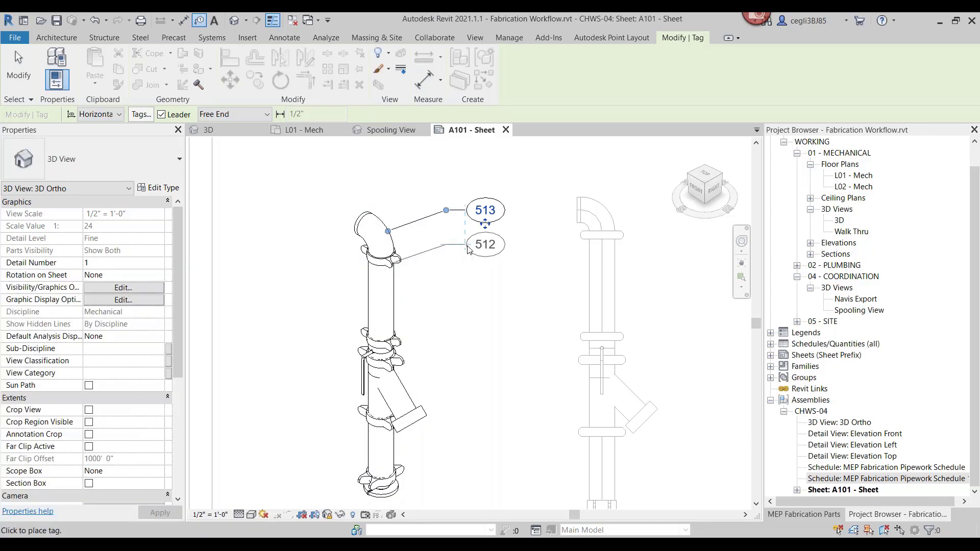
click(467, 250)
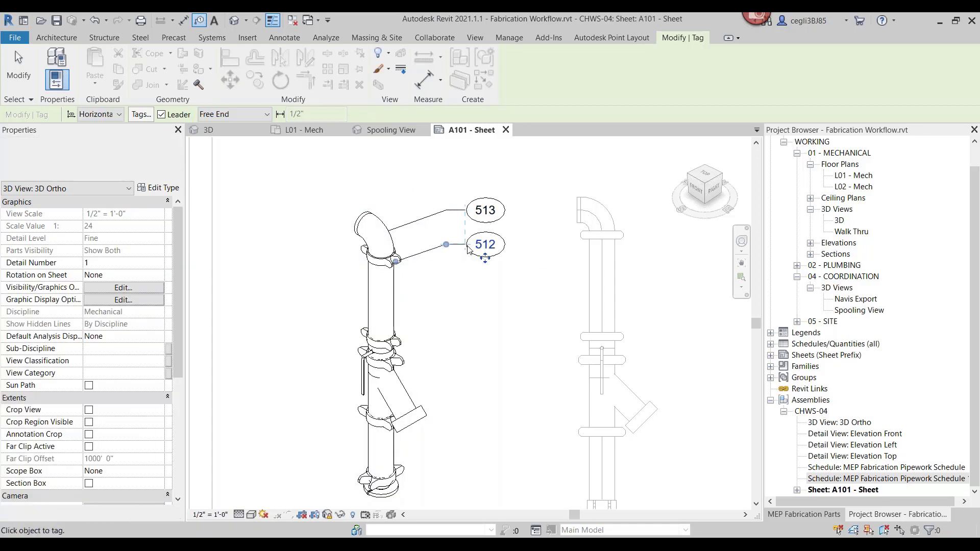
click(396, 301)
click(442, 276)
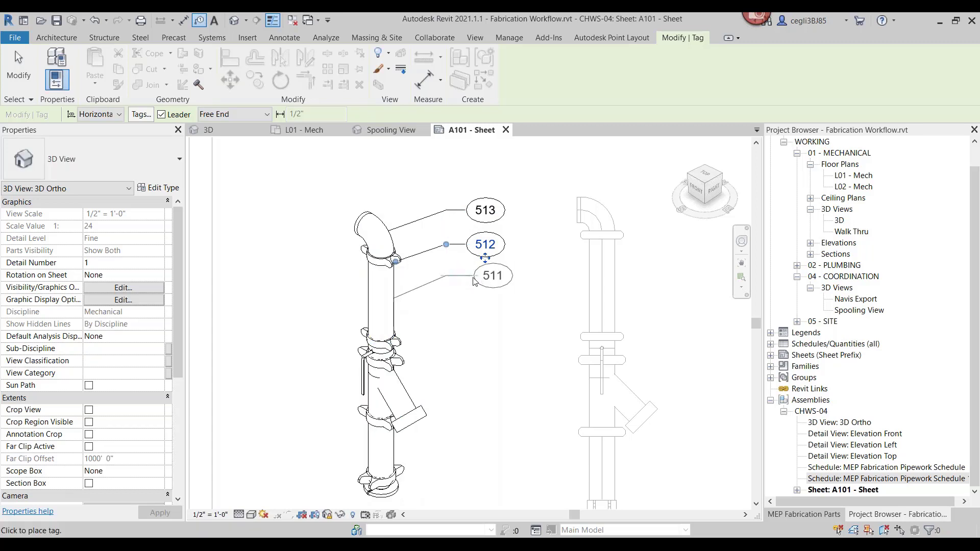
click(474, 280)
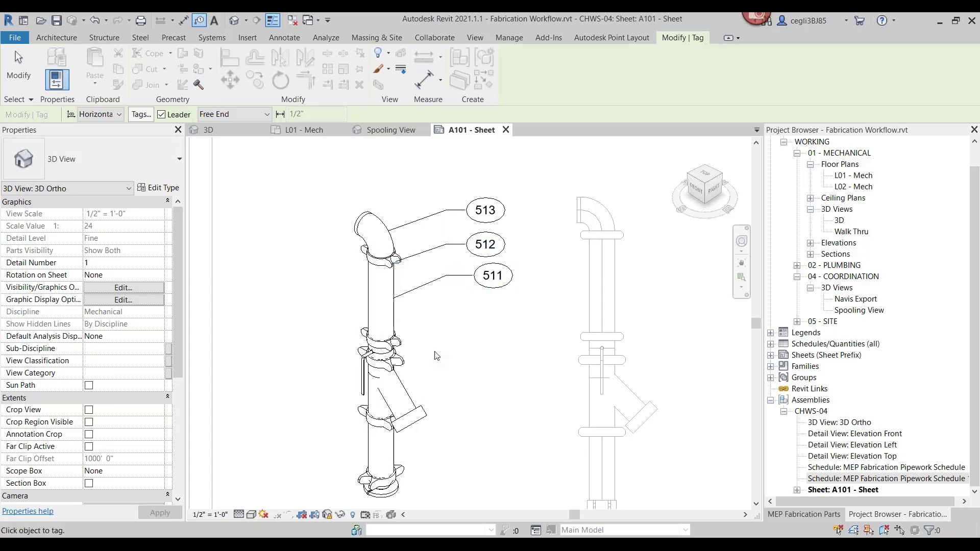
key(Escape)
key(Escape)
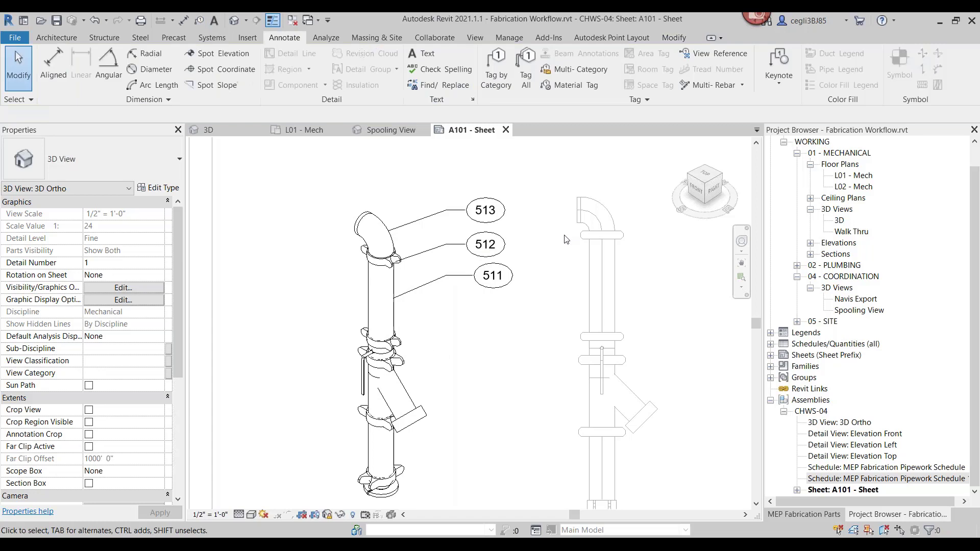
- Deactivate the 3D Ortho viewport to return to sheet A101
click(568, 184)
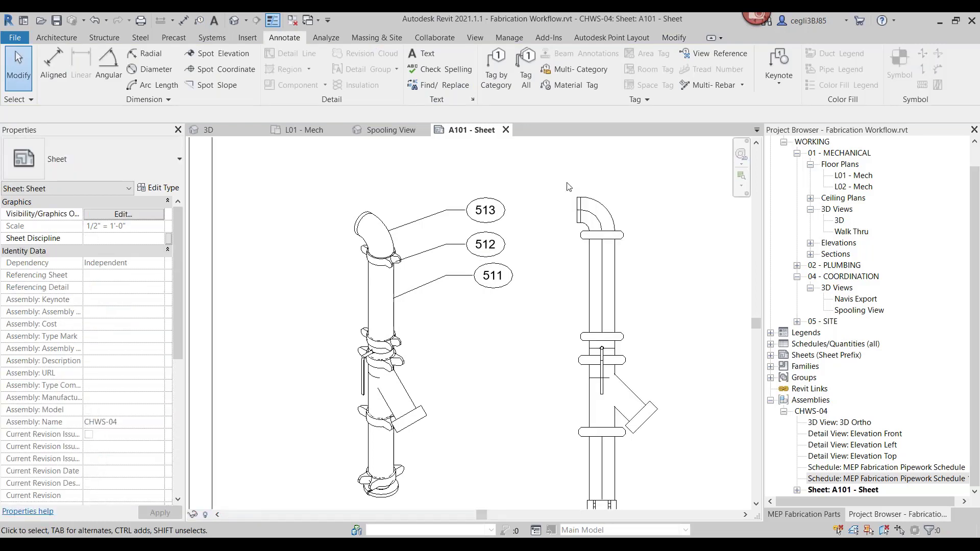
scroll(567, 184, down, 2)
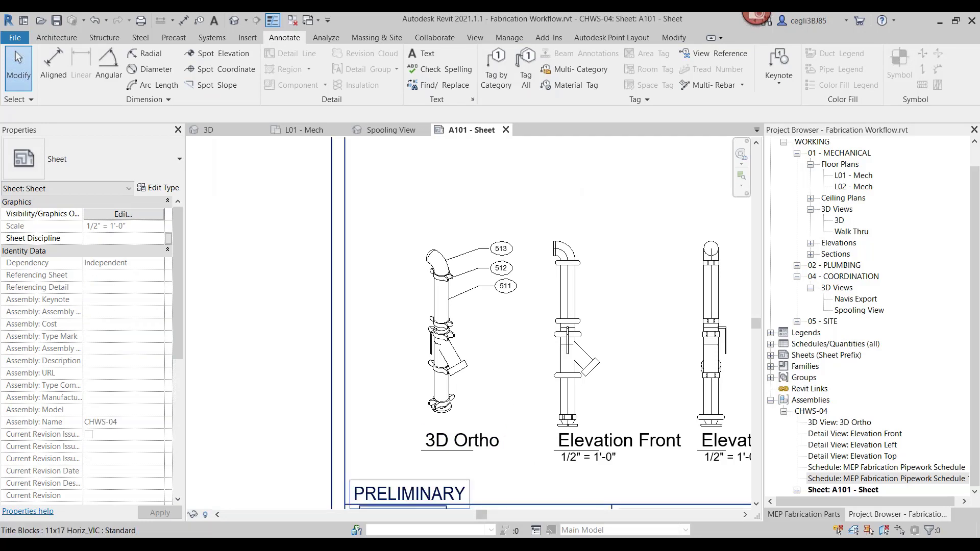
mouse_move(454, 545)
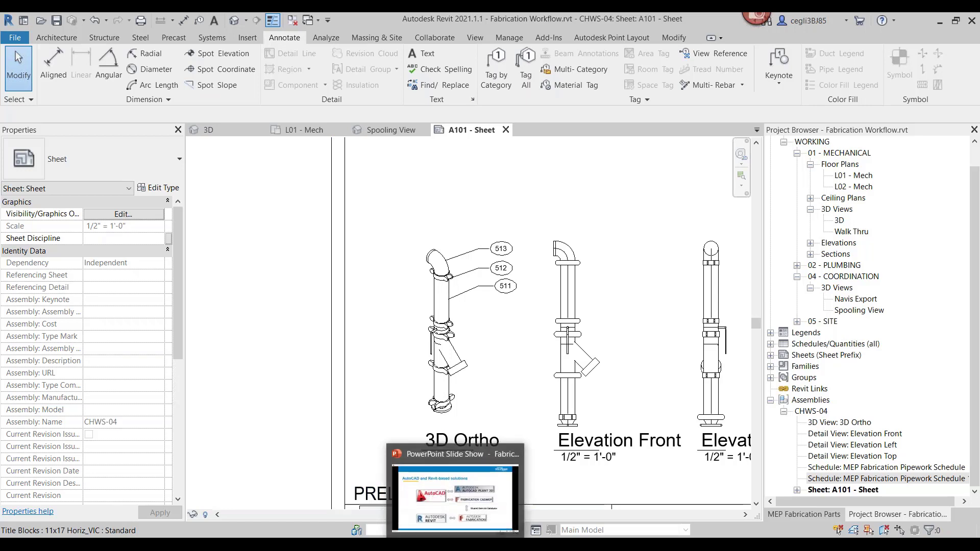
- Resume the PowerPoint slide show and advance past Pattern Numbers to slide 8
click(455, 498)
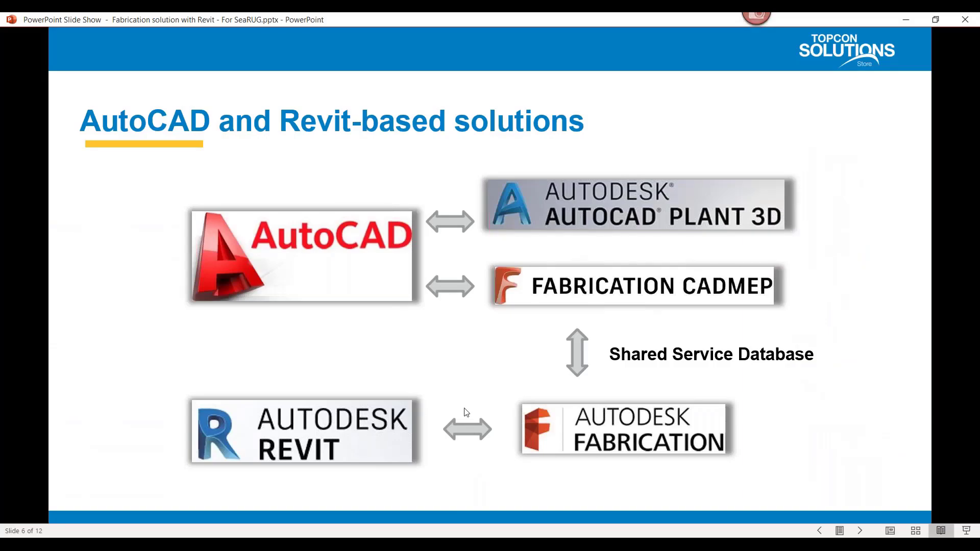
click(611, 510)
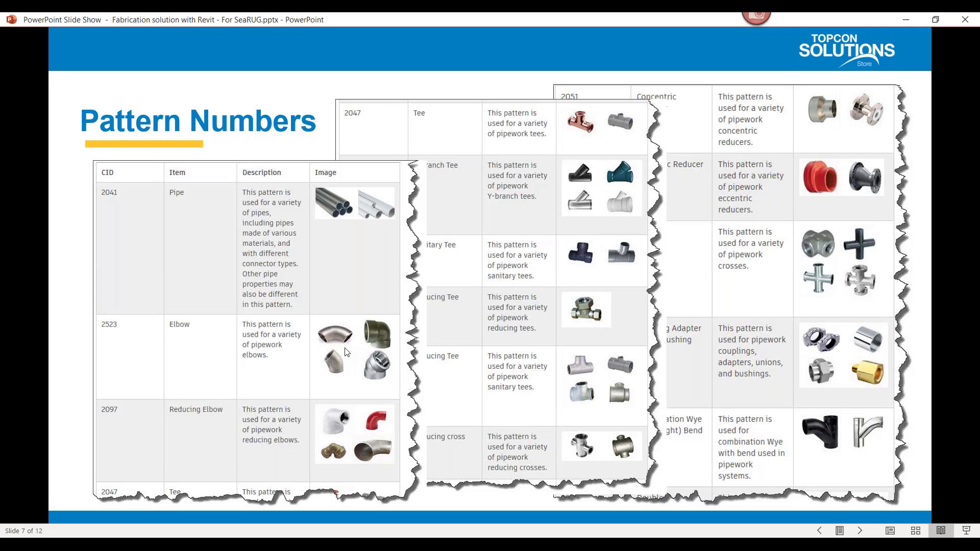
click(426, 351)
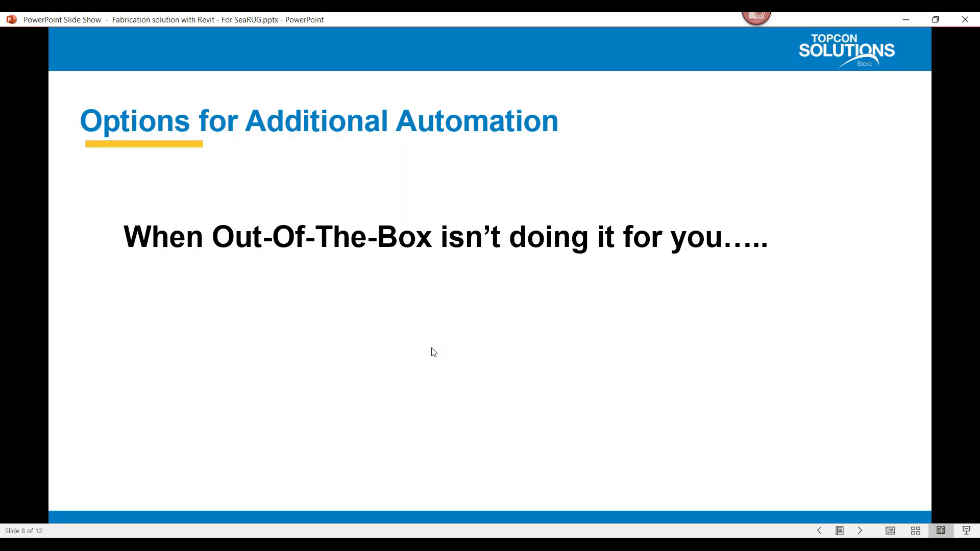
- Step through the Dynamo and BIMPro from MSUITE slides to slide 11, Thank you
key(Right)
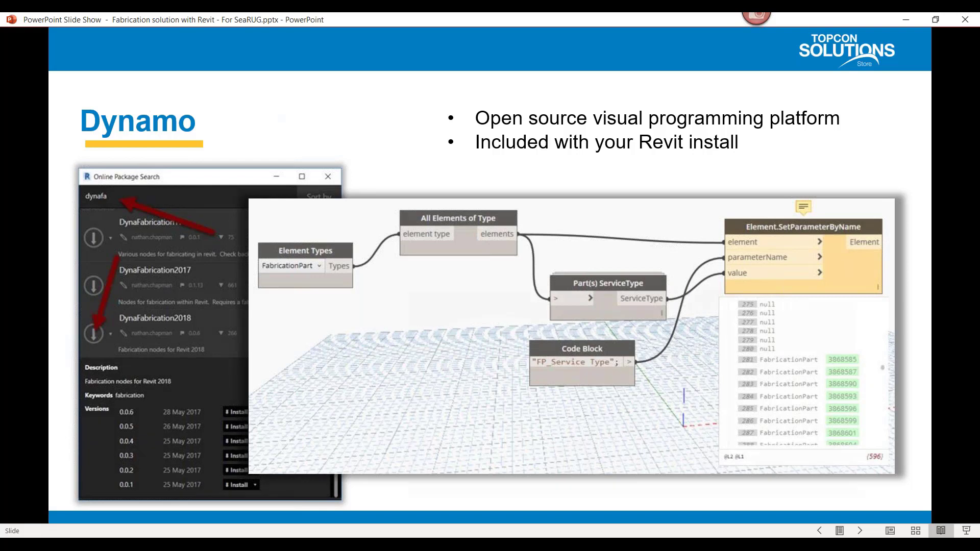
key(Right)
key(Right)
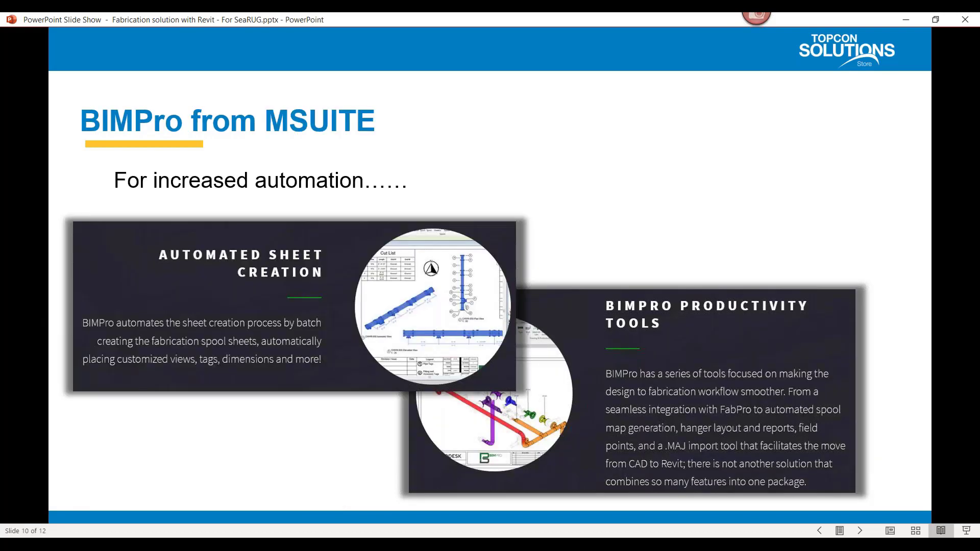
key(Right)
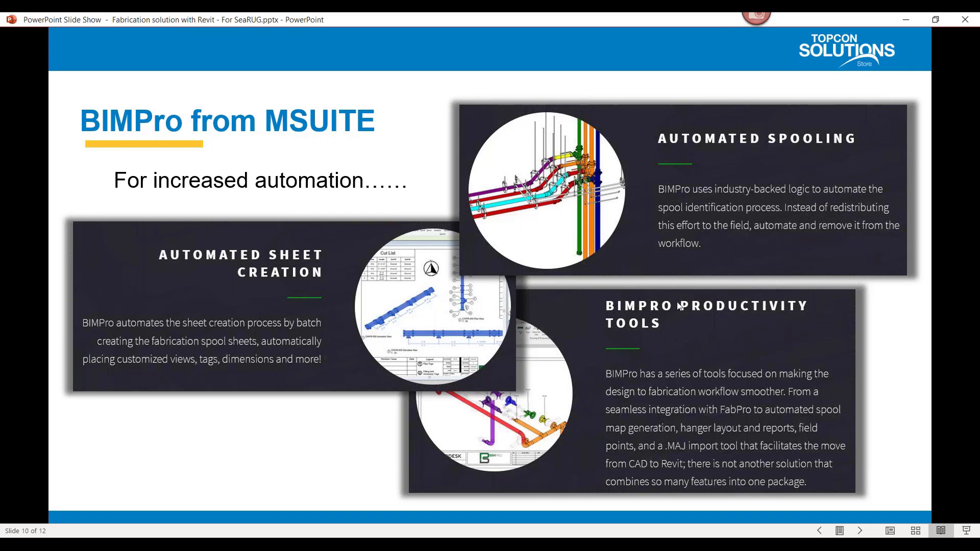
click(712, 315)
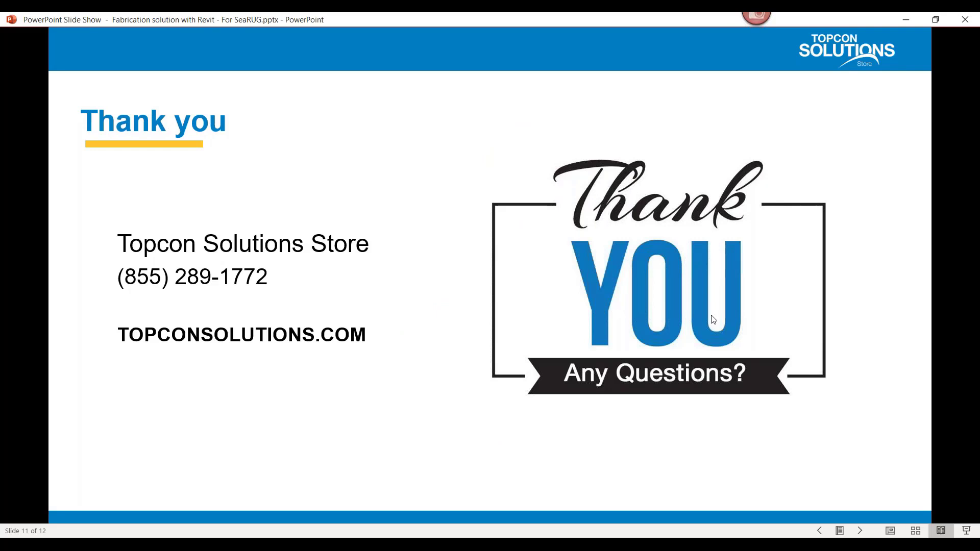